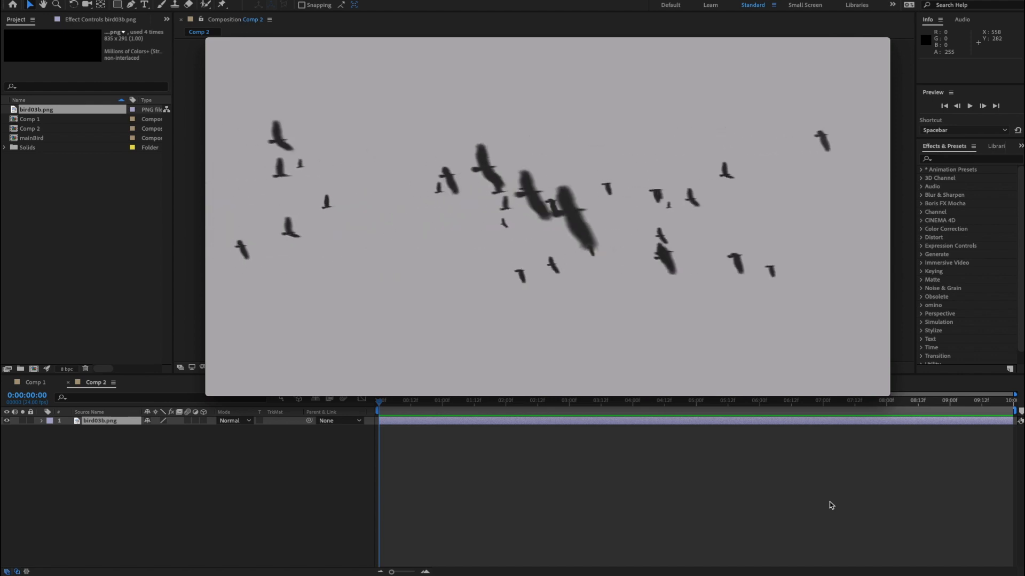
Pause the brids.mov reference video, move its player window off the composition, and return to After Effects with nothing selected in the timeline.
mouse_move(547, 315)
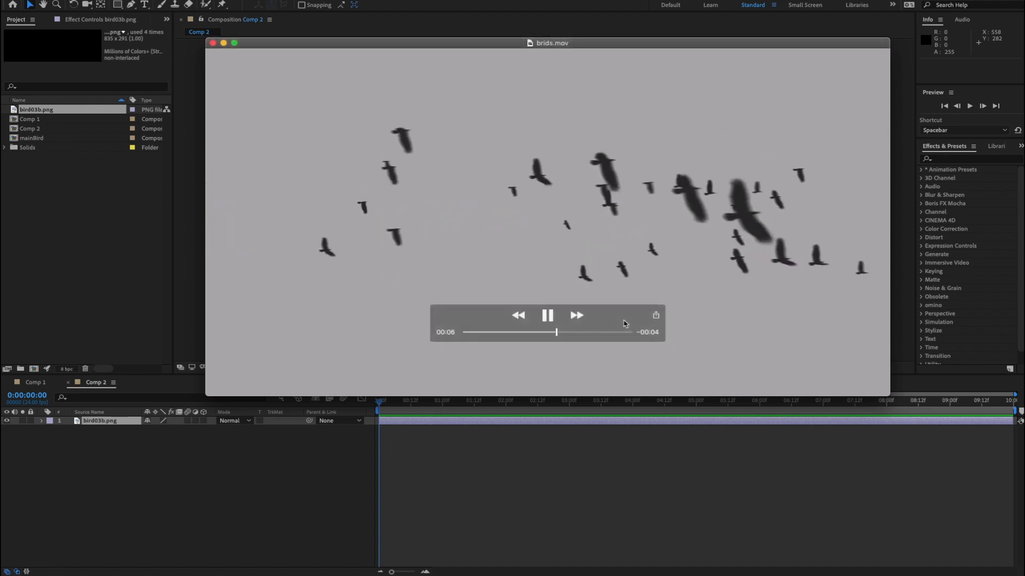
click(547, 314)
drag(495, 47, 578, 338)
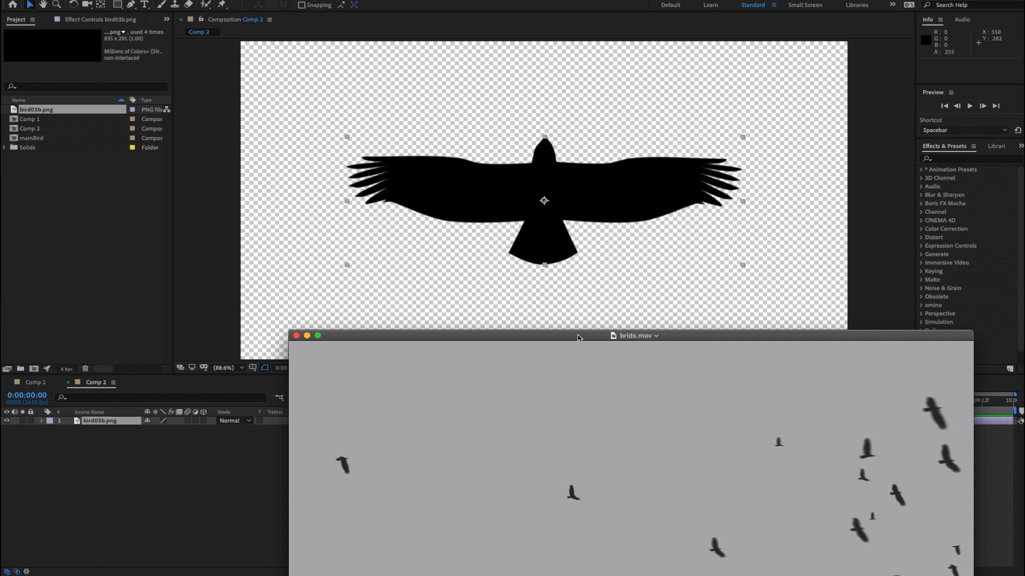
drag(578, 338, 1024, 142)
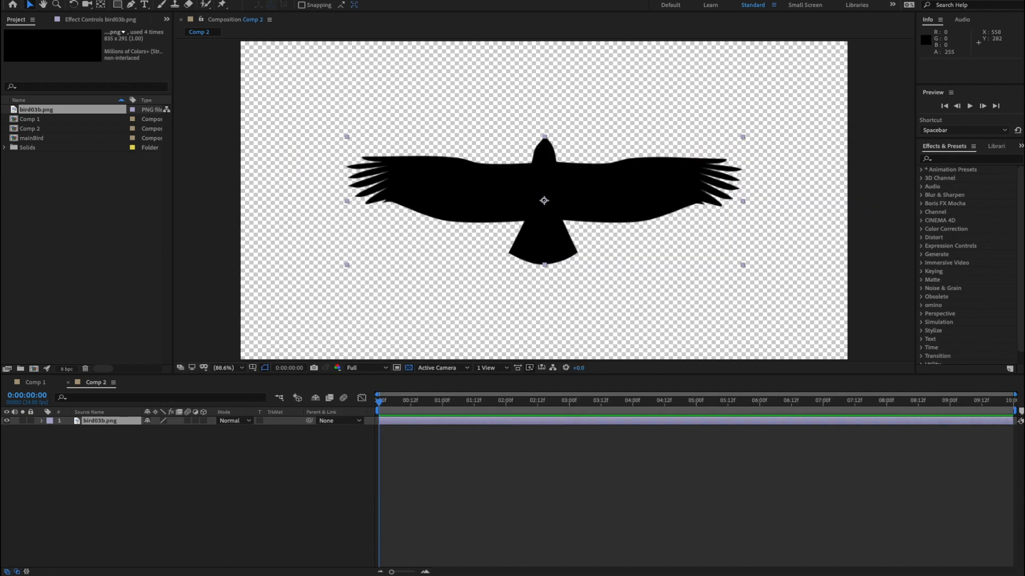
click(107, 253)
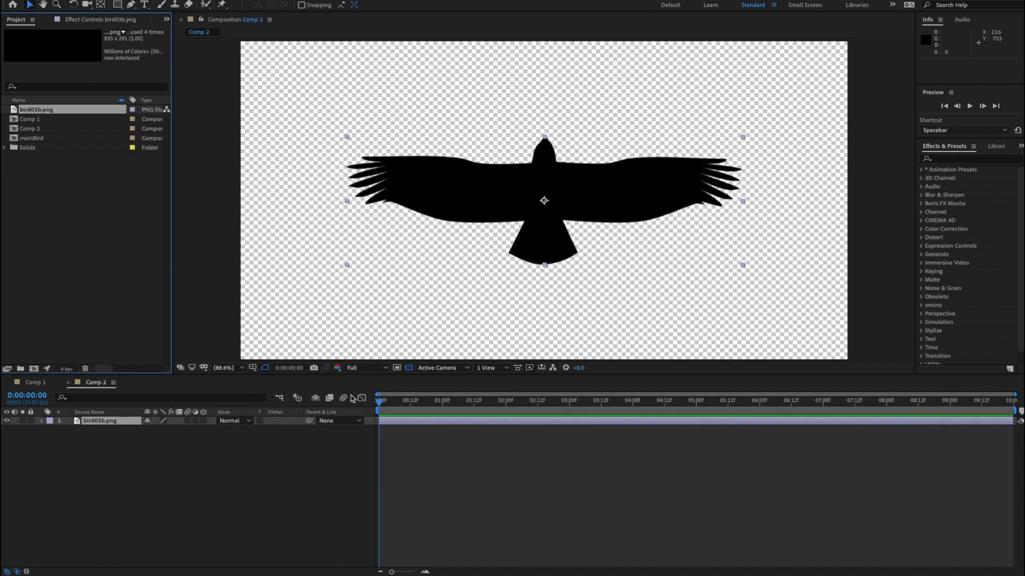
click(317, 474)
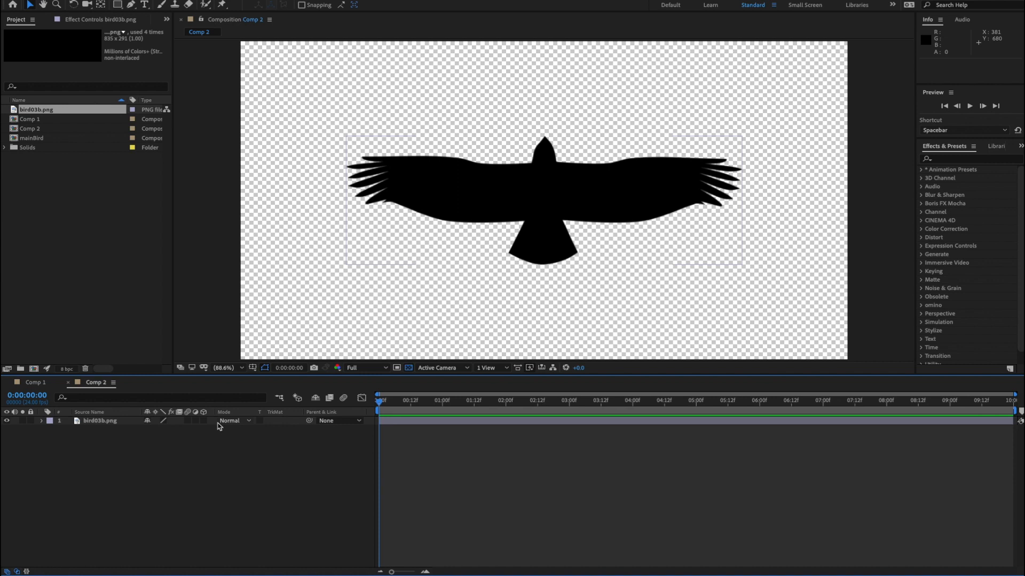
Draw a closed Pen tool mask around the bird's left wing on the bird03b.png layer, cutting along the body edge.
click(113, 421)
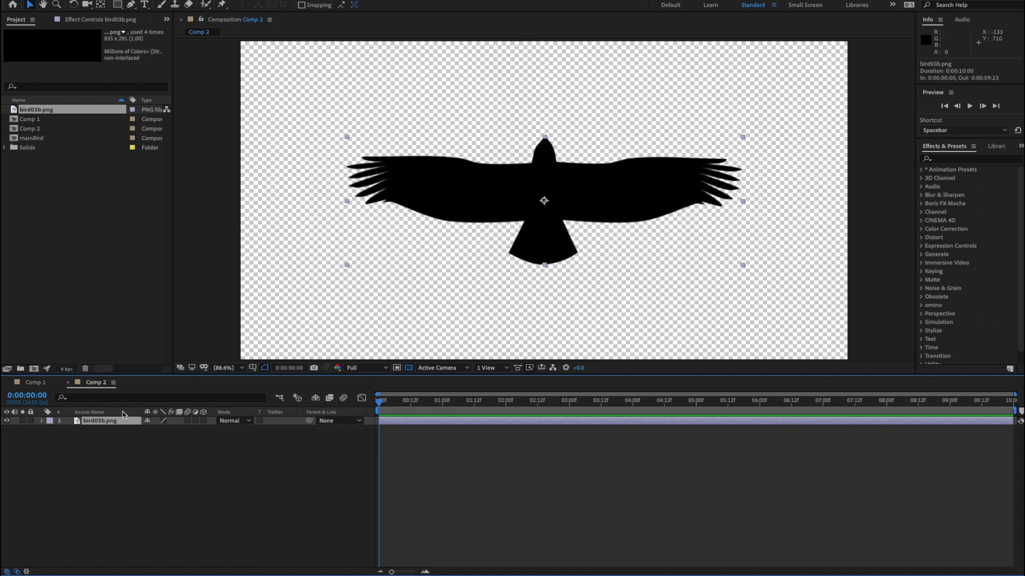
click(133, 5)
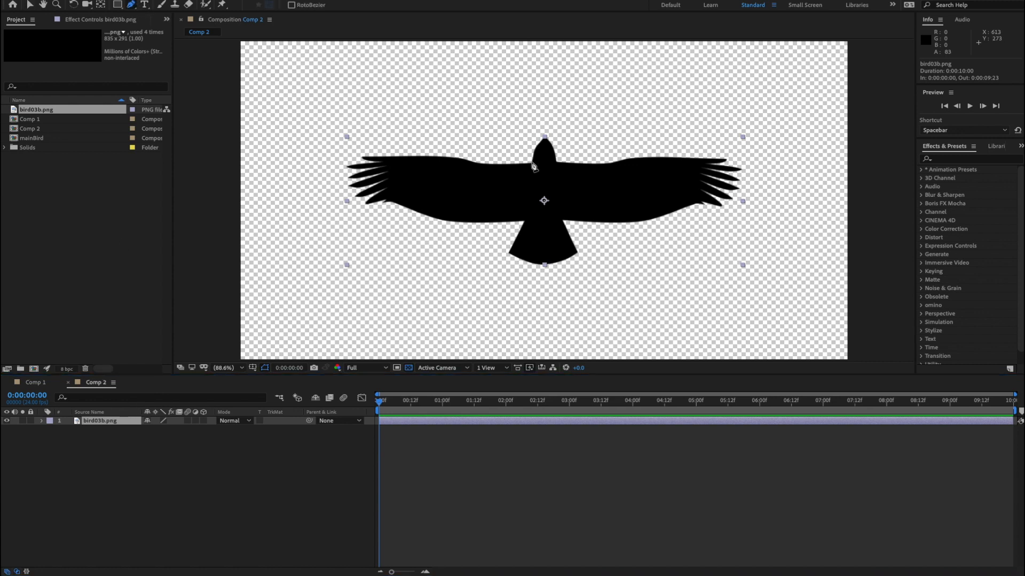
click(532, 163)
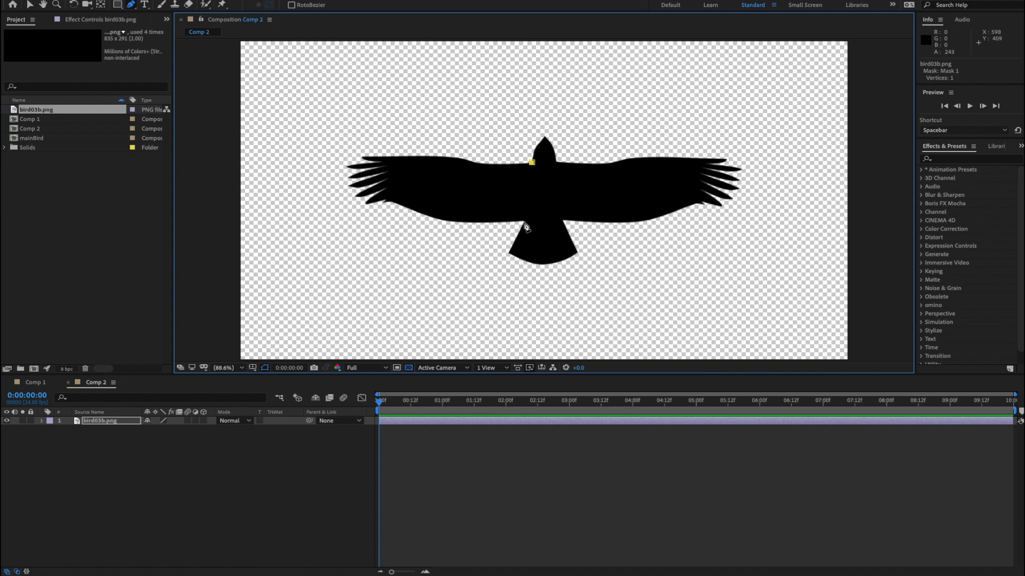
click(523, 223)
drag(354, 230, 331, 205)
drag(331, 139, 381, 129)
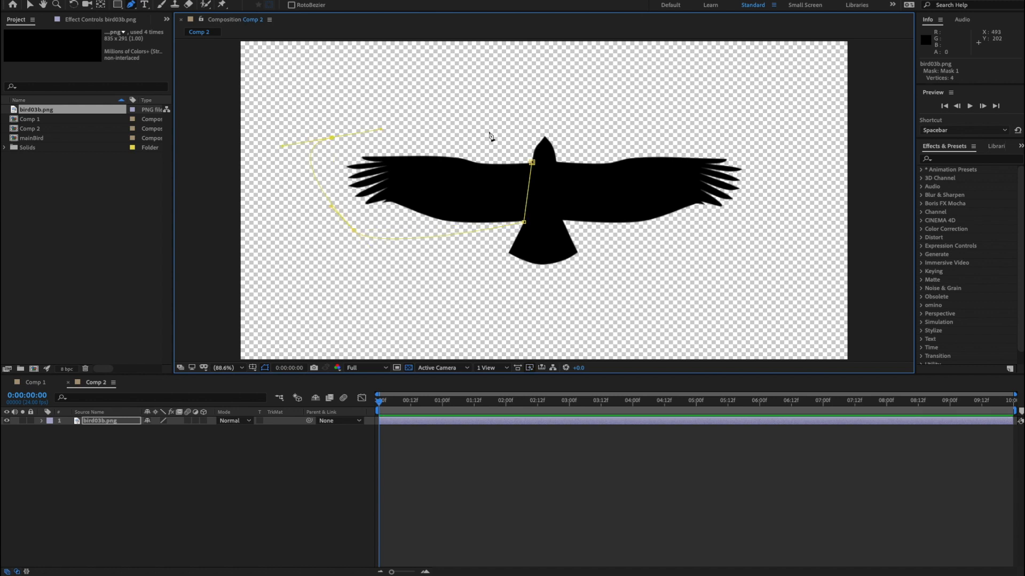
click(532, 162)
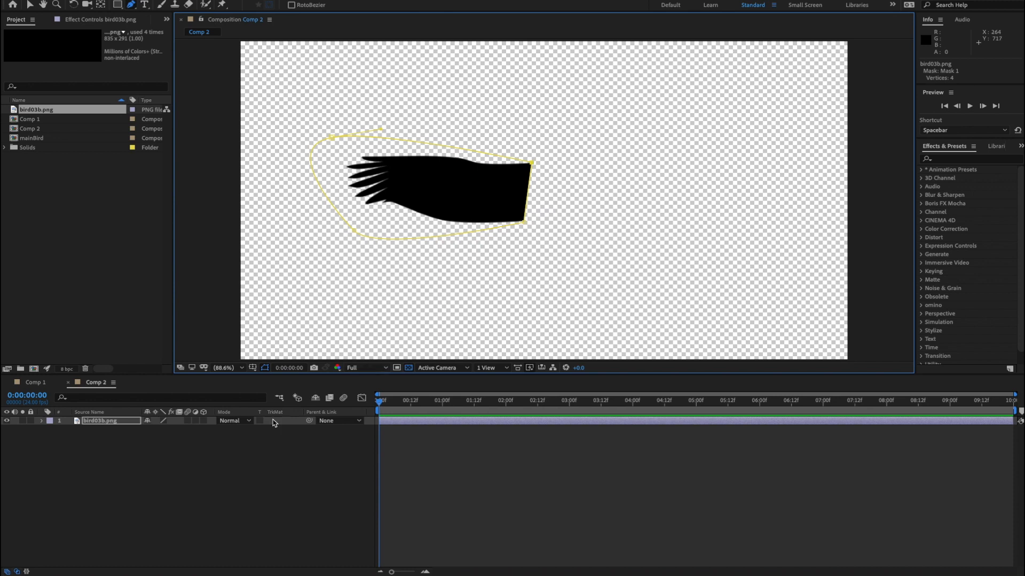
Rename the masked bird03b.png layer as "left wing".
click(109, 425)
key(Return)
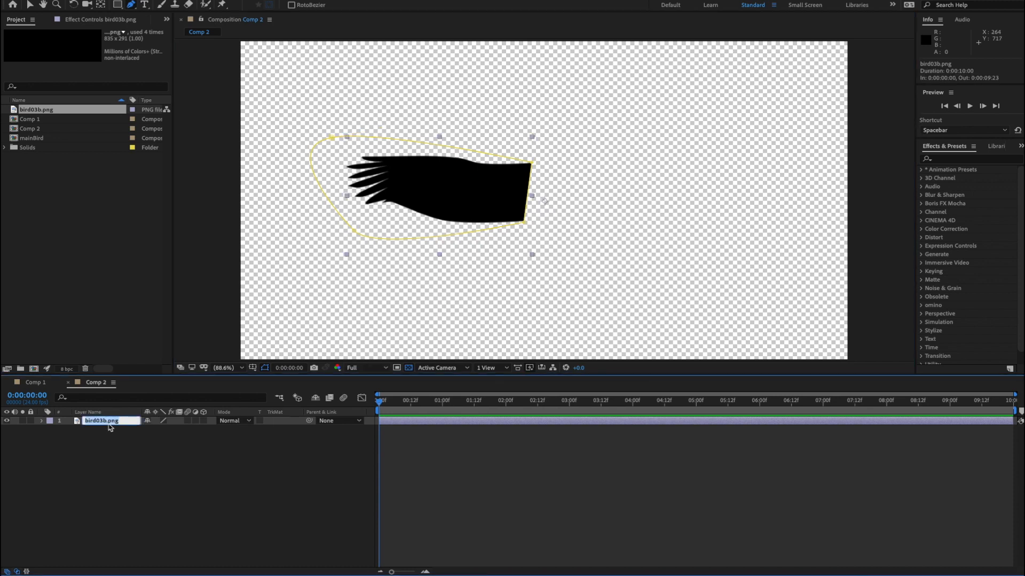
text(left wing)
key(Return)
click(134, 469)
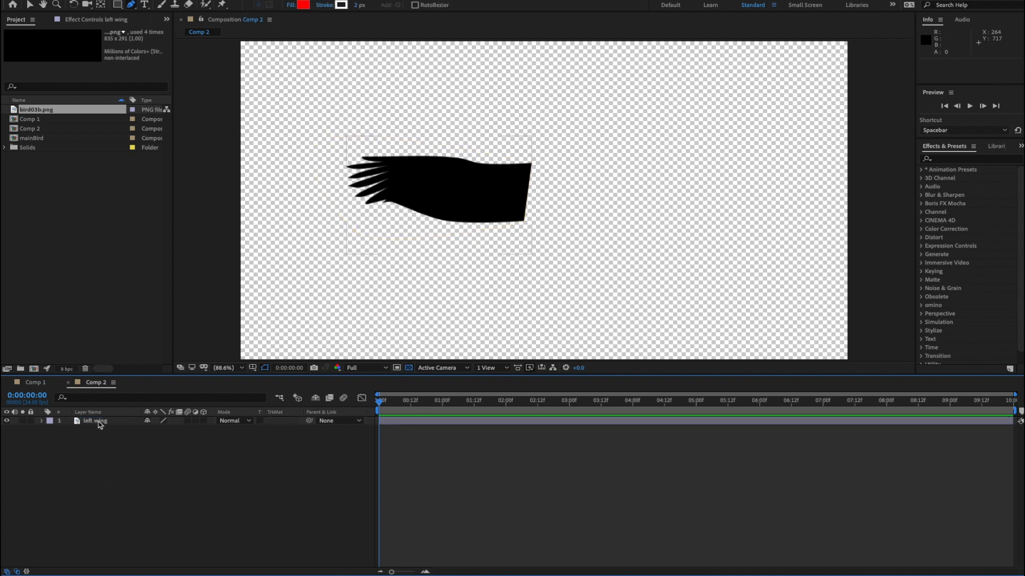
Duplicate the left wing layer and delete Mask 1 from the copy.
click(100, 422)
key(ctrl+d)
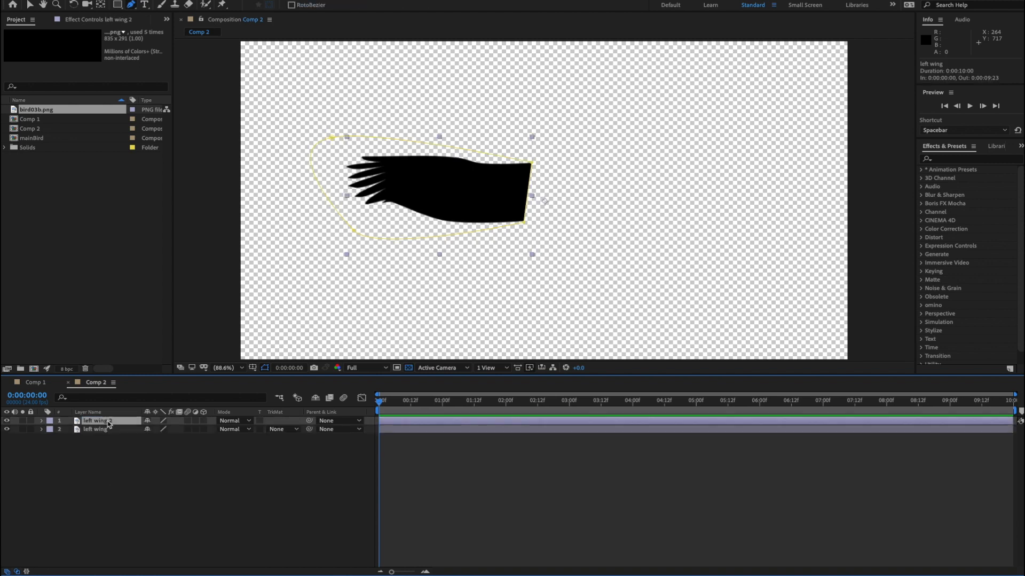
key(m)
click(86, 431)
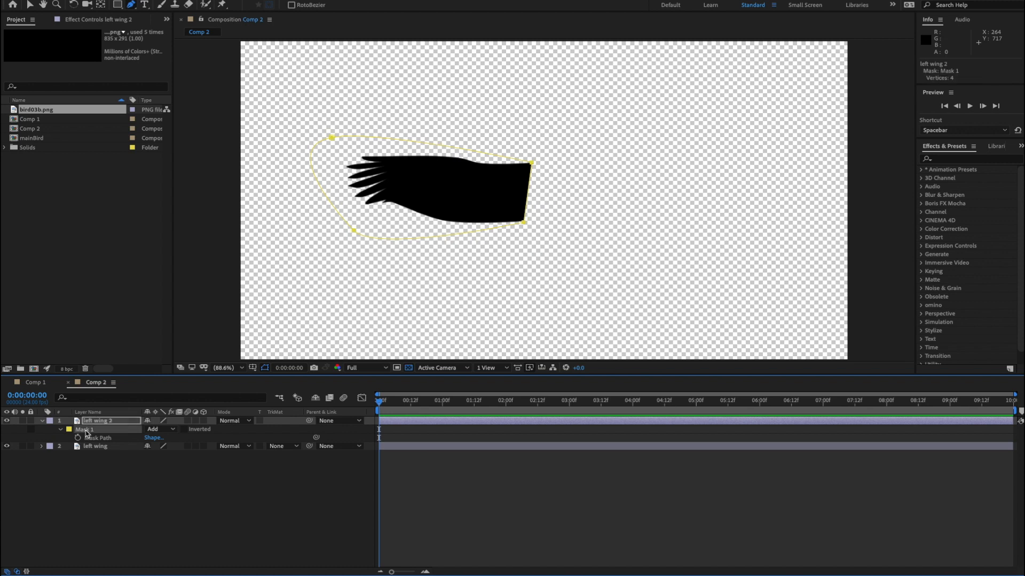
key(Delete)
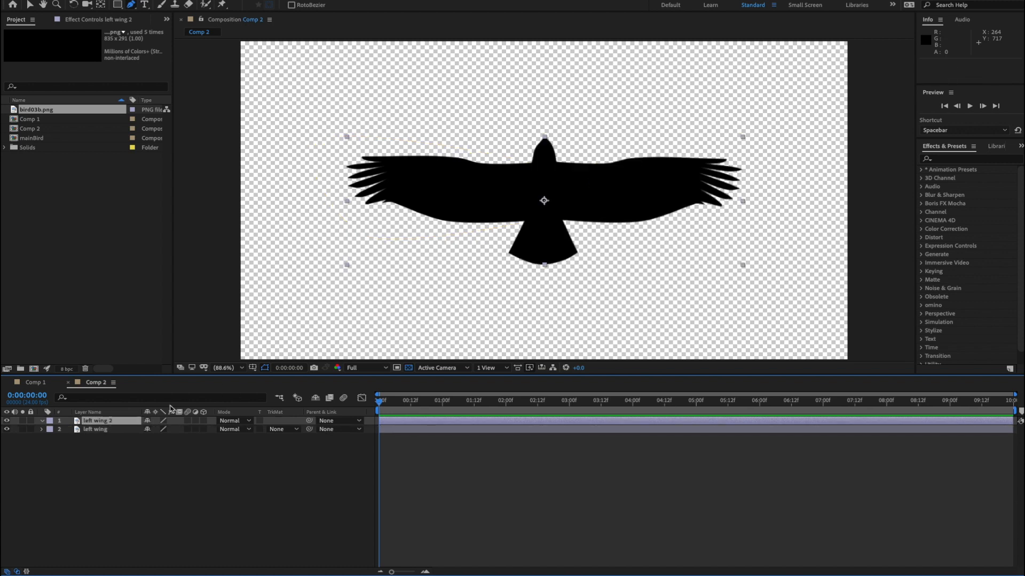
Solo the unmasked copy and draw a closed Pen tool mask around the bird's right wing.
click(23, 421)
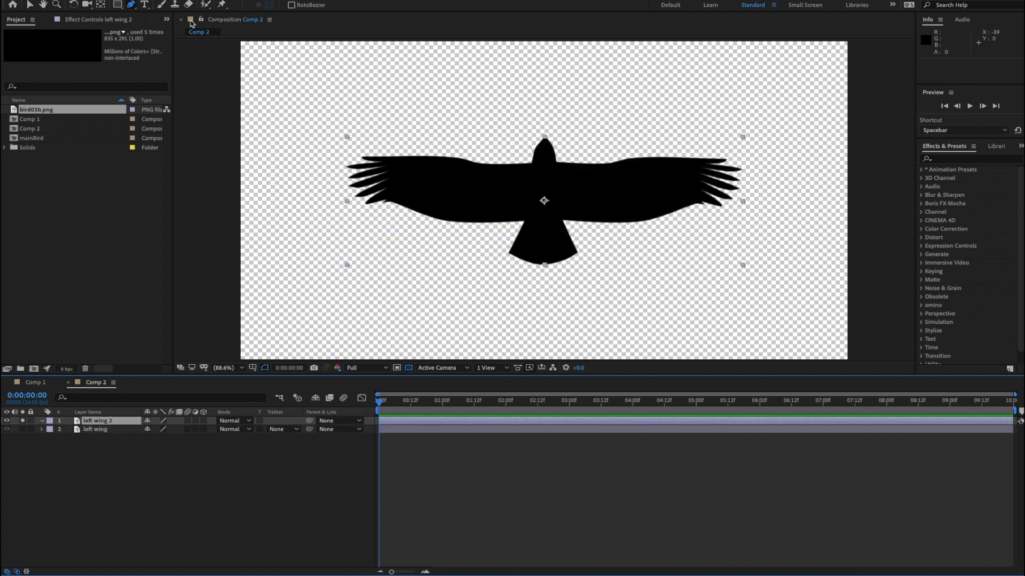
click(569, 232)
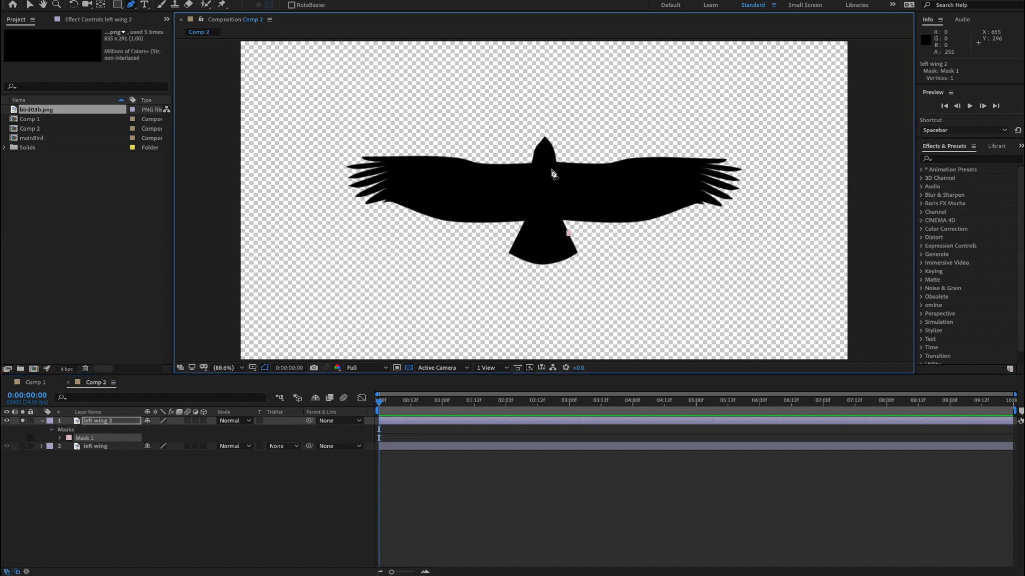
drag(557, 159, 739, 143)
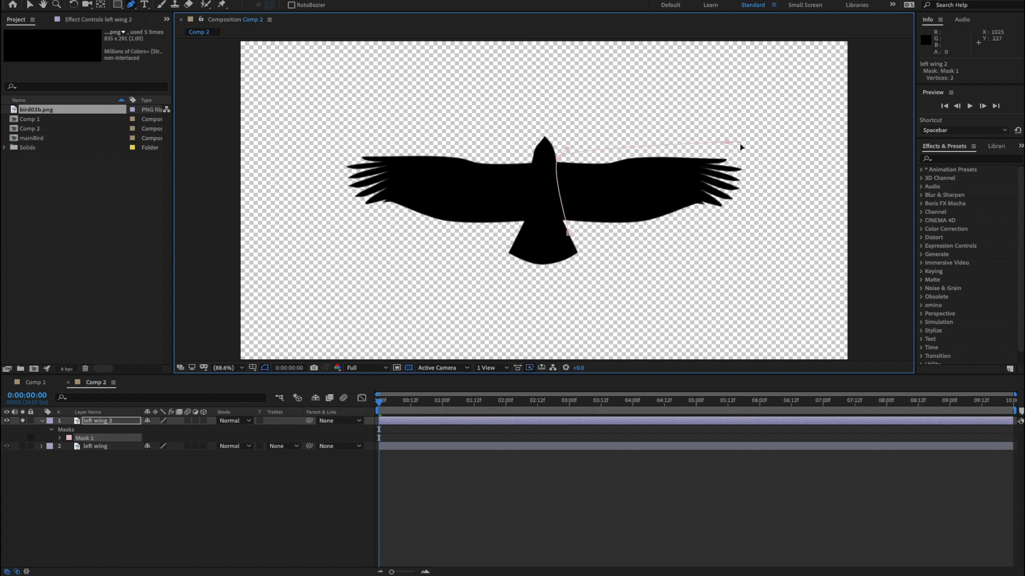
click(758, 194)
click(748, 216)
click(569, 233)
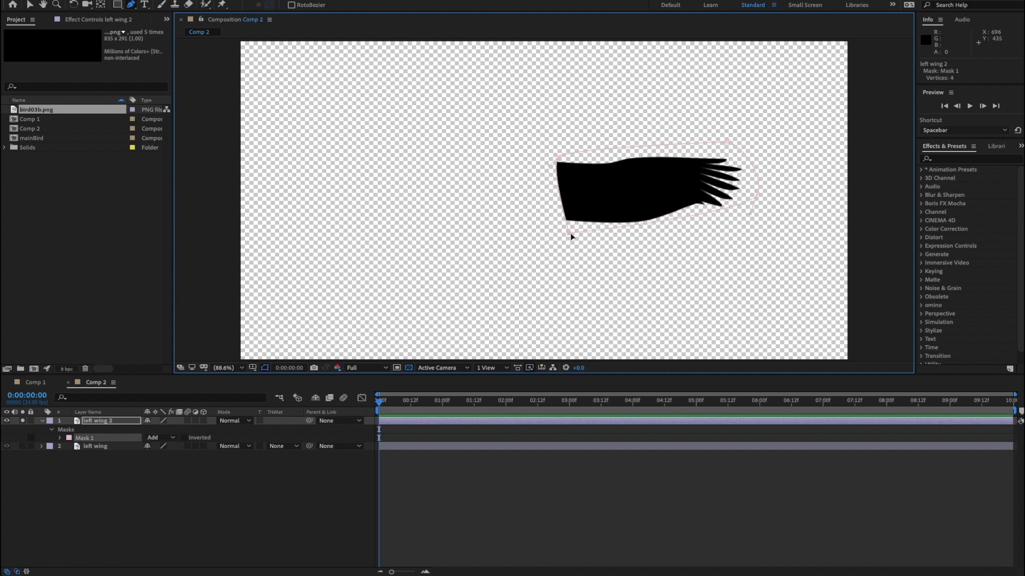
Rename the duplicated layer as "right wing" and turn off its solo.
click(107, 422)
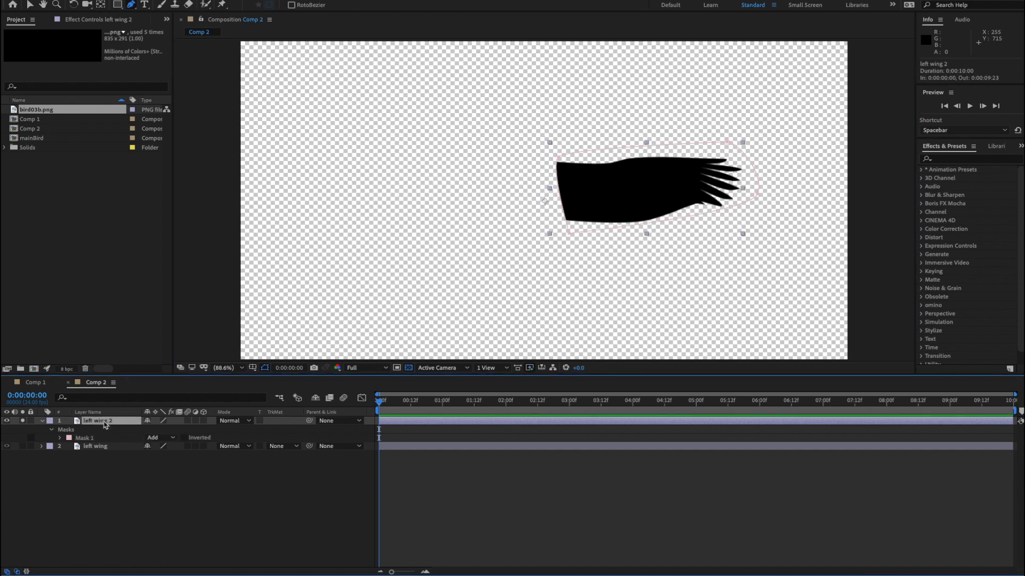
key(Return)
text(l)
key(Return)
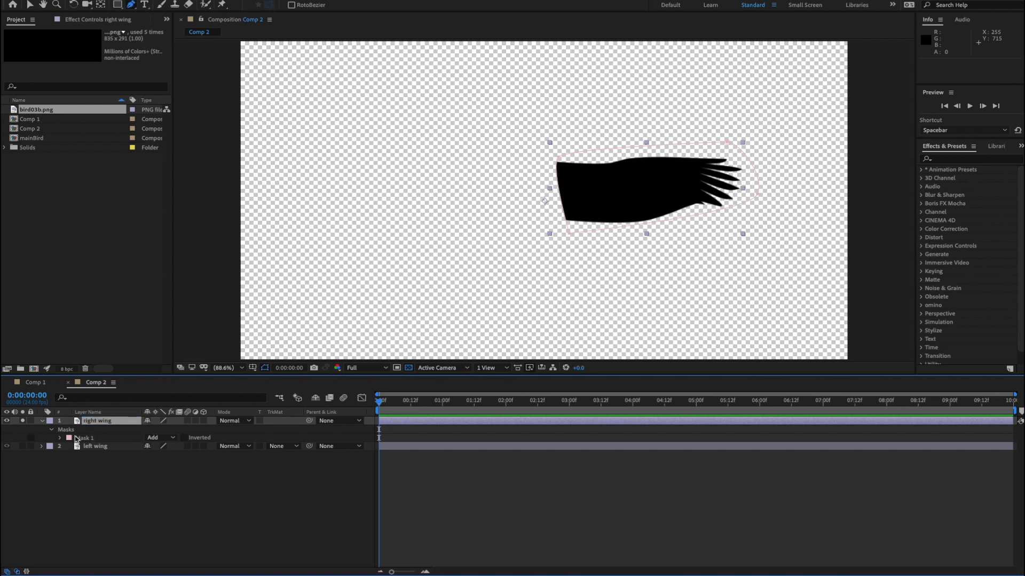
click(22, 421)
click(262, 495)
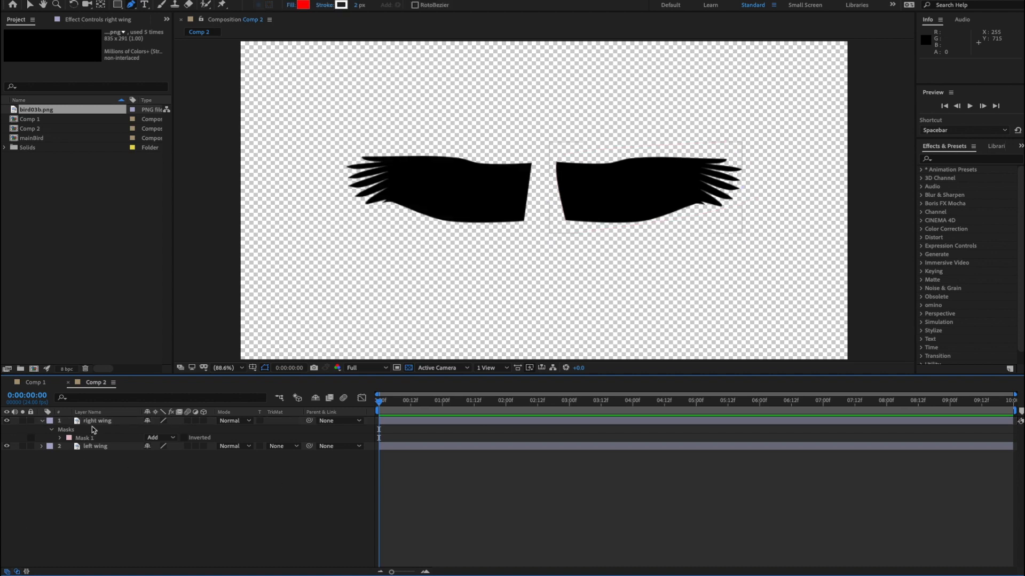
Duplicate the right wing layer and delete Mask 1 from the copy.
click(127, 422)
key(ctrl+d)
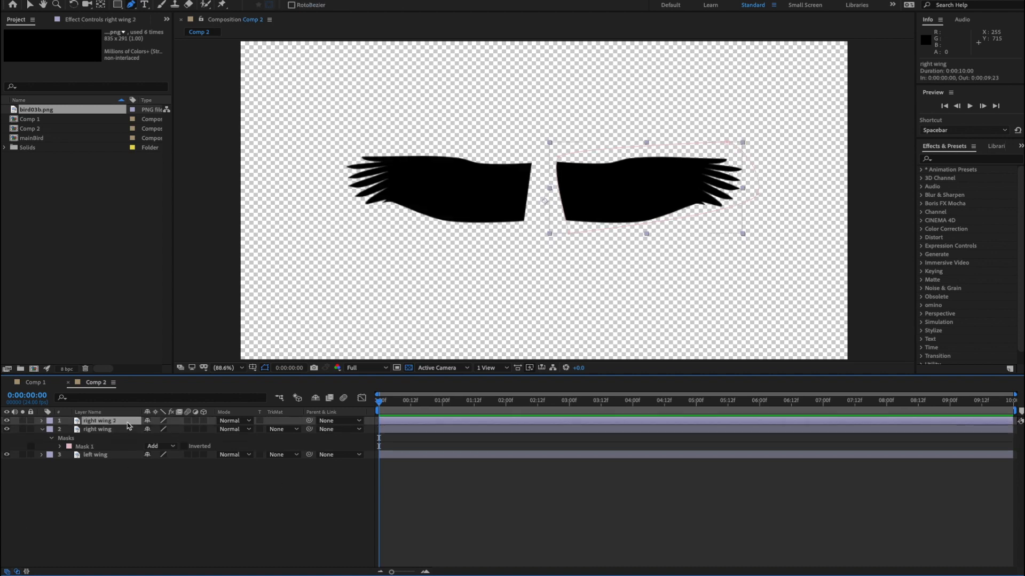
key(m)
click(84, 430)
key(Delete)
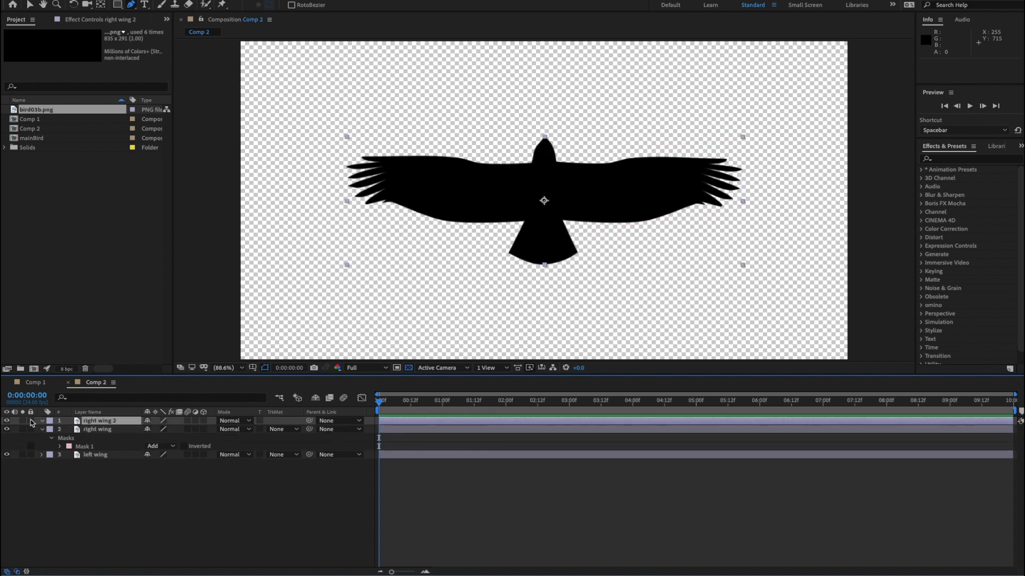
Solo the new copy and draw a closed Pen tool mask around the bird's head, body and tail, excluding the wings.
key(period)
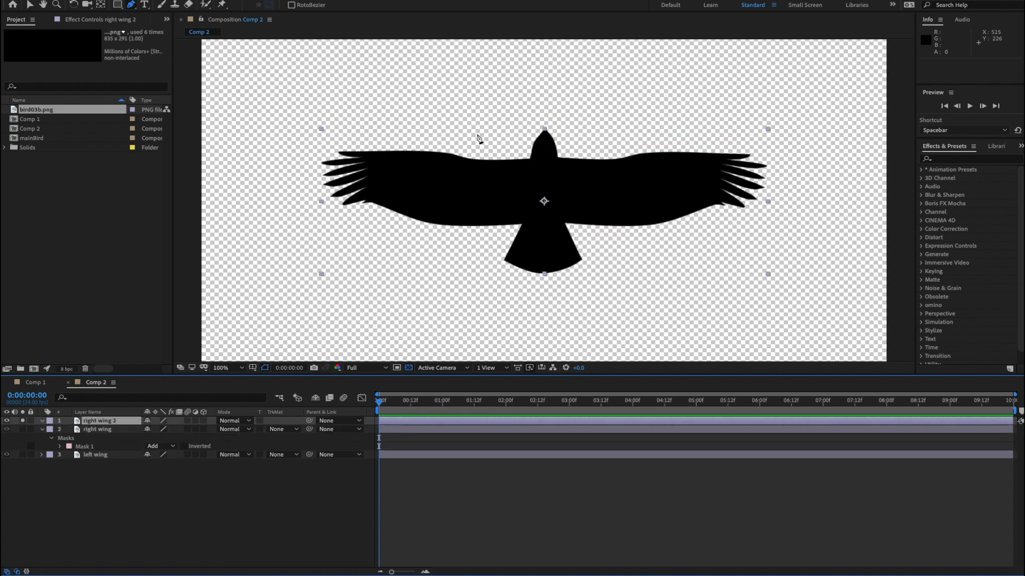
key(period)
key(period)
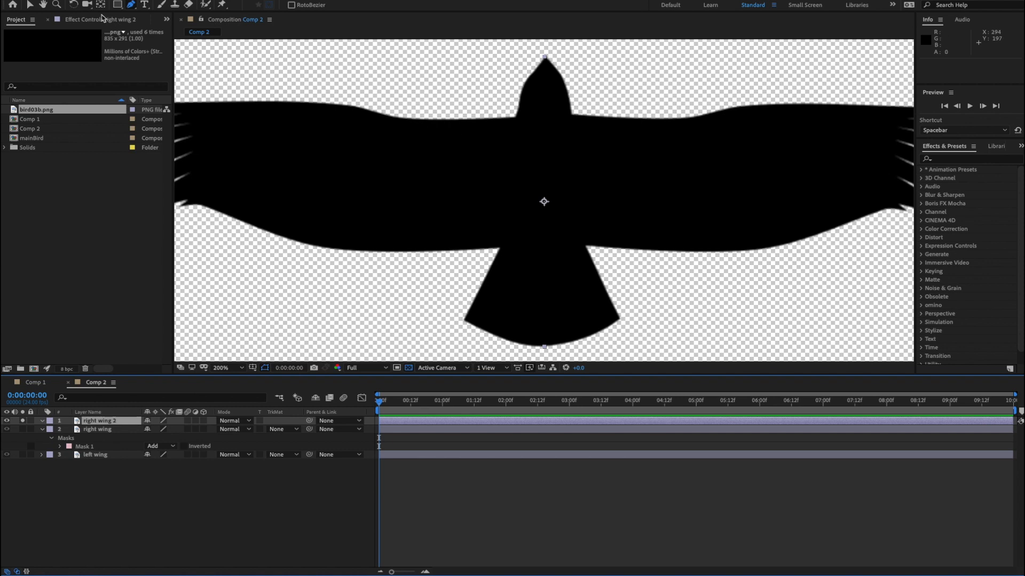
click(517, 114)
drag(499, 250, 445, 322)
click(536, 351)
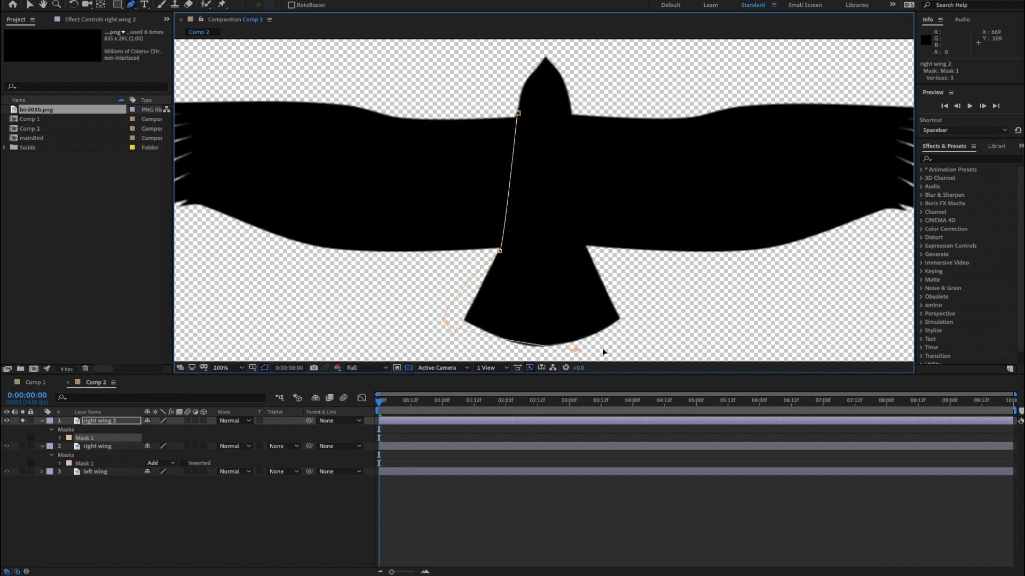
click(638, 327)
click(630, 287)
click(590, 112)
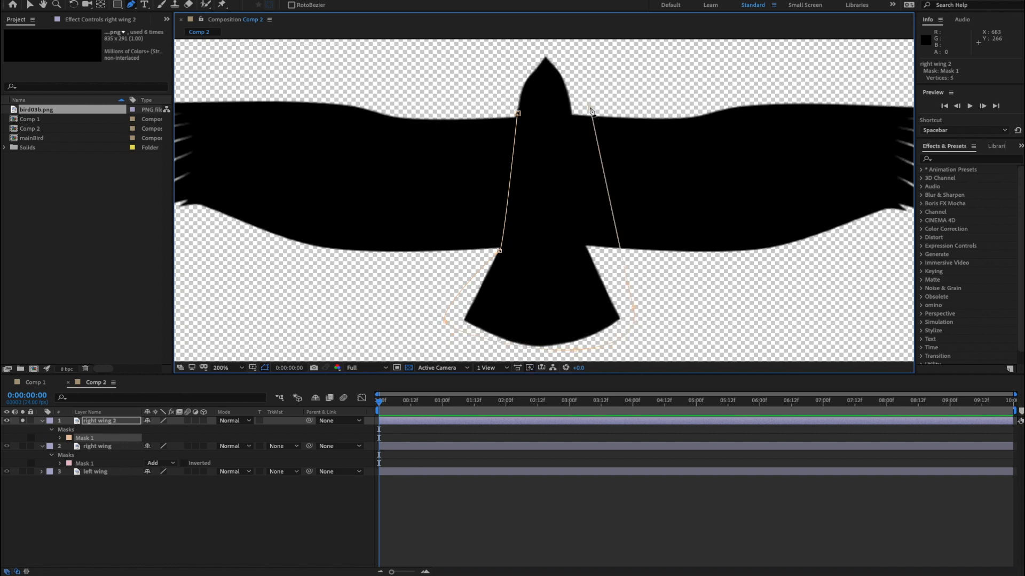
drag(566, 53, 503, 58)
click(517, 113)
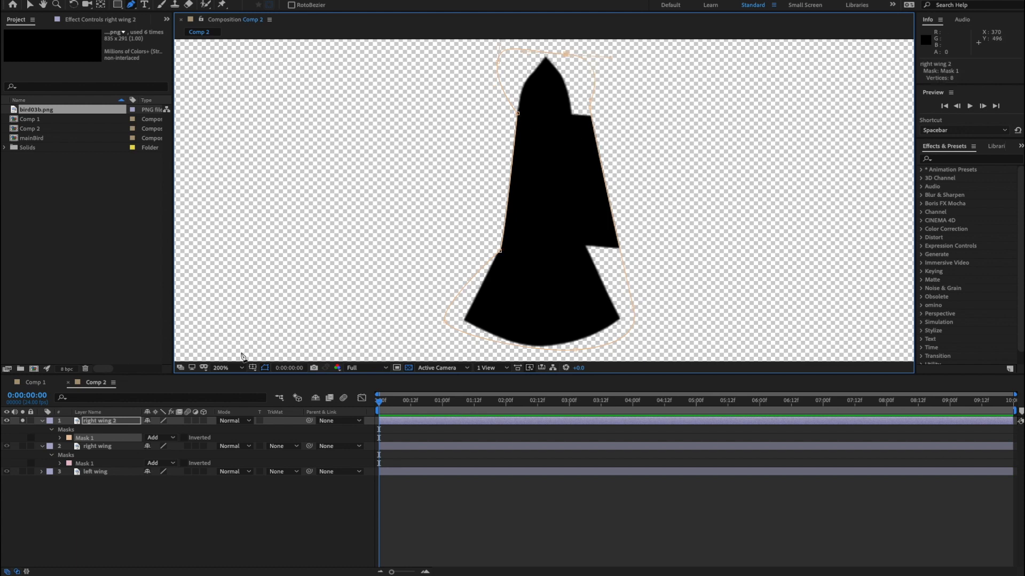
Set the body mask's outline color to red, FF0000.
click(70, 439)
click(69, 438)
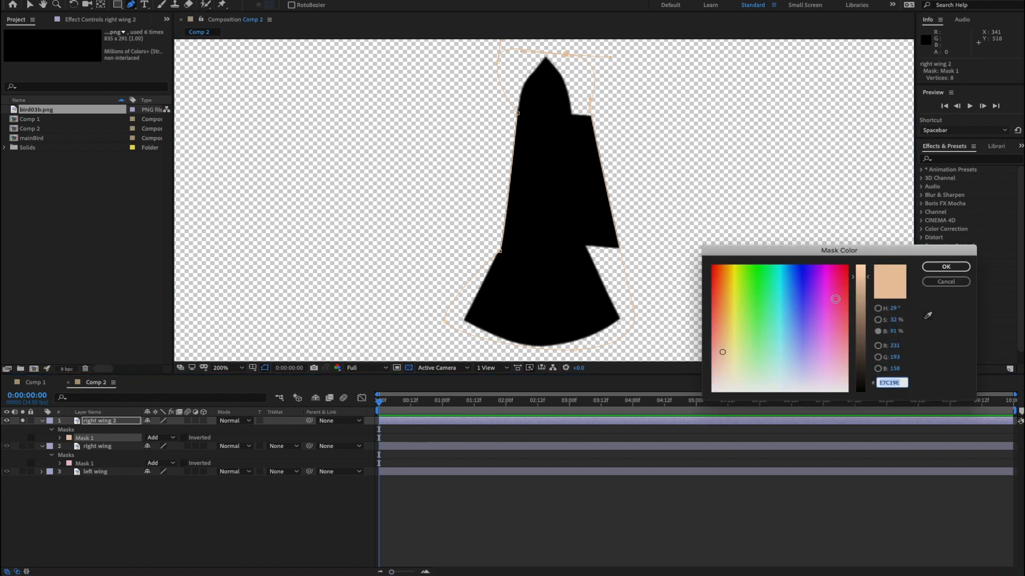
text(FF0000)
click(946, 266)
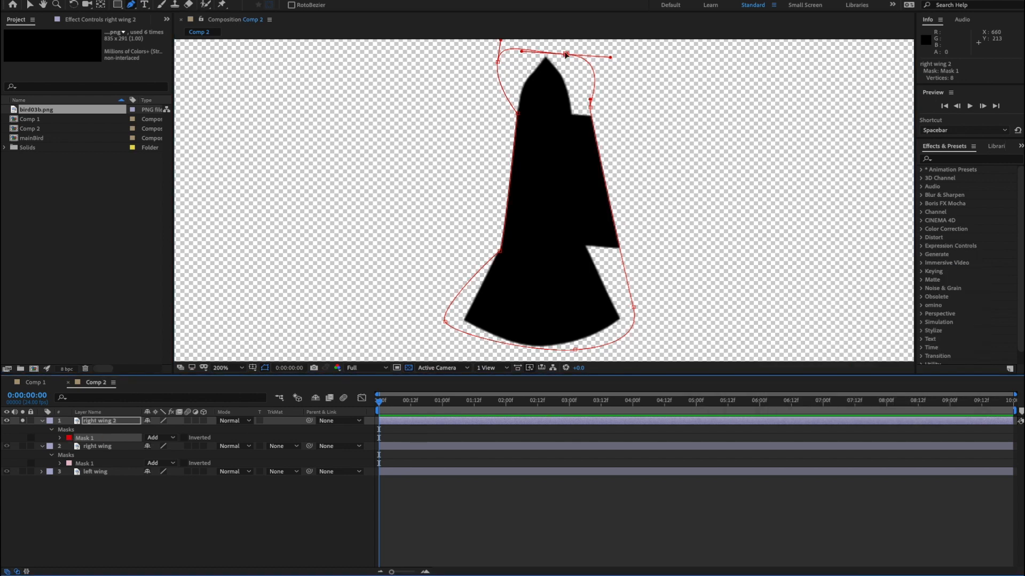
Reshape the body mask's points along the right neck, right tail edge and above the head to trim off leftover wing.
drag(590, 107, 572, 114)
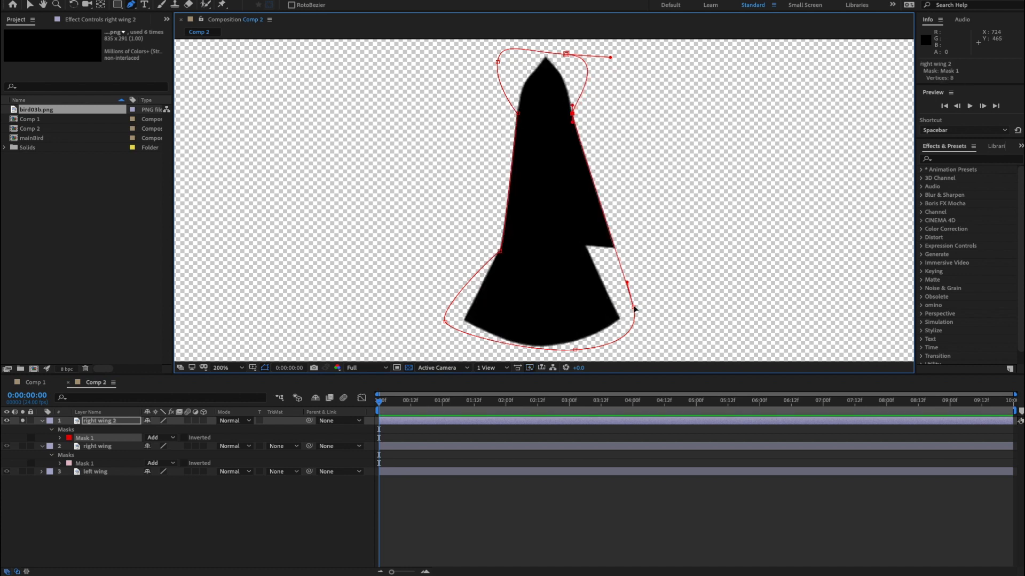
drag(635, 309, 618, 313)
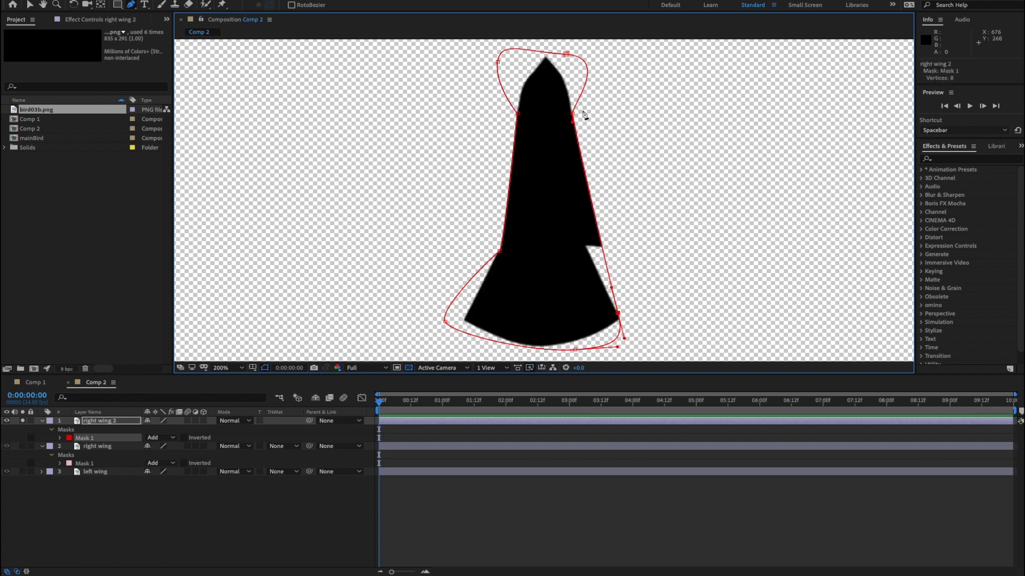
drag(620, 315, 558, 193)
click(517, 114)
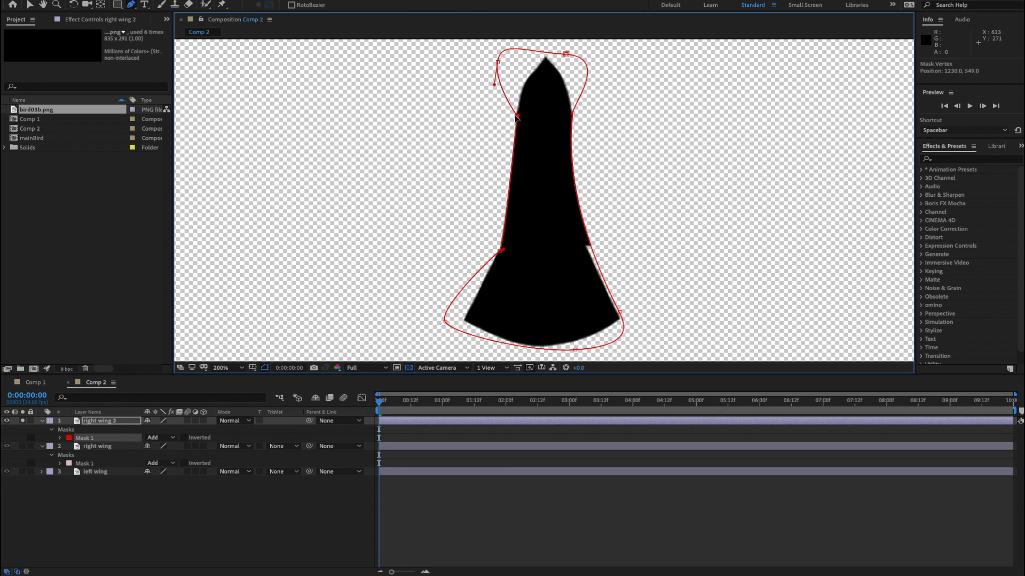
drag(566, 54, 553, 49)
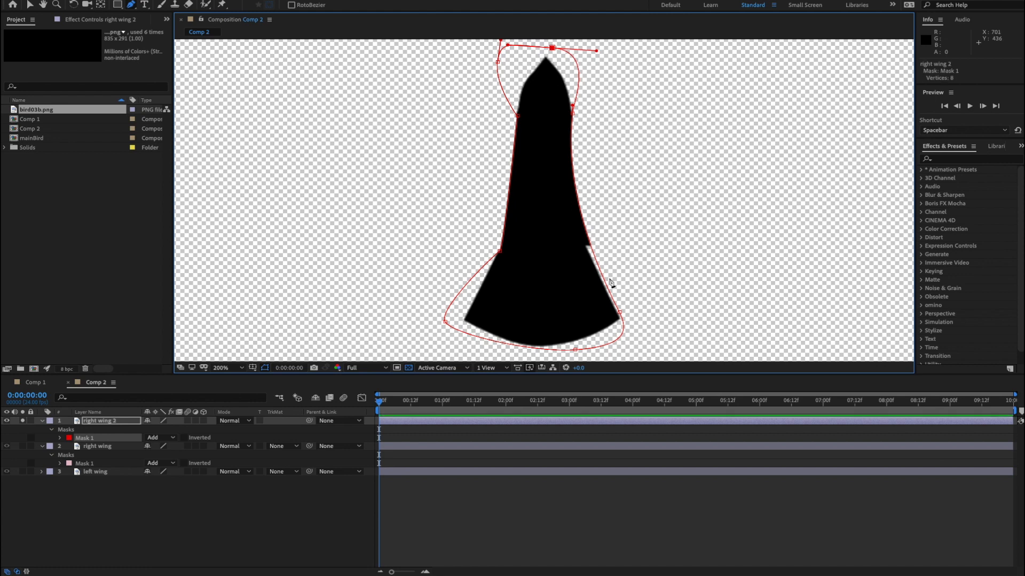
Adjust the body mask's curve between the right side of the neck and the right tail corner to follow the silhouette more closely.
drag(620, 314, 553, 173)
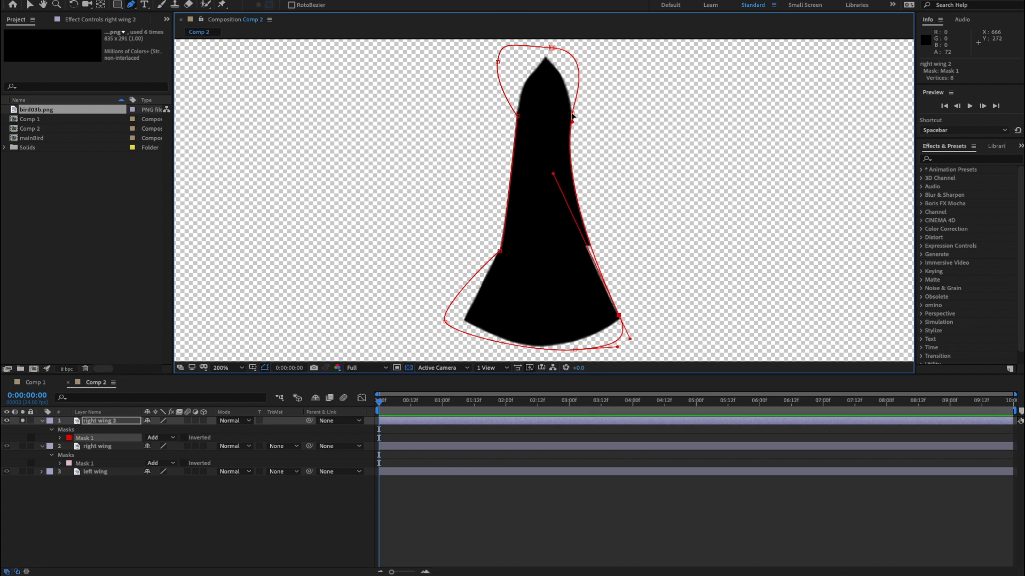
click(573, 114)
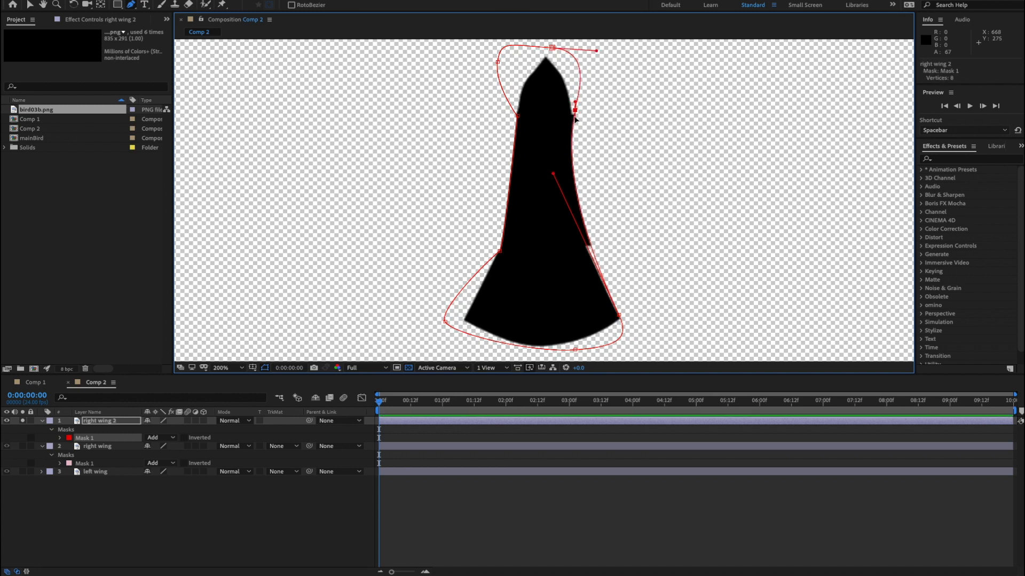
drag(553, 174, 583, 220)
drag(619, 315, 623, 310)
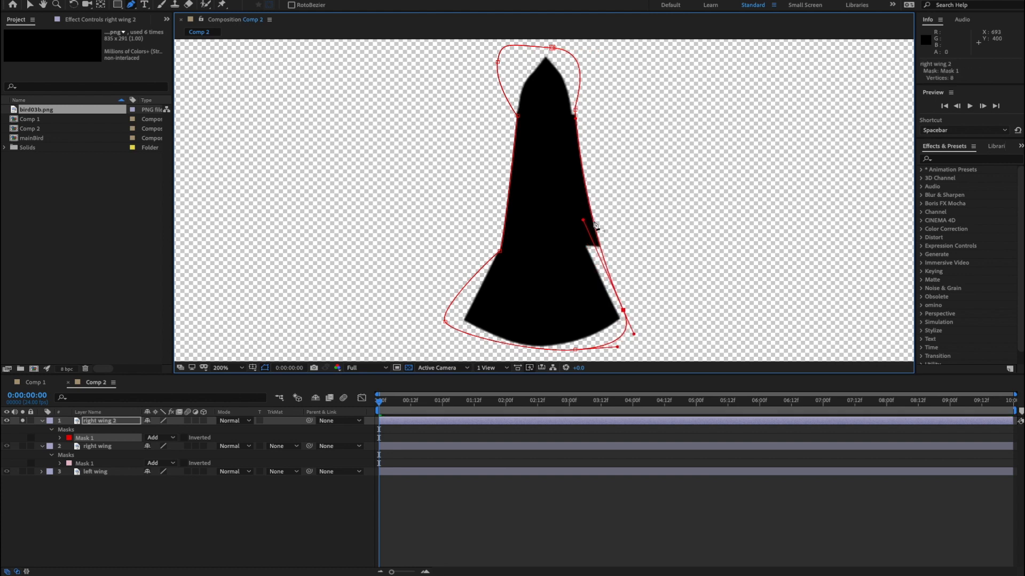
Add a curved point on the body mask's right edge just above the tail, fit its handles to the body, and unsolo the layer.
drag(590, 217, 577, 210)
drag(569, 157, 564, 139)
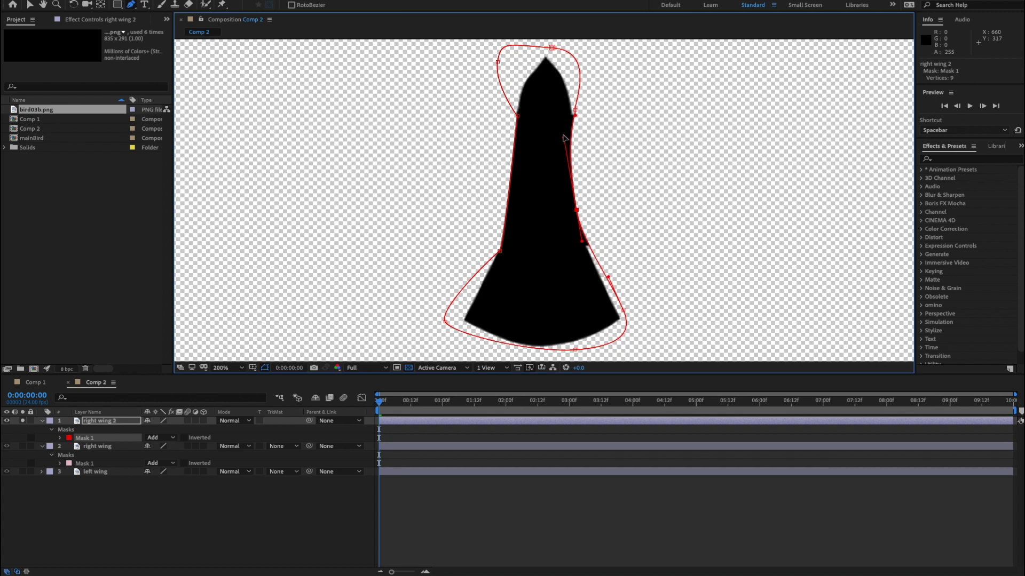
drag(583, 242, 586, 270)
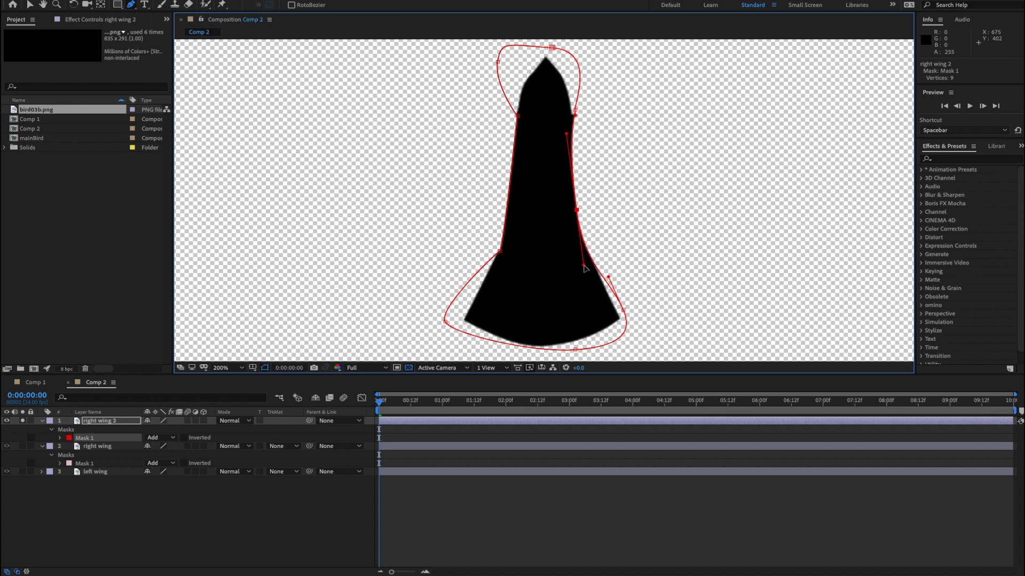
drag(566, 134, 564, 125)
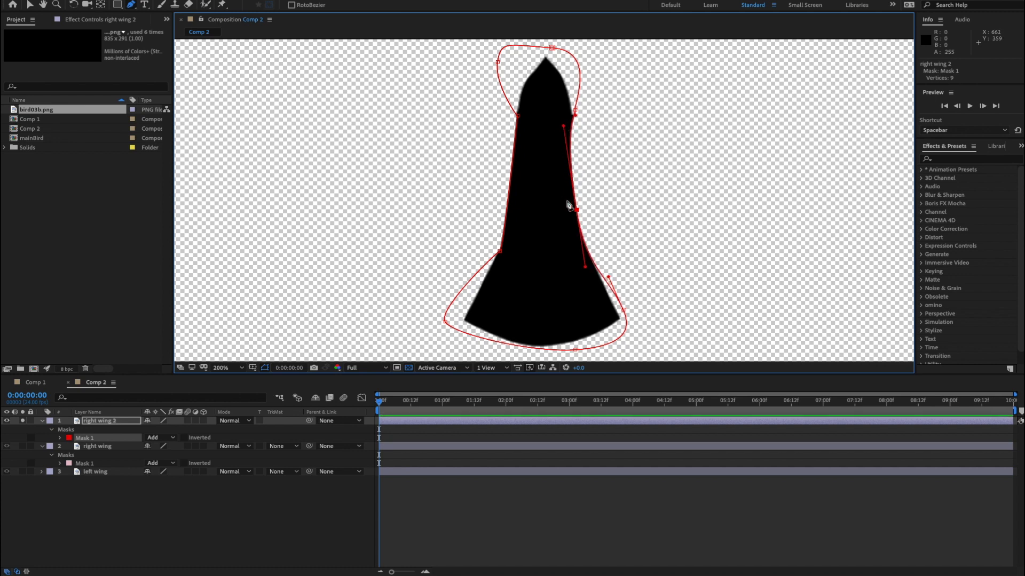
drag(577, 209, 579, 211)
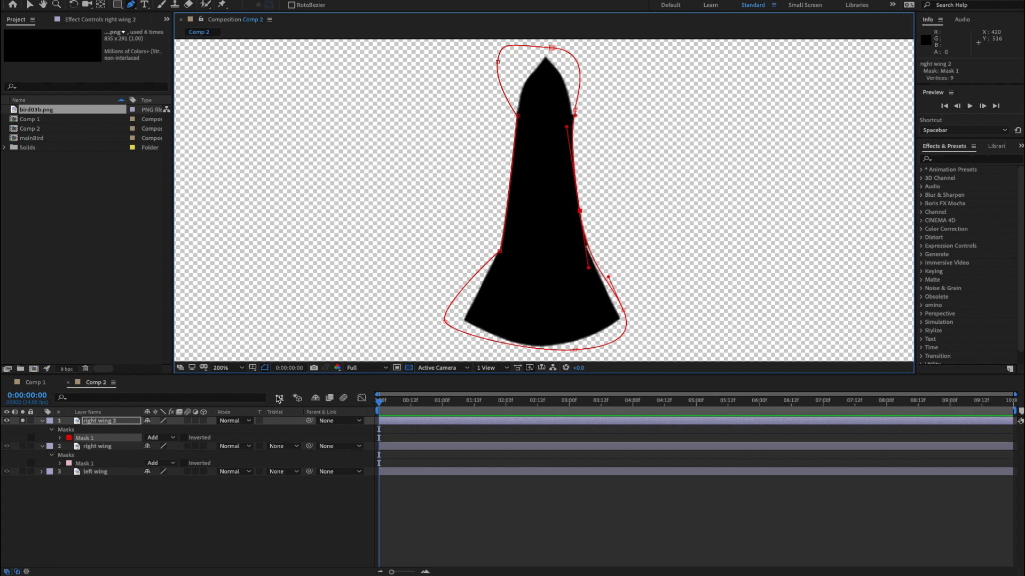
click(22, 420)
click(257, 511)
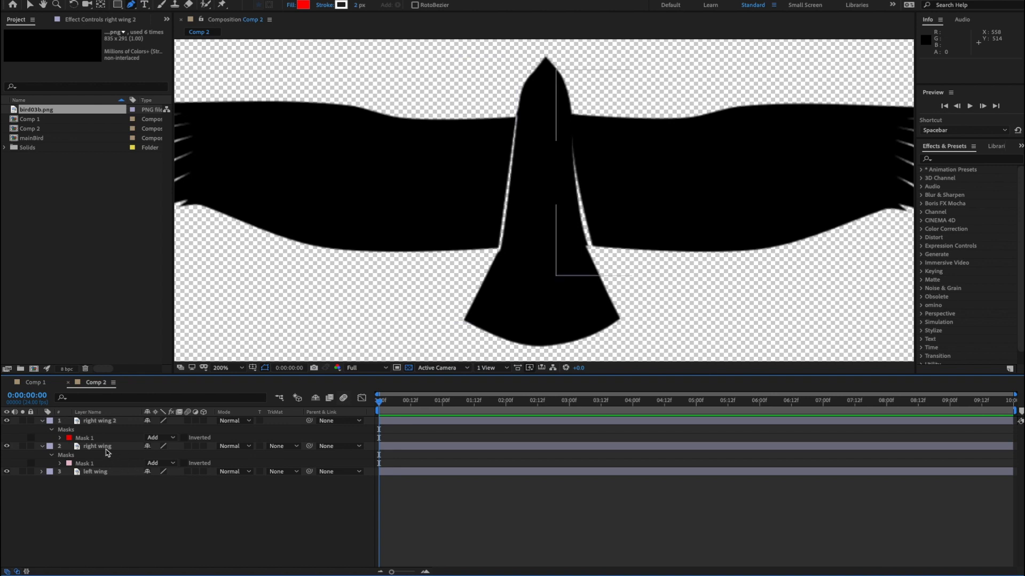
Reveal the left wing layer's mask and set its outline color to dark green.
click(119, 472)
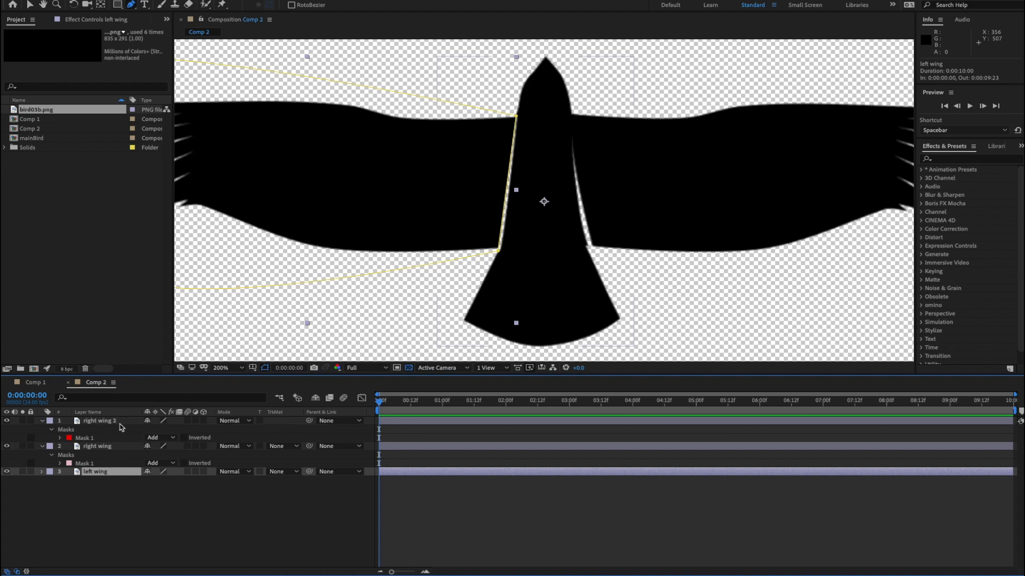
key(m)
click(68, 481)
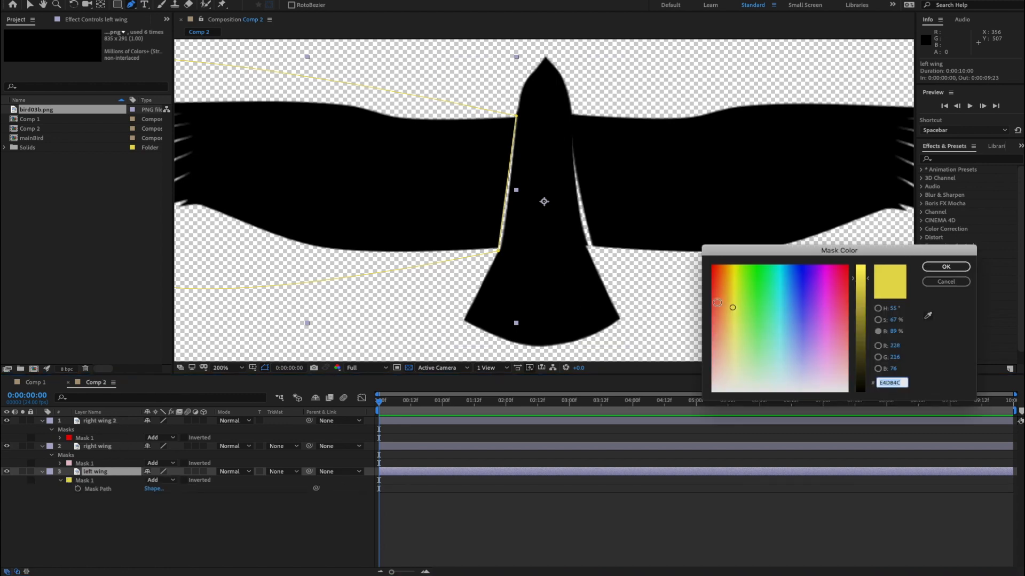
drag(761, 301, 766, 224)
click(946, 266)
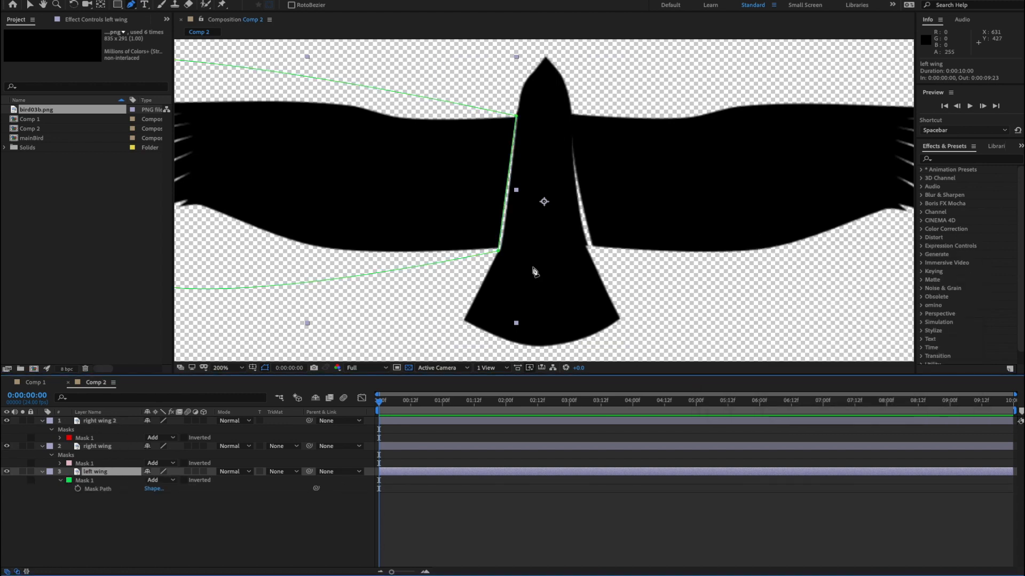
click(69, 481)
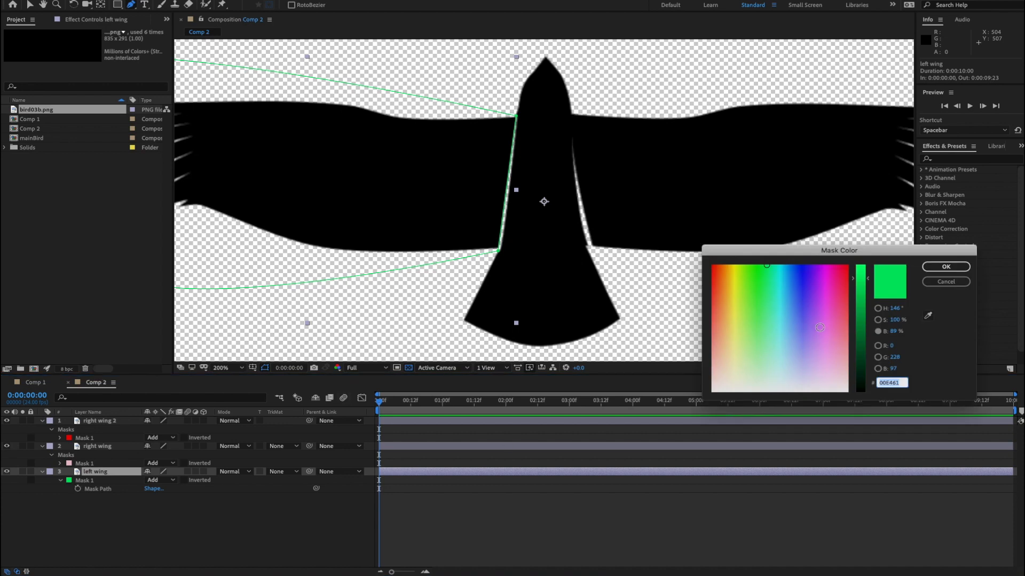
drag(868, 285, 870, 318)
click(946, 266)
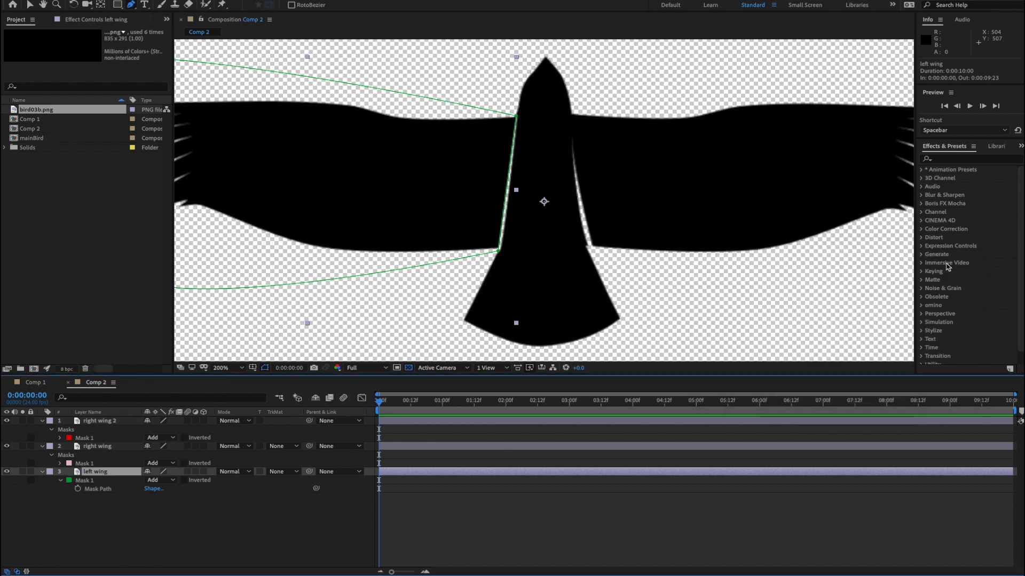
Move the left wing mask's two inner points slightly into the body to close the gap between wing and body.
click(499, 250)
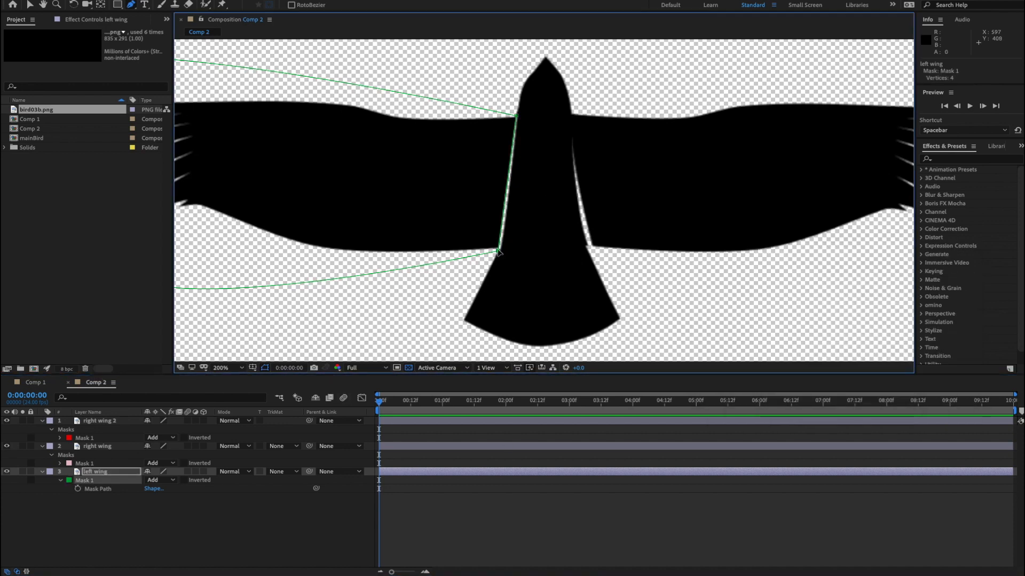
drag(499, 252, 504, 248)
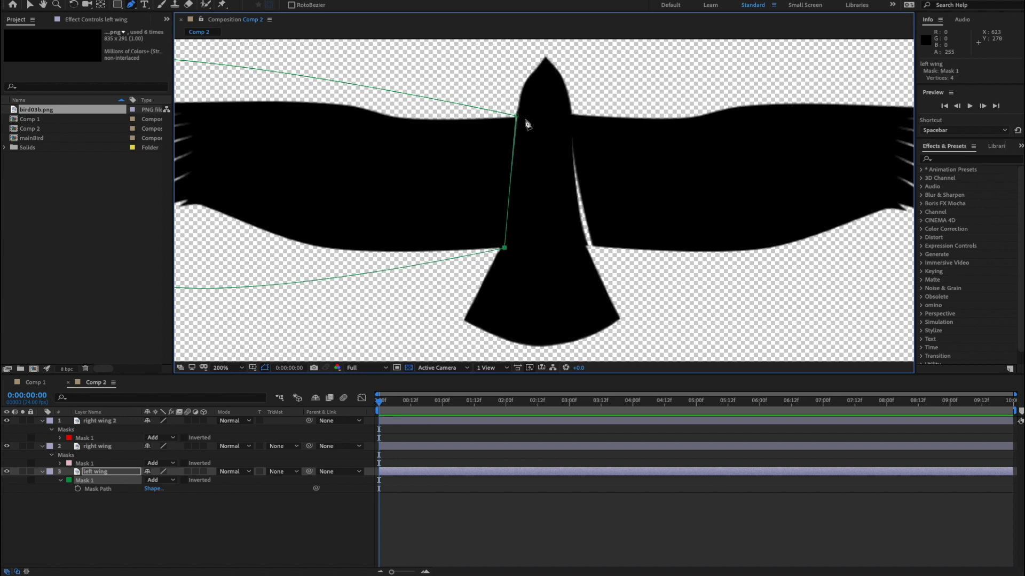
drag(516, 118, 519, 120)
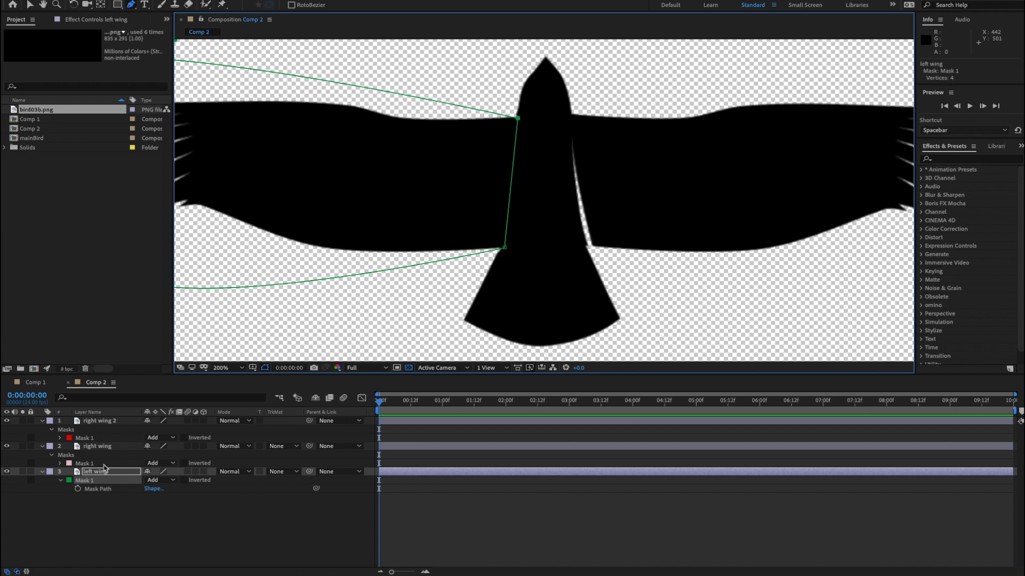
Set the outline color of the right wing layer's Mask 1 to red.
click(95, 452)
click(87, 463)
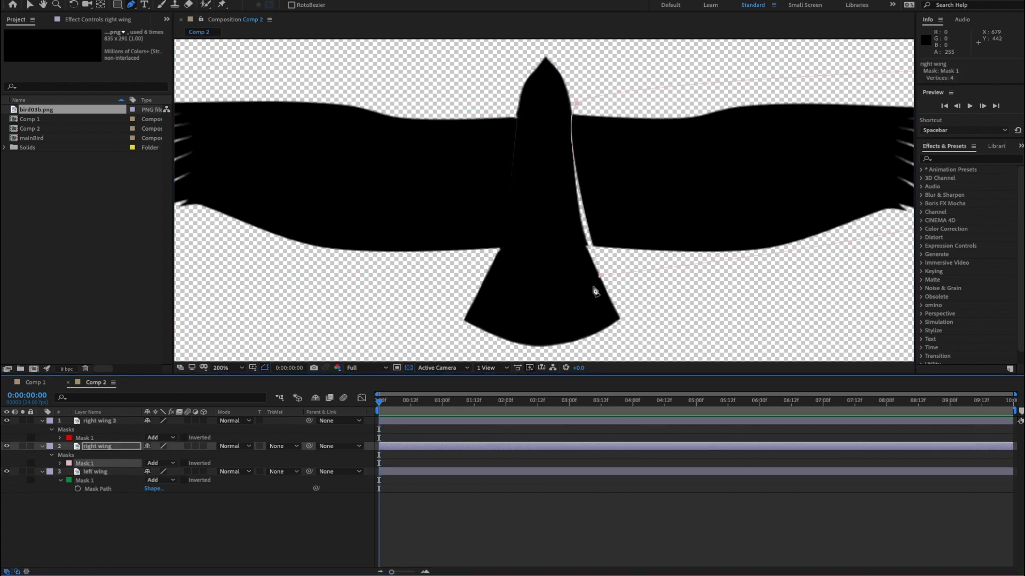
click(69, 463)
click(967, 265)
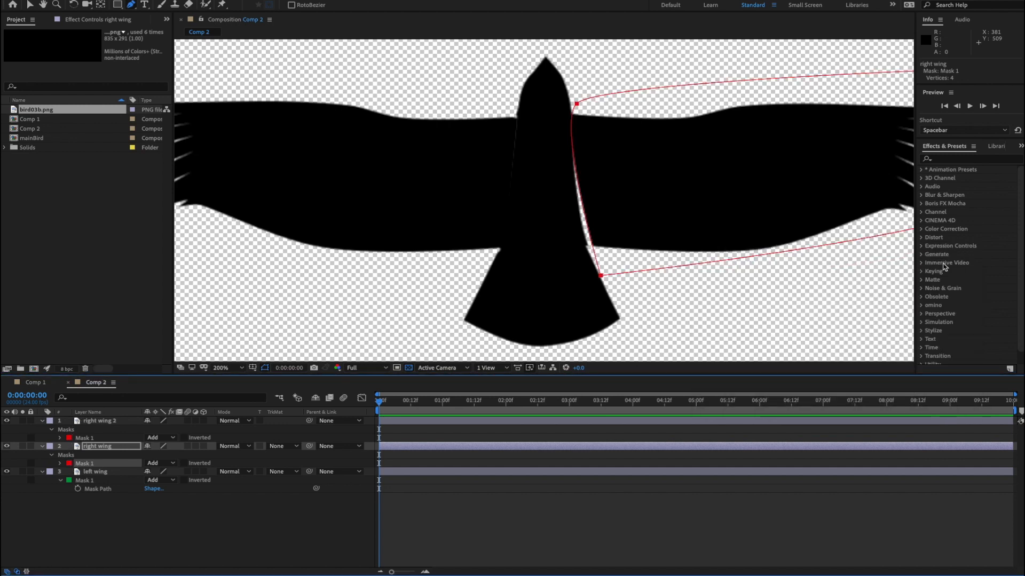
Move the right wing mask's inner edge into the body to close the gap, and add a point bulging below the wing's lower edge.
drag(601, 277, 586, 248)
drag(576, 104, 558, 133)
click(783, 236)
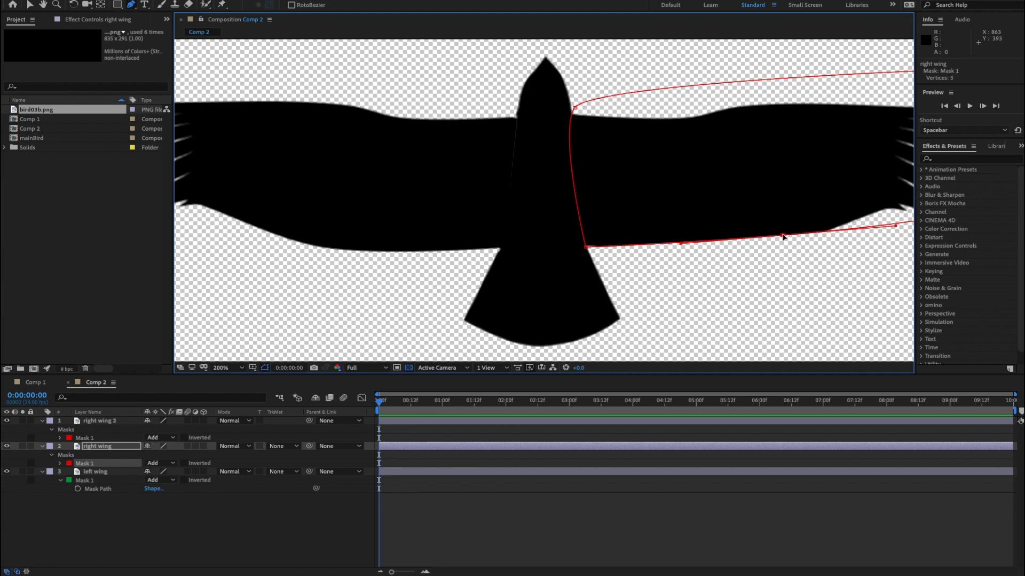
drag(783, 236, 781, 254)
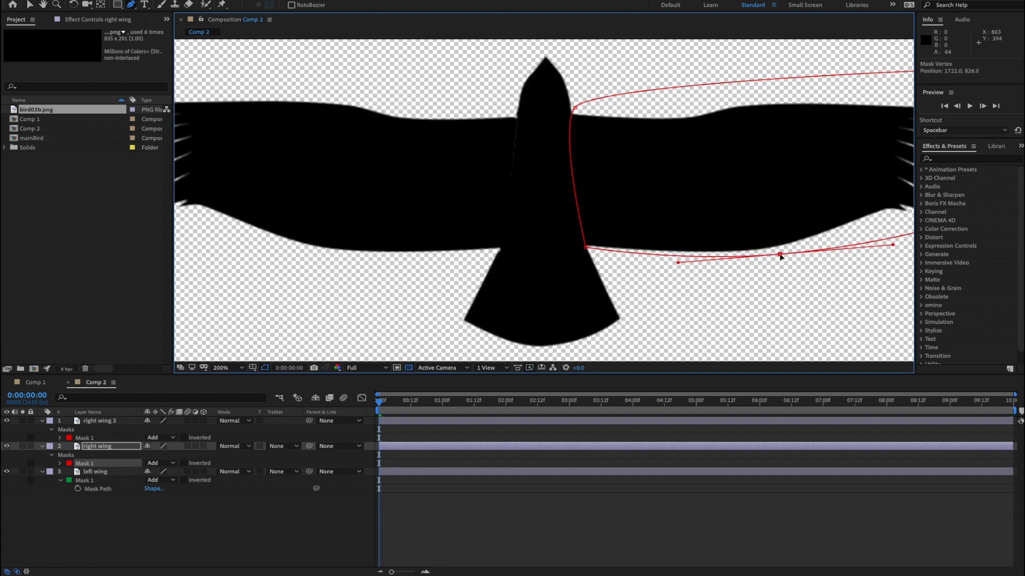
key(comma)
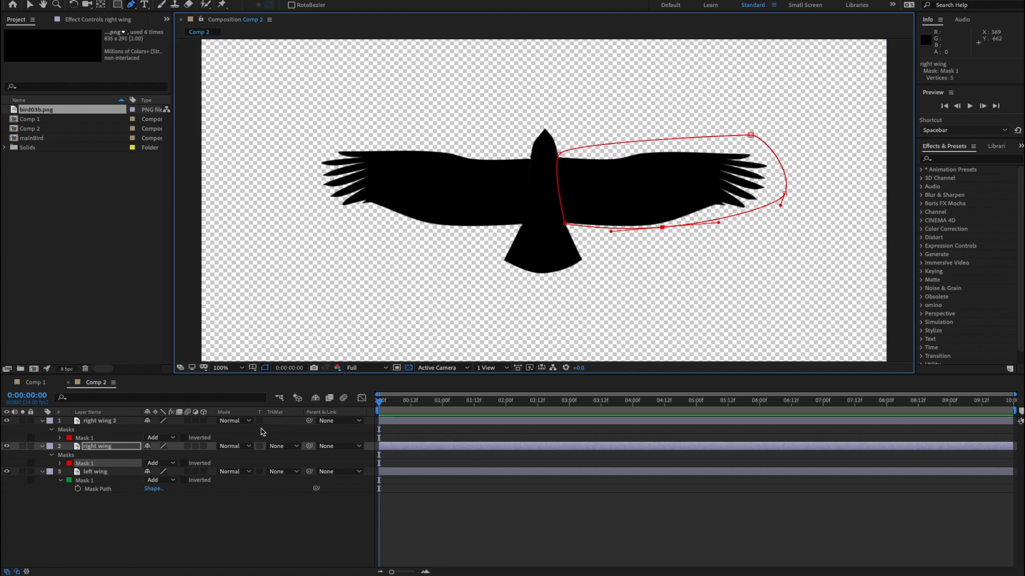
Check the right wing and left wing layers, and rename the right wing 2 layer as body.
click(198, 542)
click(97, 446)
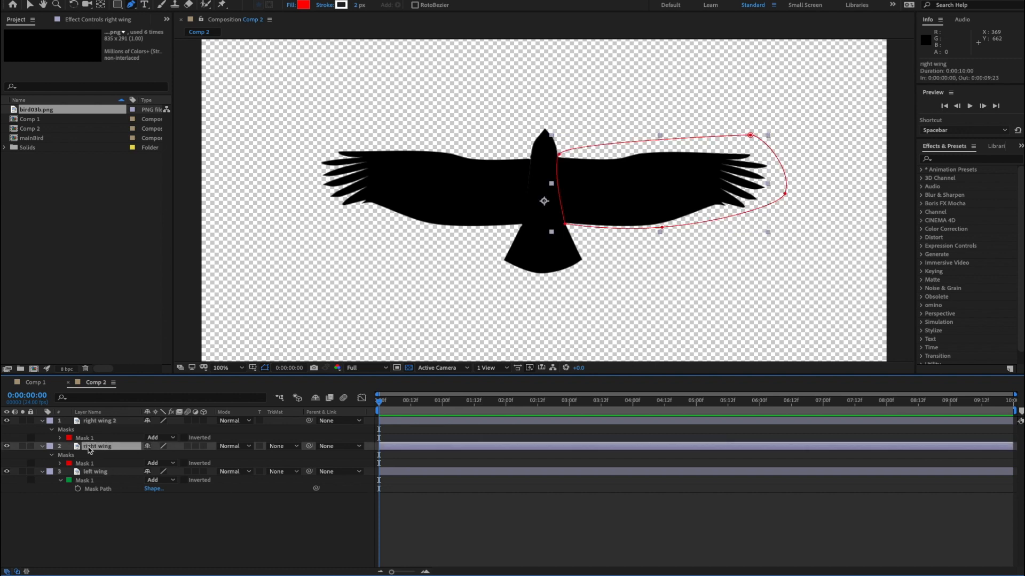
click(97, 480)
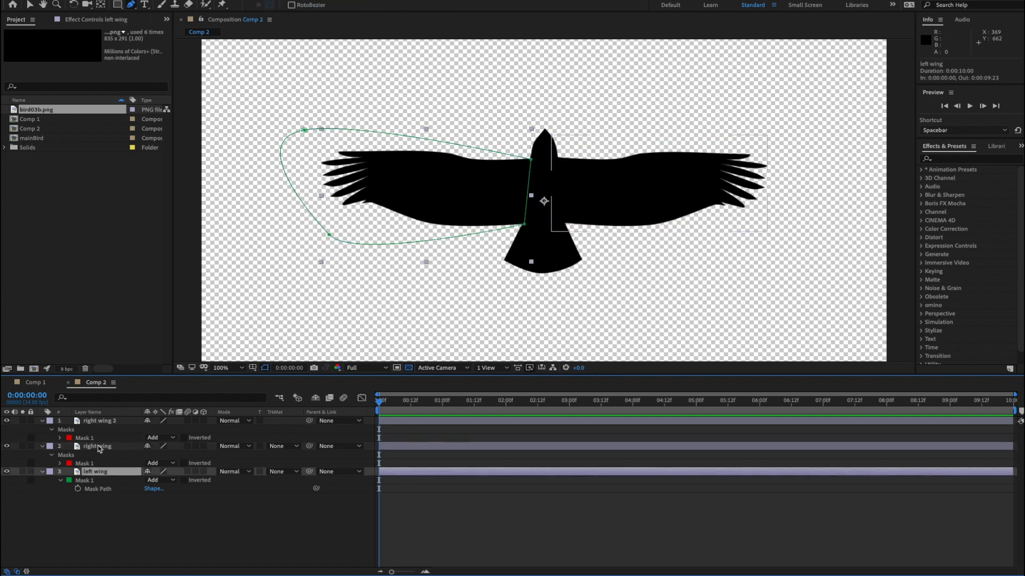
click(99, 422)
key(Return)
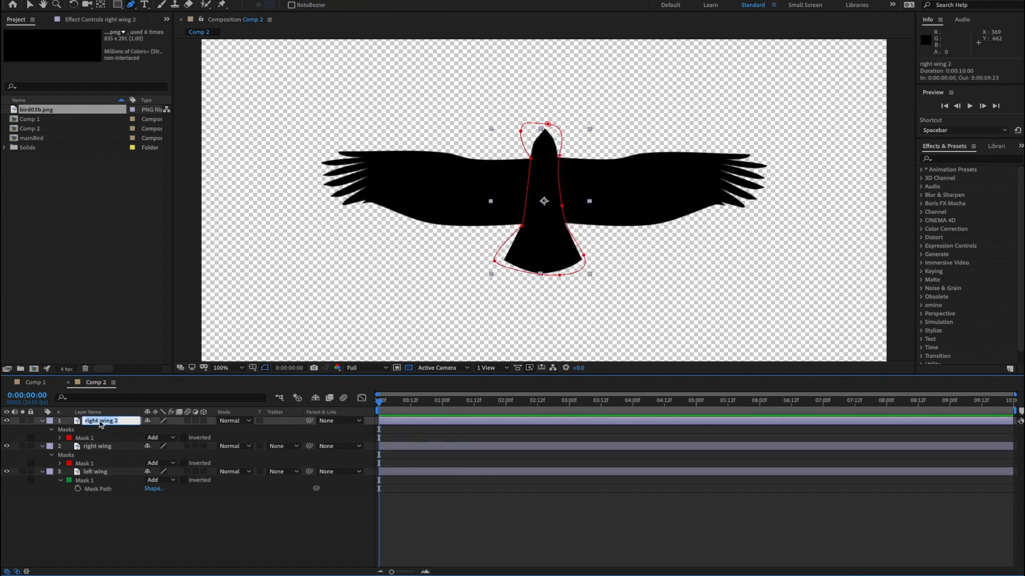
text(body)
key(Return)
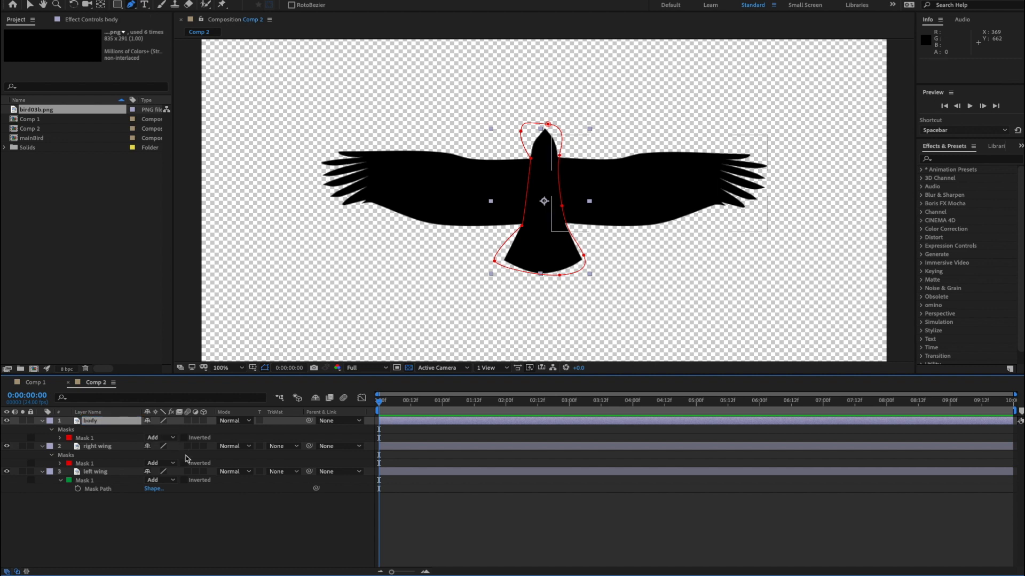
click(235, 455)
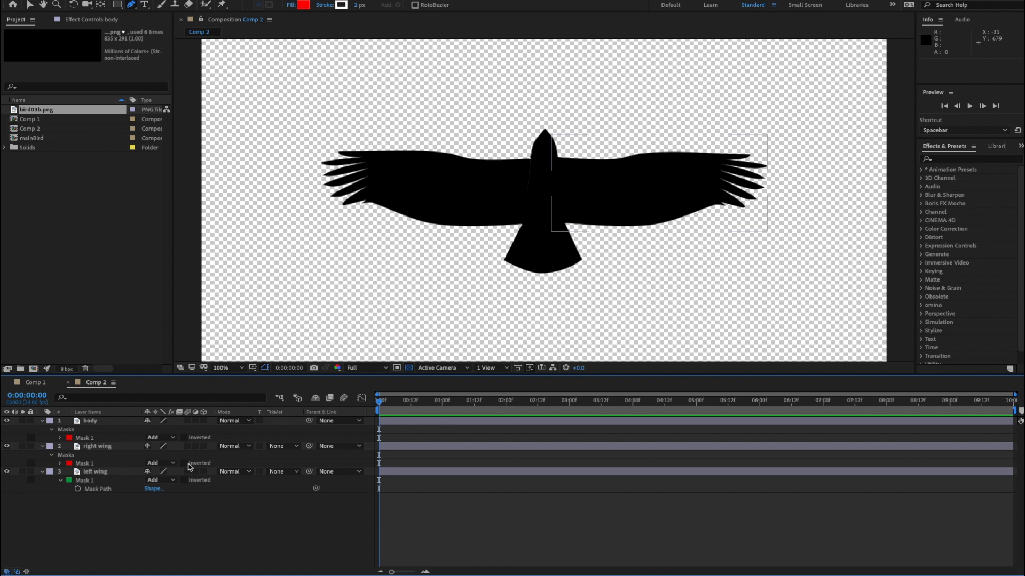
Move the anchor points of the left wing and right wing layers to where each wing joins the body, using the Pan Behind tool.
click(100, 472)
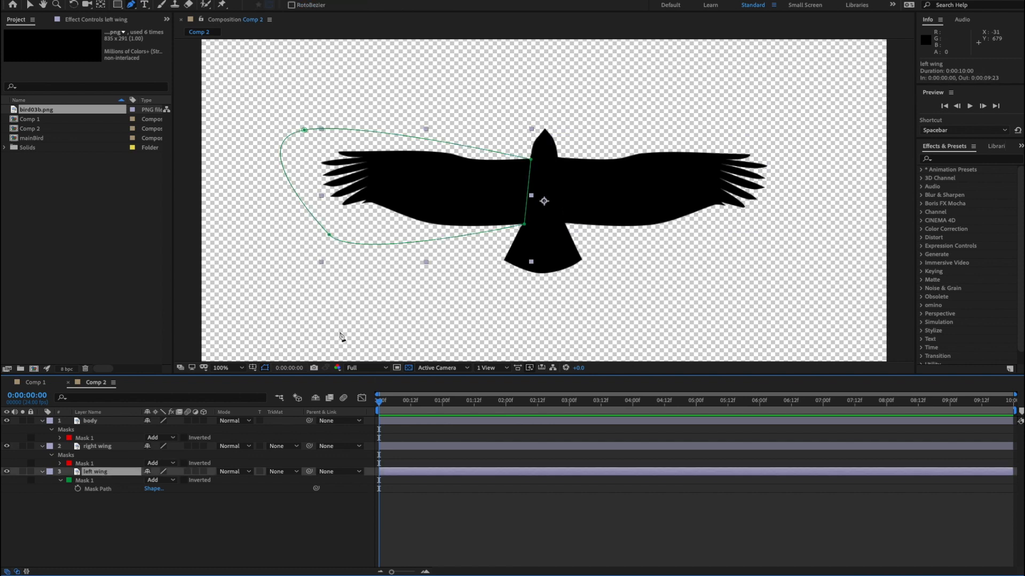
key(period)
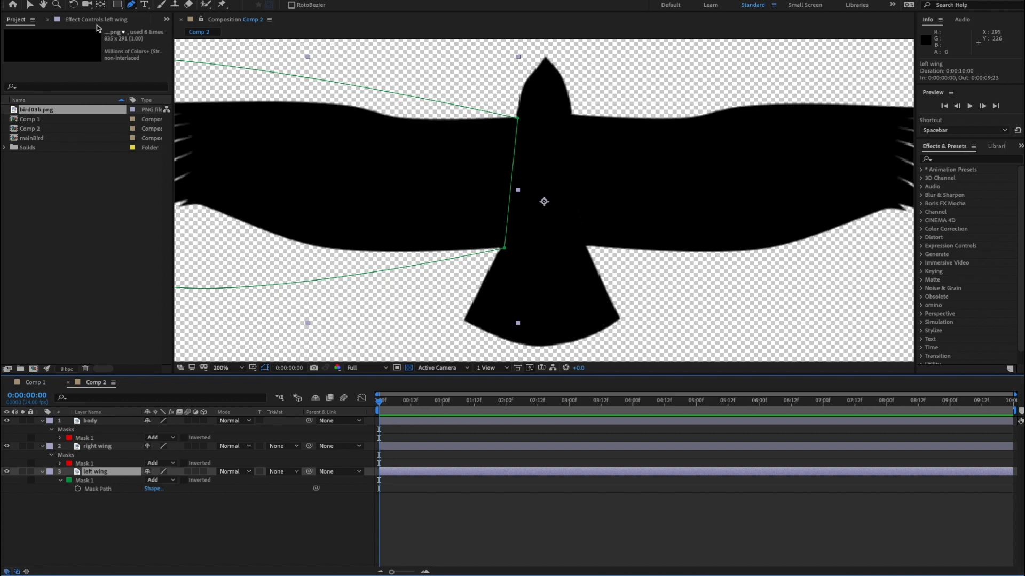
click(100, 5)
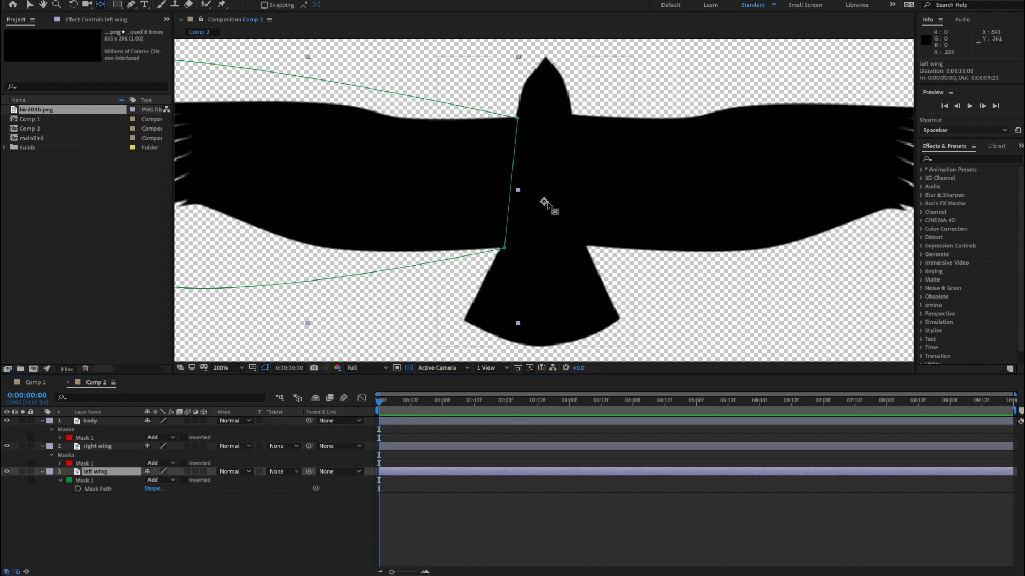
drag(544, 201, 507, 181)
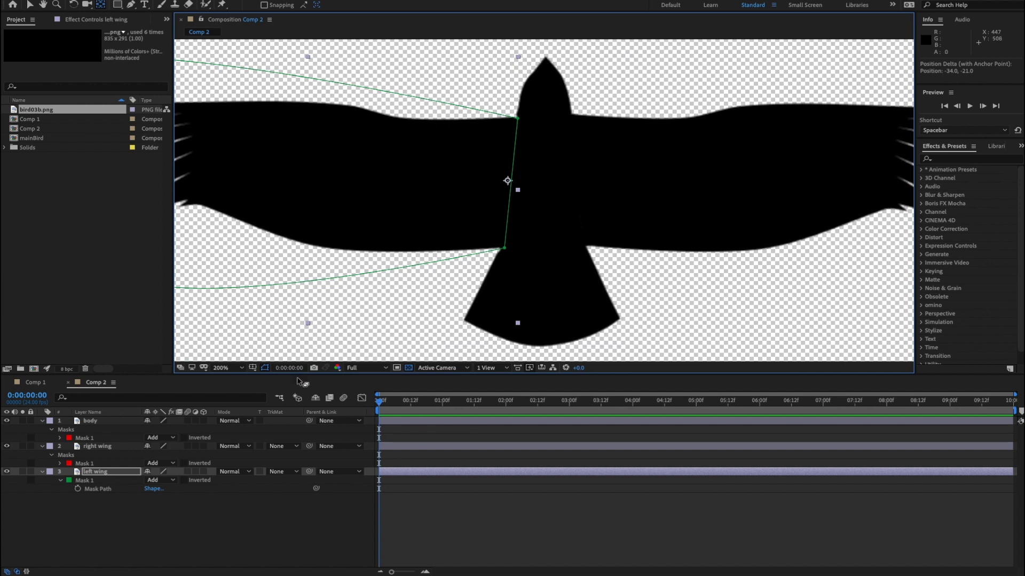
click(110, 446)
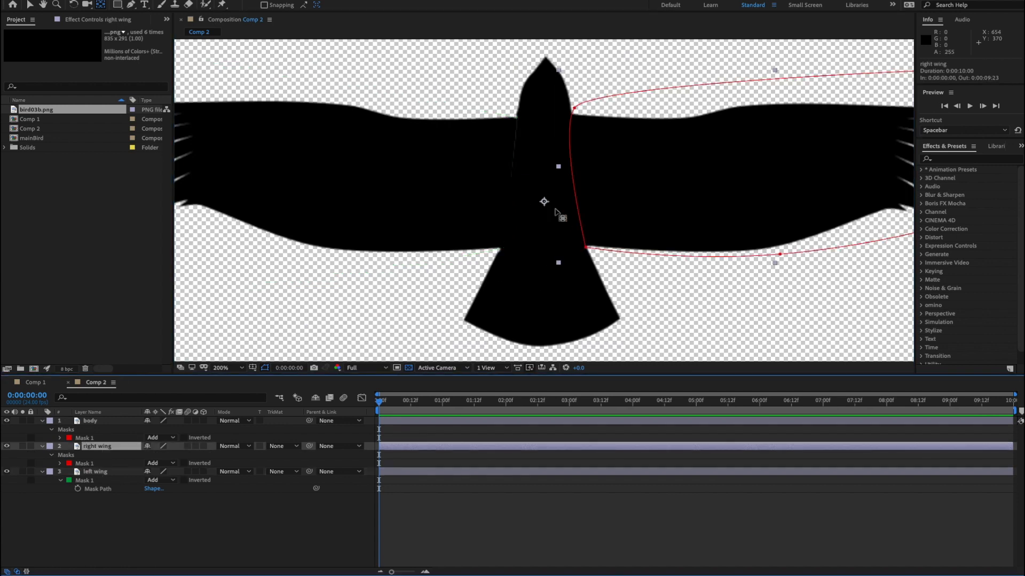
drag(544, 201, 575, 179)
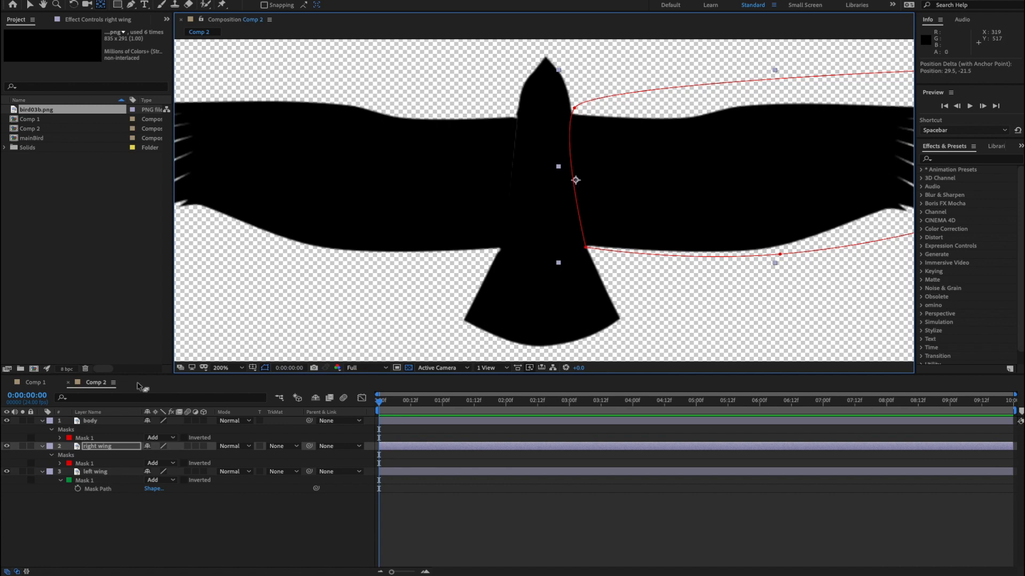
Check the anchor points and mask outlines of the body, right wing and left wing layers against the whole bird.
key(ctrl+Up)
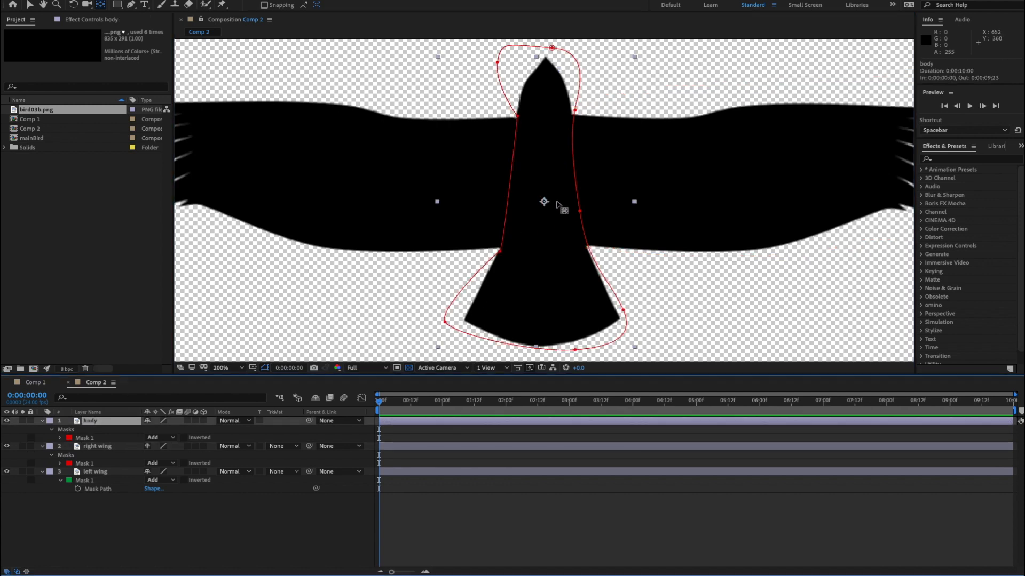
click(191, 521)
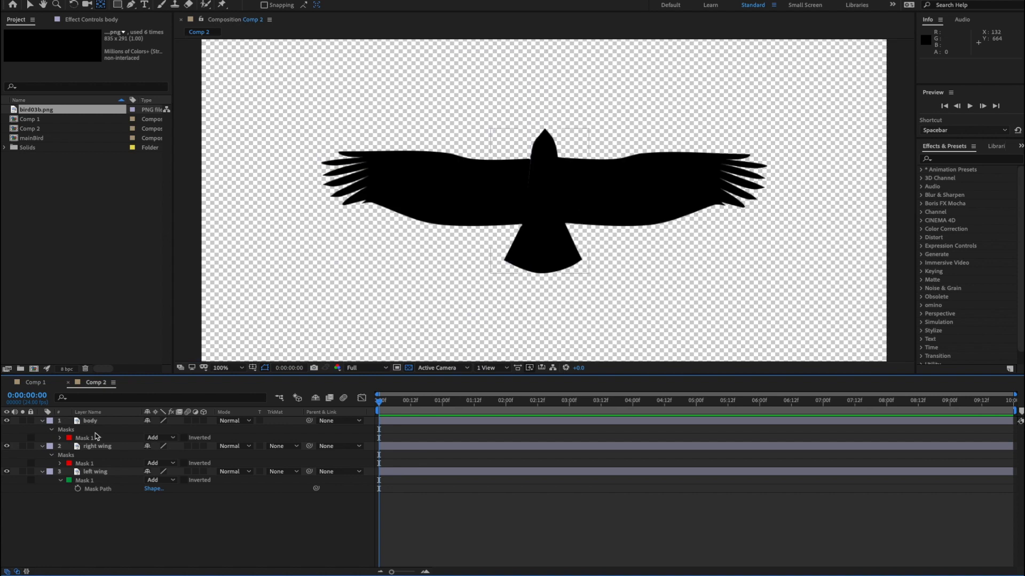
click(94, 422)
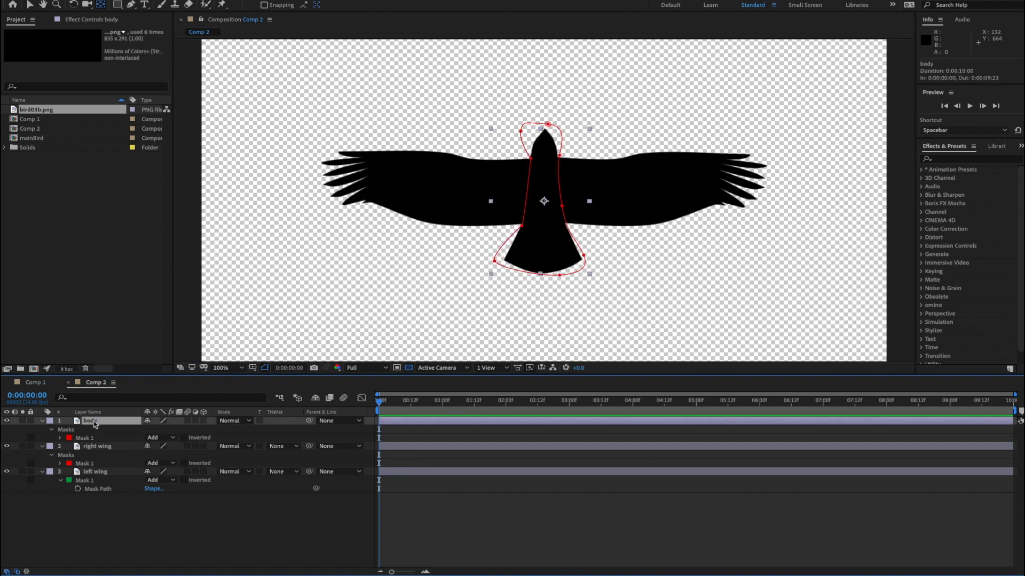
click(99, 449)
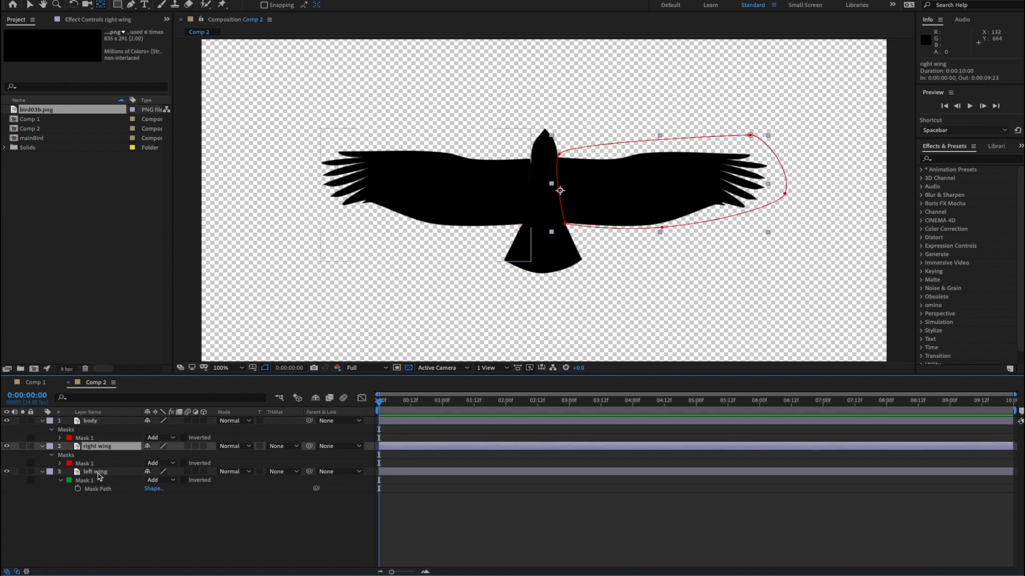
click(99, 474)
click(216, 517)
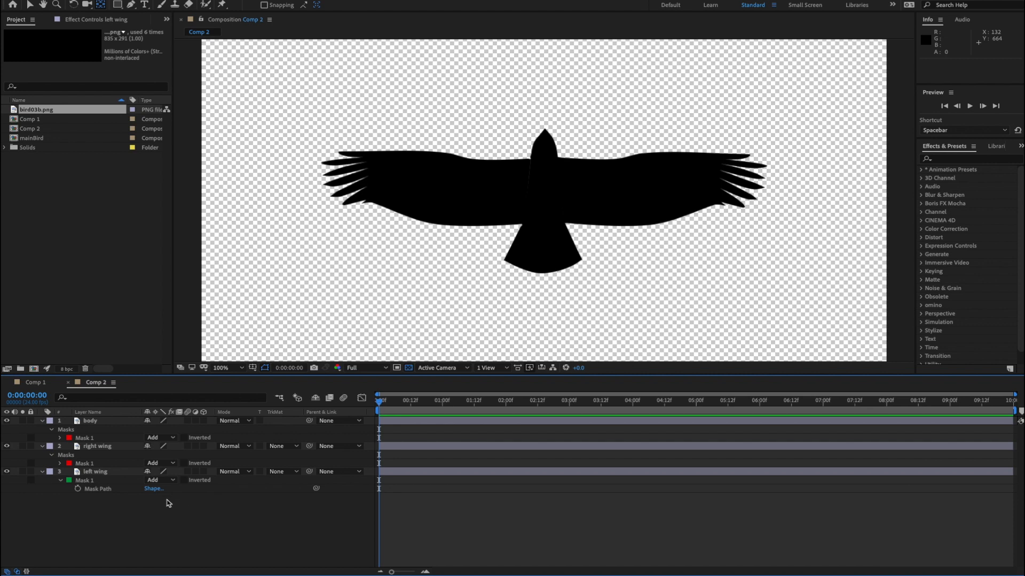
Add a null object to Comp 2.
right_click(200, 526)
mouse_move(241, 469)
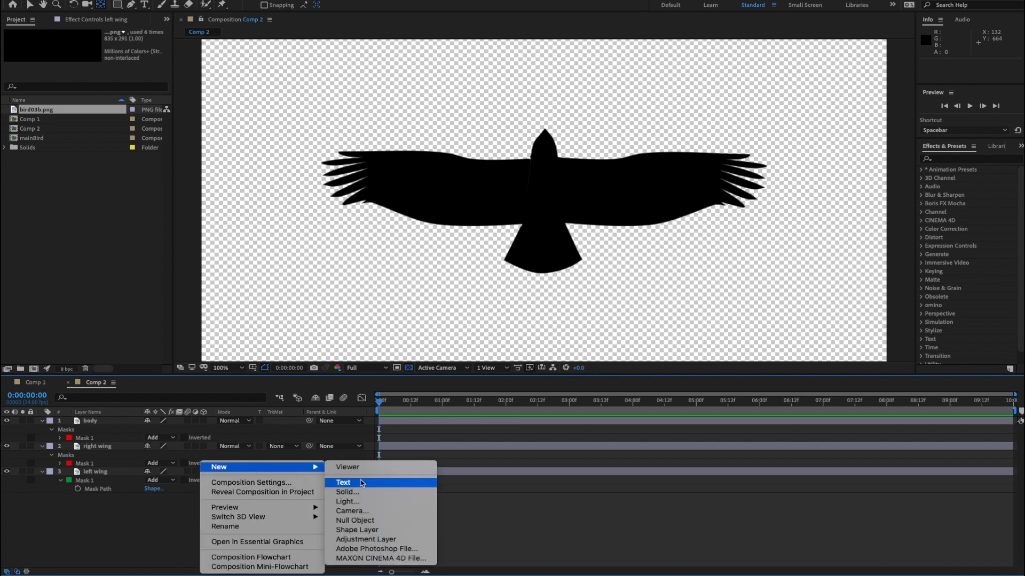
click(356, 521)
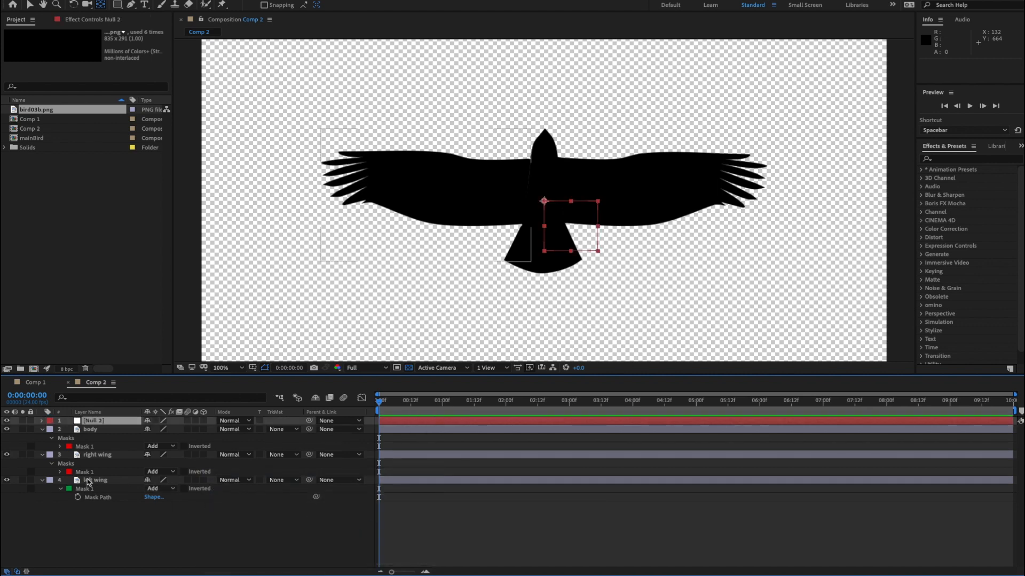
Collapse the properties of the null, body, right wing and left wing layers and turn all four into 3D layers.
shift+click(70, 480)
click(42, 430)
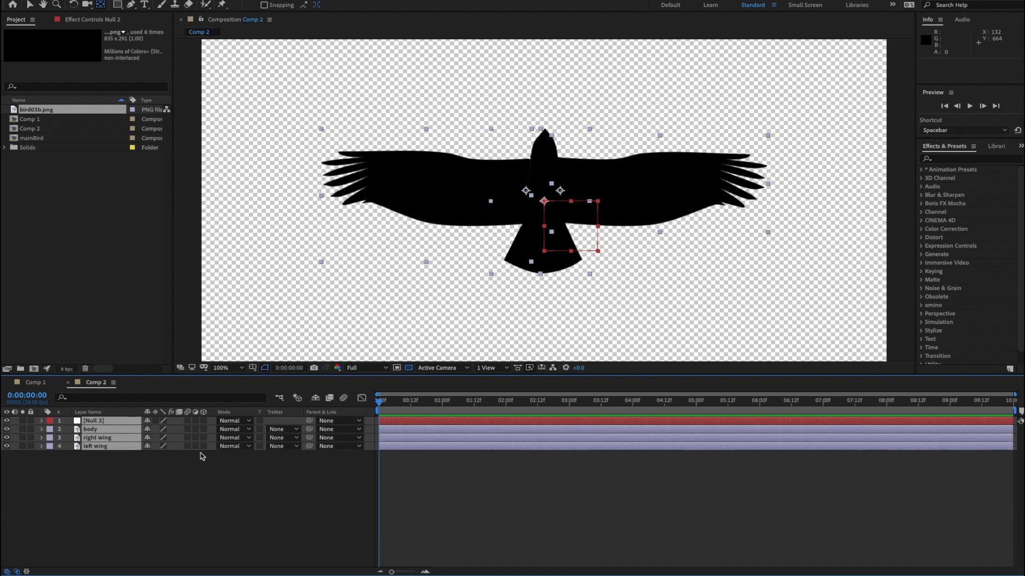
click(203, 421)
click(267, 483)
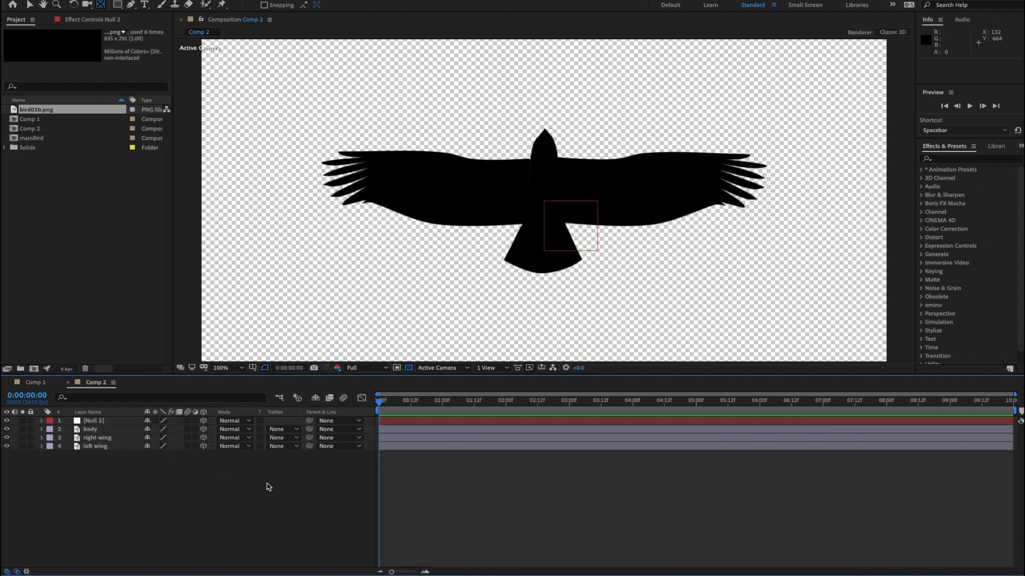
Compare the null's anchor point position with those of the body, right wing and left wing layers, using the Selection tool.
click(97, 421)
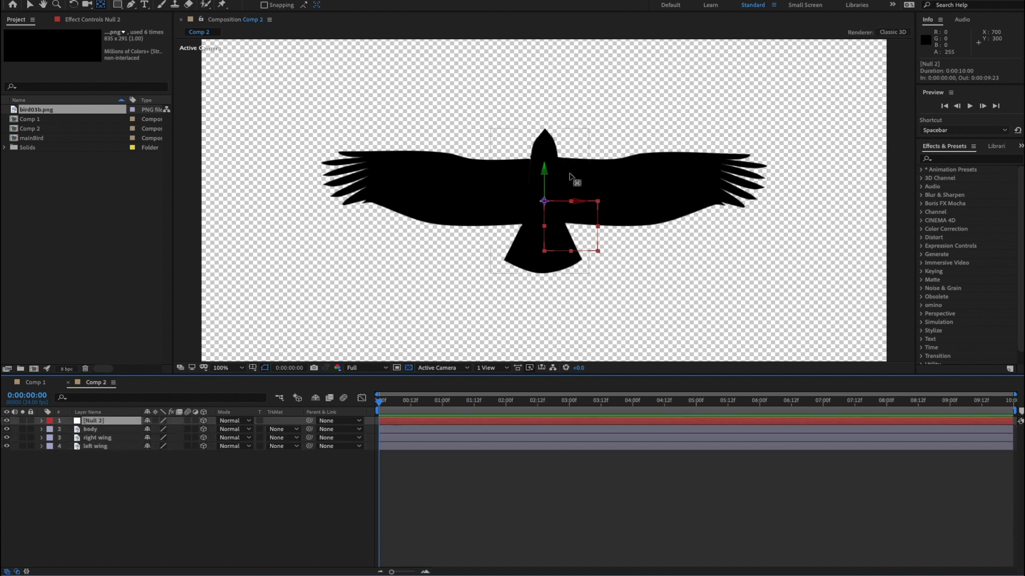
click(31, 5)
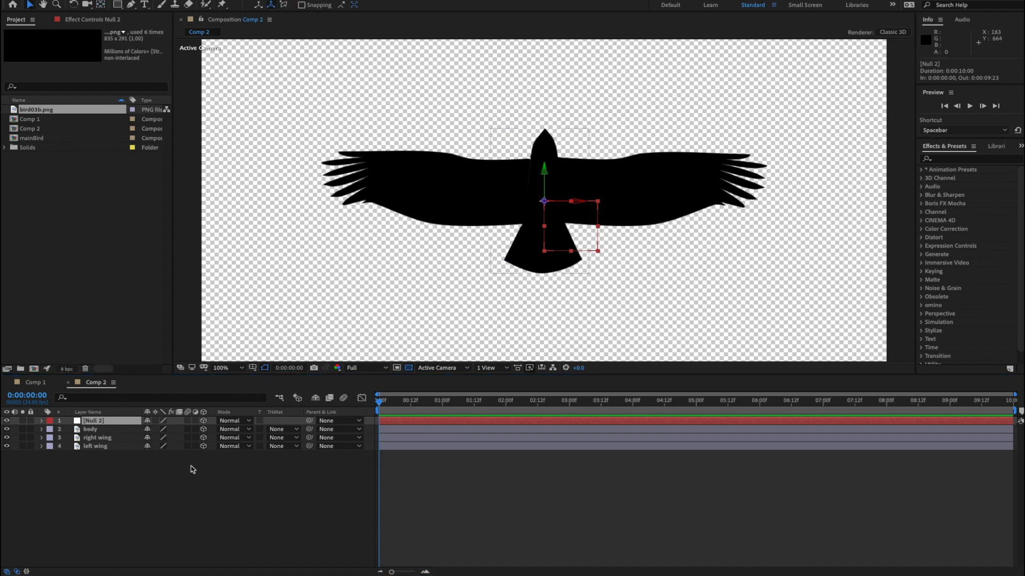
click(90, 429)
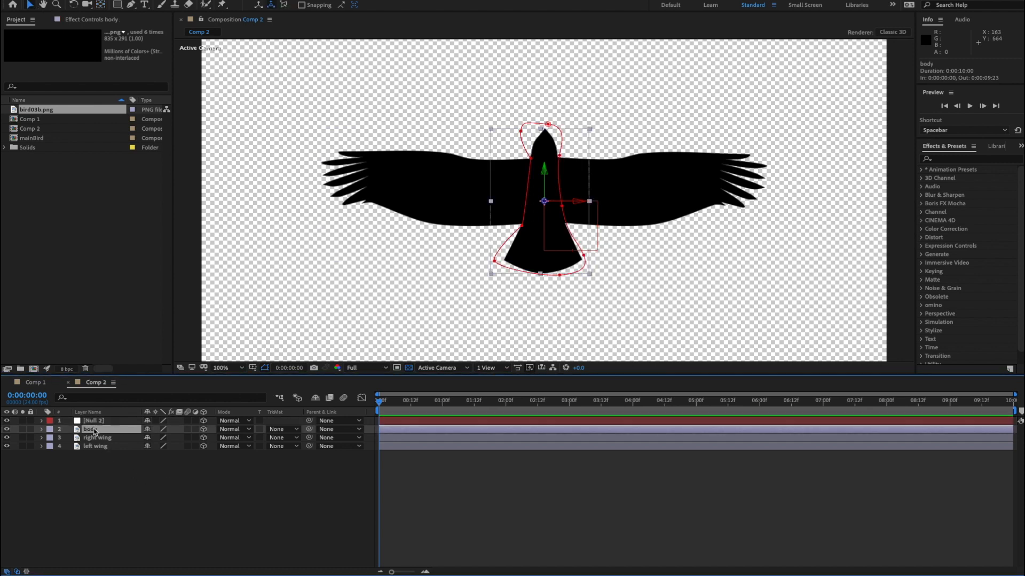
click(98, 422)
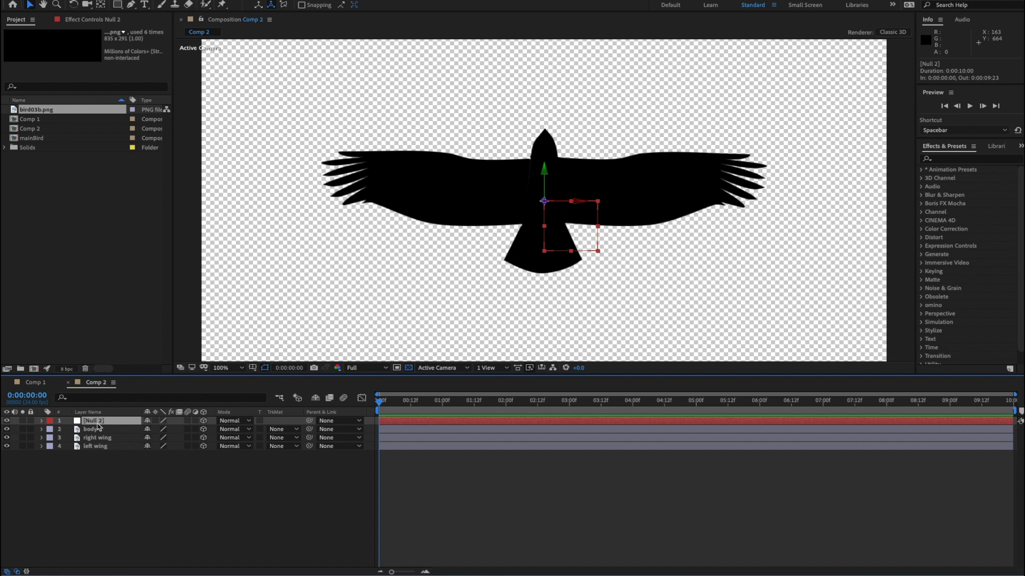
click(95, 430)
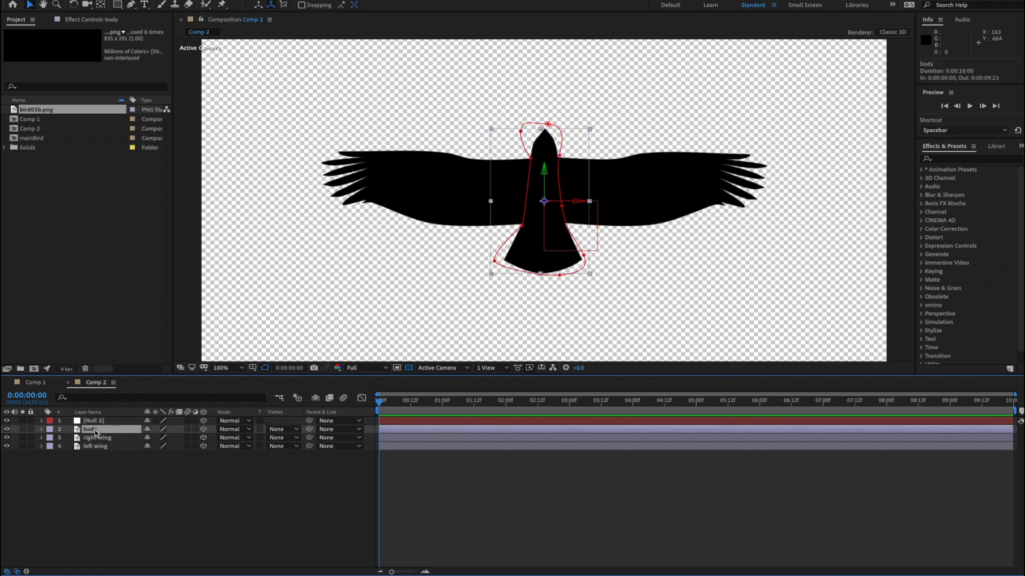
click(105, 422)
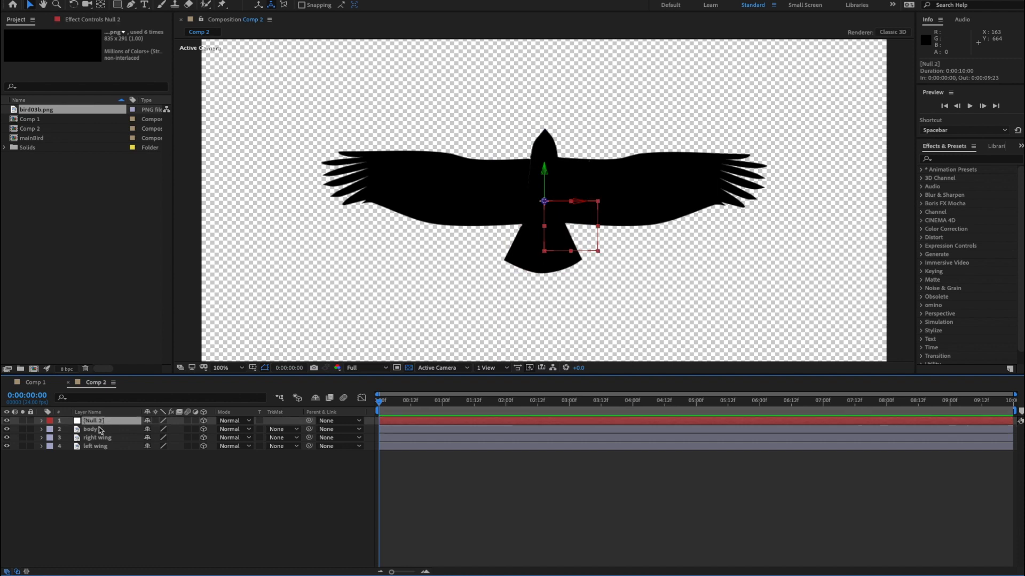
click(99, 432)
click(102, 422)
click(98, 432)
click(100, 421)
click(99, 437)
click(106, 456)
click(99, 439)
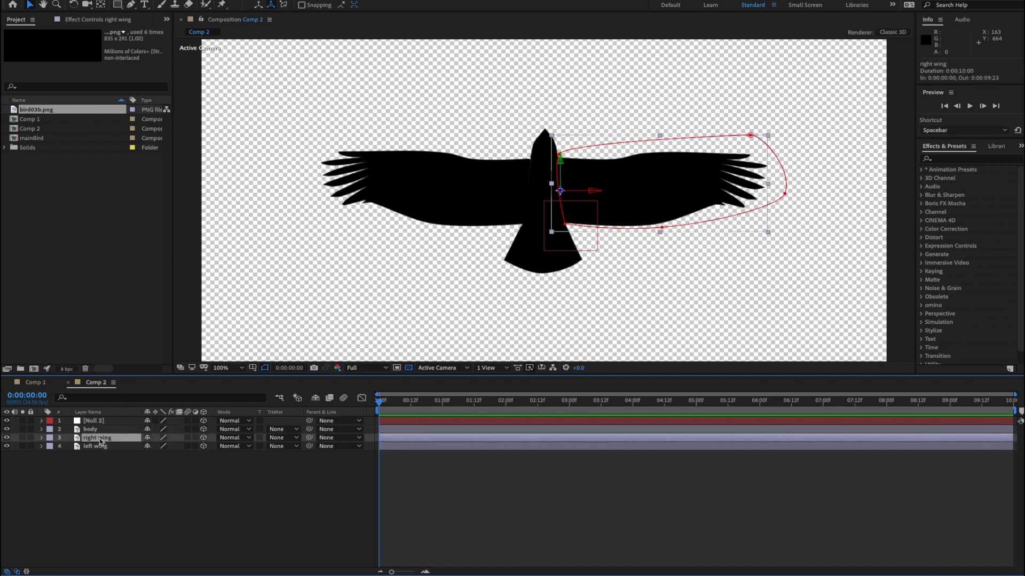
click(97, 447)
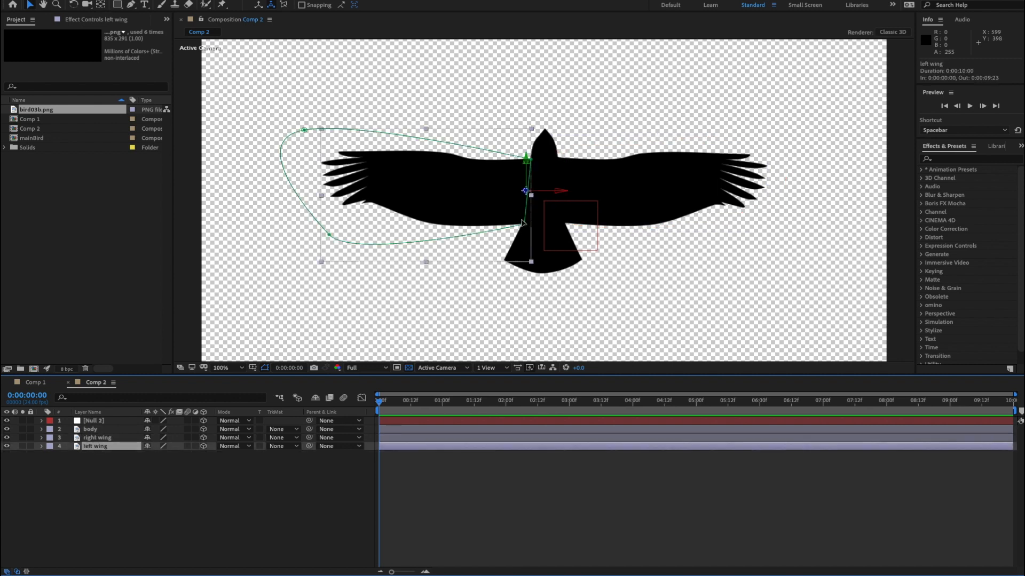
click(275, 492)
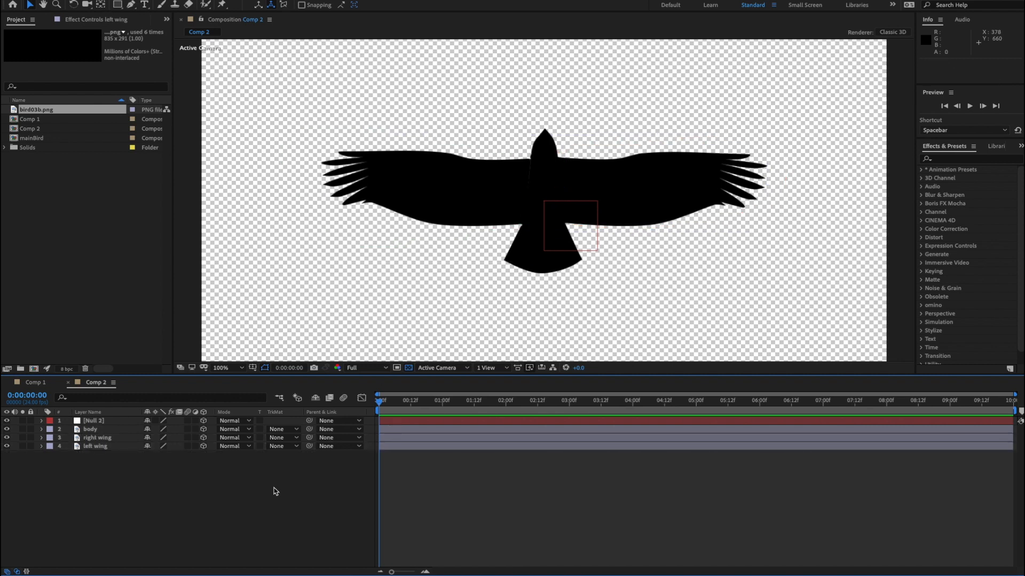
Parent the body, right wing and left wing layers to the null object.
click(100, 422)
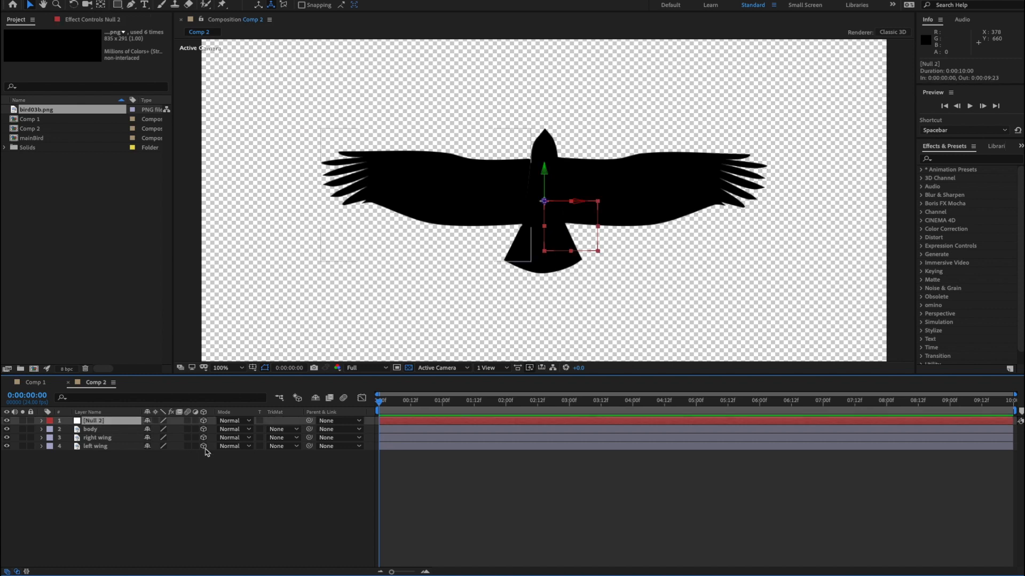
click(92, 430)
shift+click(101, 448)
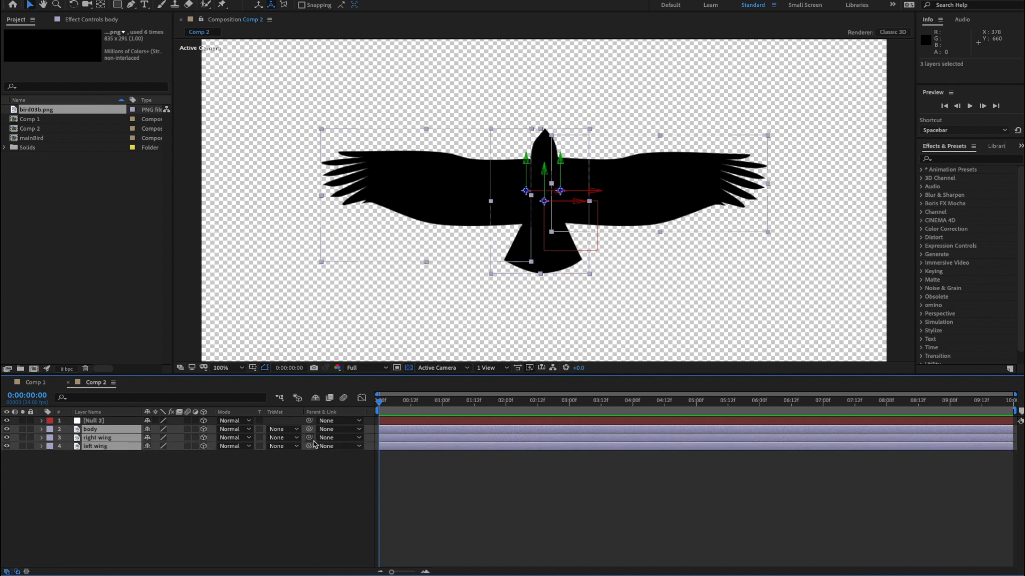
drag(309, 438, 94, 422)
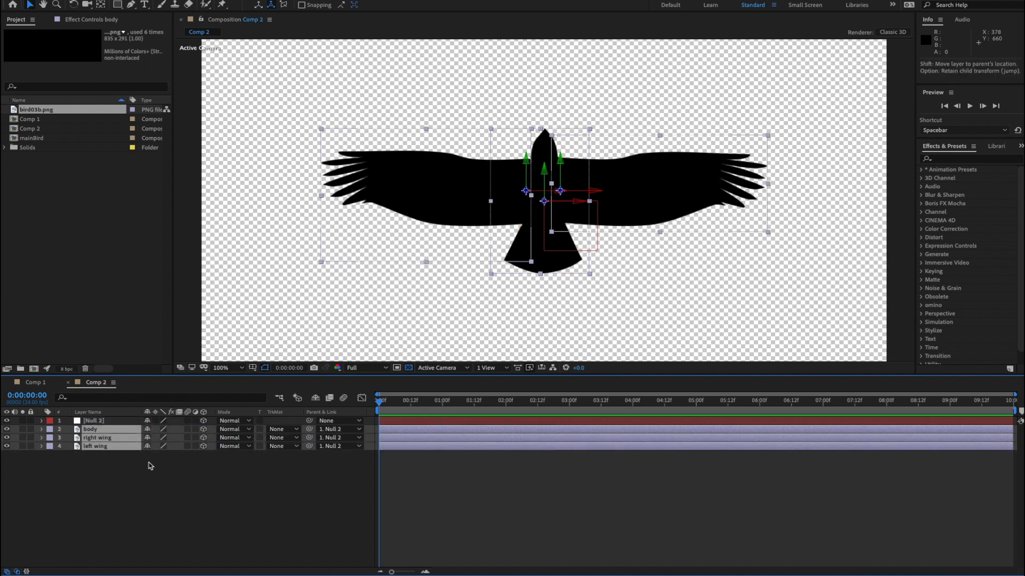
click(193, 482)
Rename the null object layer as control.
click(177, 421)
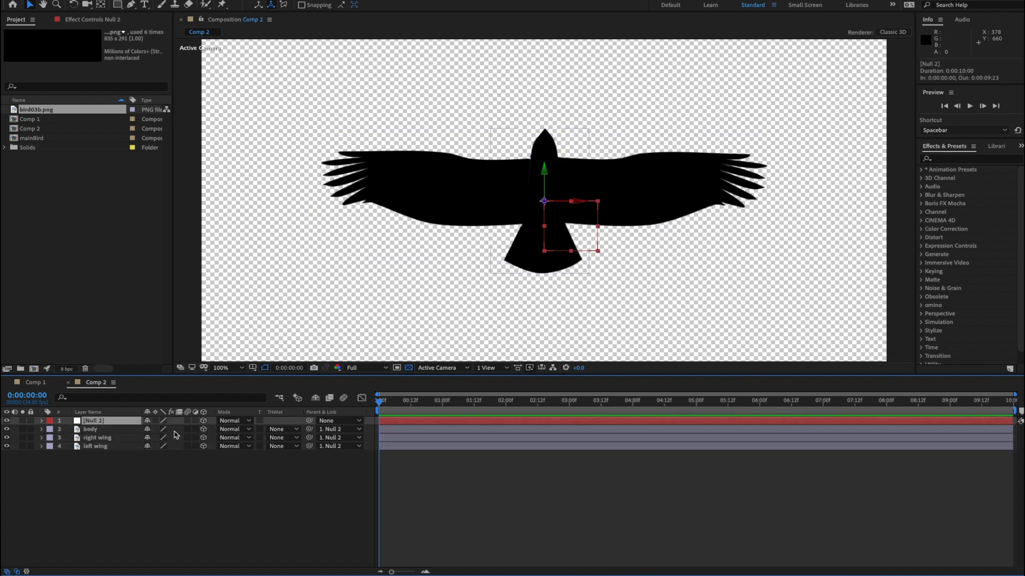
key(Return)
text(control)
key(Return)
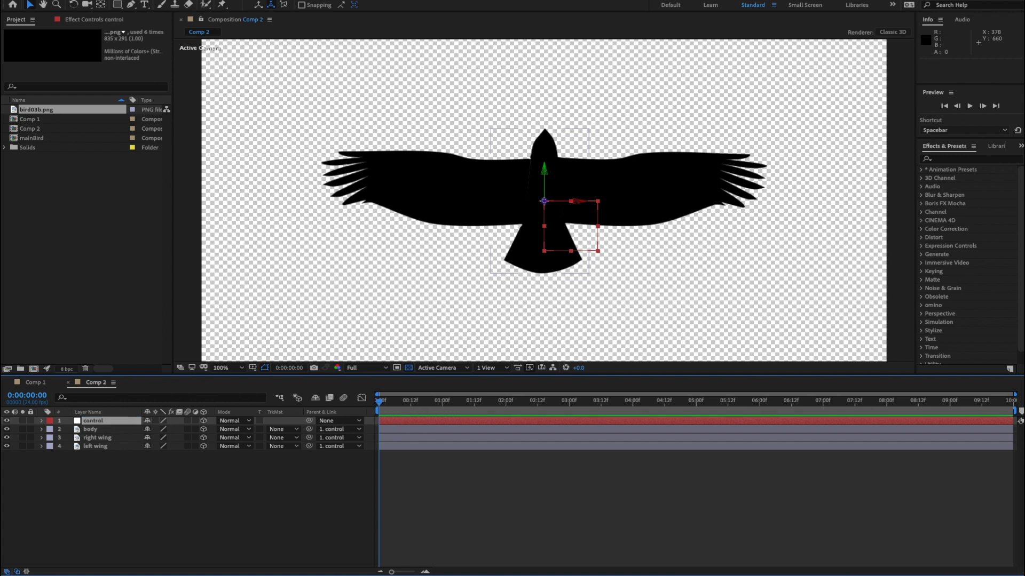
click(263, 498)
Try moving the control null in the composition to test the parenting, and undo the move.
click(95, 421)
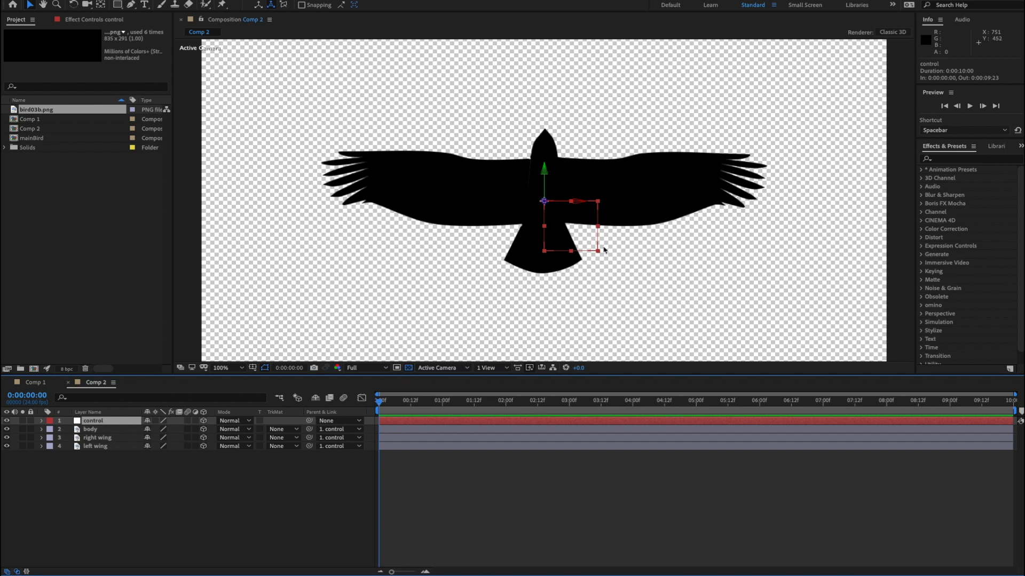
drag(550, 262, 555, 229)
key(ctrl+z)
key(ctrl+z)
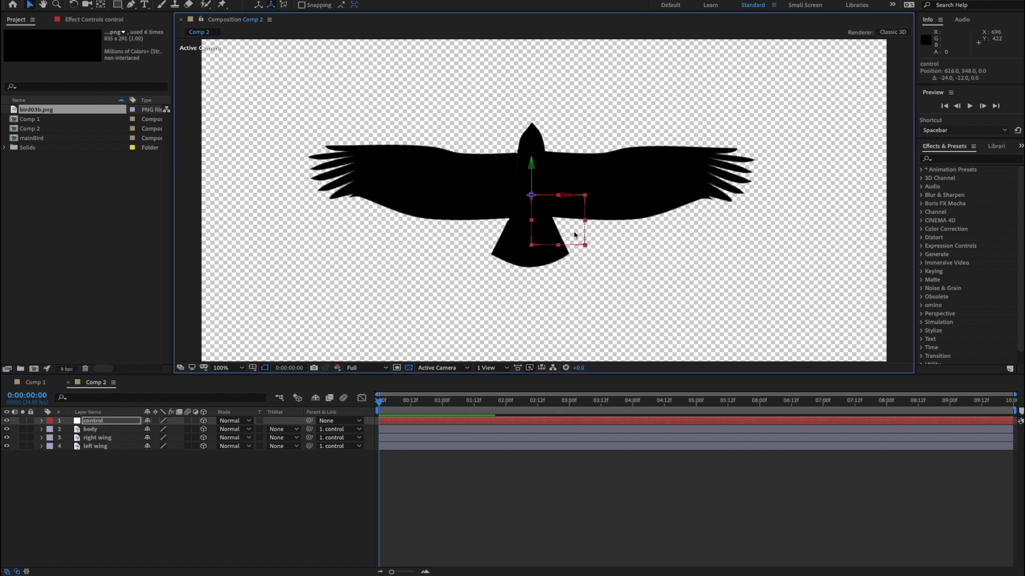
click(229, 485)
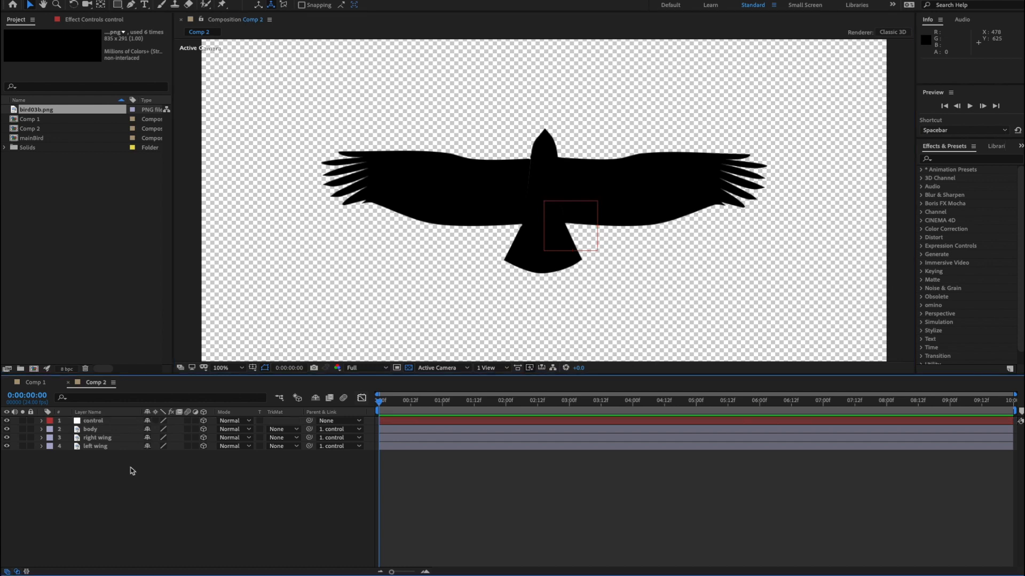
Switch the composition to Custom View 1 and orbit around the bird with the Unified Camera tool to examine it in 3D.
key(w)
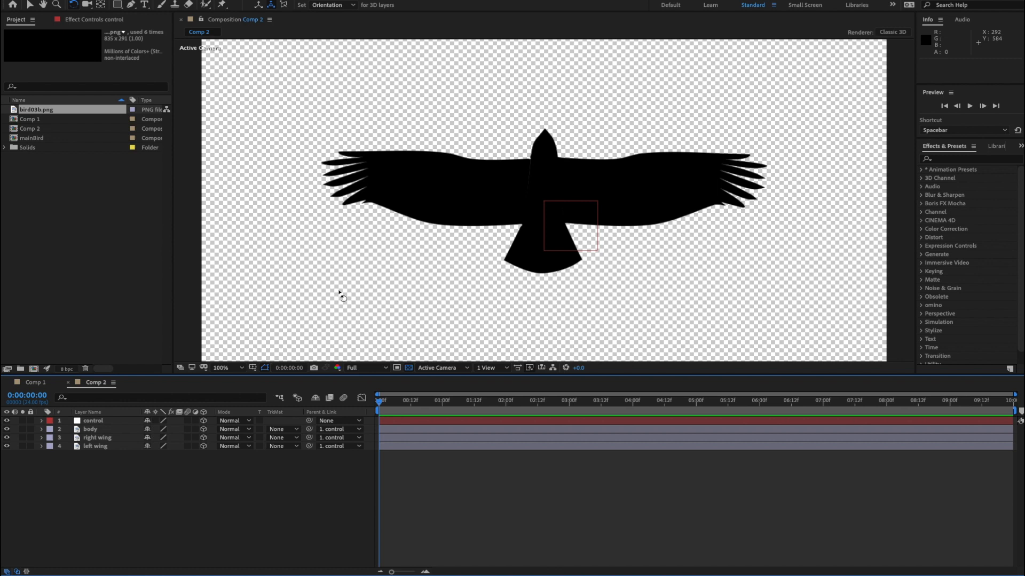
click(87, 5)
click(550, 225)
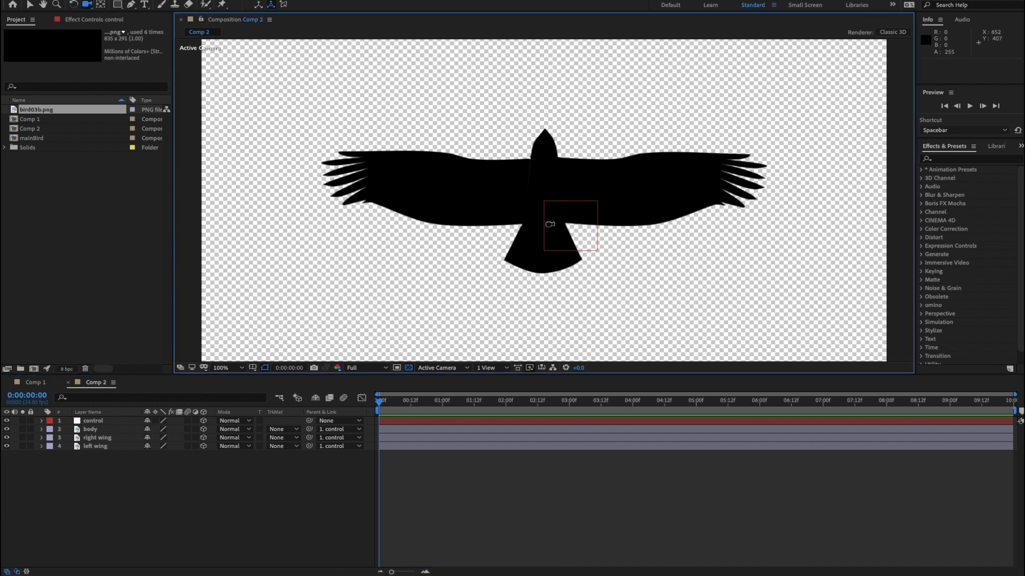
click(456, 368)
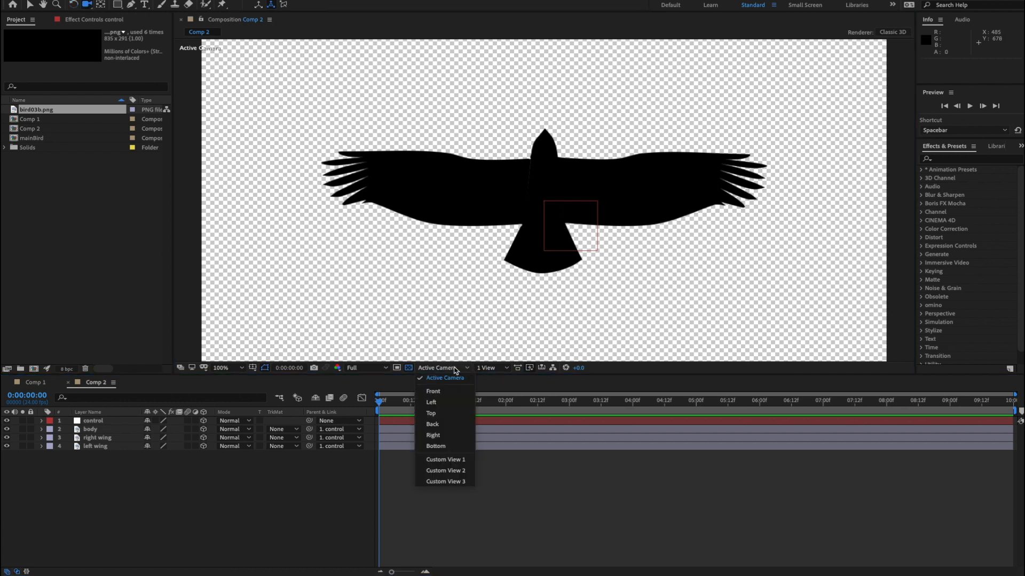
click(440, 460)
drag(547, 225, 483, 211)
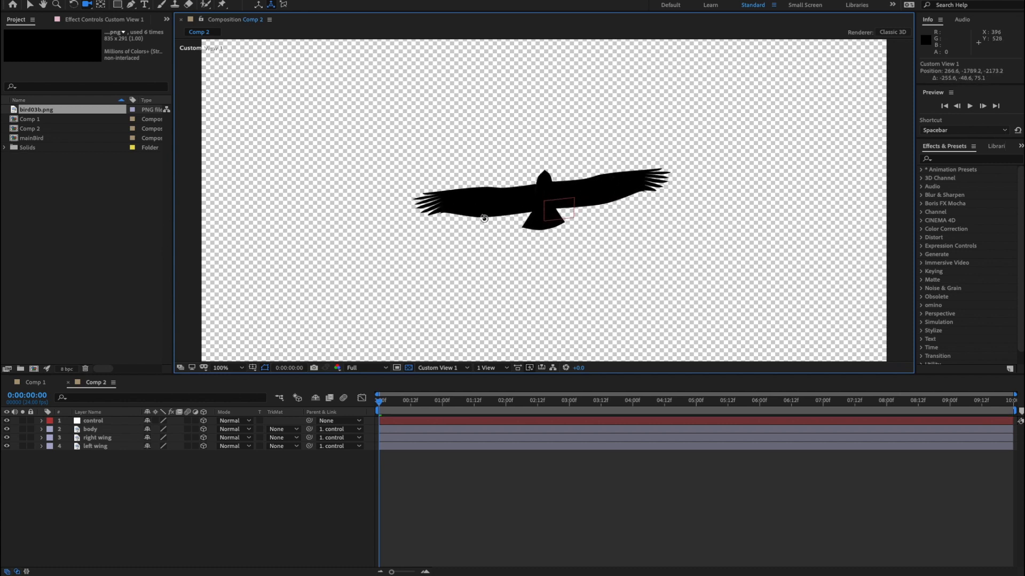
drag(543, 200, 531, 129)
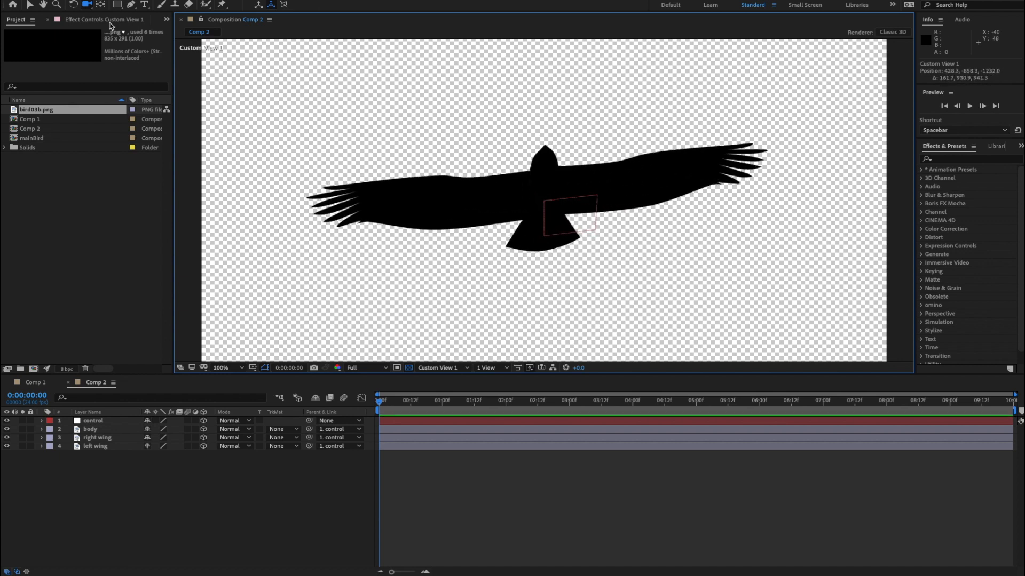
drag(88, 8, 154, 52)
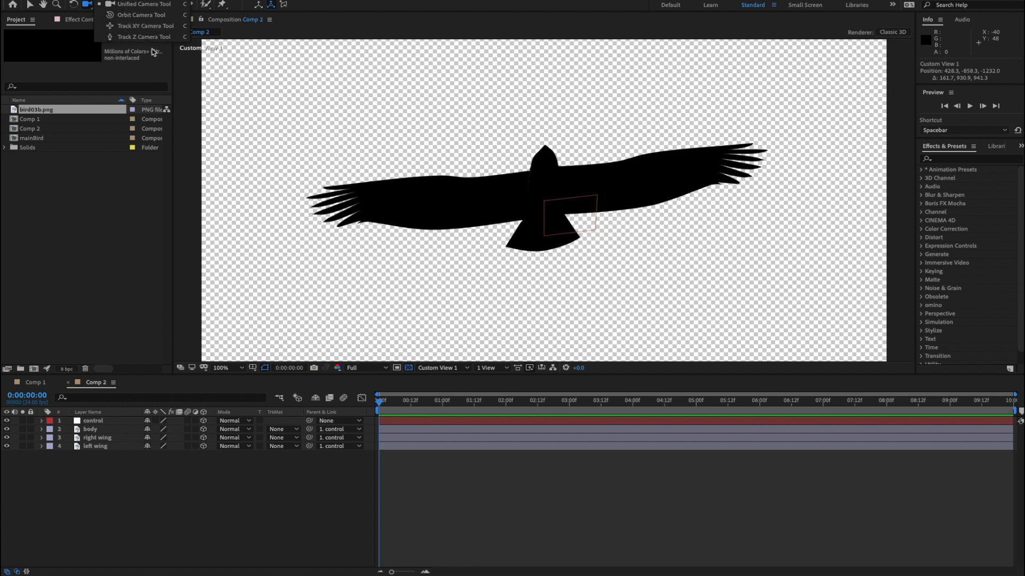
drag(515, 199, 491, 144)
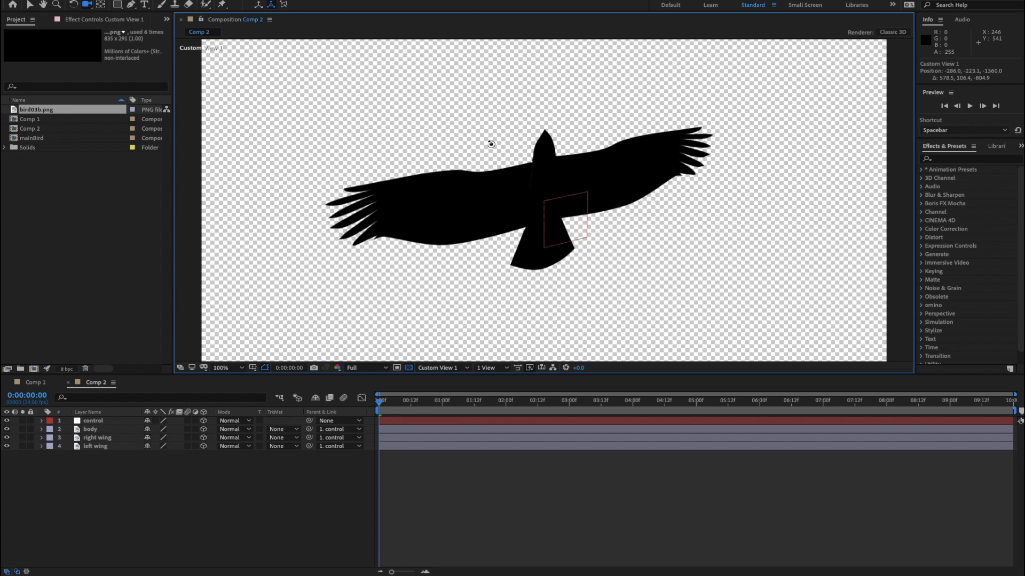
Select the left wing layer and reveal its rotation properties.
click(97, 446)
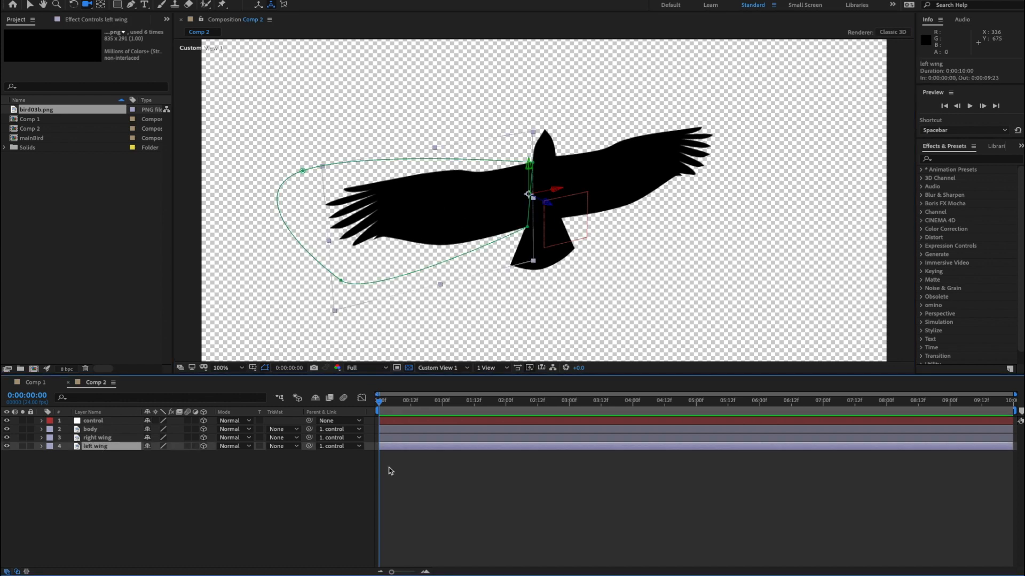
drag(459, 217, 444, 293)
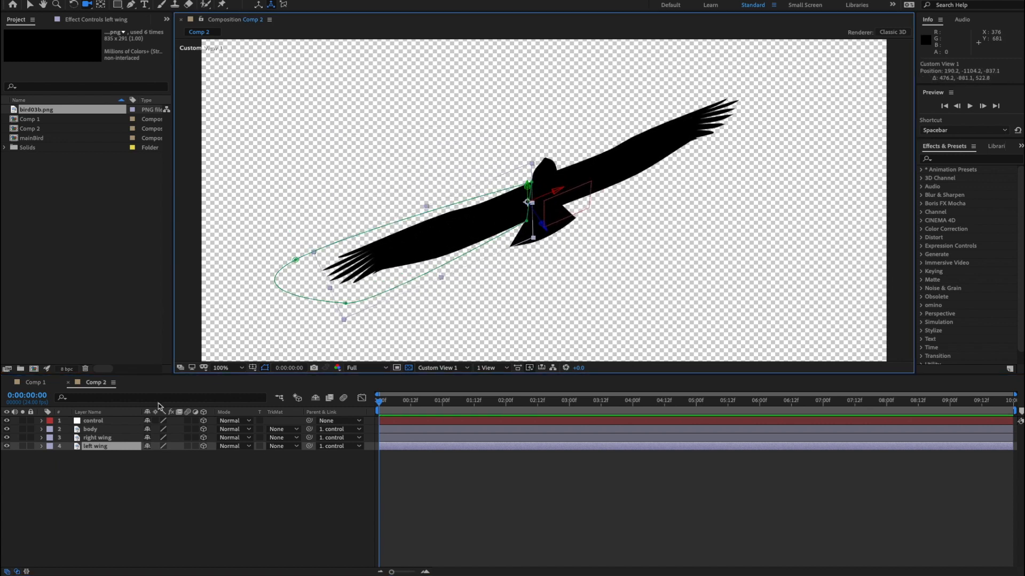
click(96, 448)
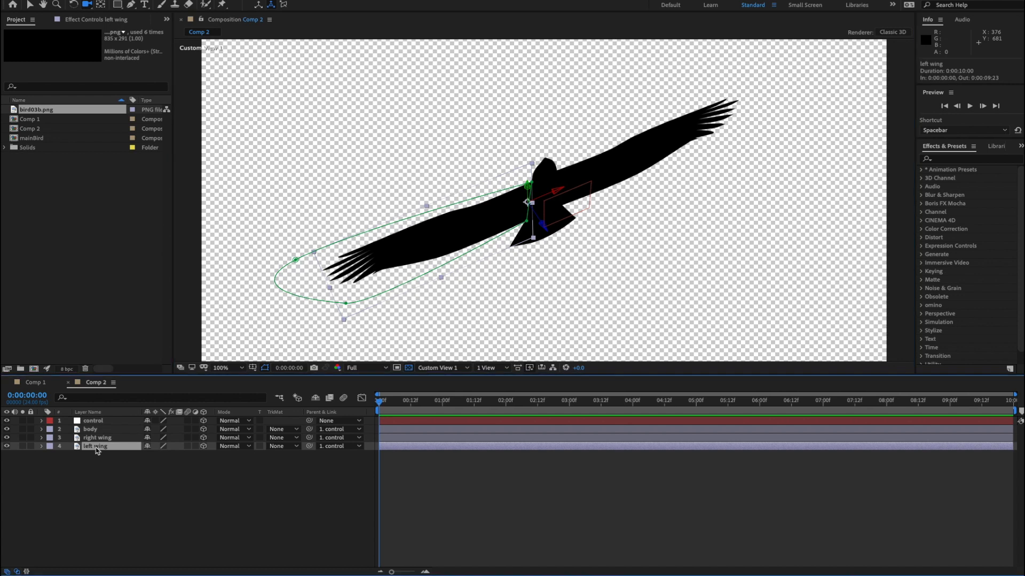
key(r)
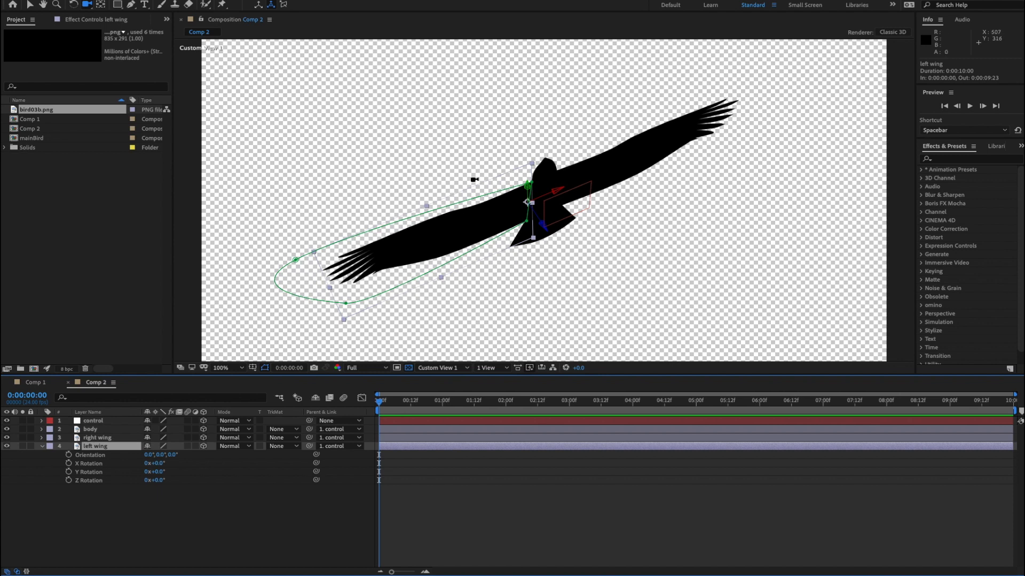
Compare local and view axis modes on the left wing and orbit around the bird to examine its rotation axes.
click(258, 6)
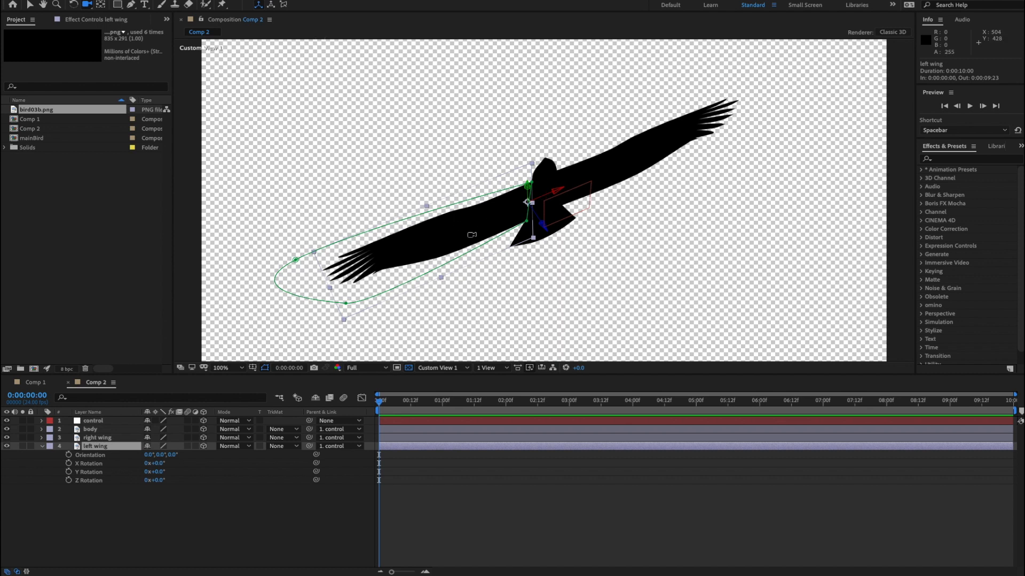
click(272, 4)
drag(537, 202, 539, 159)
drag(535, 139, 523, 200)
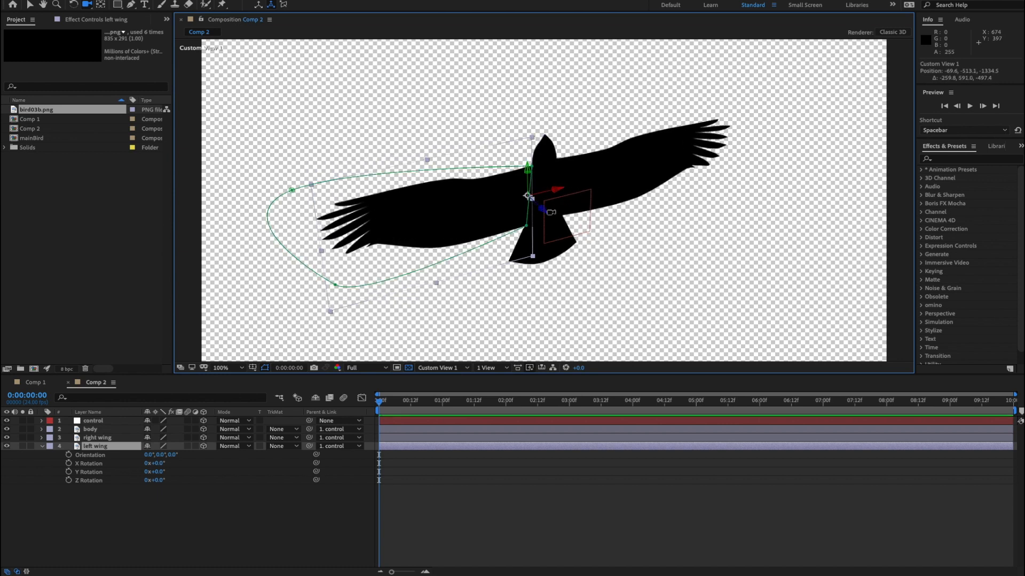
mouse_move(507, 204)
mouse_down()
mouse_move(505, 213)
mouse_move(513, 187)
mouse_up()
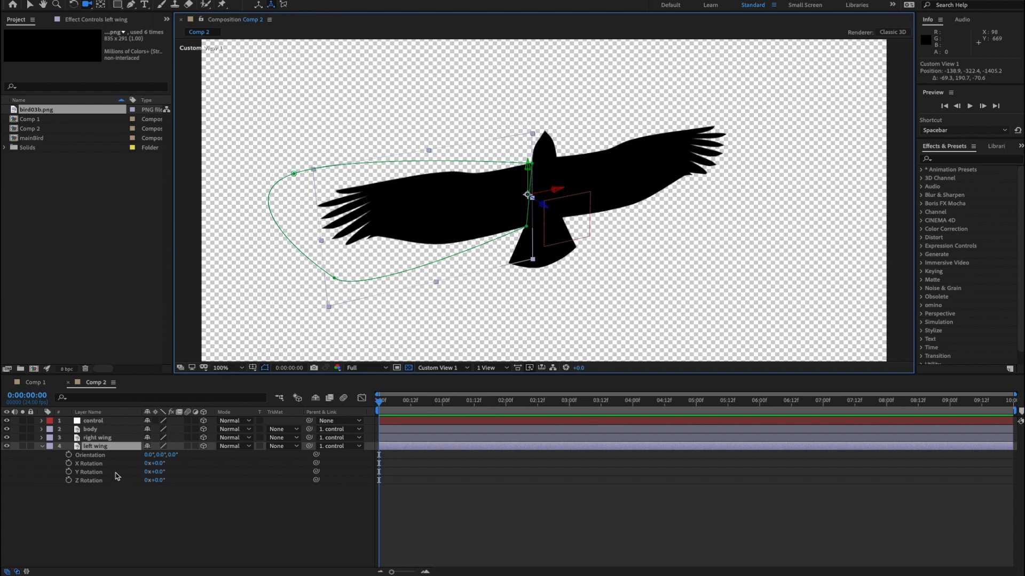
click(123, 458)
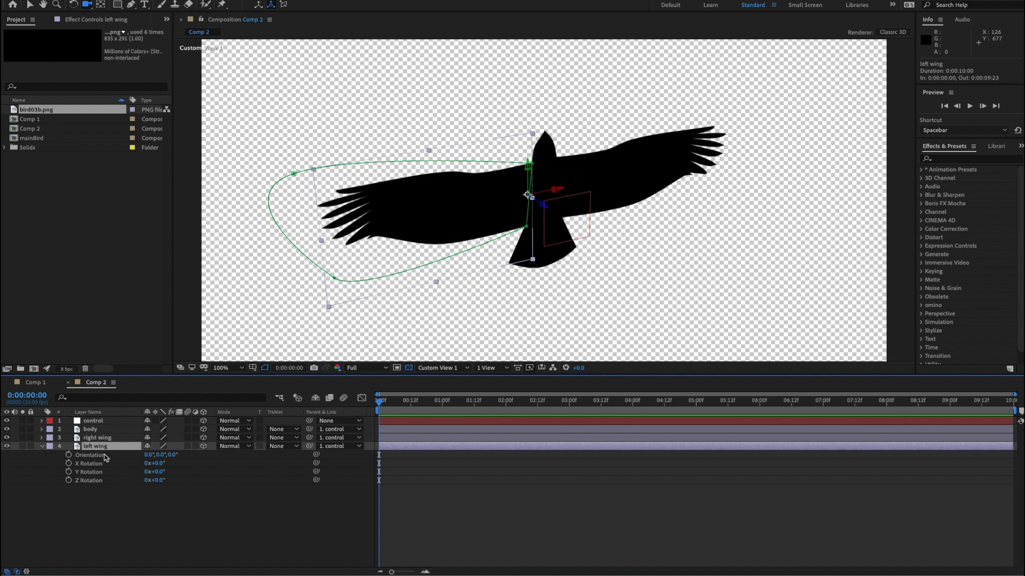
drag(431, 203, 430, 256)
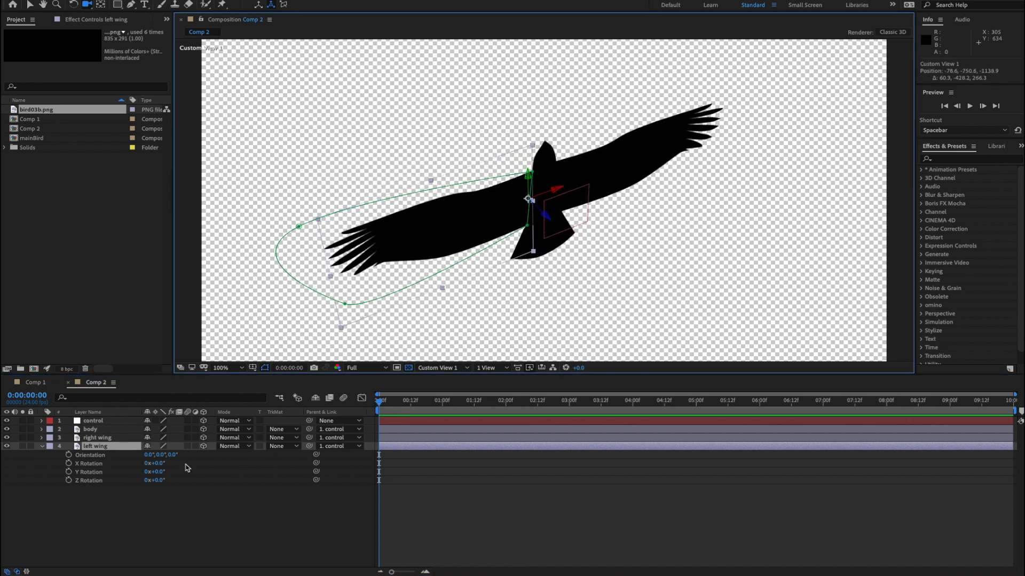
Try rotating the left wing about its Y axis to -29°, undo it, and try a positive rotation while orbiting the bird.
click(98, 474)
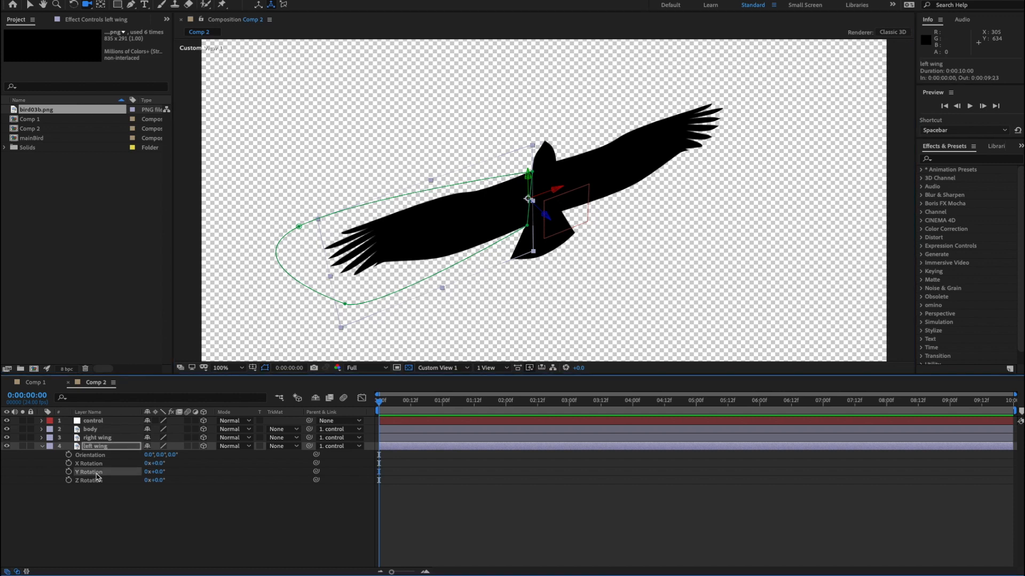
mouse_move(155, 472)
mouse_down()
mouse_move(132, 472)
mouse_move(182, 472)
mouse_move(138, 473)
mouse_up()
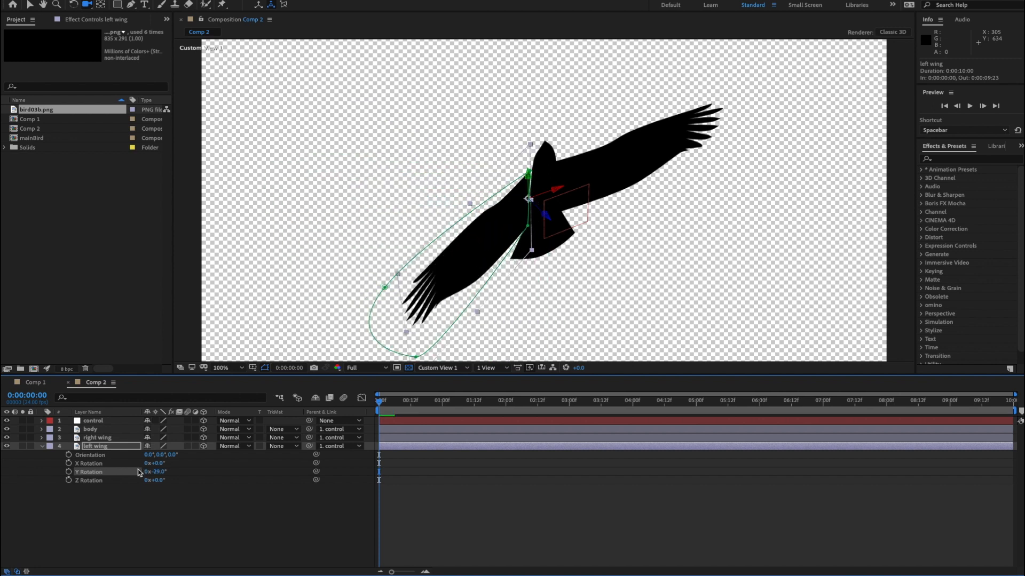
key(ctrl+z)
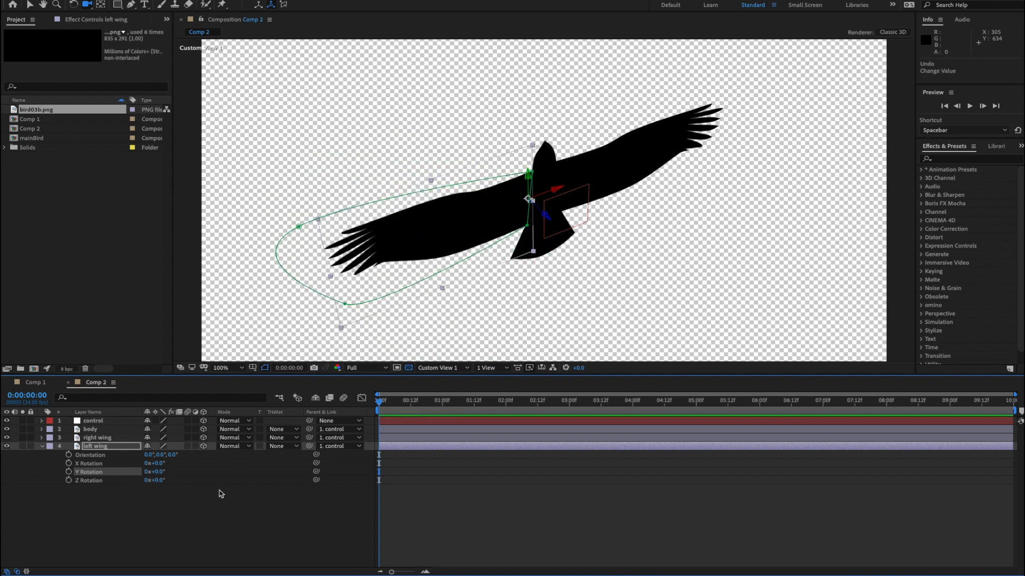
drag(155, 472, 182, 472)
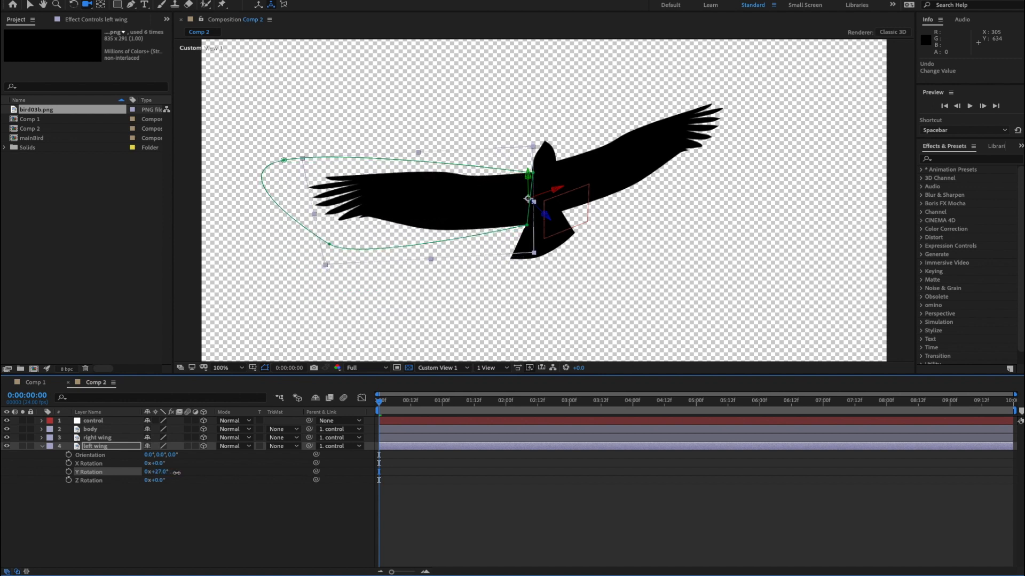
drag(457, 210, 392, 145)
Set the left wing's Y Rotation to 45° and add a keyframe for it at the start of the composition.
click(167, 470)
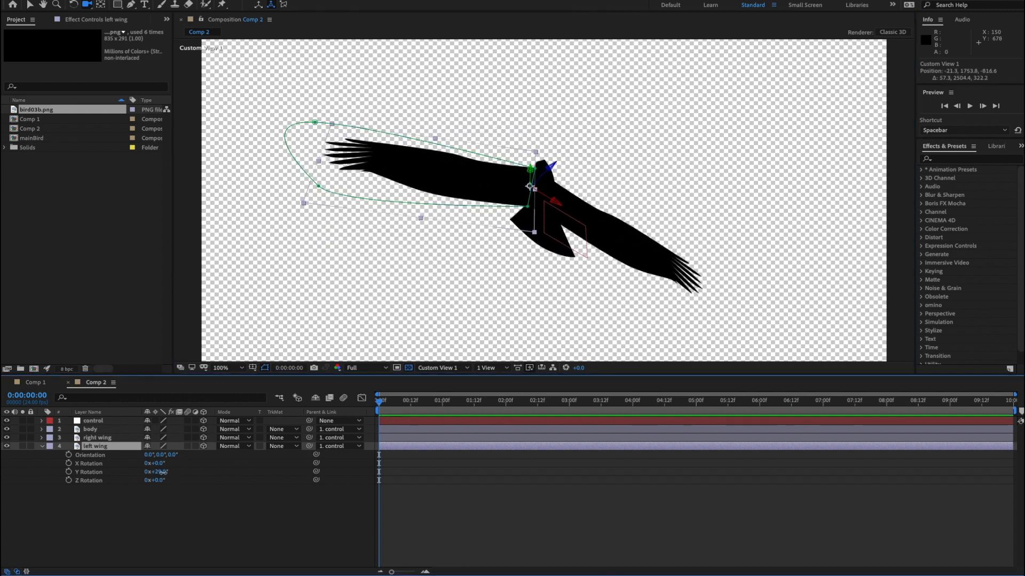
text(45)
key(Return)
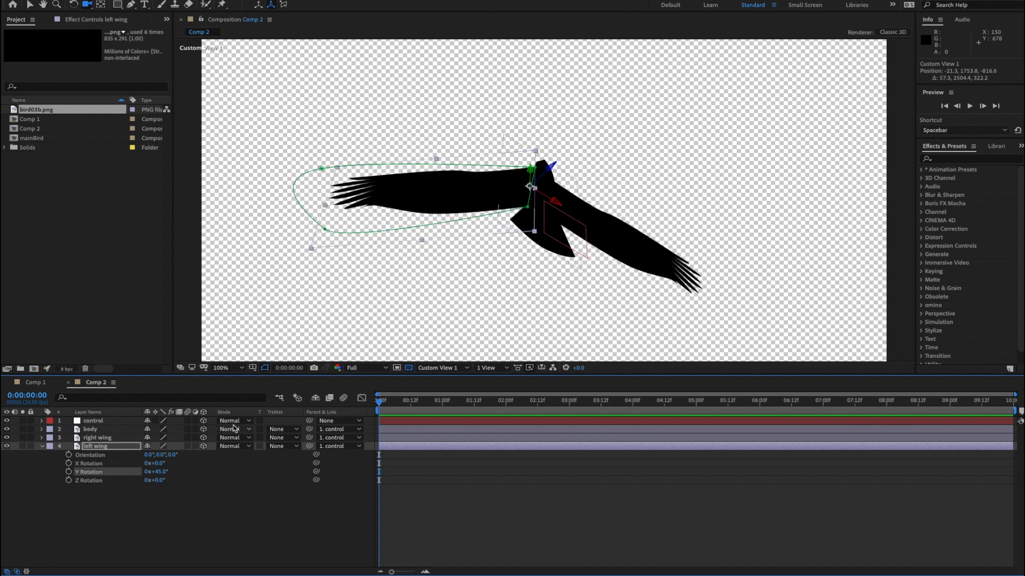
click(68, 472)
Add a second Y Rotation keyframe of -45° for the left wing at 0:00:01:13.
drag(382, 405, 476, 404)
click(161, 473)
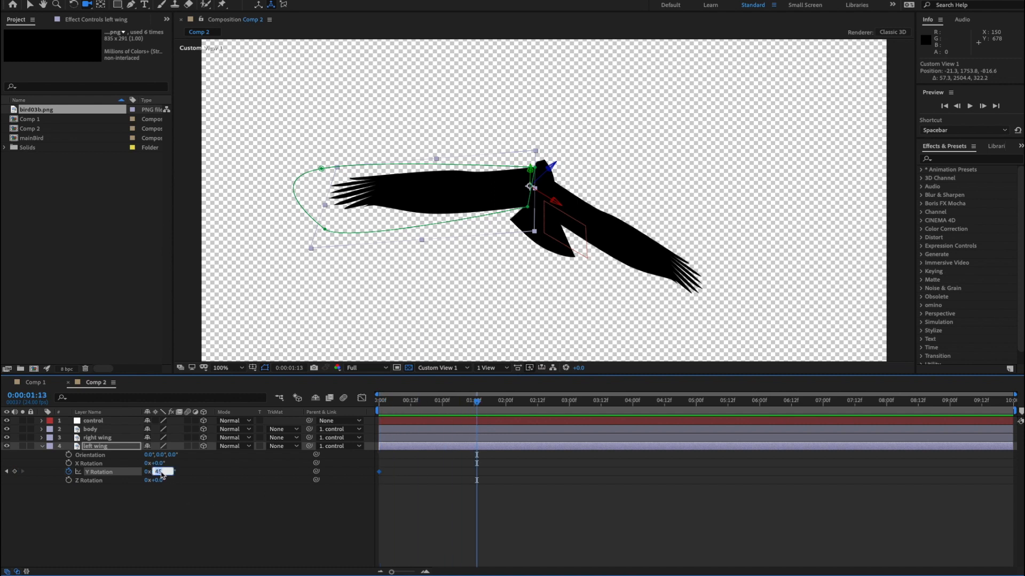
text(-45)
key(Return)
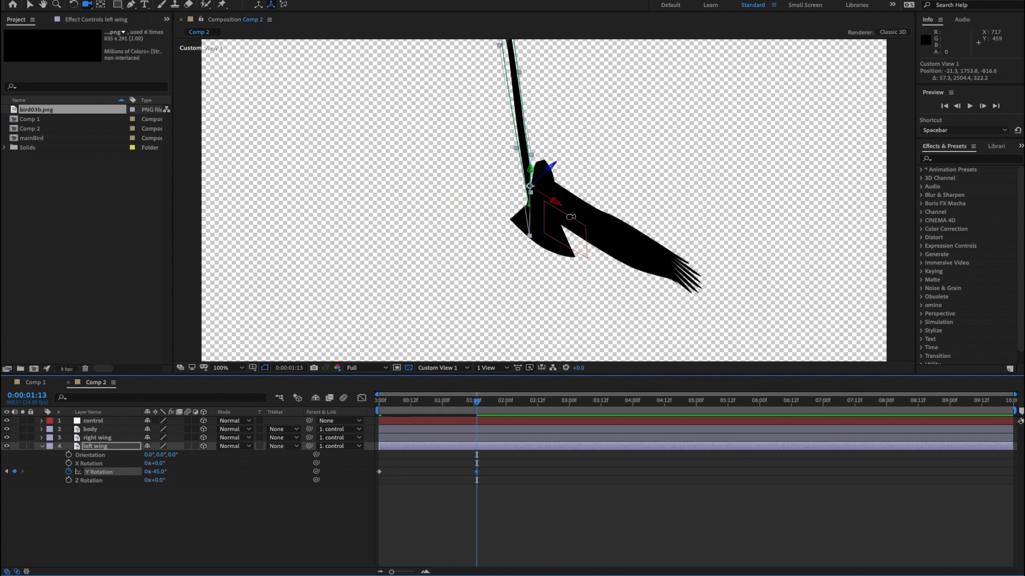
Preview and scrub the left wing's flap while orbiting the view to inspect the seam between wing and body.
drag(560, 199, 483, 180)
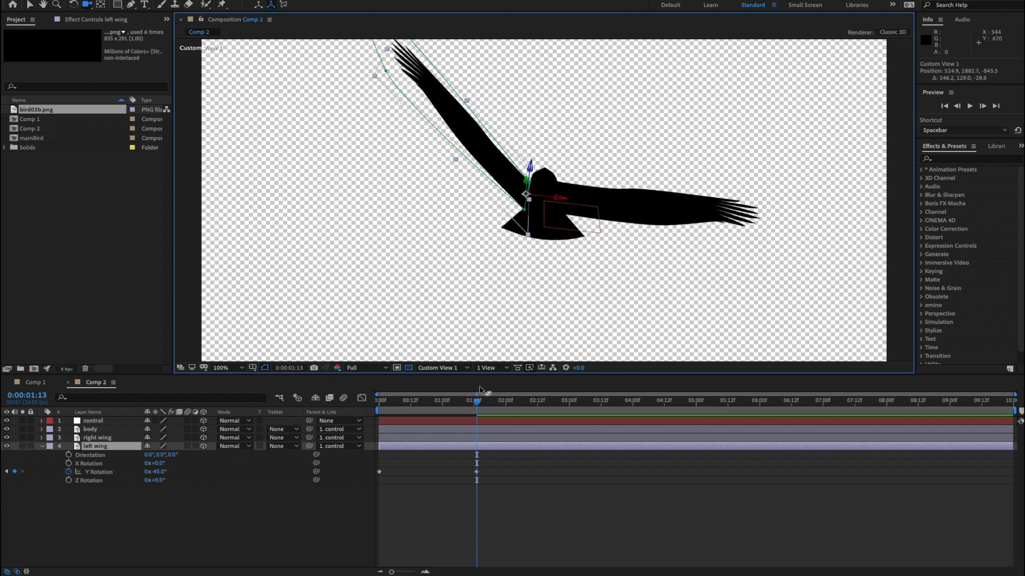
drag(477, 405, 374, 414)
key(space)
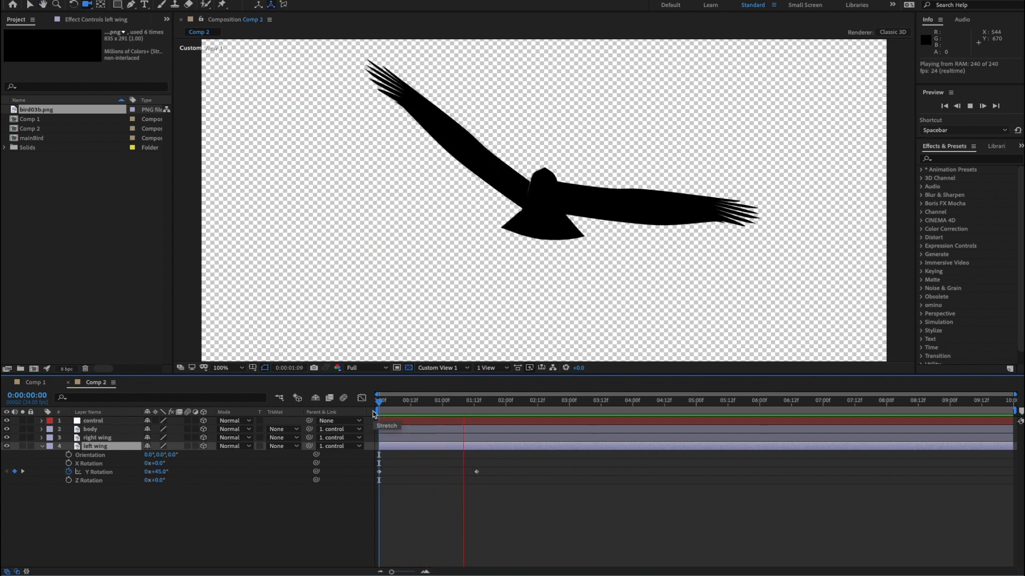
drag(474, 405, 410, 404)
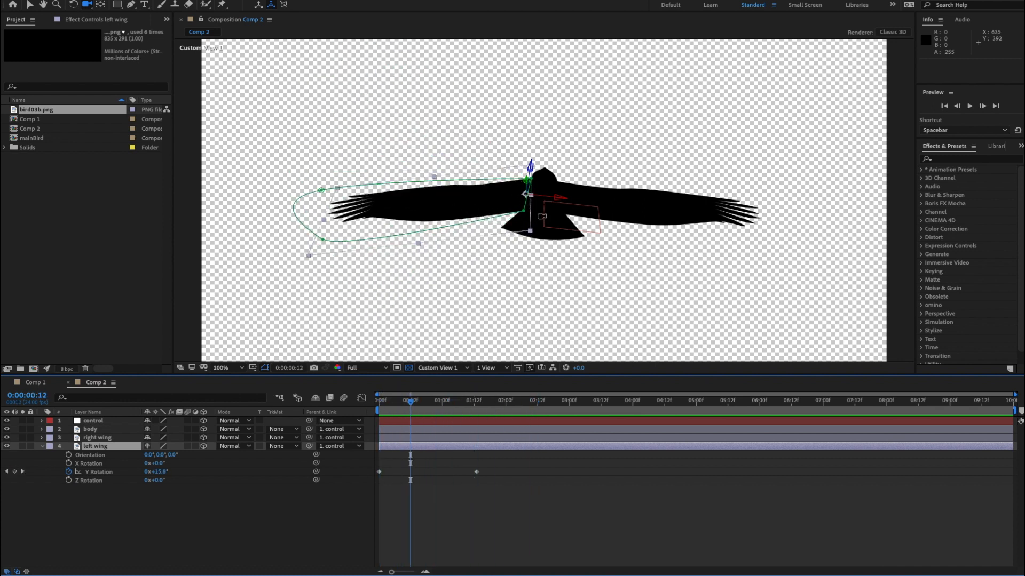
drag(500, 198, 469, 229)
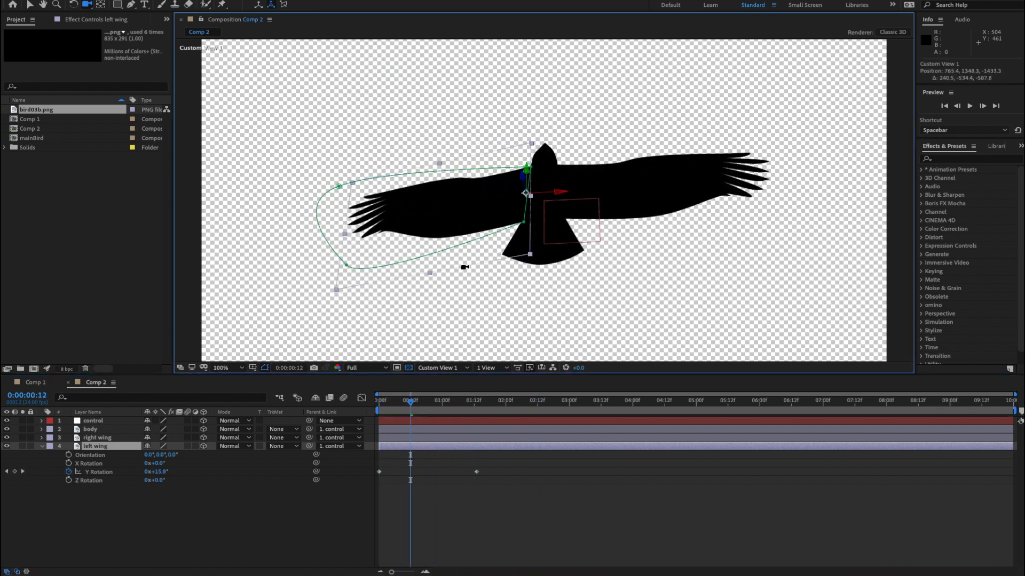
drag(426, 401, 379, 401)
scroll(541, 182, up, 5)
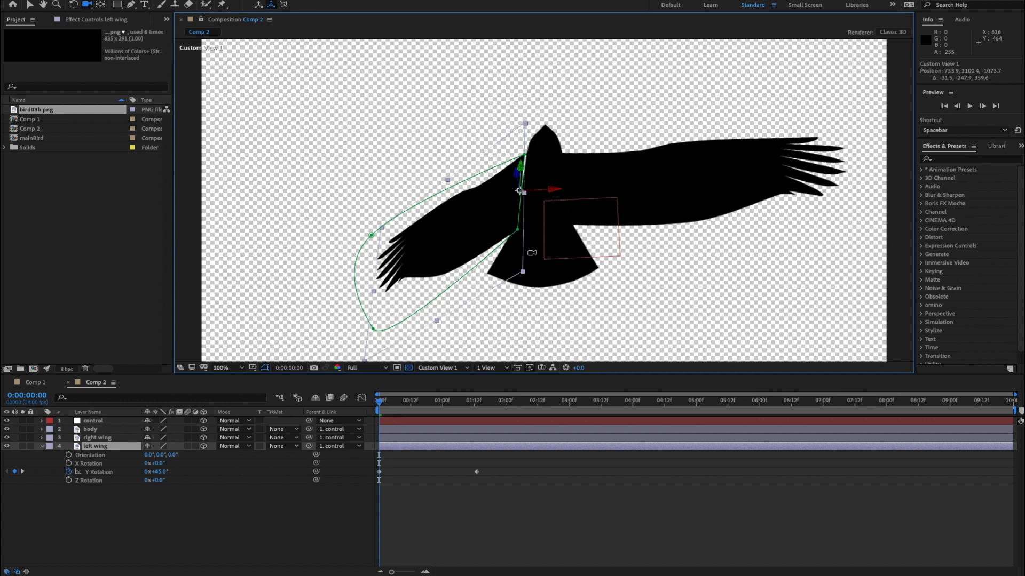
Open the left wing in the layer viewer, shift its mask's two inner points slightly toward the body, and return to Comp 2.
double_click(102, 447)
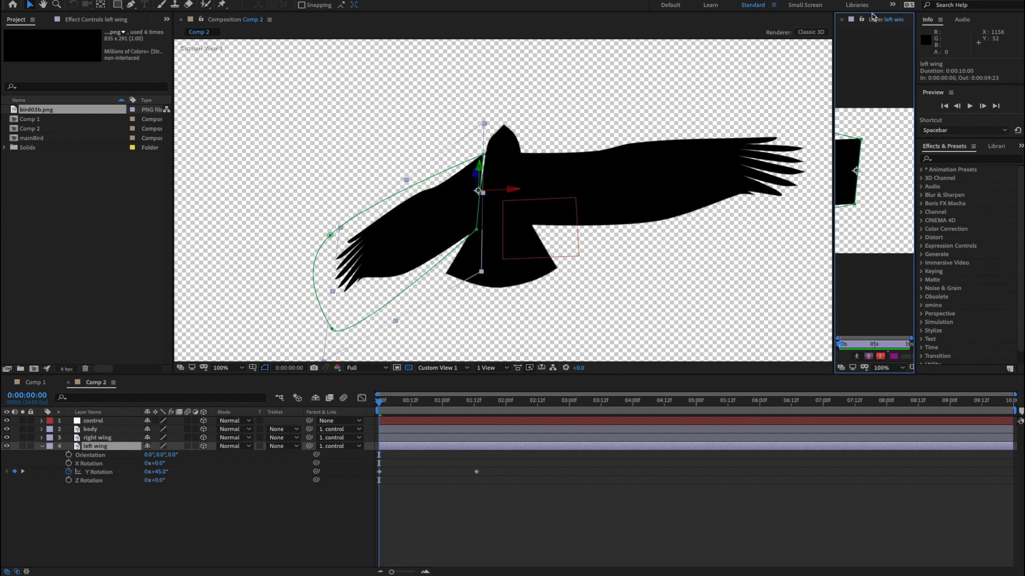
drag(874, 18, 639, 26)
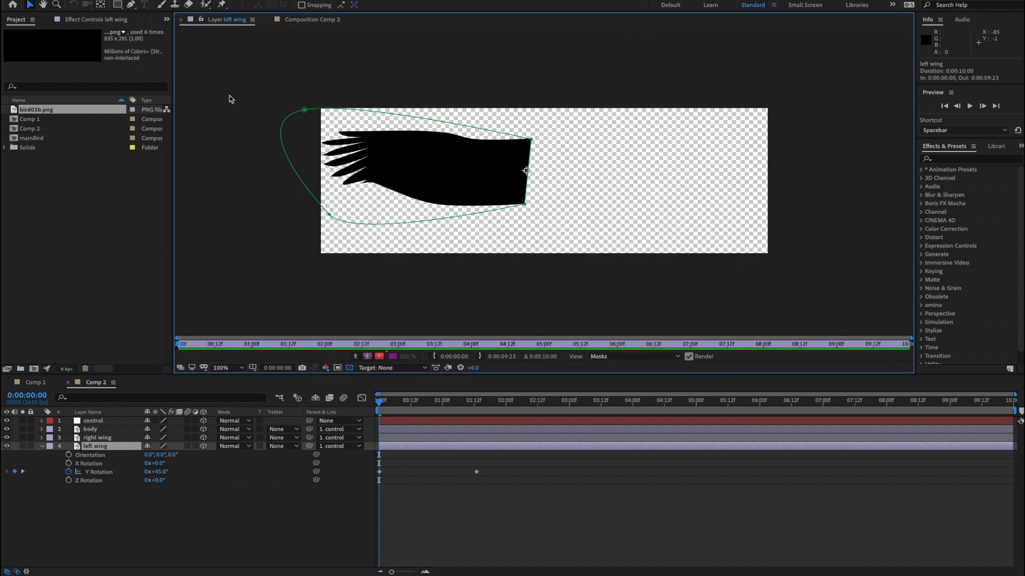
click(522, 205)
shift+click(531, 139)
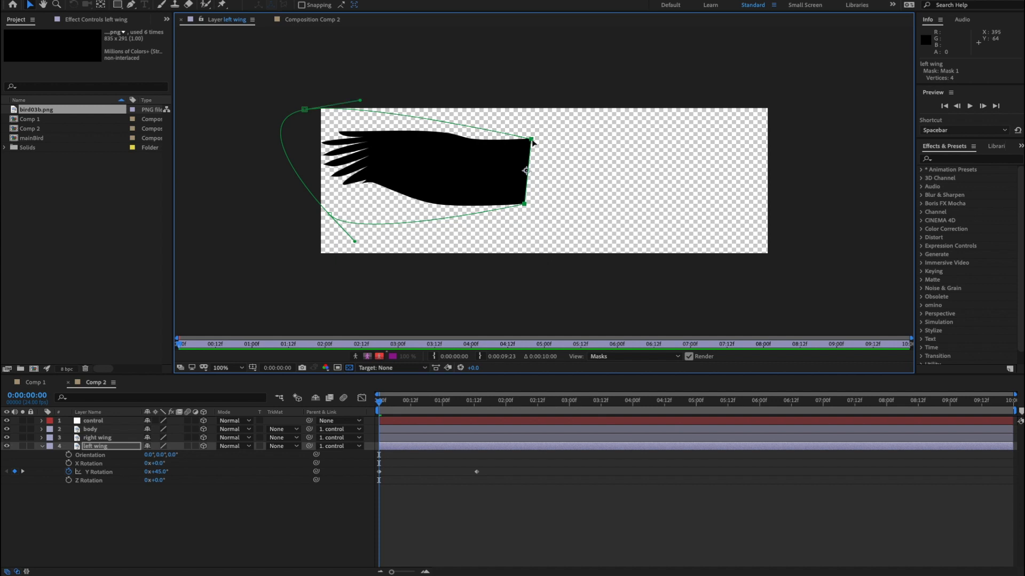
drag(532, 139, 537, 140)
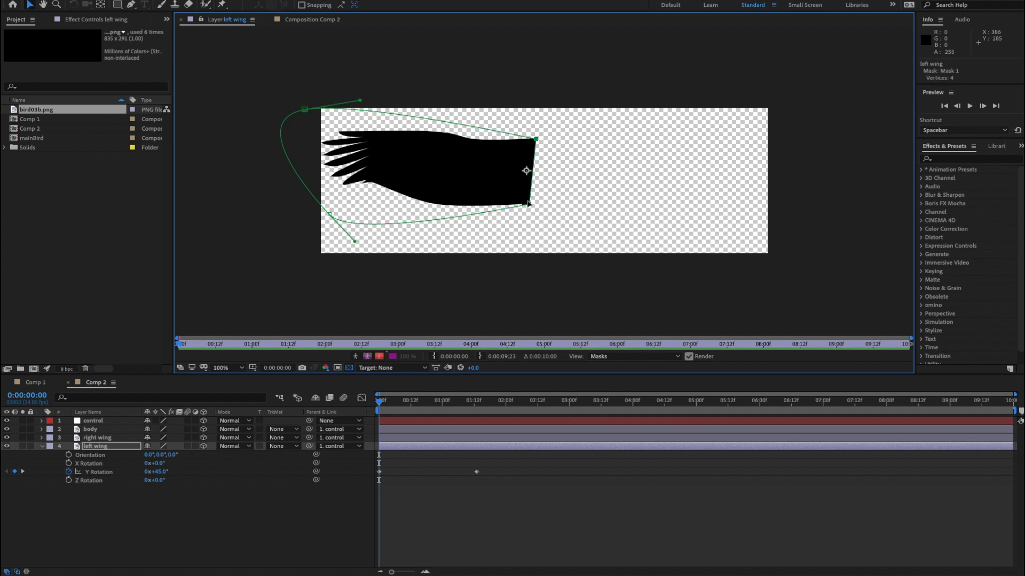
click(269, 20)
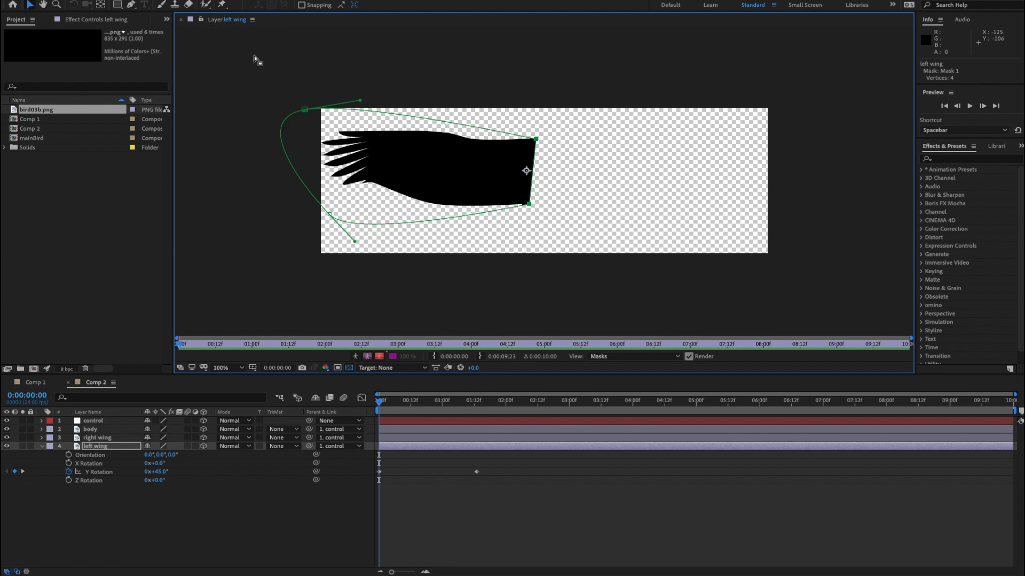
double_click(34, 130)
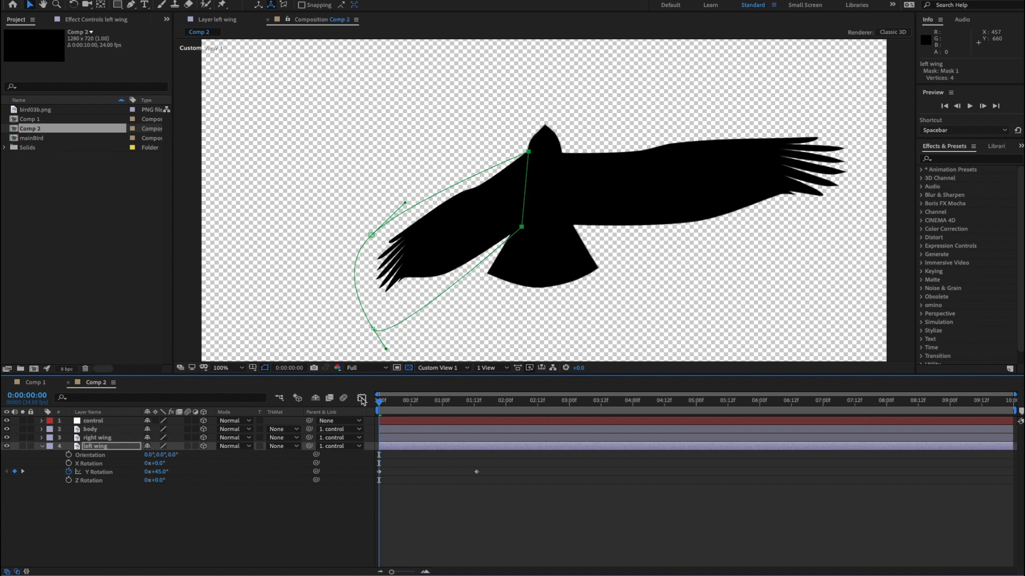
Preview the flap with the adjusted mask and orbit the bird to check the wing joint.
key(space)
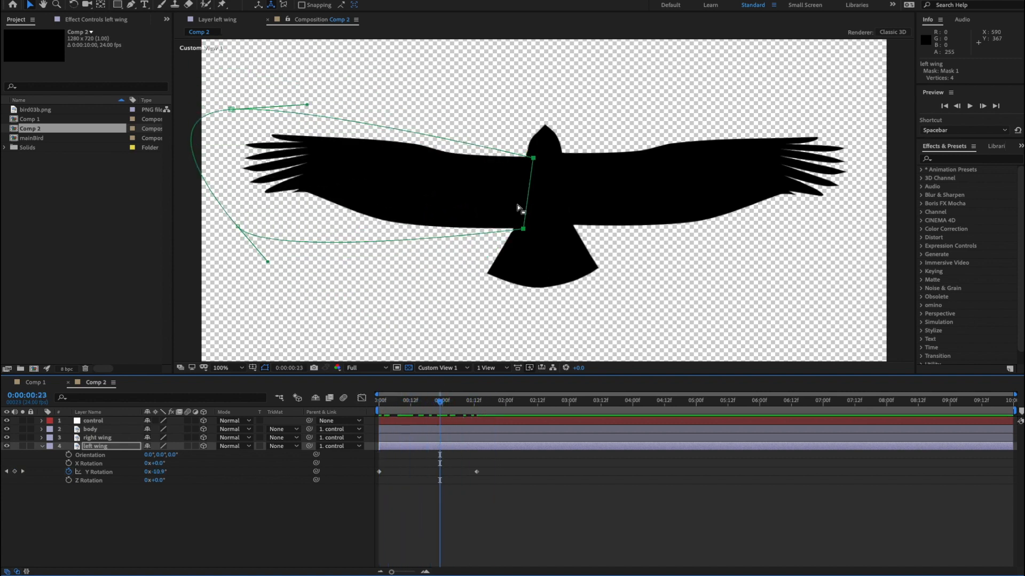
key(c)
drag(507, 201, 465, 224)
Apply Easy Ease to both of the left wing's Y Rotation keyframes and preview the motion.
drag(501, 460, 364, 492)
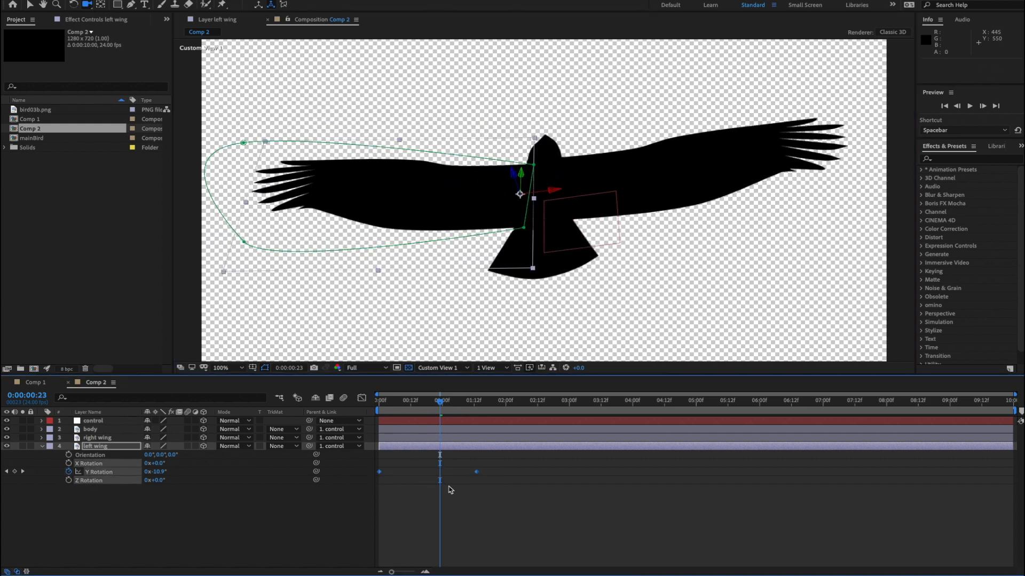
right_click(474, 477)
mouse_move(555, 567)
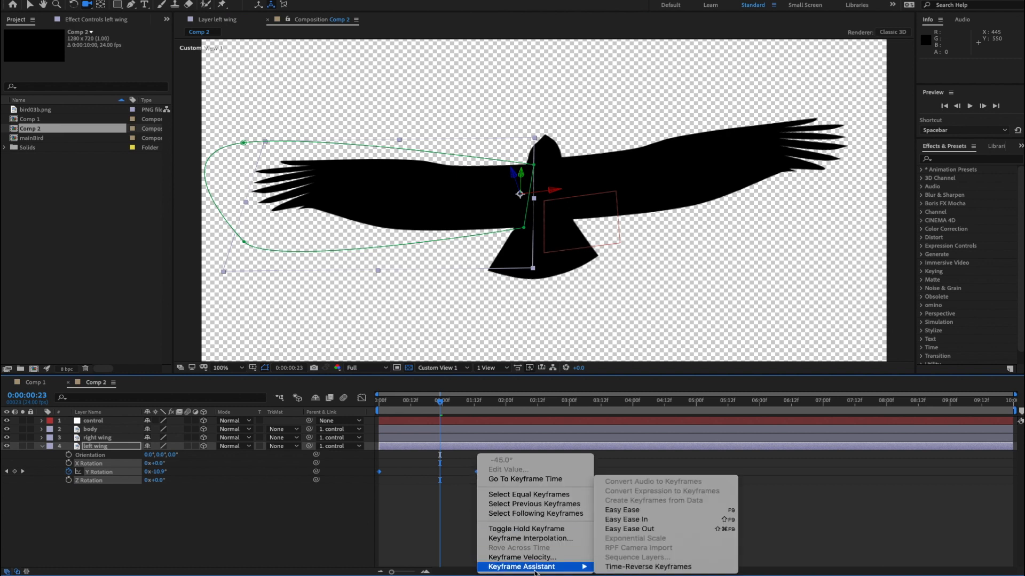
click(634, 511)
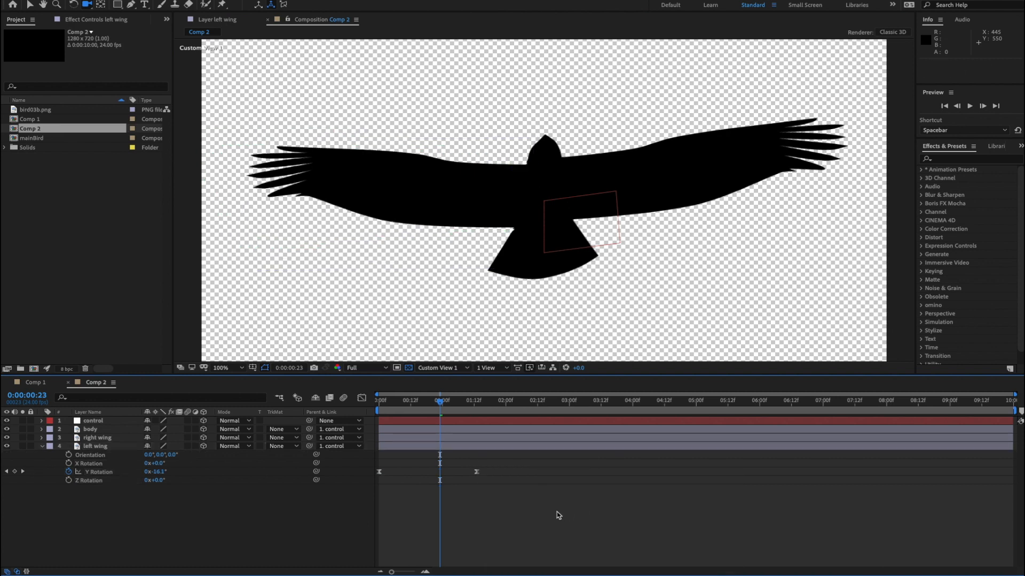
key(space)
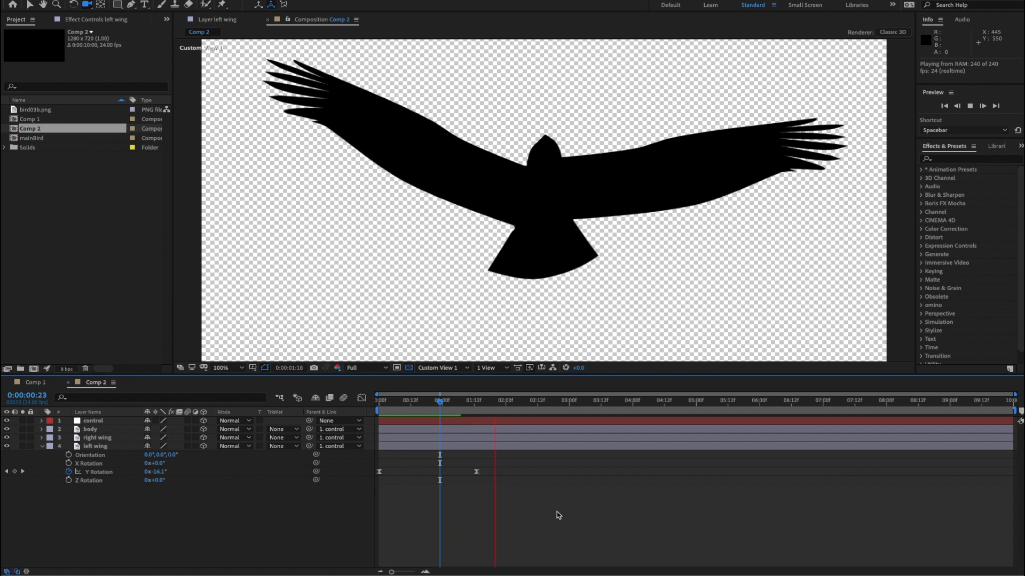
key(space)
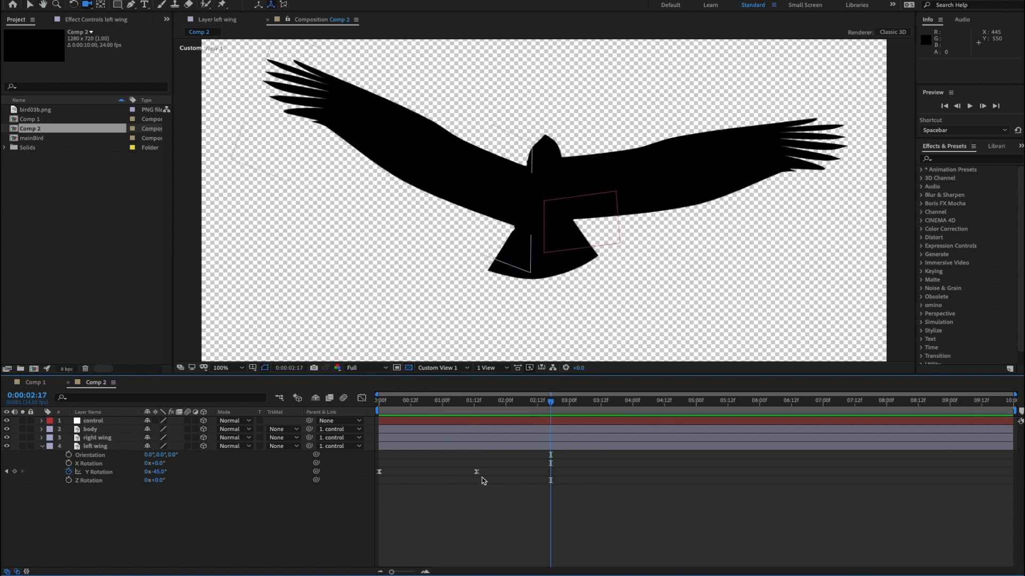
Move the left wing's second Y Rotation keyframe to just before the one-second mark and preview the faster flap.
drag(477, 472, 438, 478)
key(space)
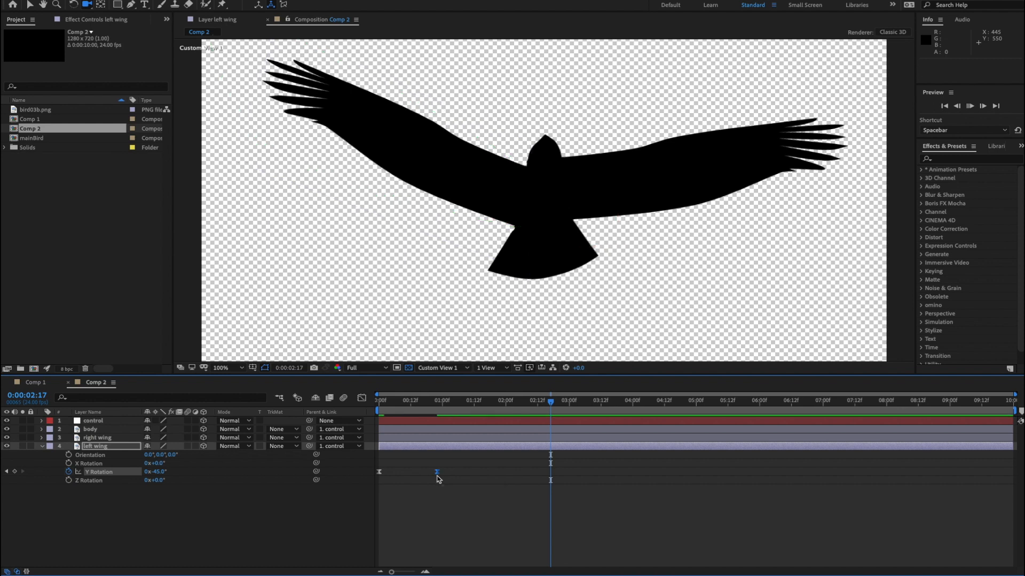
Add the expression loopOut(type="pingpong") to the left wing's Y Rotation and preview the looping flap from the first frame.
key(space)
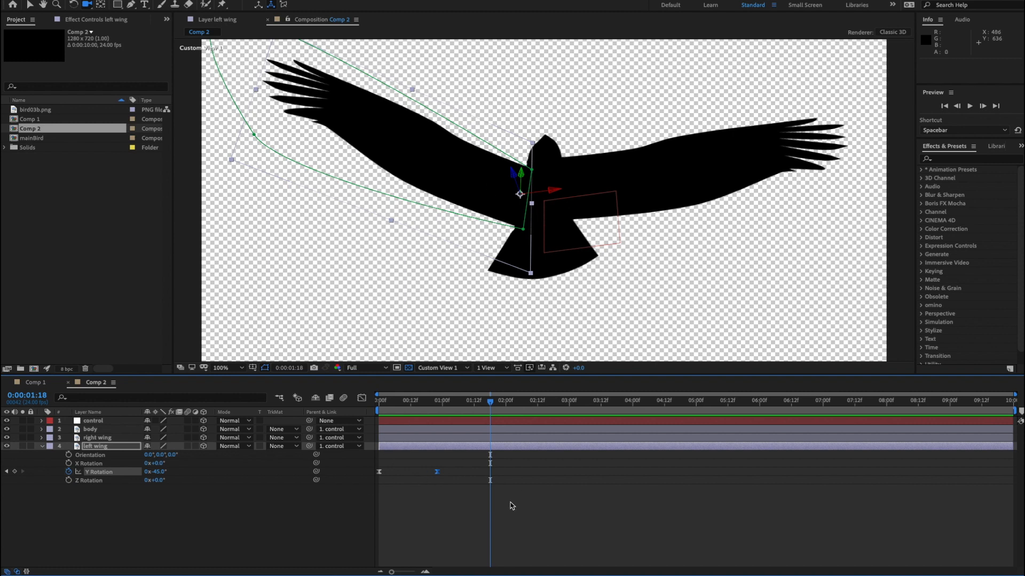
click(413, 495)
key(Home)
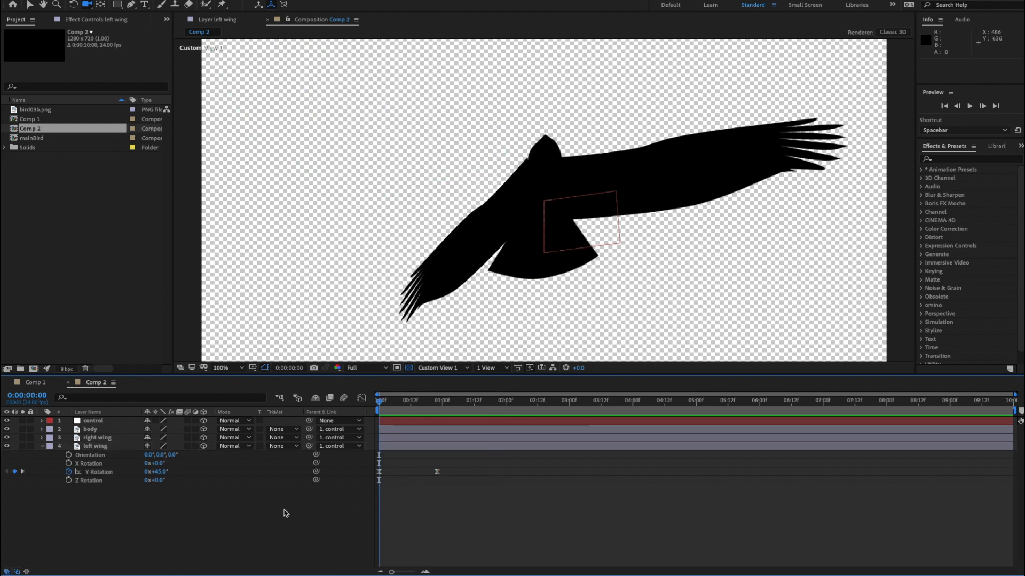
alt+click(69, 472)
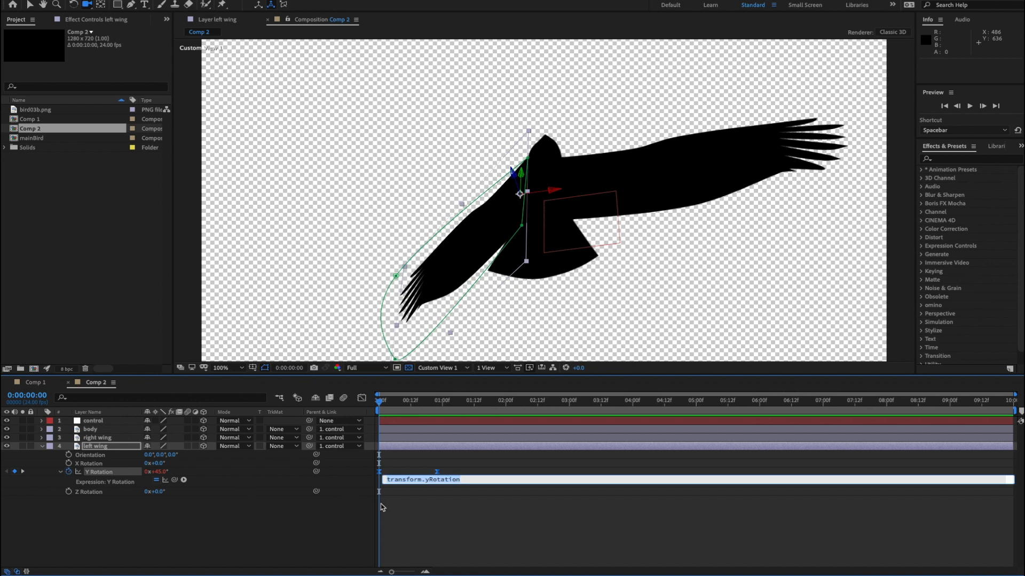
text(loopOut(type="pingpong)
key(KP_Enter)
key(space)
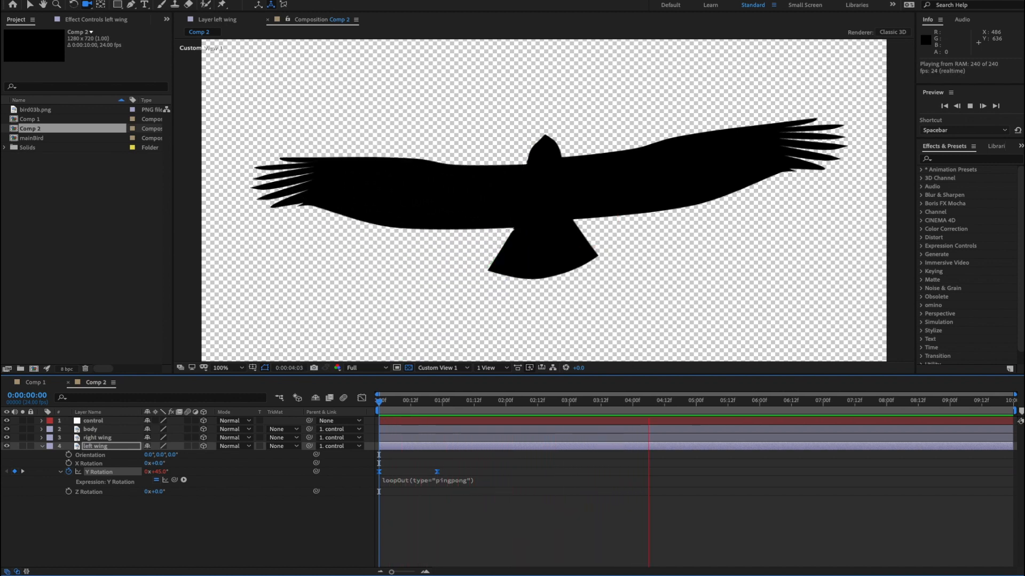
key(space)
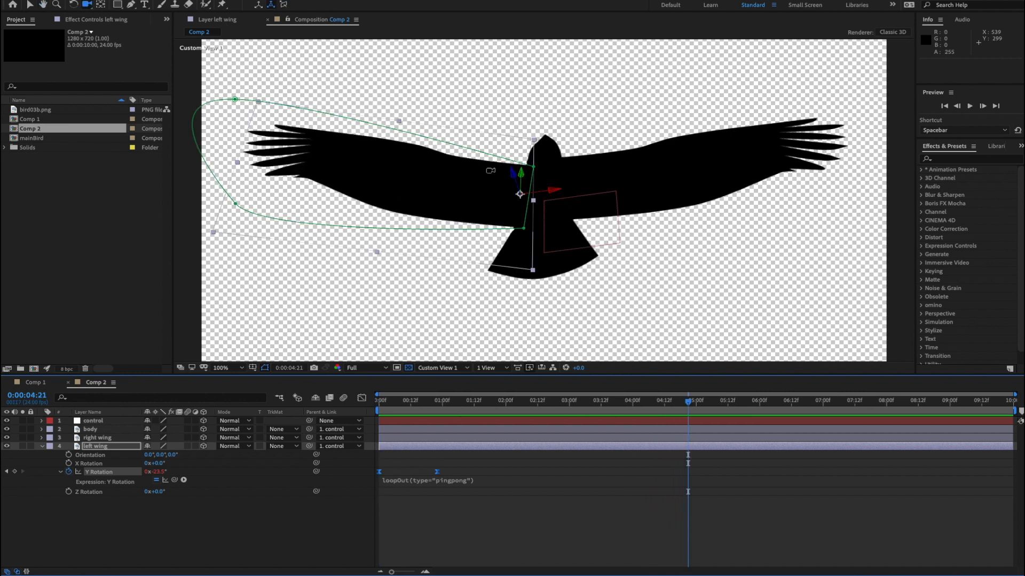
Copy the left wing's Y Rotation keyframes with their loop expression onto the right wing's Y Rotation at the first frame and preview.
click(106, 438)
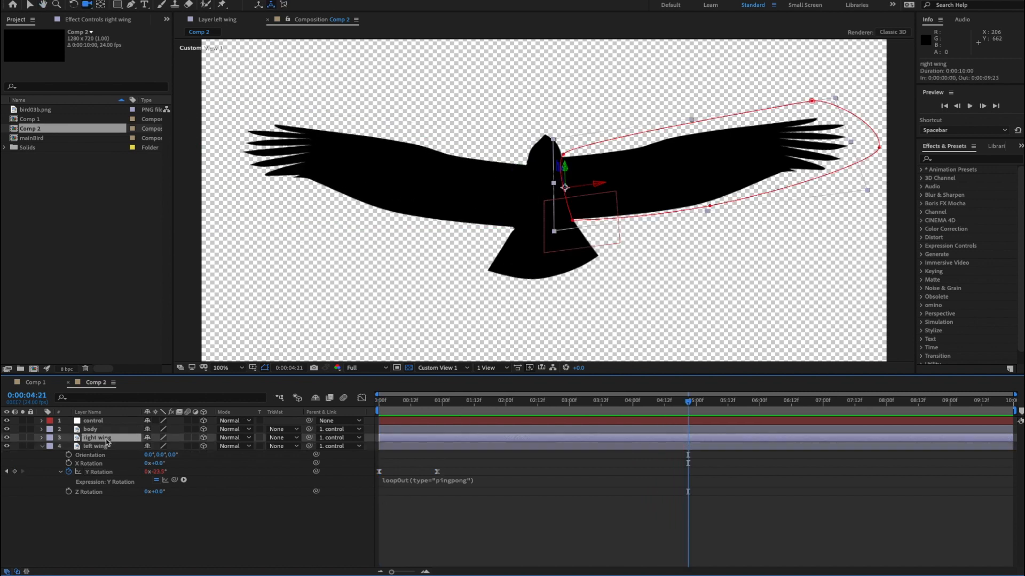
drag(462, 406, 364, 406)
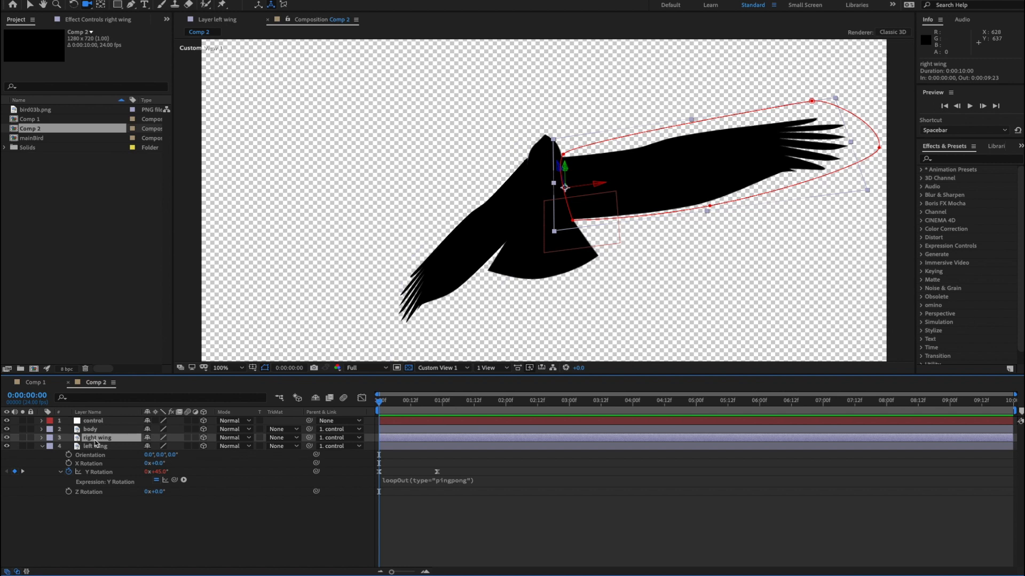
key(r)
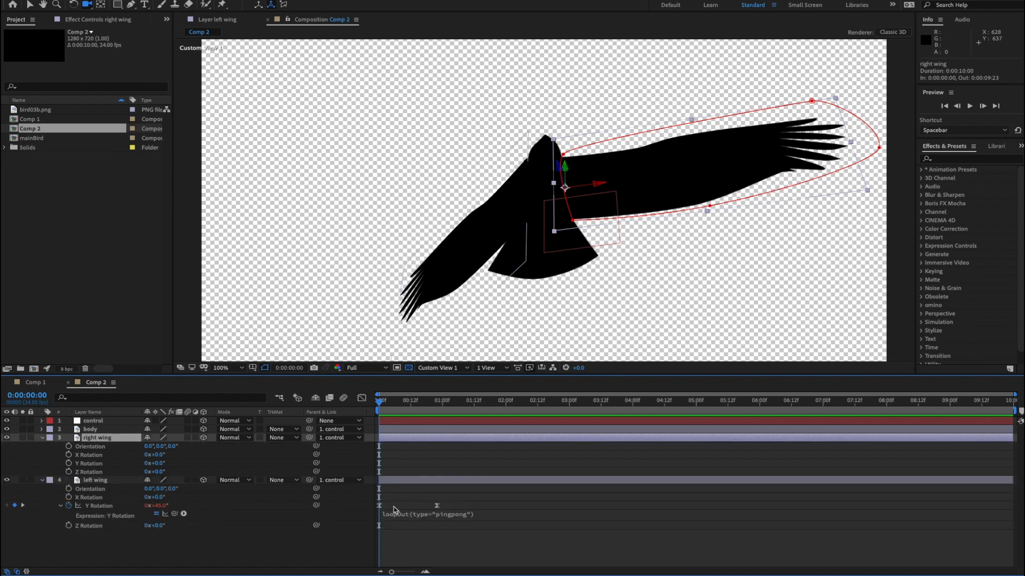
drag(450, 506, 374, 519)
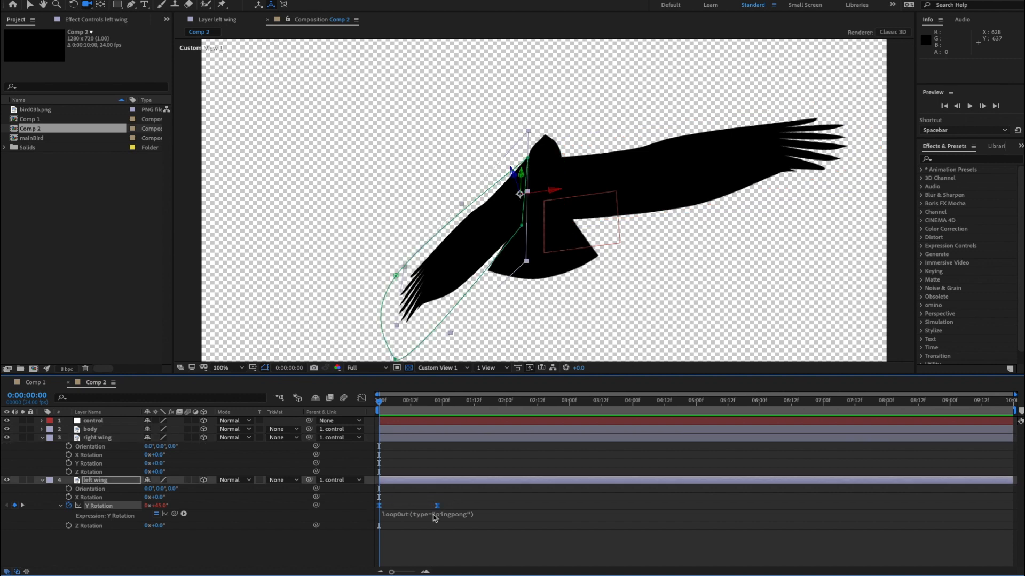
key(ctrl+c)
click(93, 464)
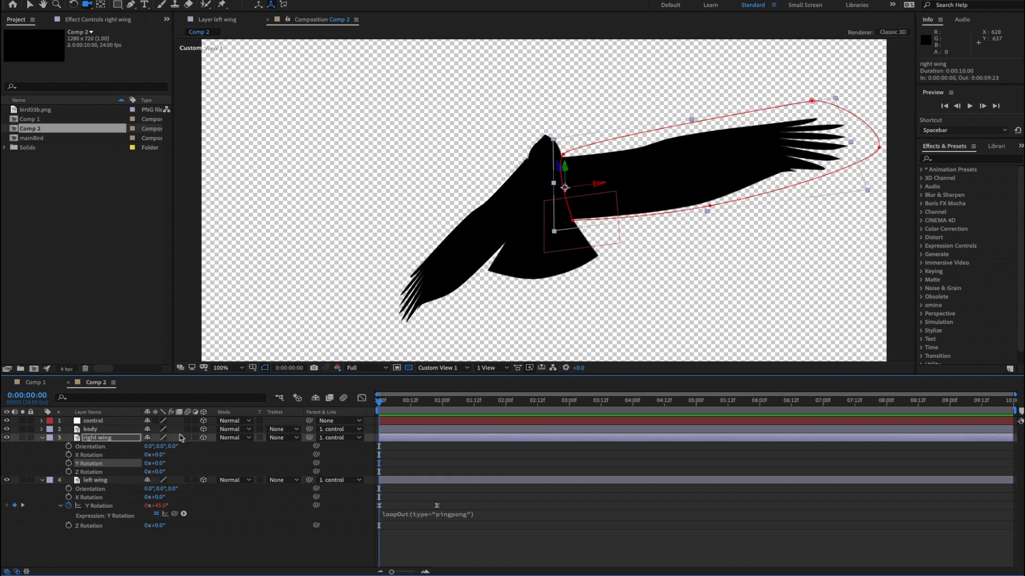
key(ctrl+v)
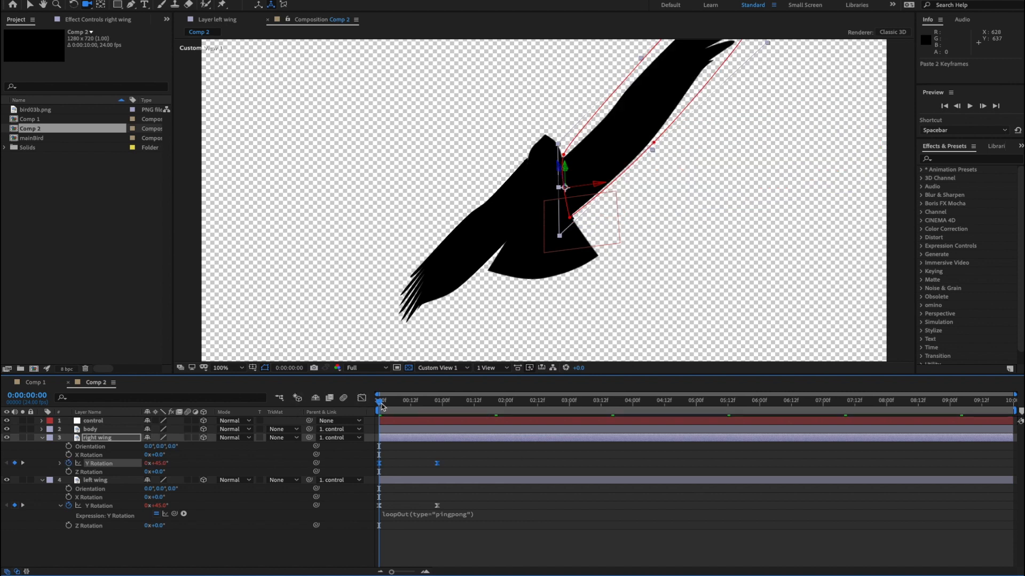
key(space)
key(space)
Time-reverse the right wing's two Y Rotation keyframes and preview both wings flapping.
drag(485, 455, 367, 475)
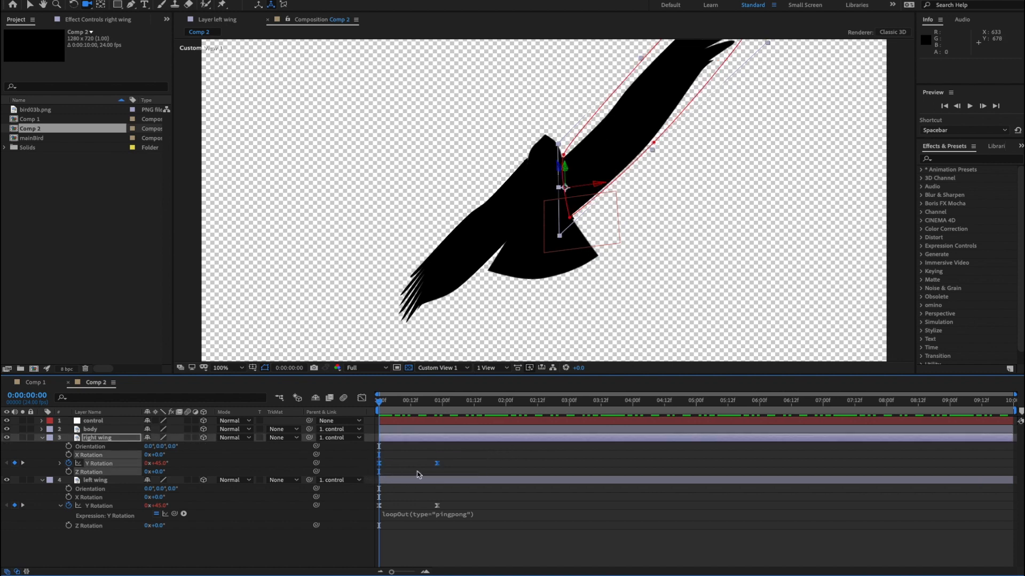
right_click(437, 465)
mouse_move(490, 566)
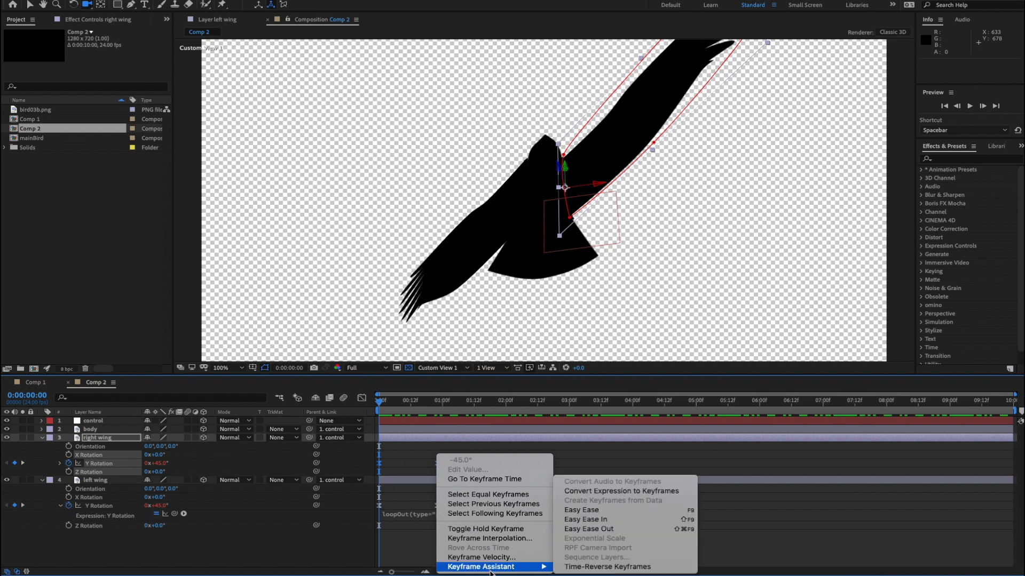
click(576, 567)
key(space)
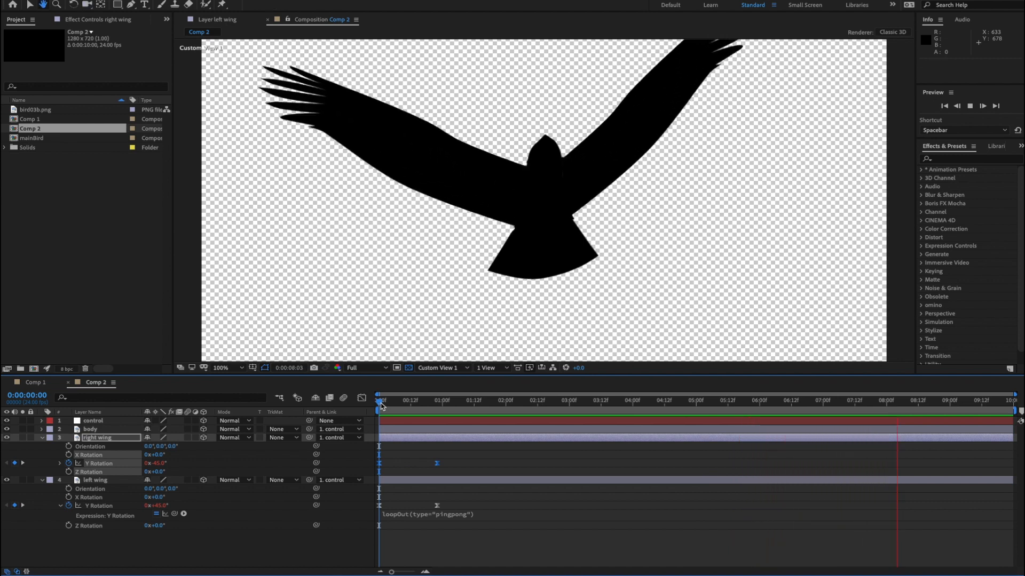
key(space)
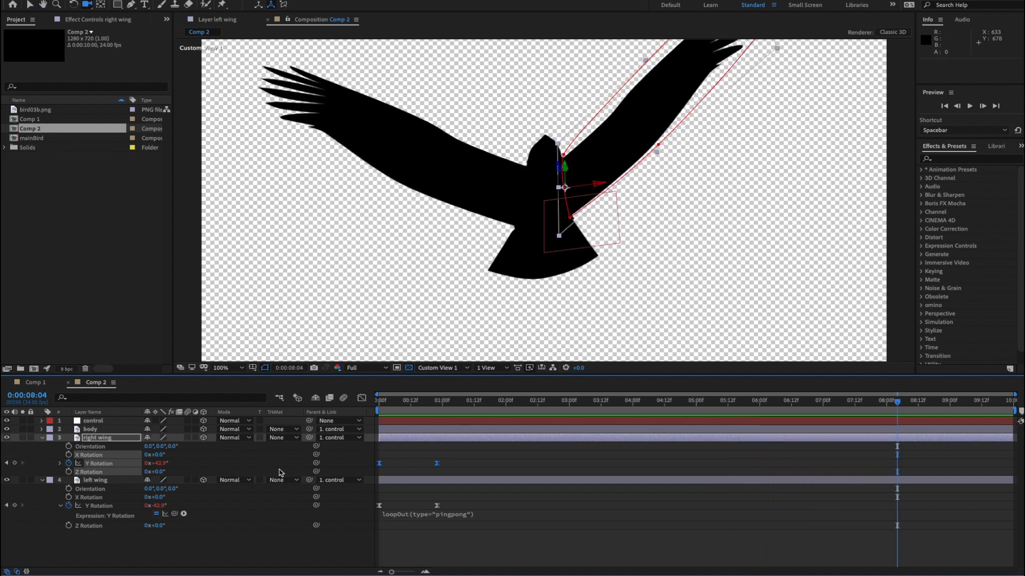
Reveal the right wing's expression to check its Y Rotation loop.
click(113, 439)
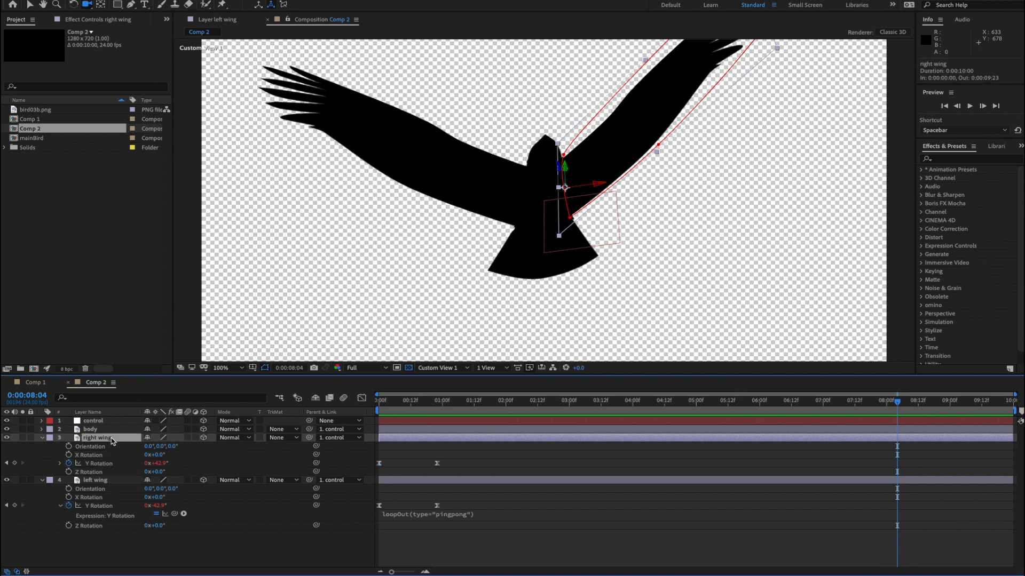
key(e)
key(e)
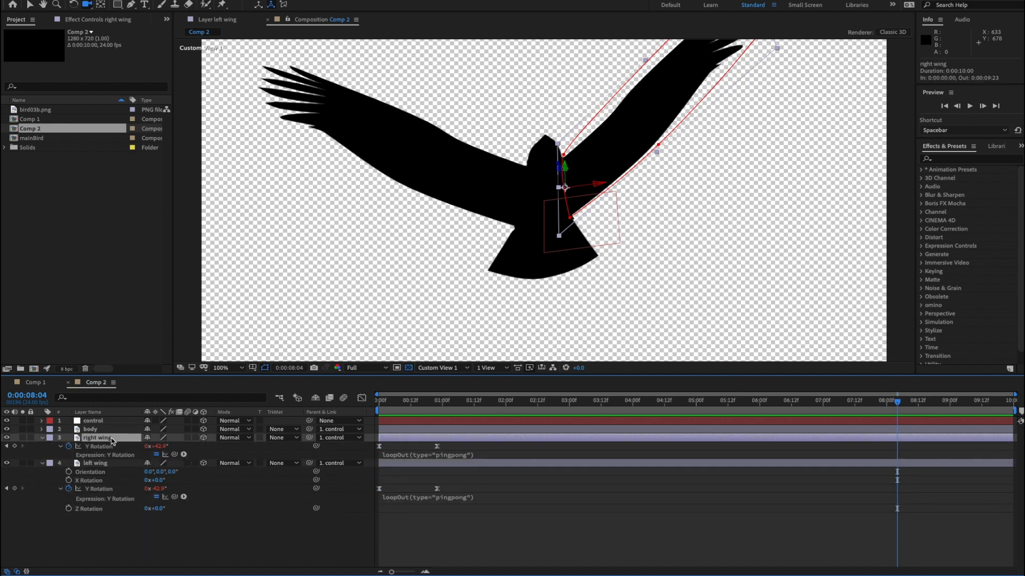
click(537, 521)
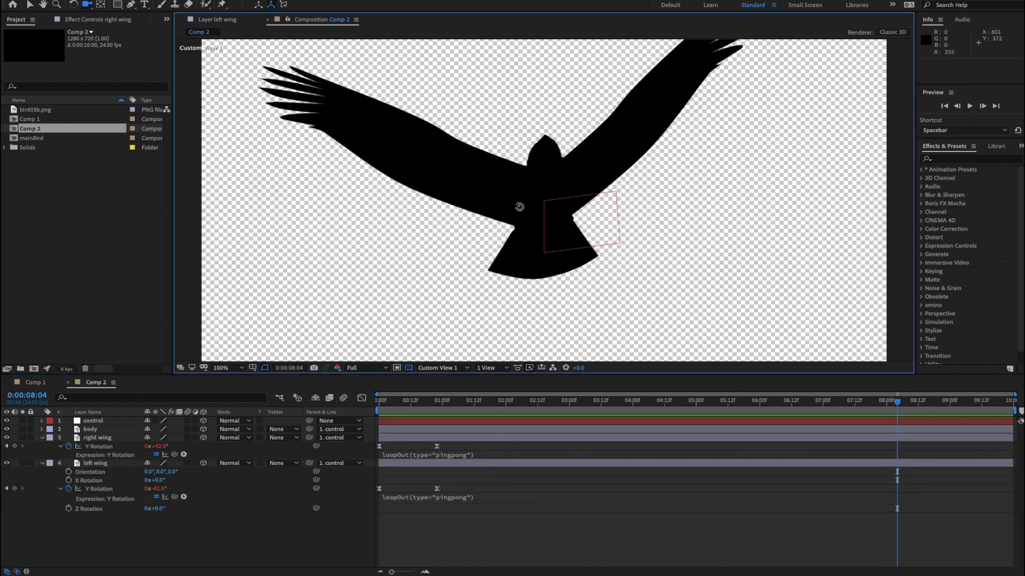
Open the right wing in the layer viewer, shift its mask's two inner points slightly toward the body, and check the joint in Comp 2.
drag(522, 206, 505, 184)
double_click(101, 438)
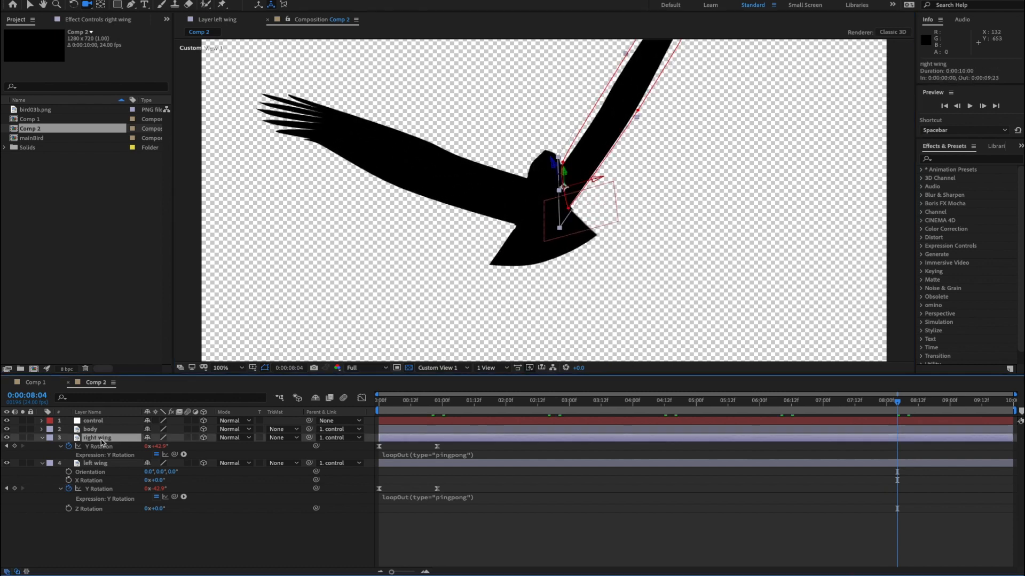
click(566, 204)
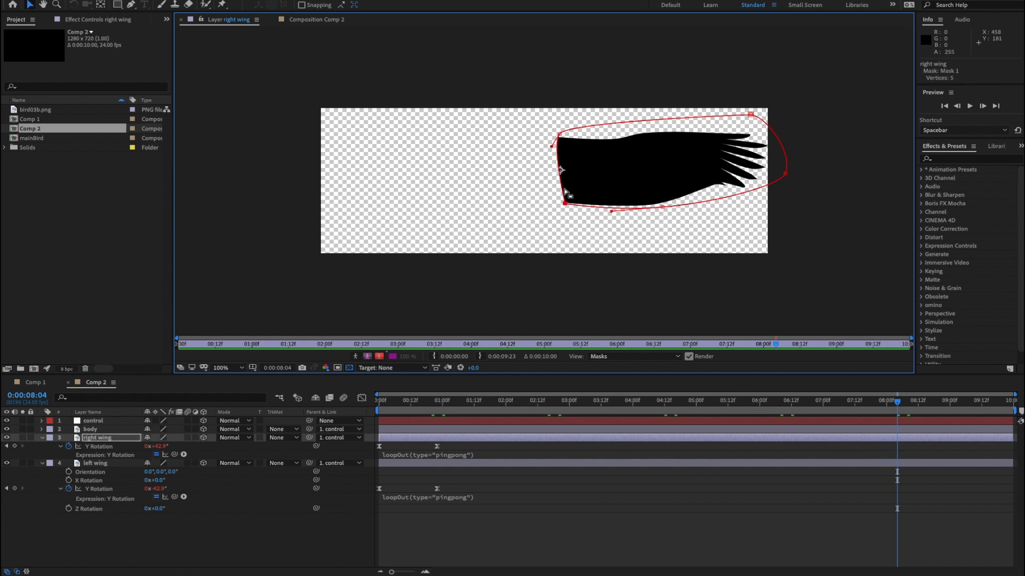
drag(561, 138, 558, 138)
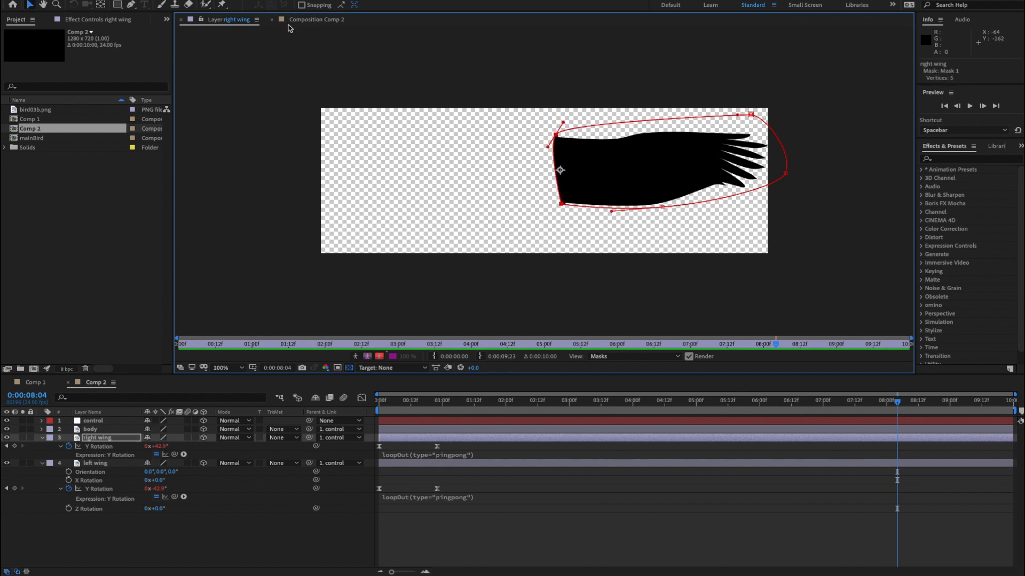
click(182, 20)
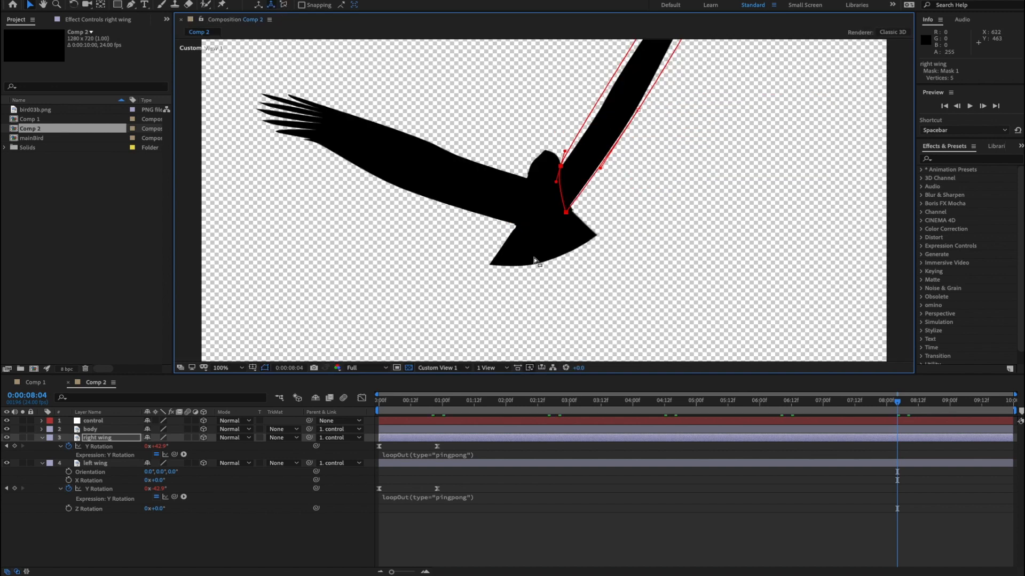
key(c)
drag(549, 226, 546, 150)
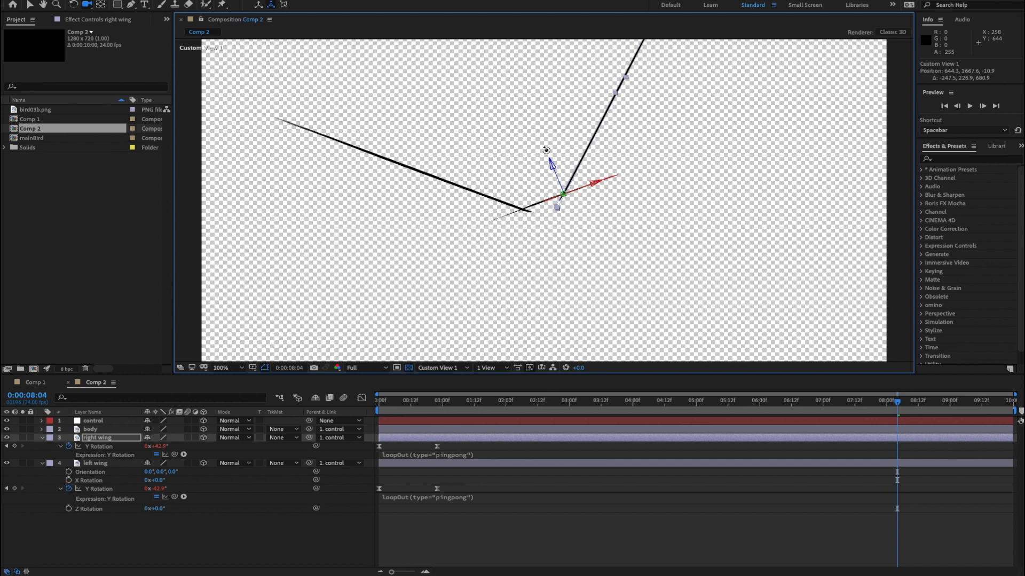
drag(555, 190, 452, 273)
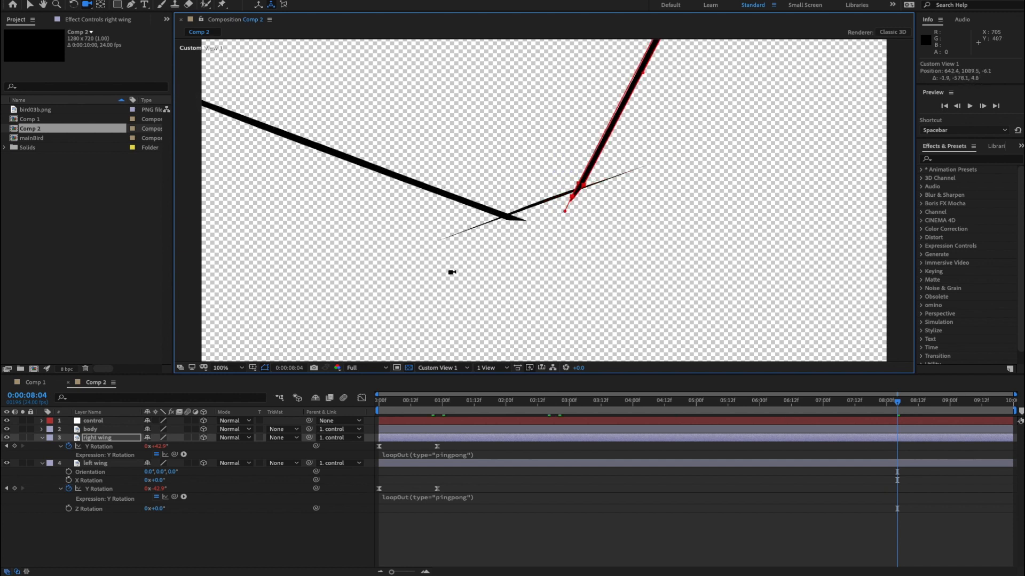
Try moving the left wing outward from the body along its X axis, and undo the move.
click(133, 538)
click(104, 464)
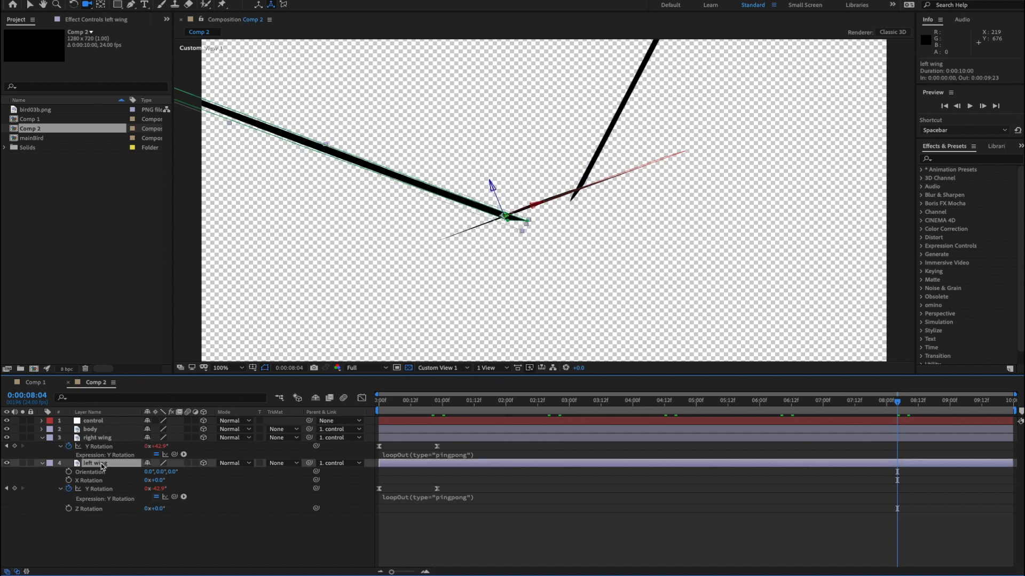
click(30, 6)
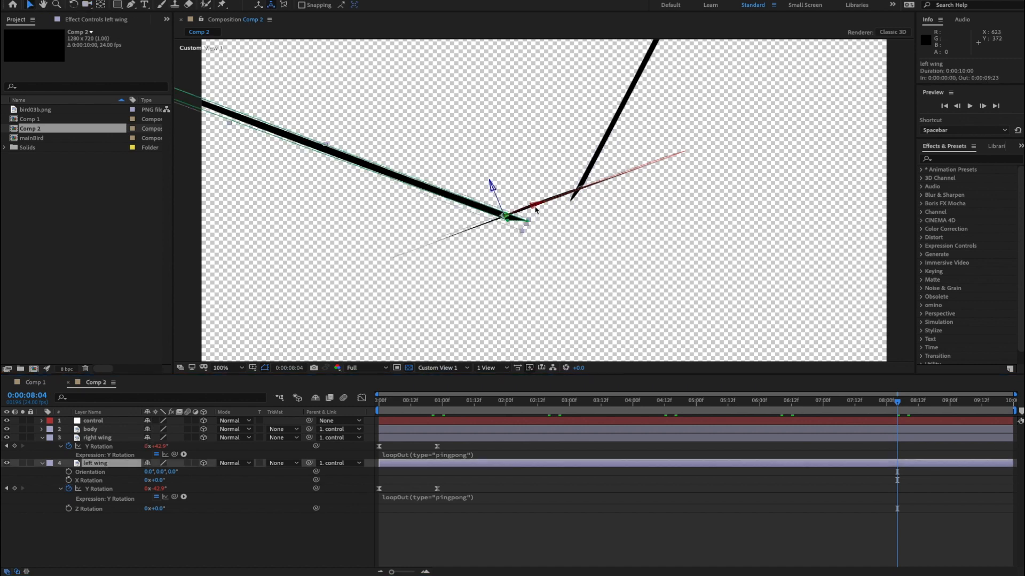
drag(535, 210, 512, 227)
key(c)
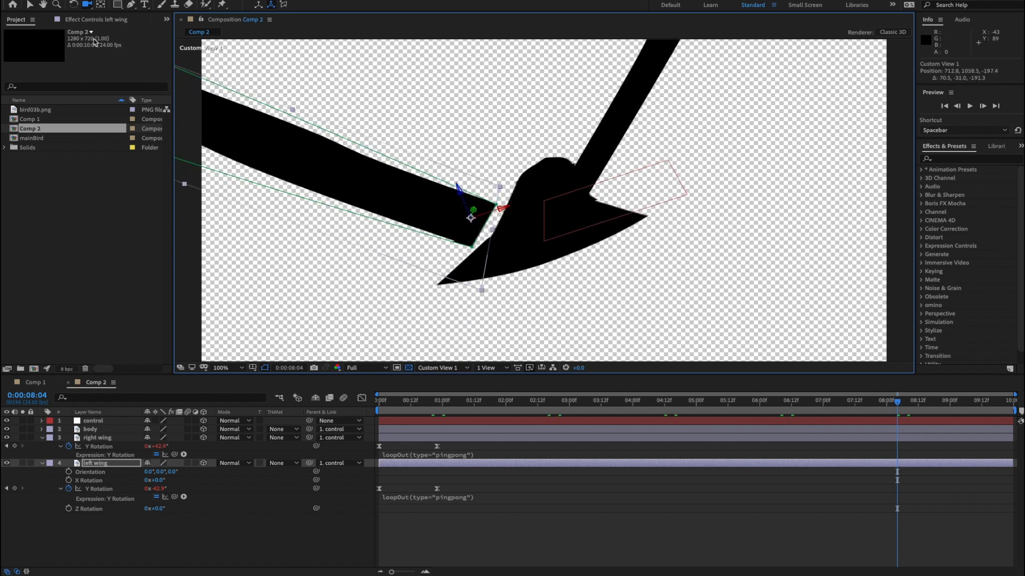
key(ctrl+z)
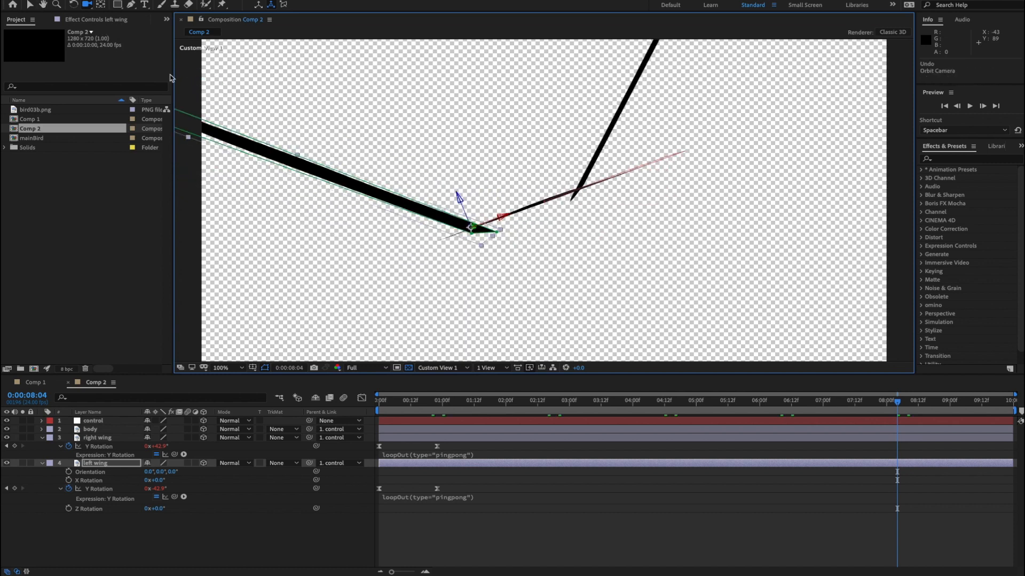
Nudge the left wing along its Z axis to about -5.7 so that it lines up with the body.
mouse_move(499, 213)
mouse_down()
mouse_move(513, 209)
mouse_move(489, 196)
mouse_move(491, 185)
mouse_move(501, 192)
mouse_move(492, 195)
mouse_up()
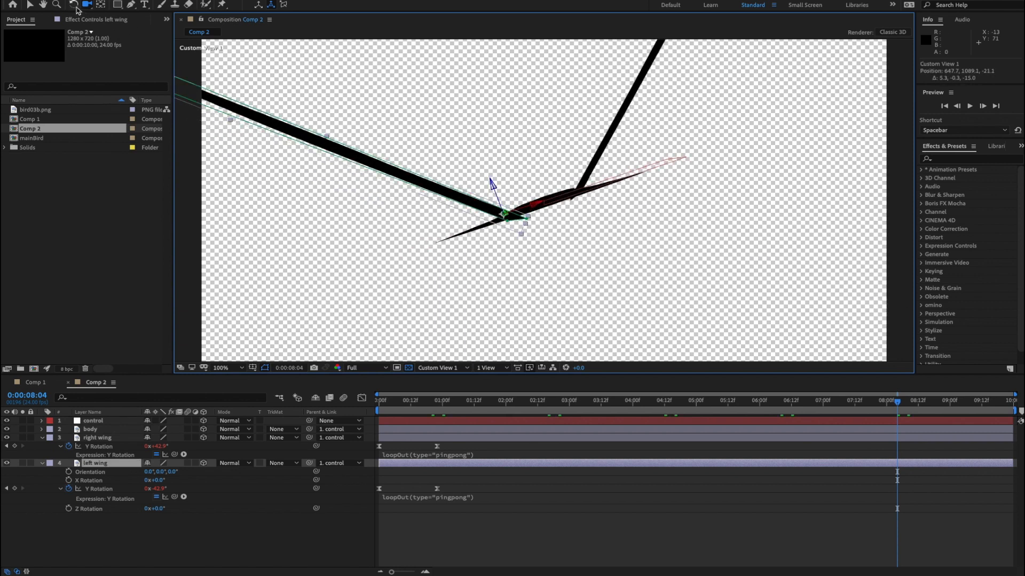
key(v)
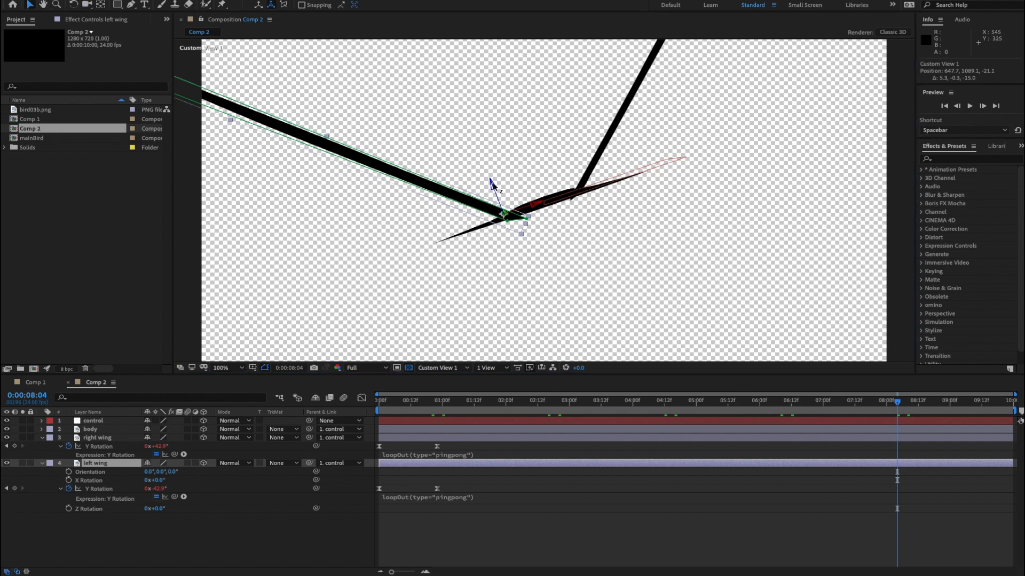
drag(491, 184, 537, 184)
key(c)
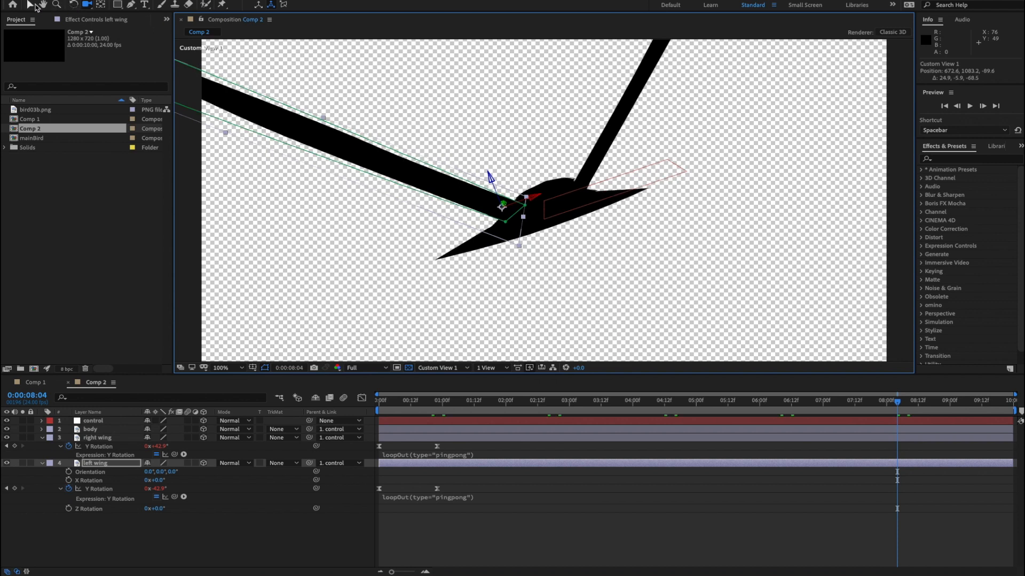
click(33, 5)
drag(491, 177, 489, 176)
Nudge the right wing along its Z axis to line up with the body and preview the flap.
click(591, 175)
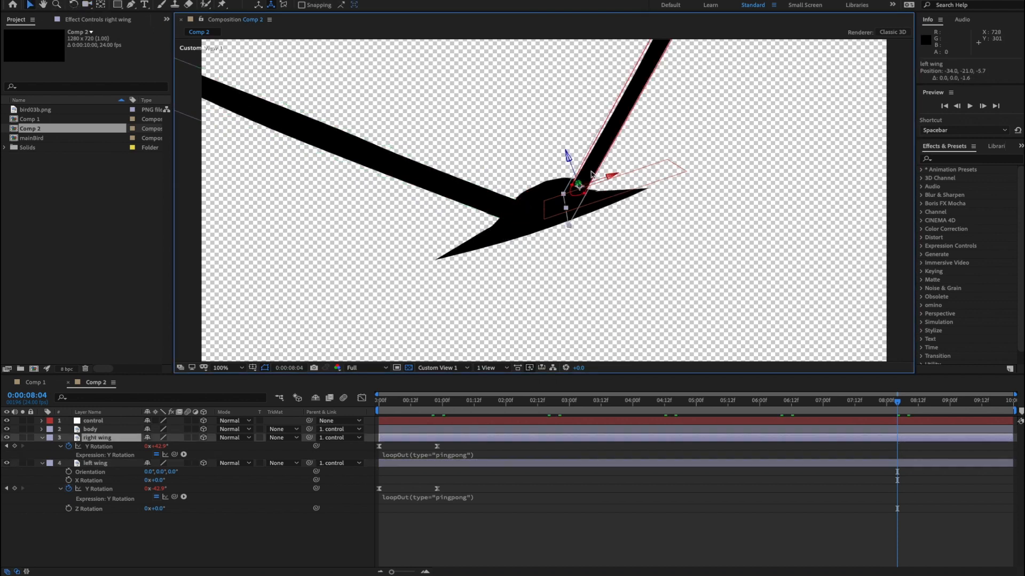
drag(571, 162, 586, 197)
key(c)
key(space)
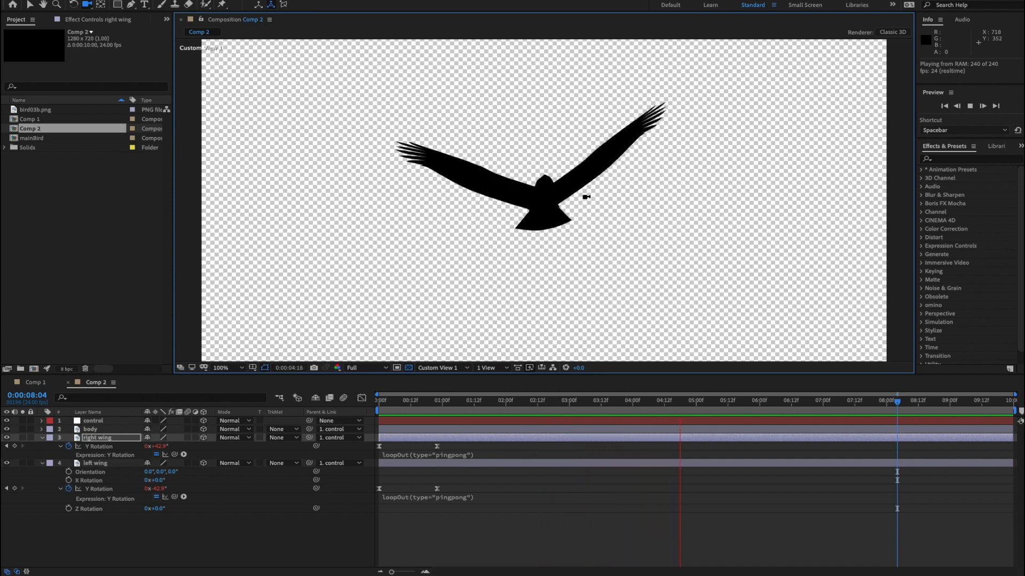
key(space)
Nudge the left wing along its X axis toward the body, to an X position of about -28.9.
click(31, 5)
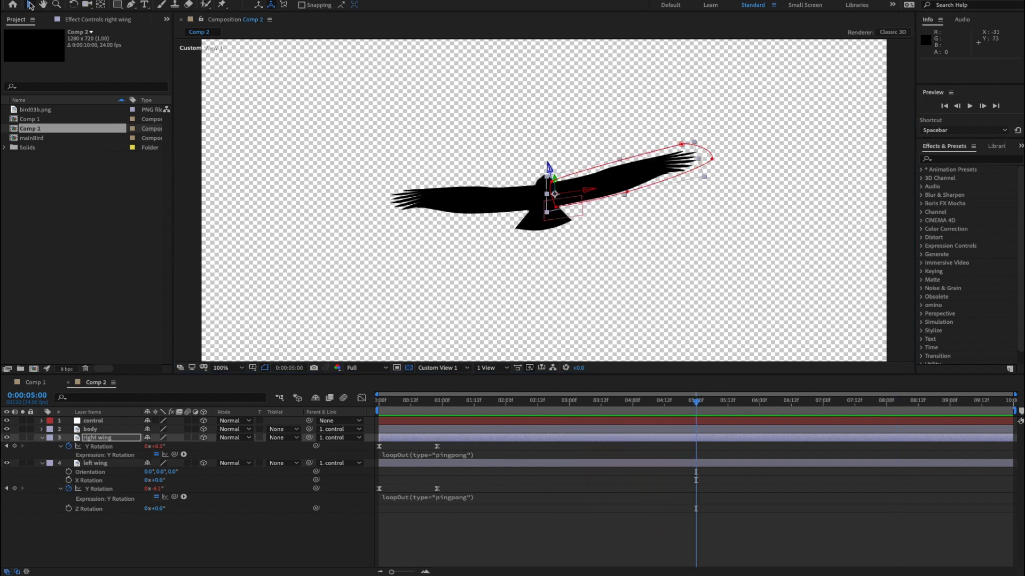
click(491, 198)
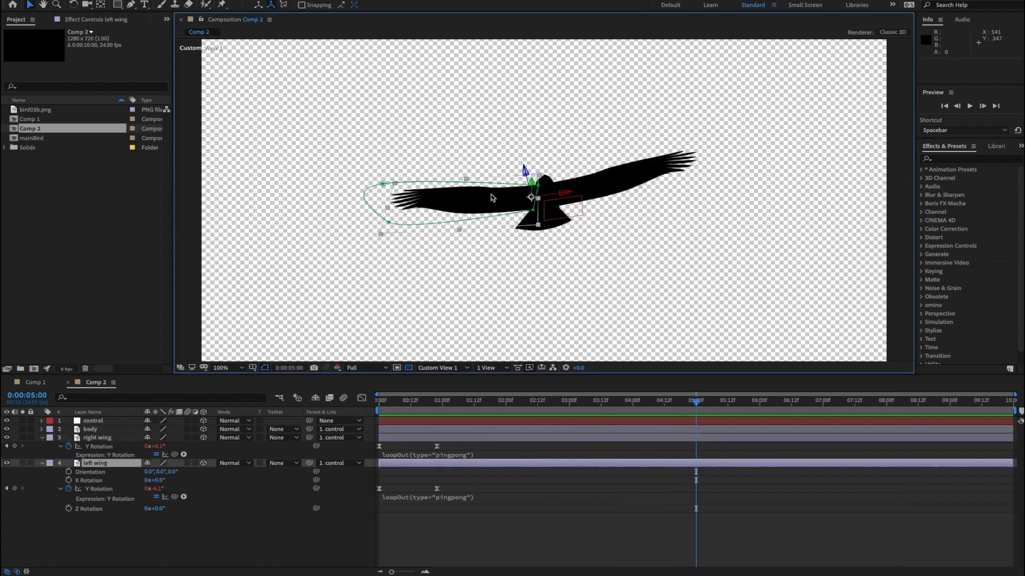
click(566, 196)
click(523, 198)
drag(566, 196, 567, 197)
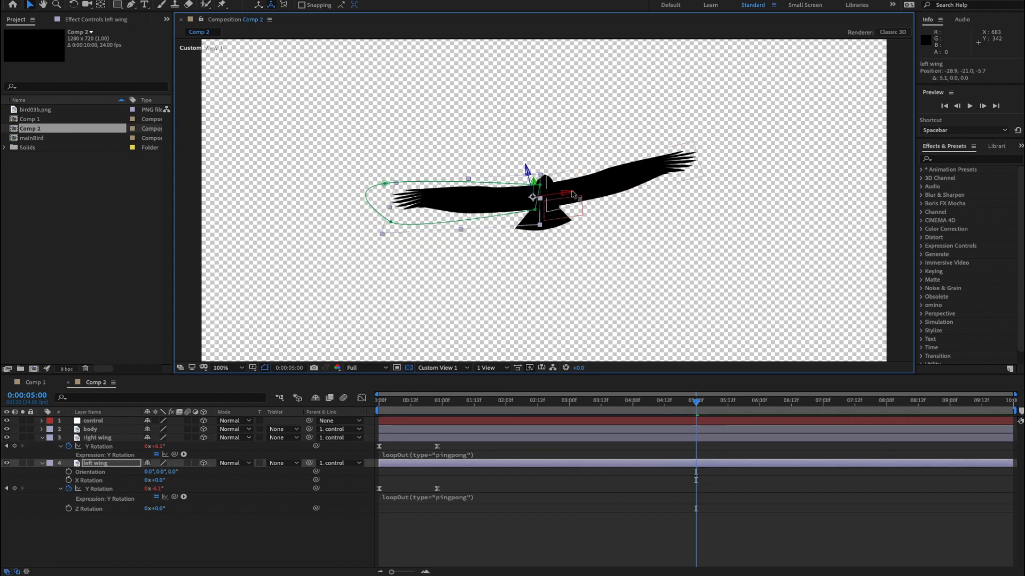
Nudge the right wing along its X axis toward the body, to an X position of about 28.4, and preview the flap.
click(632, 188)
drag(591, 193, 589, 193)
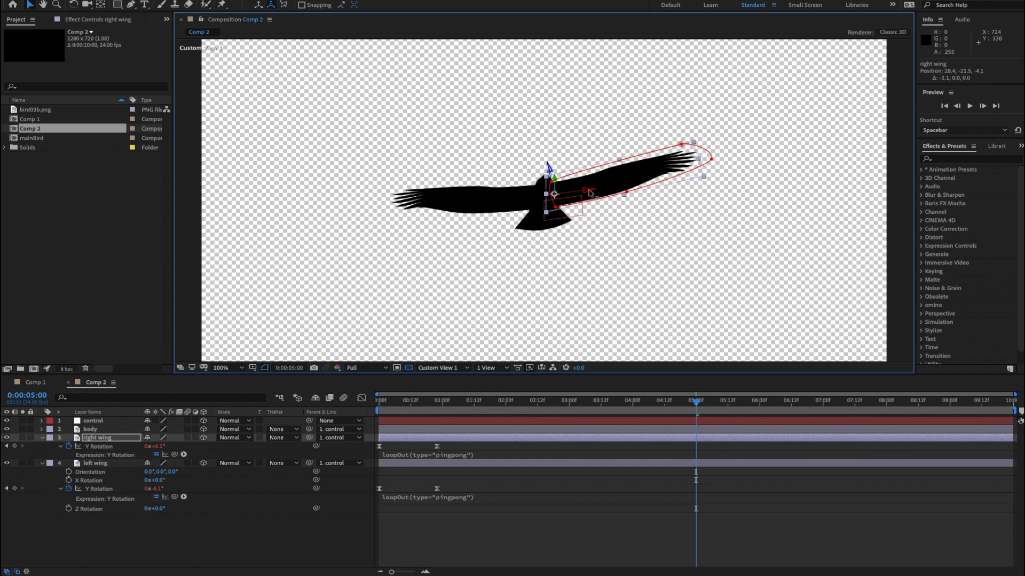
key(space)
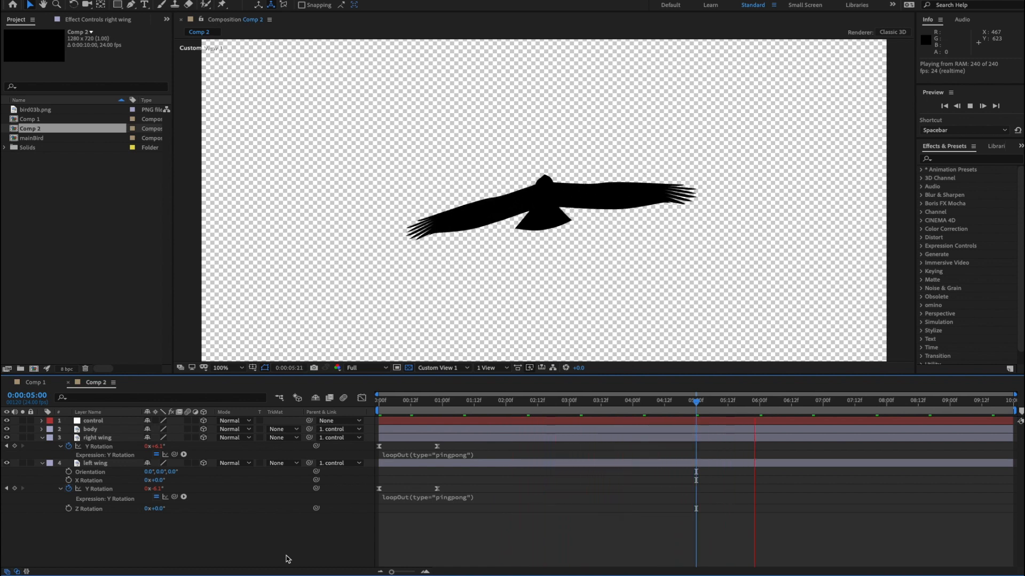
key(space)
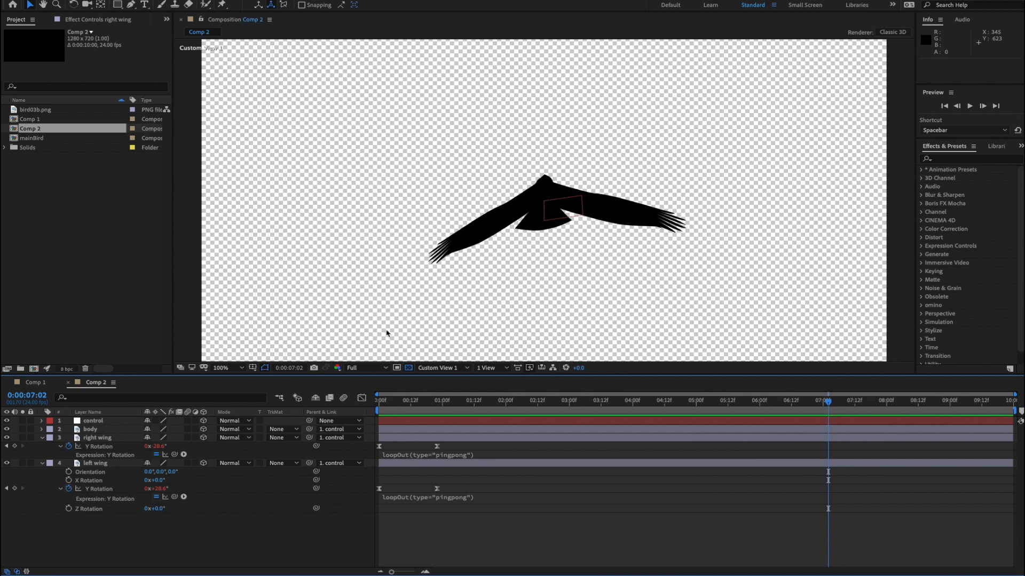
Collapse both wings' properties, select the control null and switch the composition view to Active Camera.
click(47, 465)
click(42, 464)
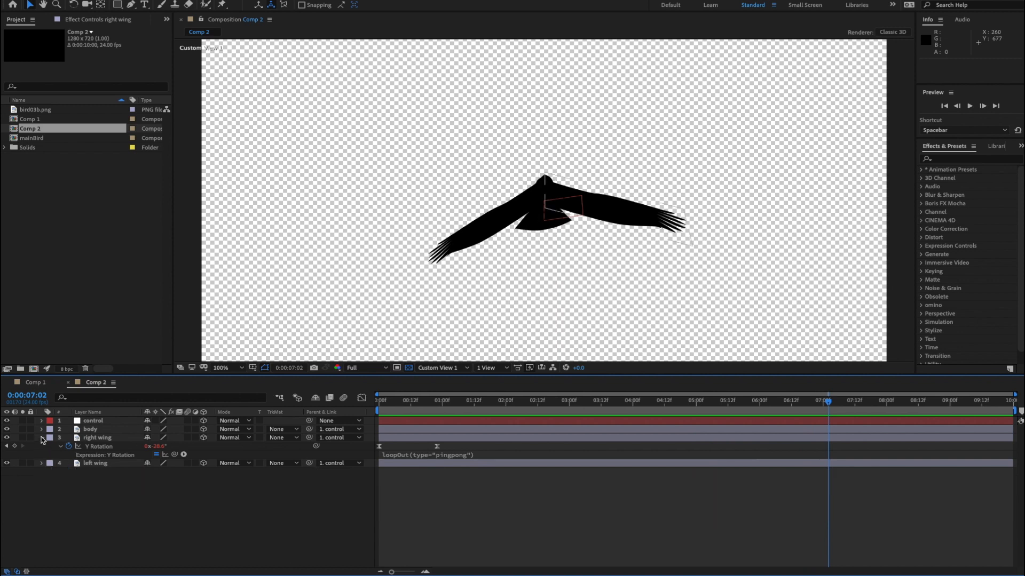
click(42, 438)
click(93, 421)
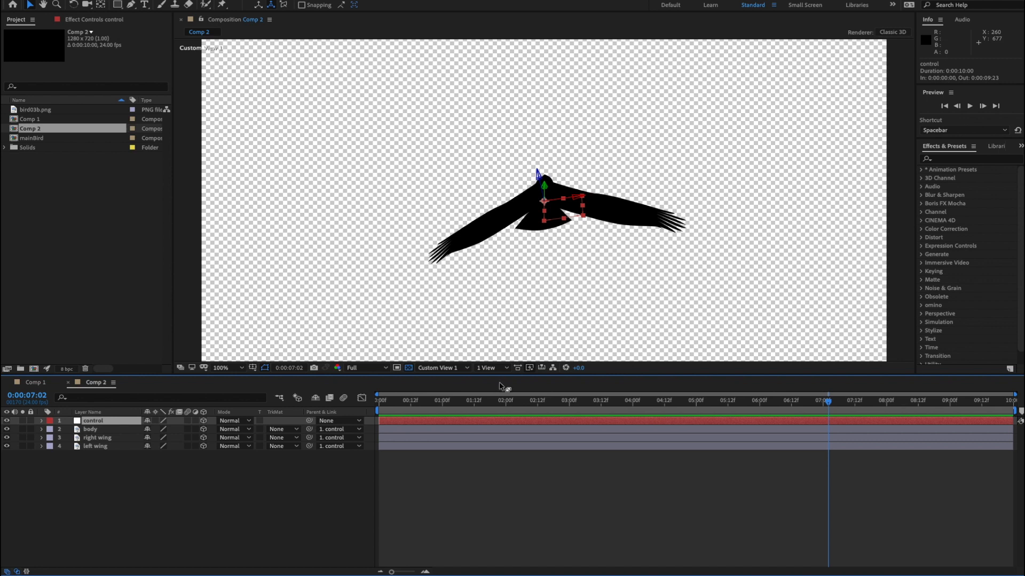
click(463, 369)
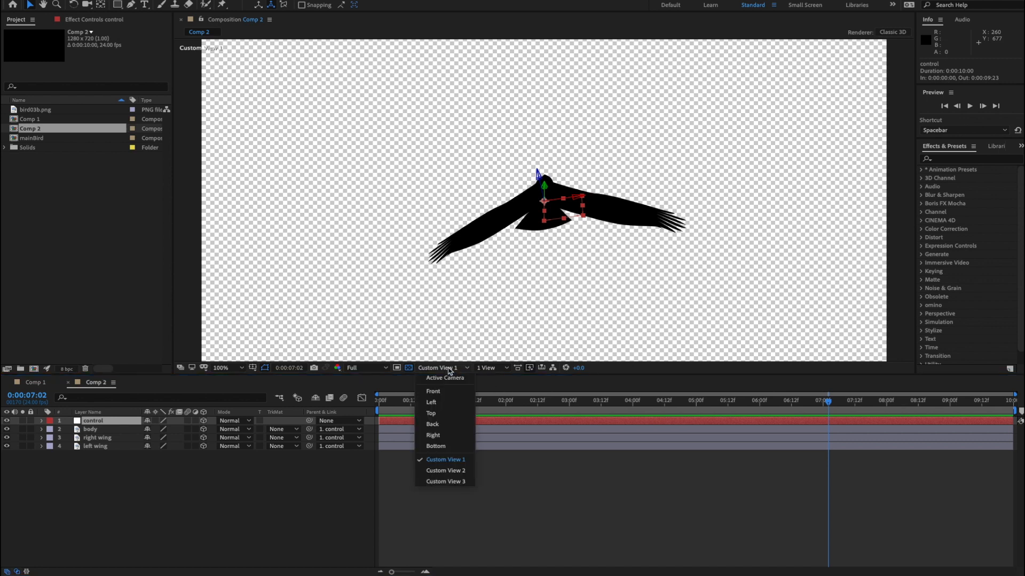
click(449, 379)
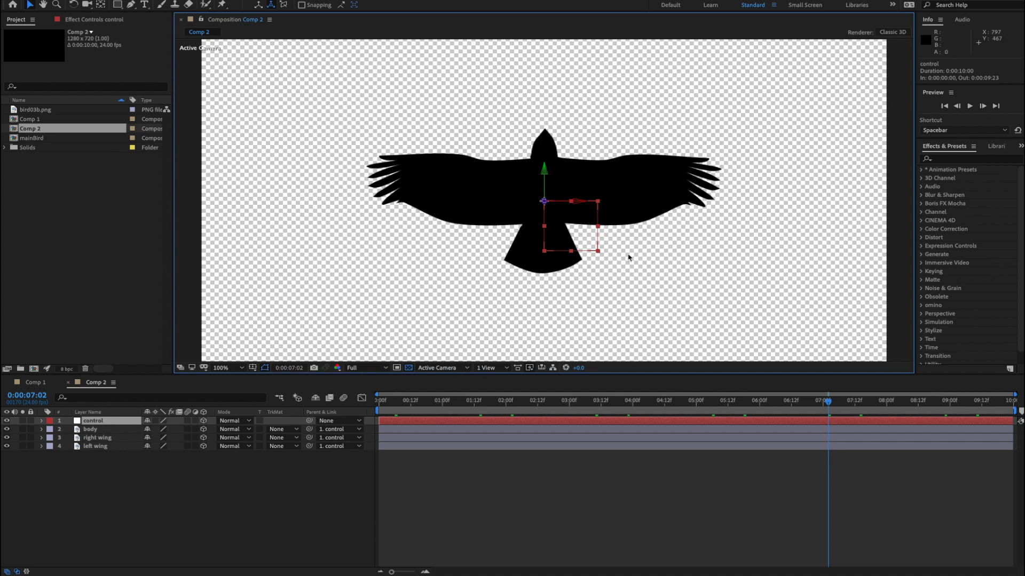
Rotate the control null to an orientation of about 316°, 14.9°, 75.1° and check the bird's pose at several frames.
click(103, 425)
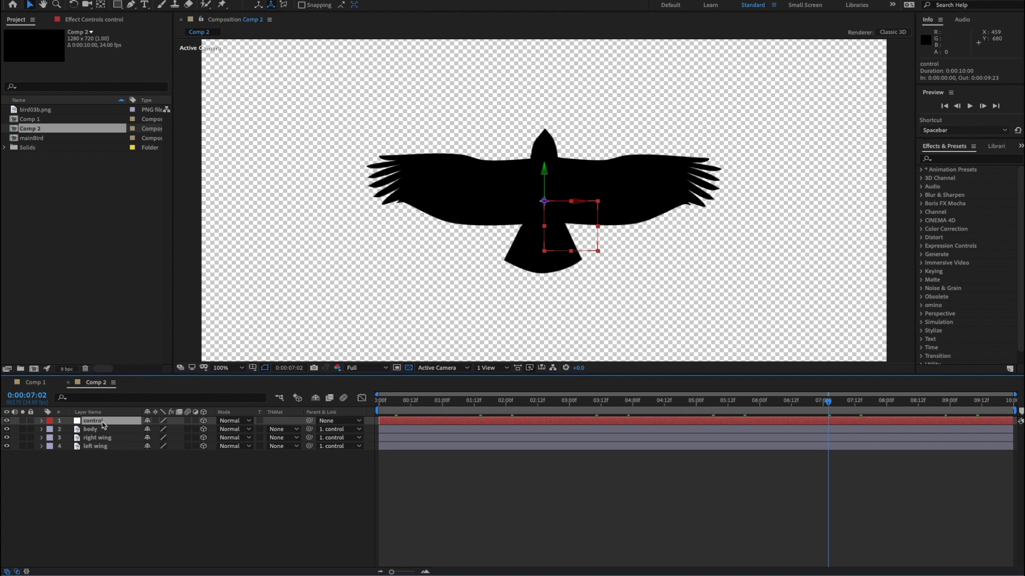
click(74, 5)
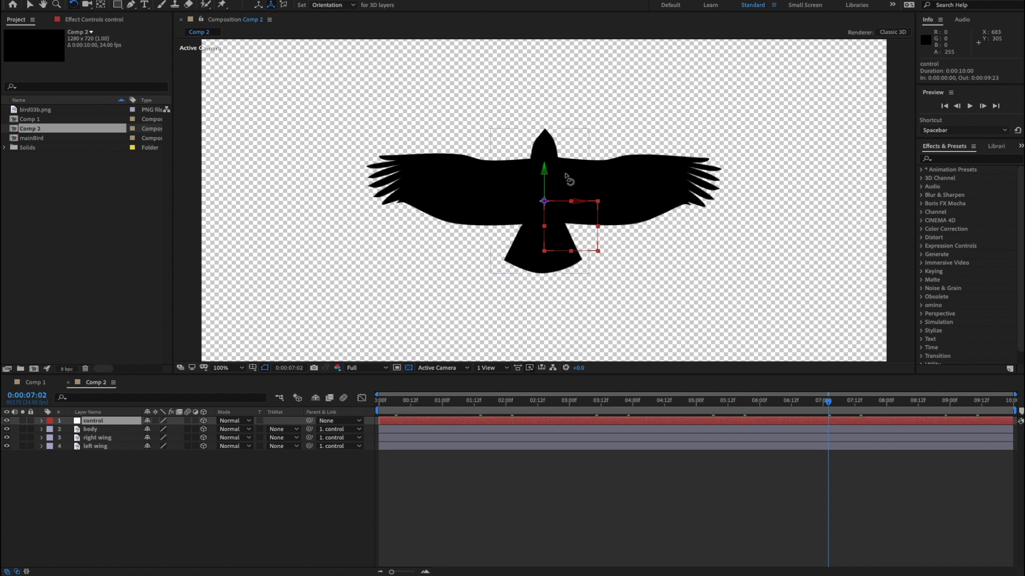
drag(550, 174, 520, 175)
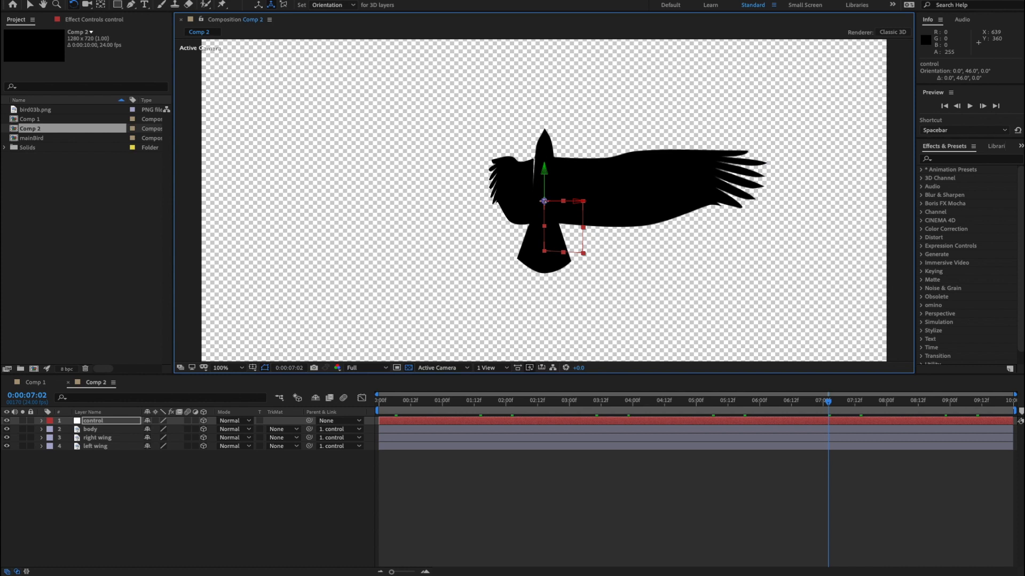
drag(543, 202, 515, 233)
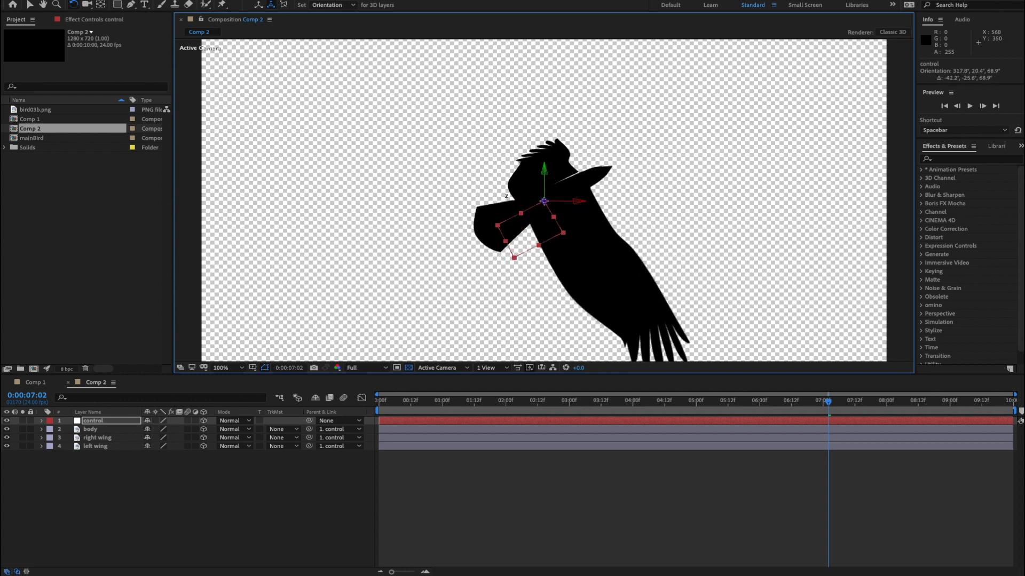
drag(630, 402, 435, 401)
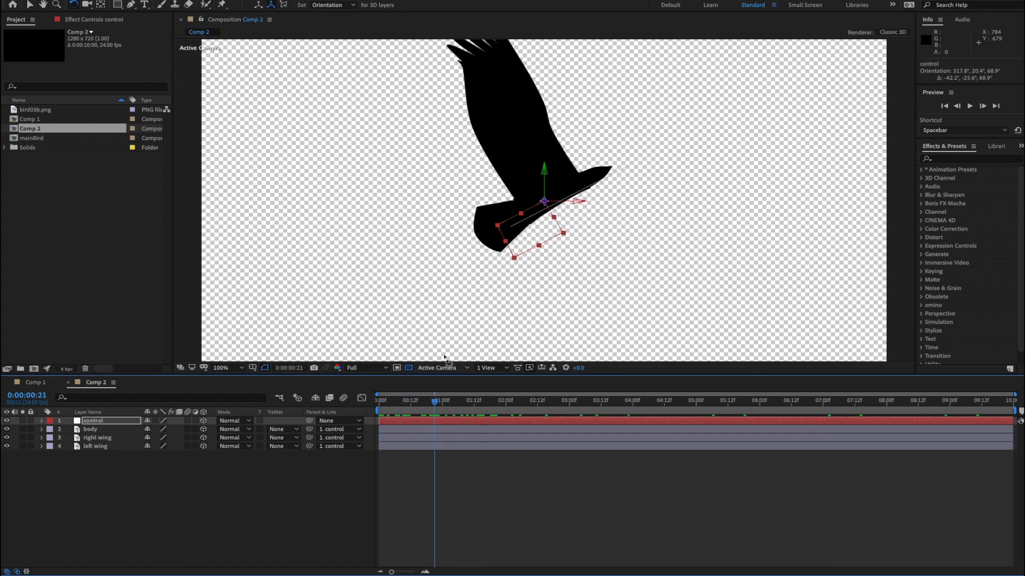
drag(542, 232, 538, 234)
drag(447, 398, 427, 401)
key(comma)
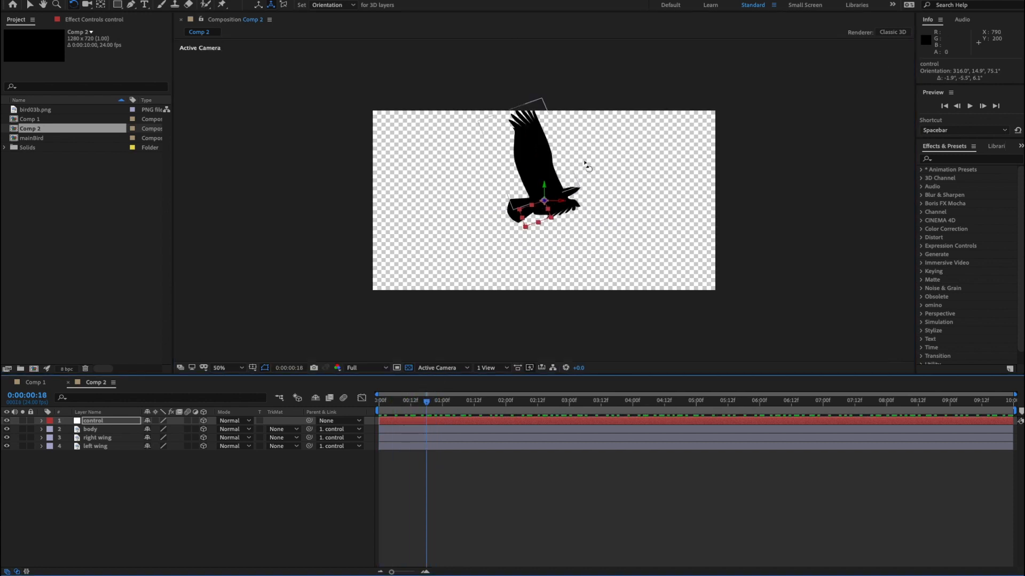
key(period)
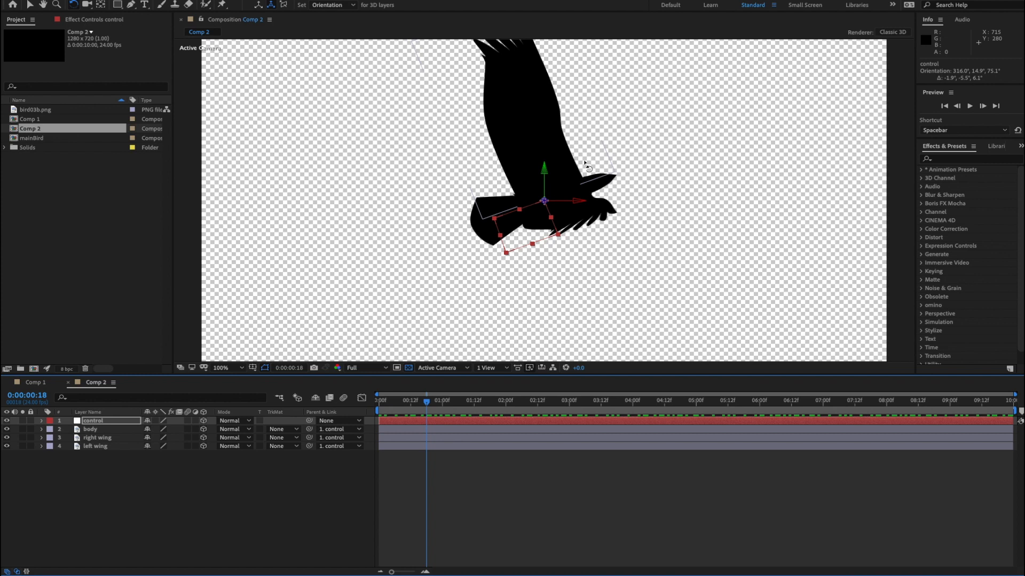
key(comma)
Move the control null down along its Y axis to keep the raised wing inside the frame, and preview the flap.
click(113, 421)
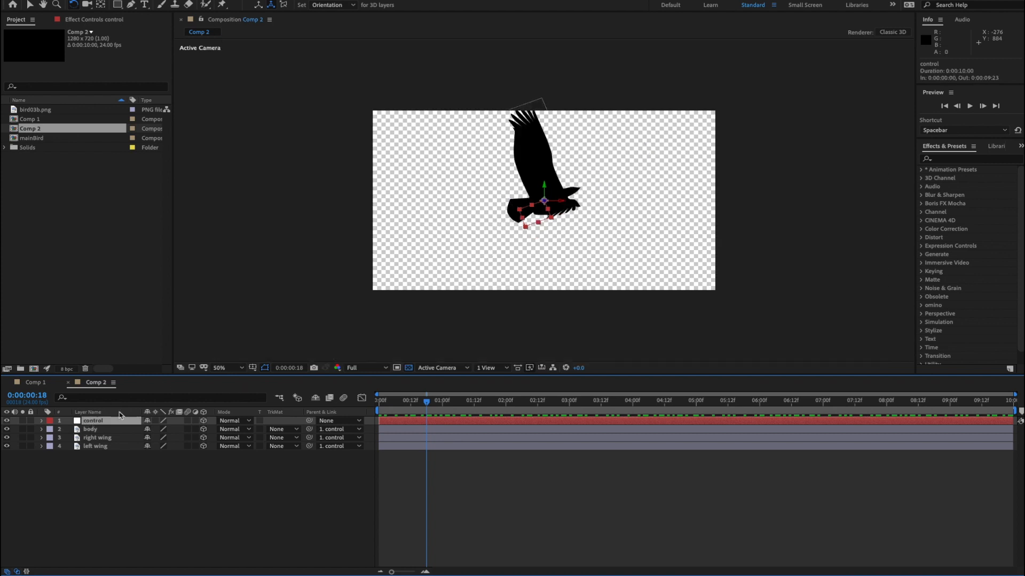
key(v)
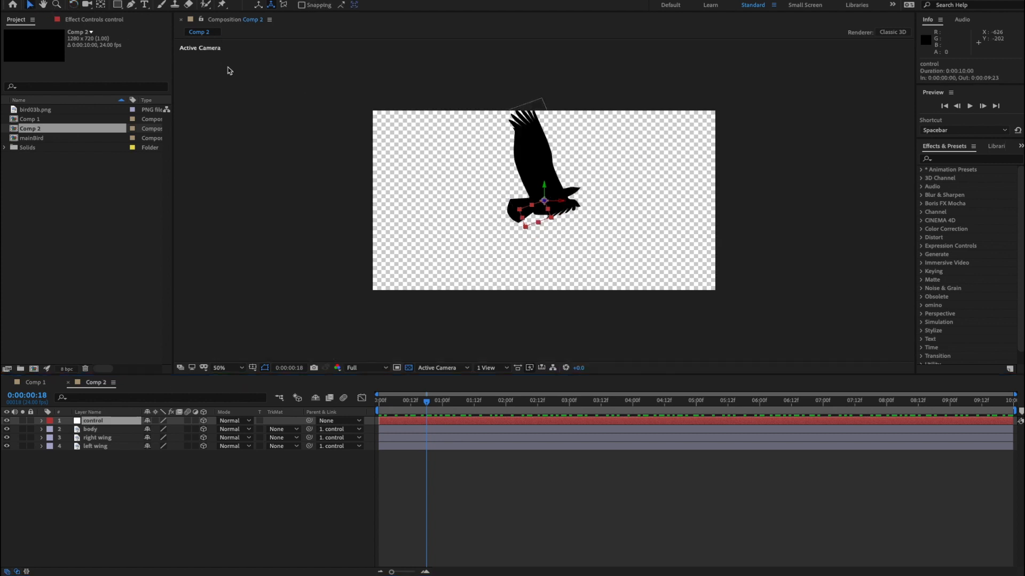
drag(546, 188, 547, 210)
key(space)
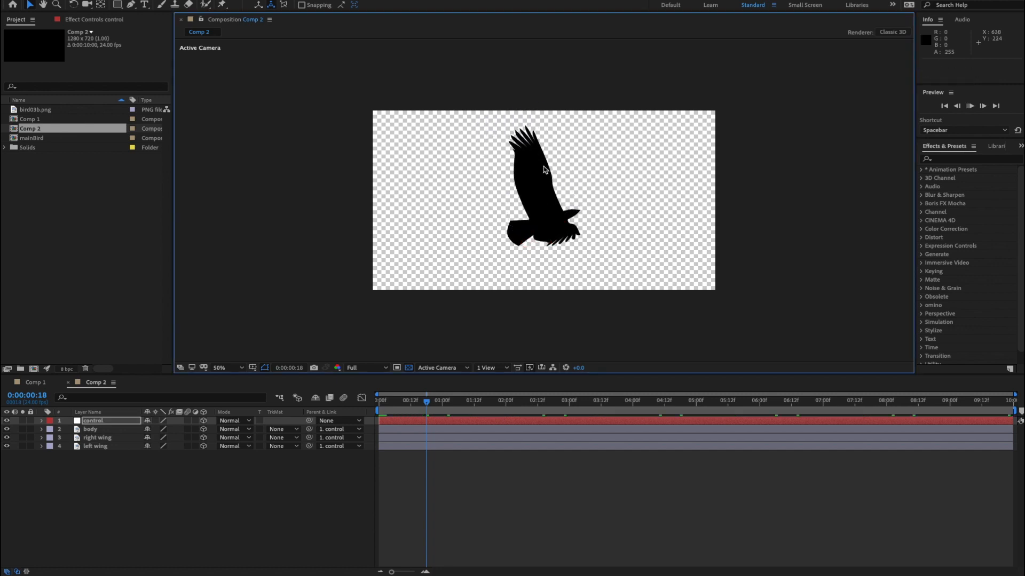
key(space)
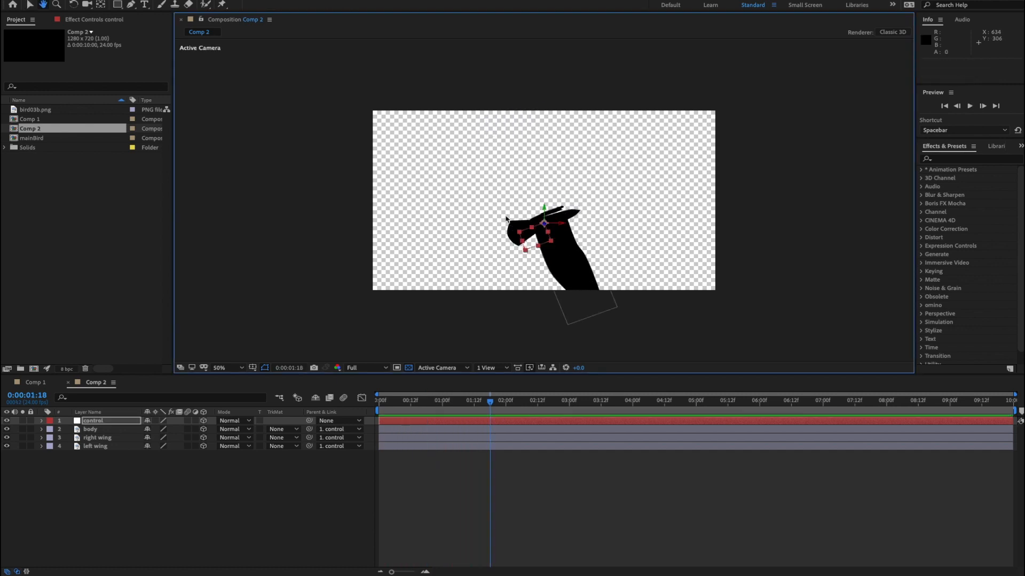
Scale the control null uniformly to 70% and preview the smaller bird.
click(93, 422)
key(s)
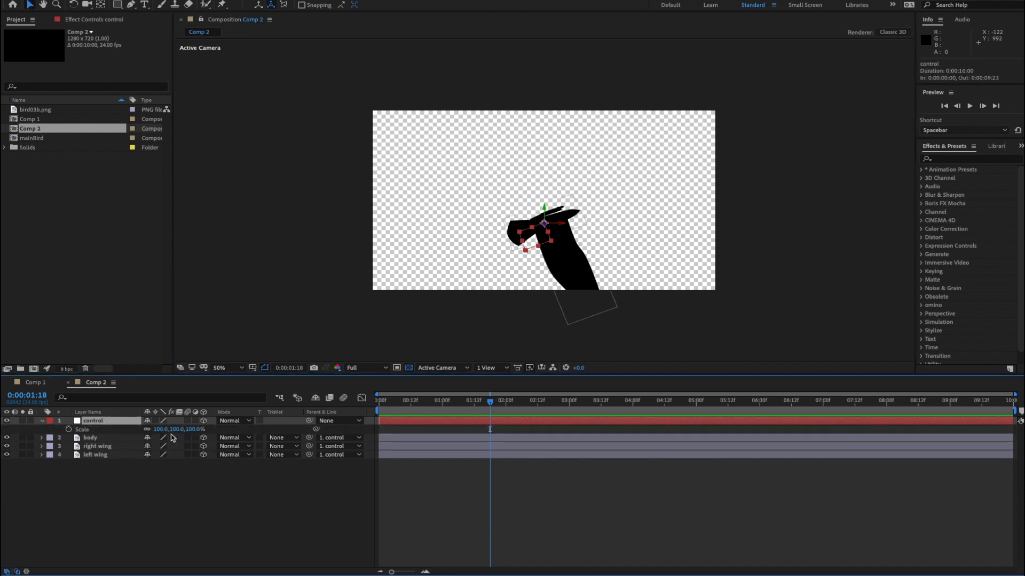
drag(176, 429, 161, 429)
click(204, 474)
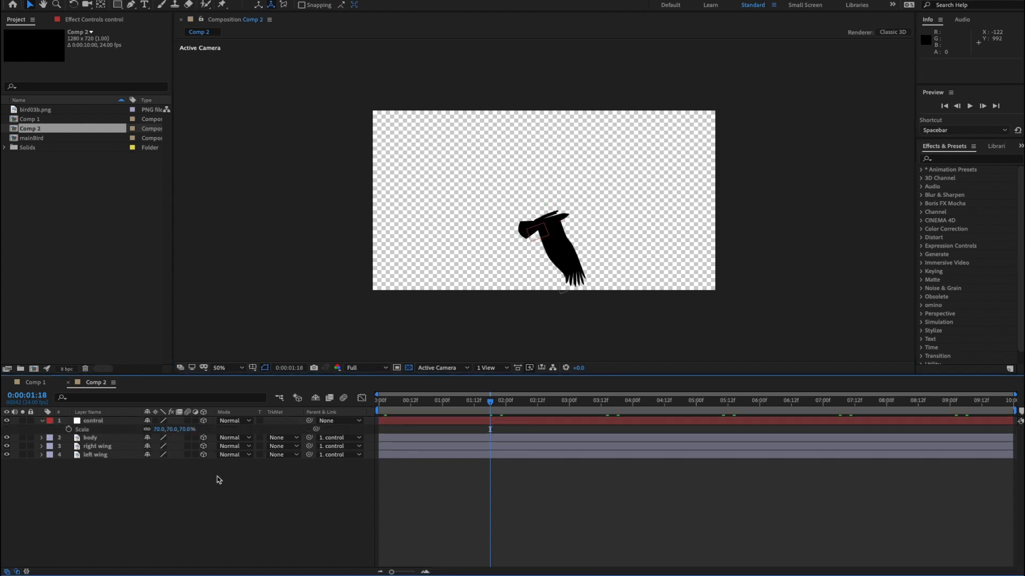
key(space)
key(space)
Move the control null slightly up along its Y axis and preview the animation.
click(95, 422)
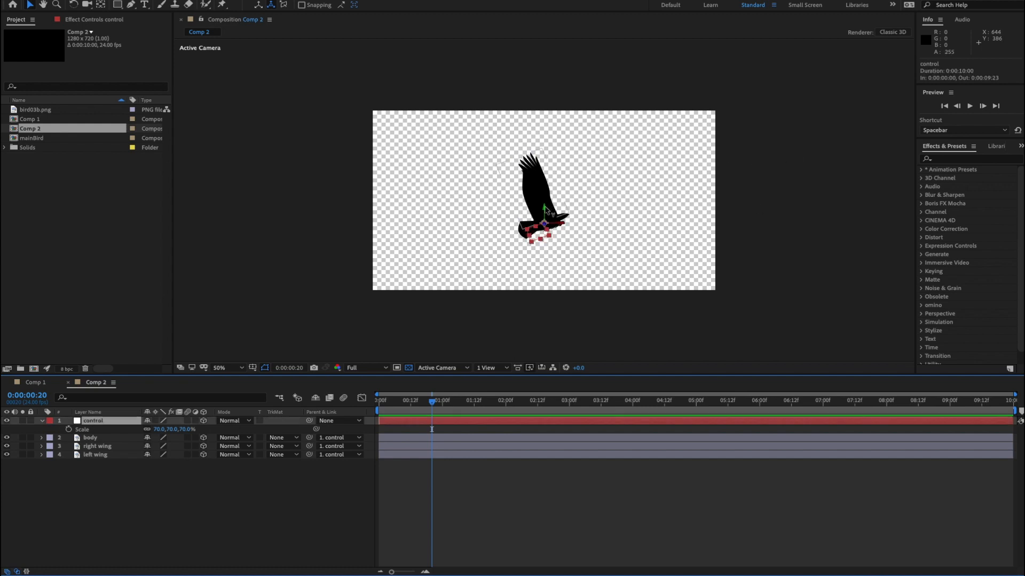
key(space)
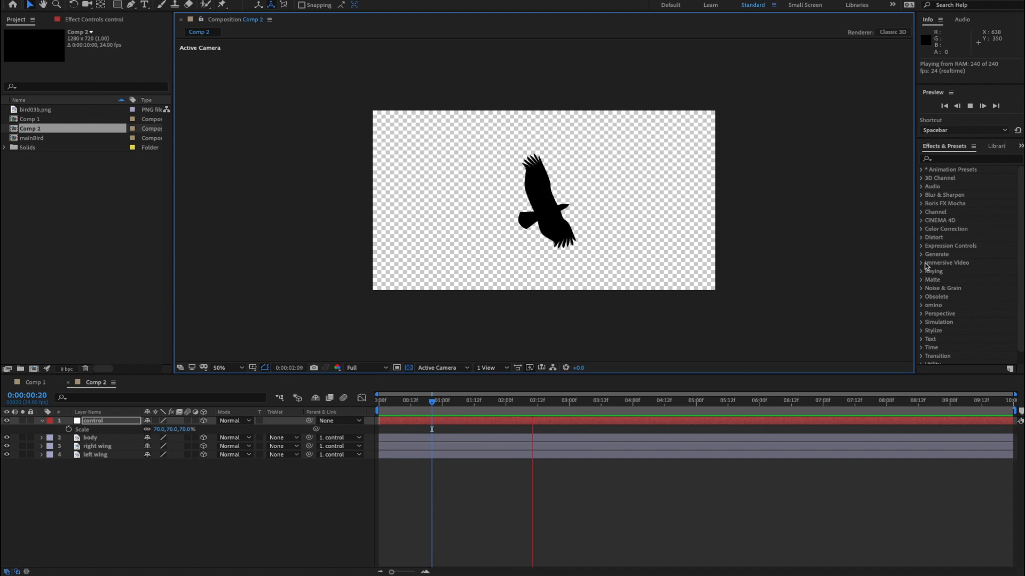
key(space)
Reveal both wings' Y Rotation keyframes, move the second pair earlier to about frame 15, and preview the faster flap.
click(118, 448)
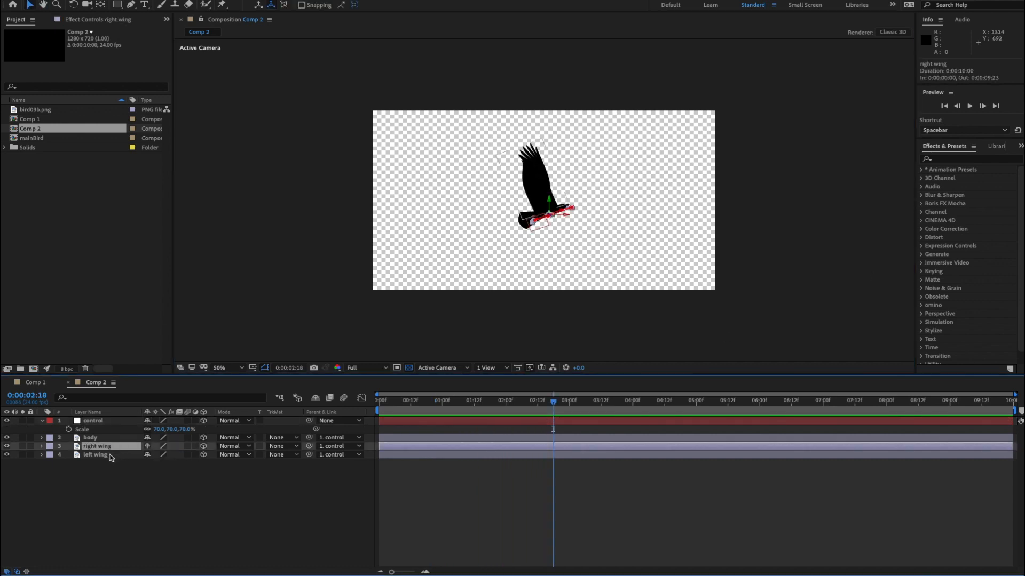
shift+click(111, 455)
key(u)
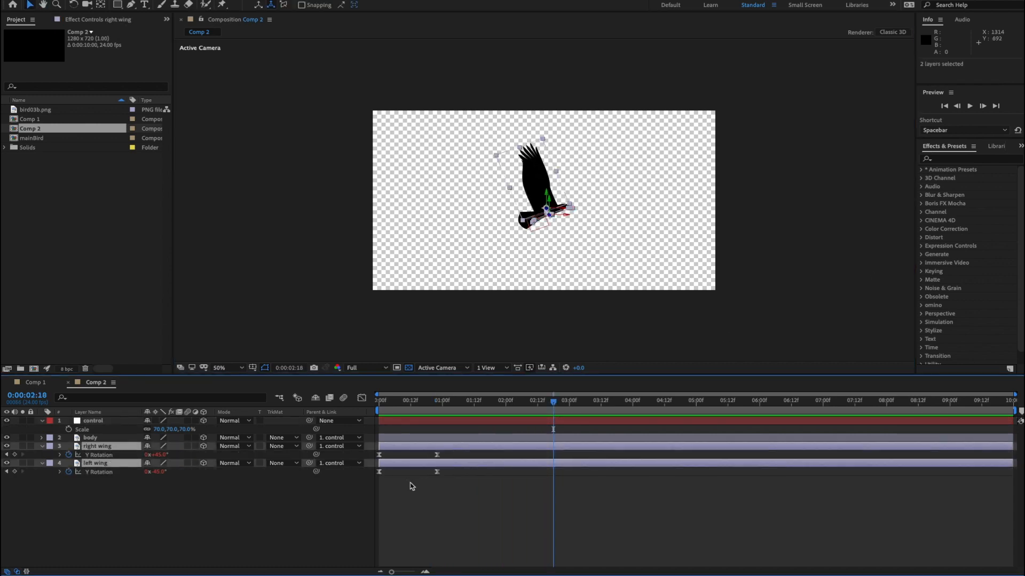
mouse_move(426, 481)
mouse_down()
mouse_move(457, 448)
mouse_move(419, 473)
mouse_up()
click(460, 496)
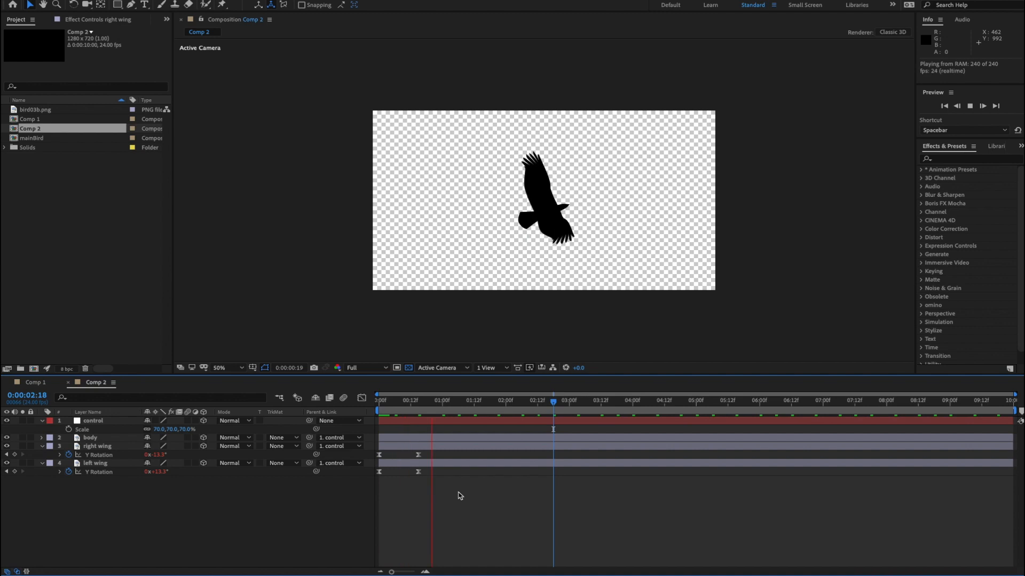
key(space)
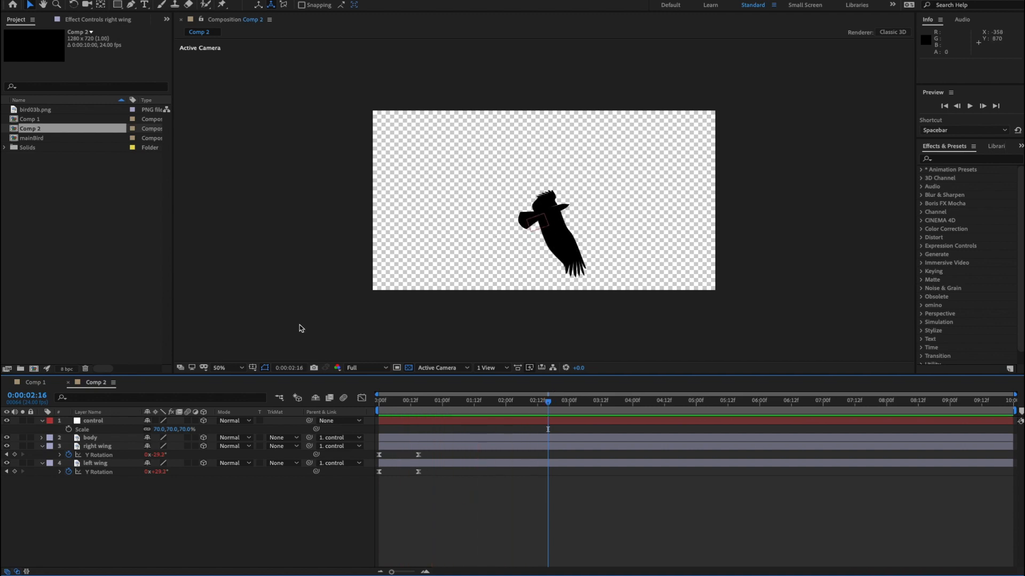
Select the left wing, nudge it slightly down toward the body to tighten the joint, and preview the flap.
key(period)
key(period)
click(238, 367)
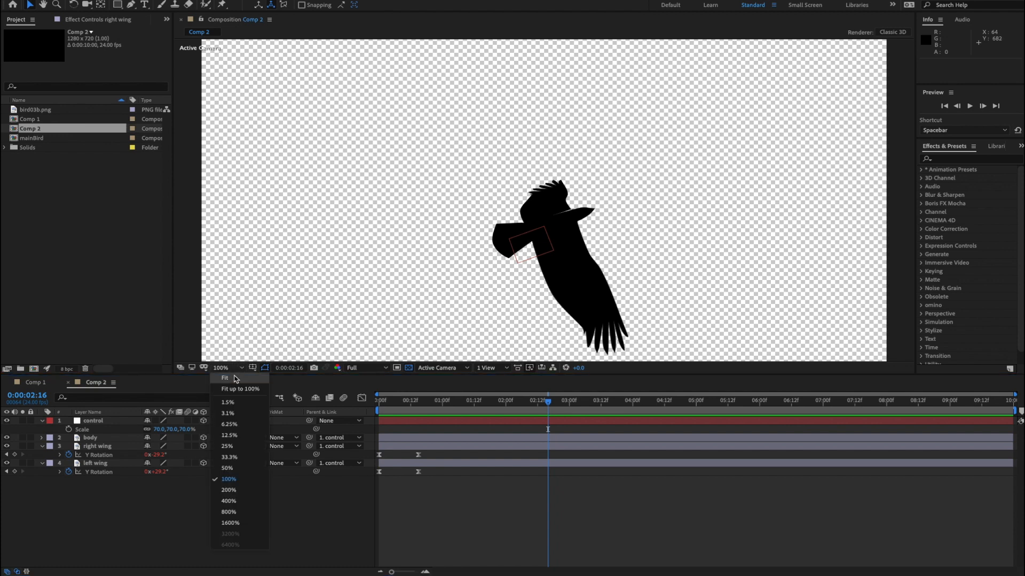
click(242, 380)
click(583, 202)
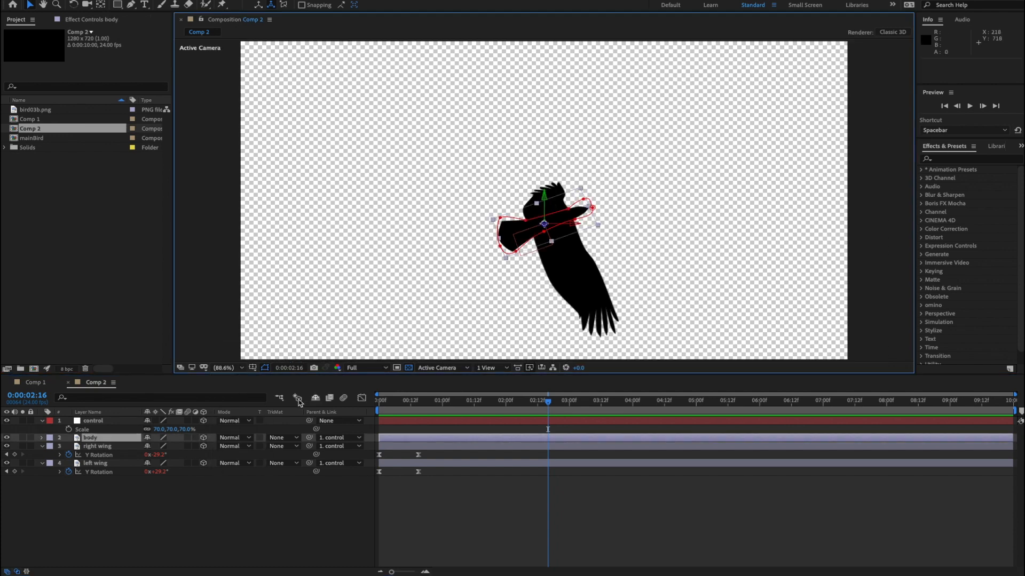
click(161, 507)
click(103, 464)
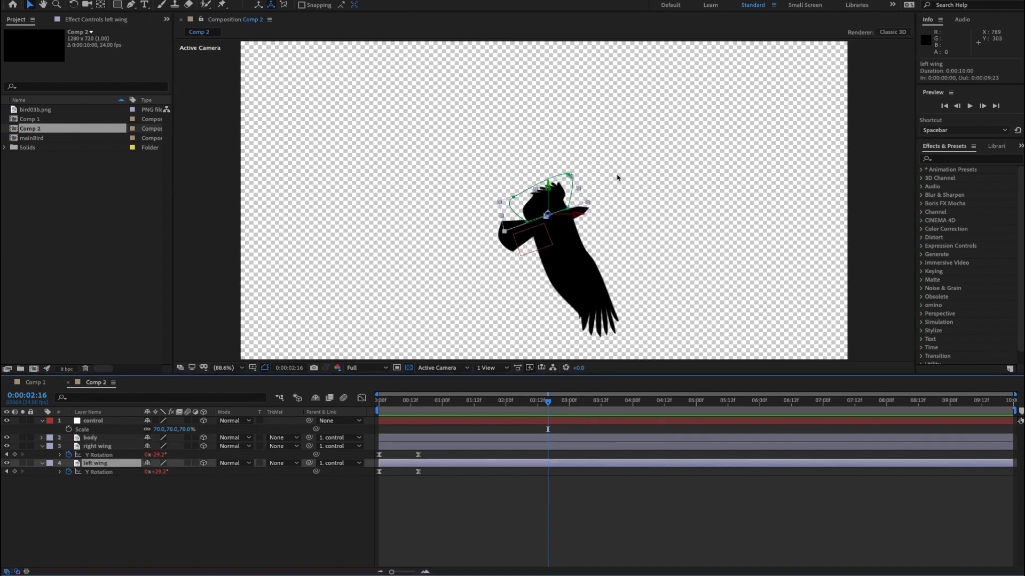
key(z)
click(556, 208)
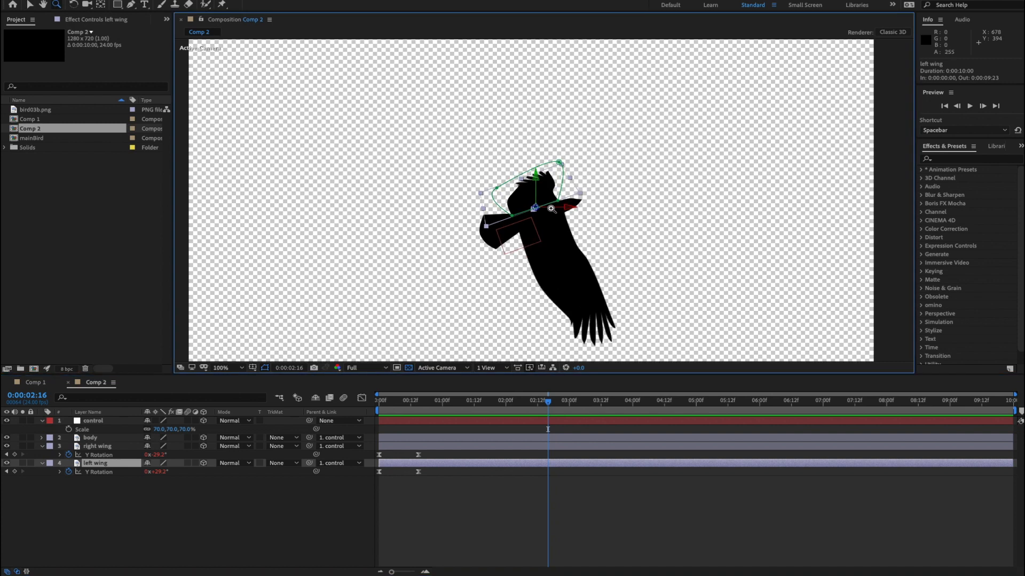
click(551, 209)
click(28, 4)
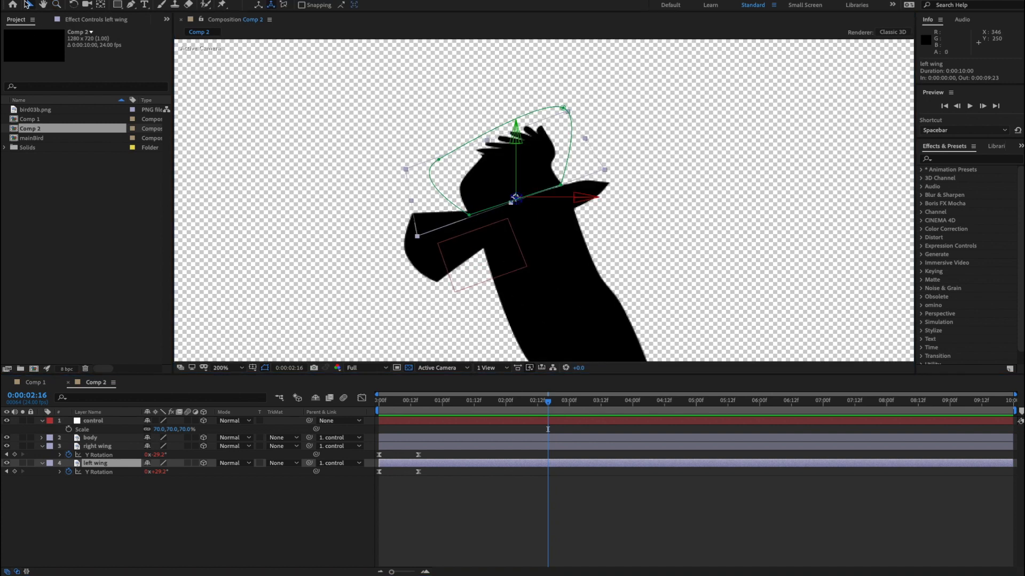
drag(521, 145, 530, 164)
key(space)
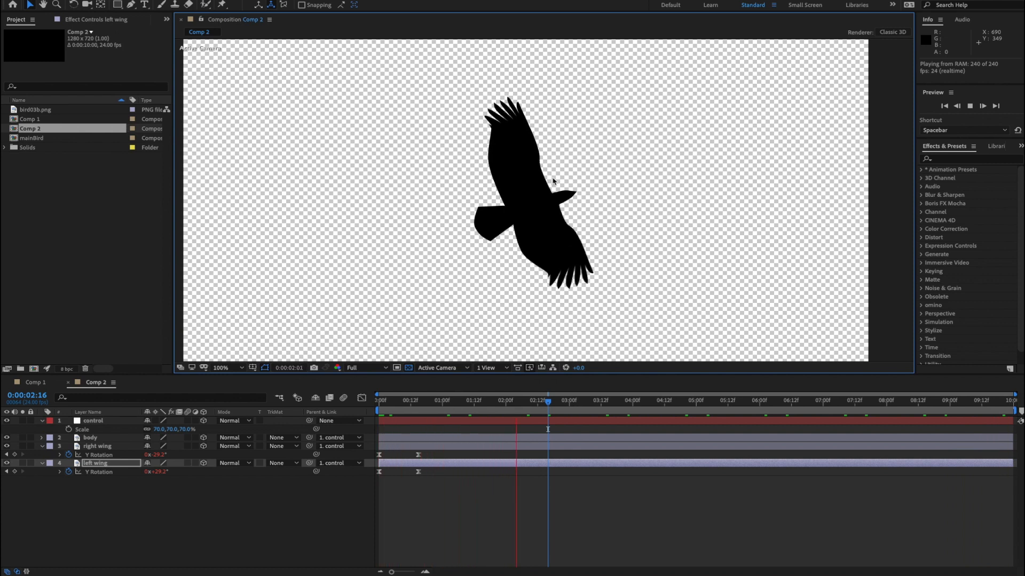
Deselect all layers and preview the bird's flap in the full frame at 50% magnification.
key(h)
key(space)
key(comma)
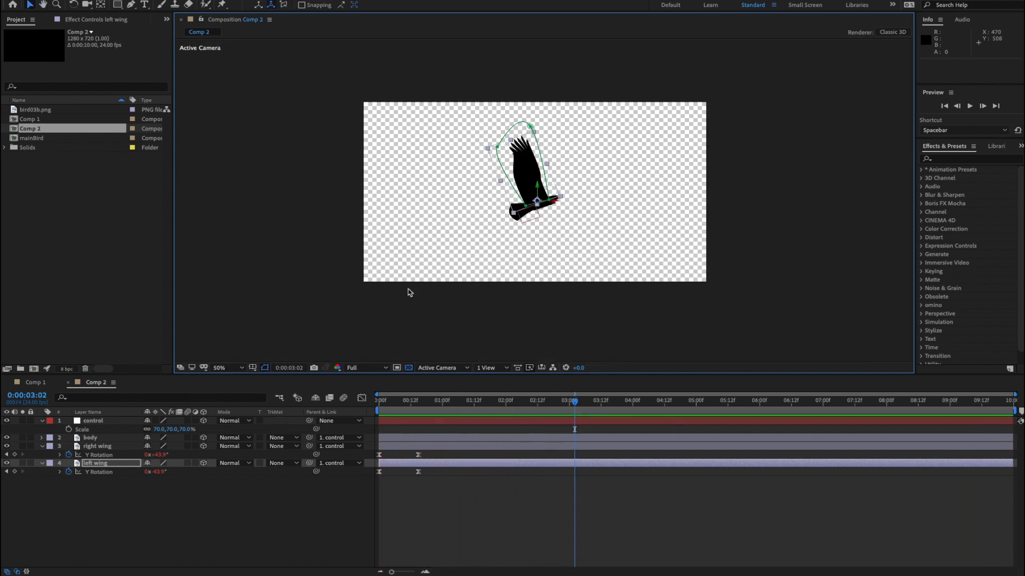
click(233, 527)
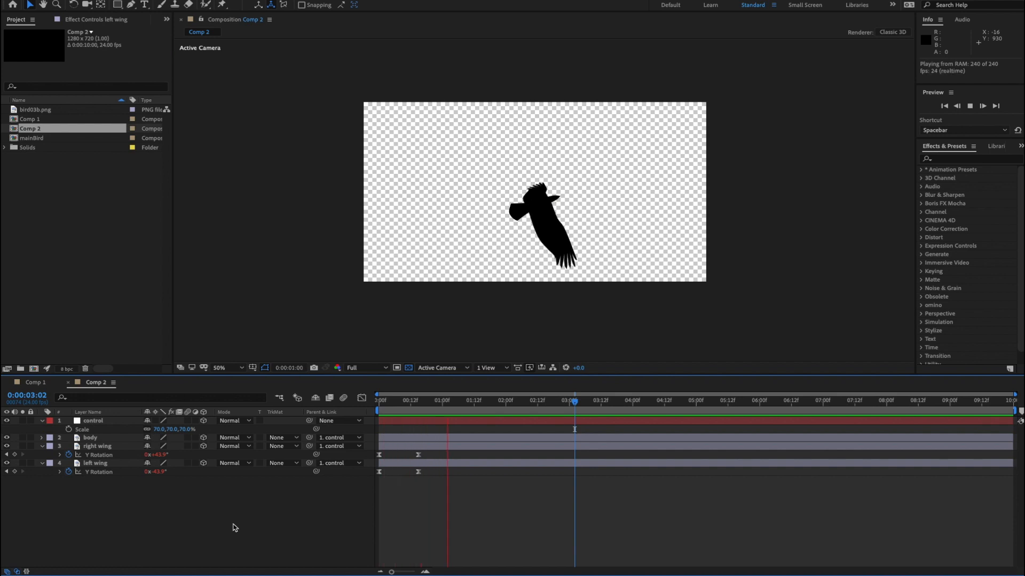
key(space)
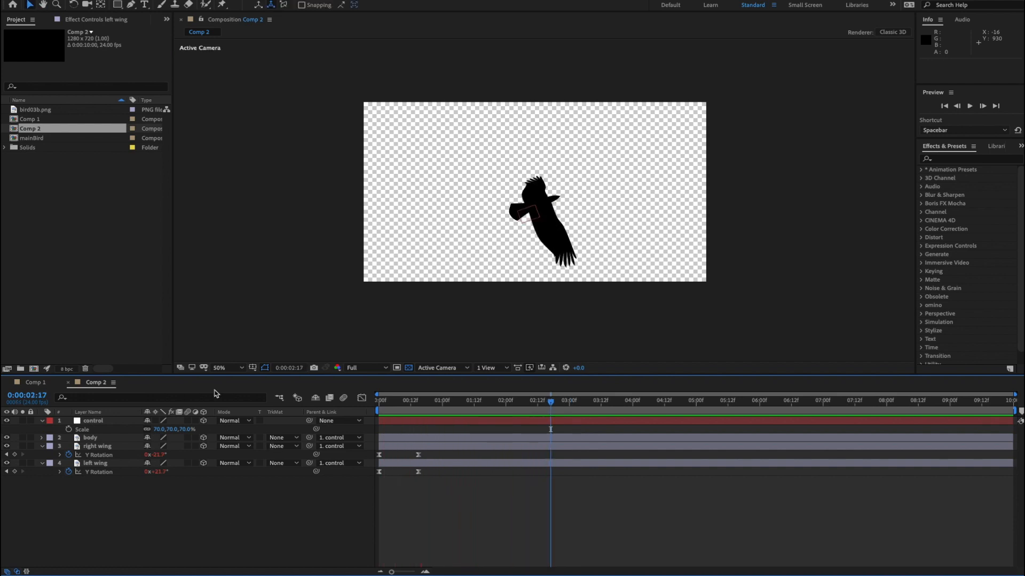
Set the control null's Orientation to about 302°, 15.9°, 84.1° and preview the bird flapping from the new angle.
click(101, 421)
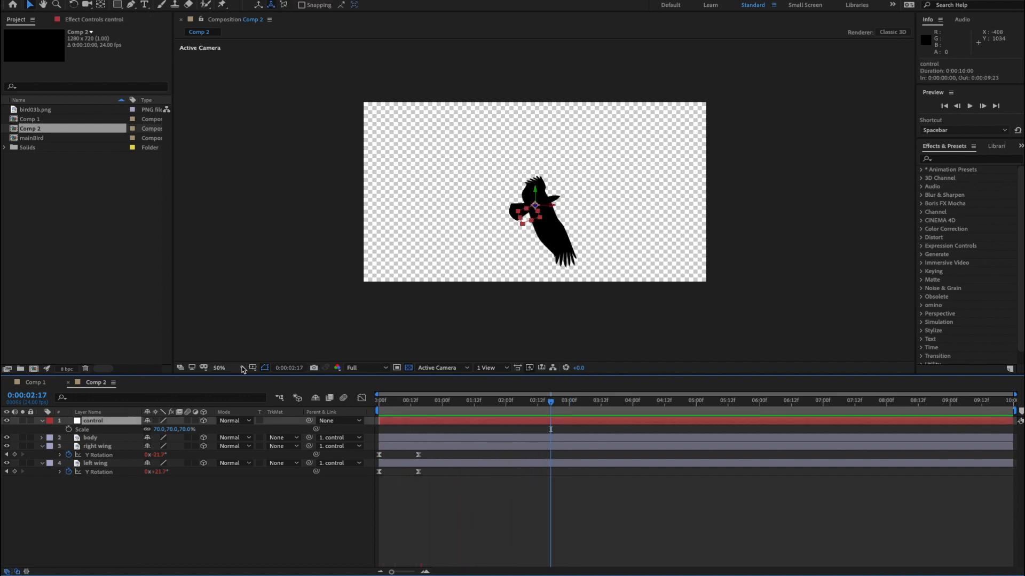
key(r)
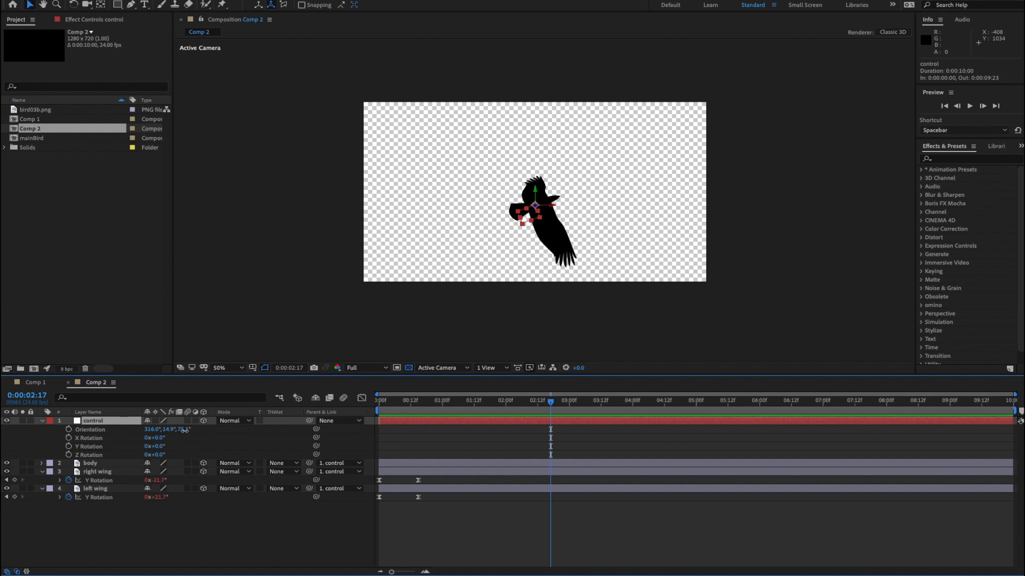
drag(184, 430, 146, 432)
key(space)
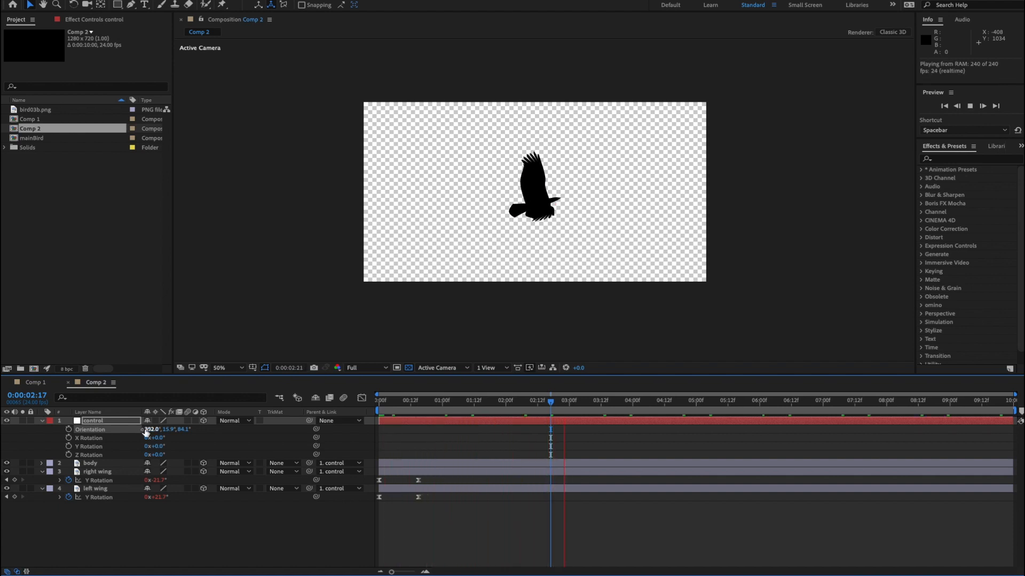
key(space)
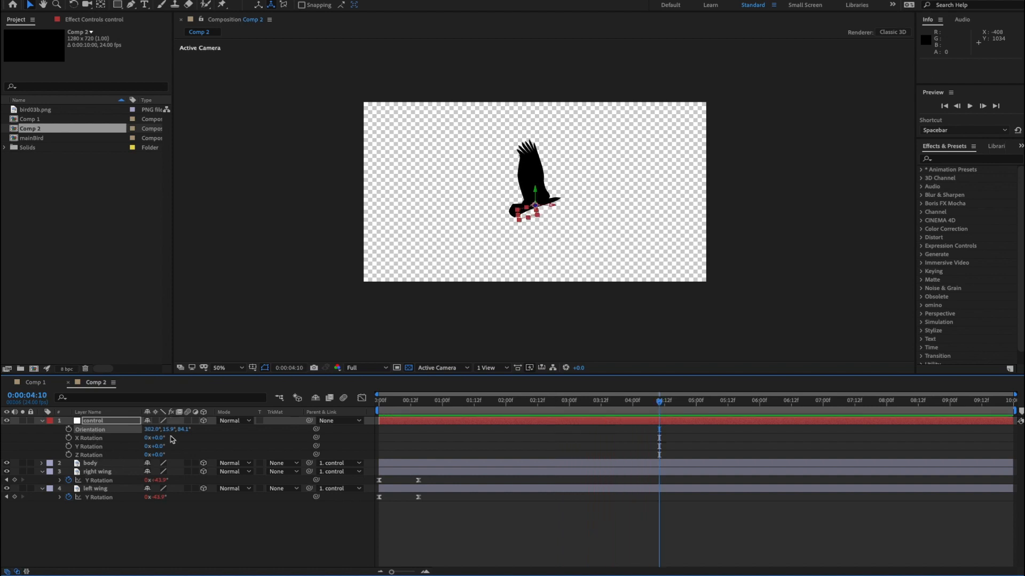
Move the control layer up 50 px to Y position 362 and preview the flapping animation.
key(space)
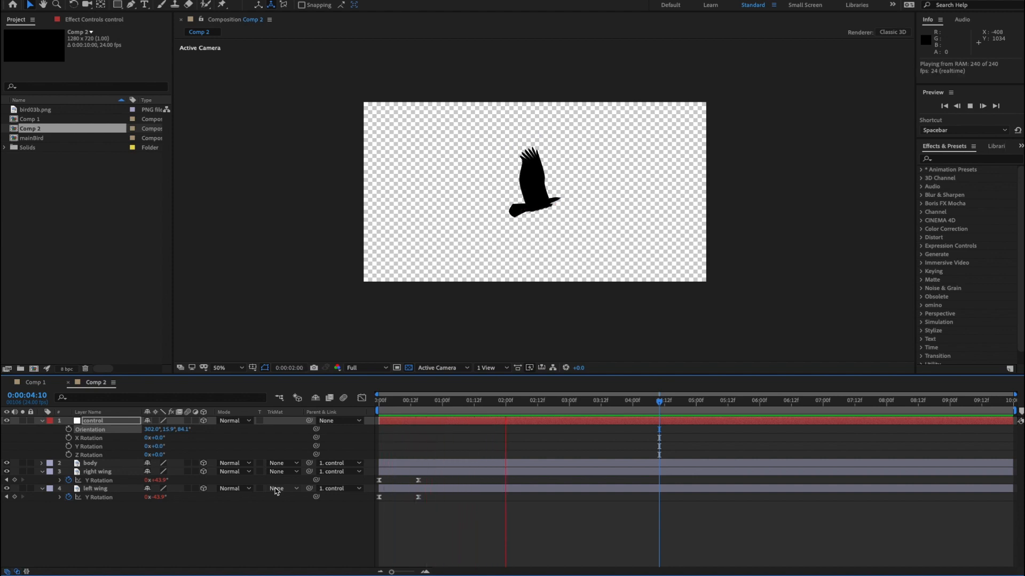
key(space)
click(107, 422)
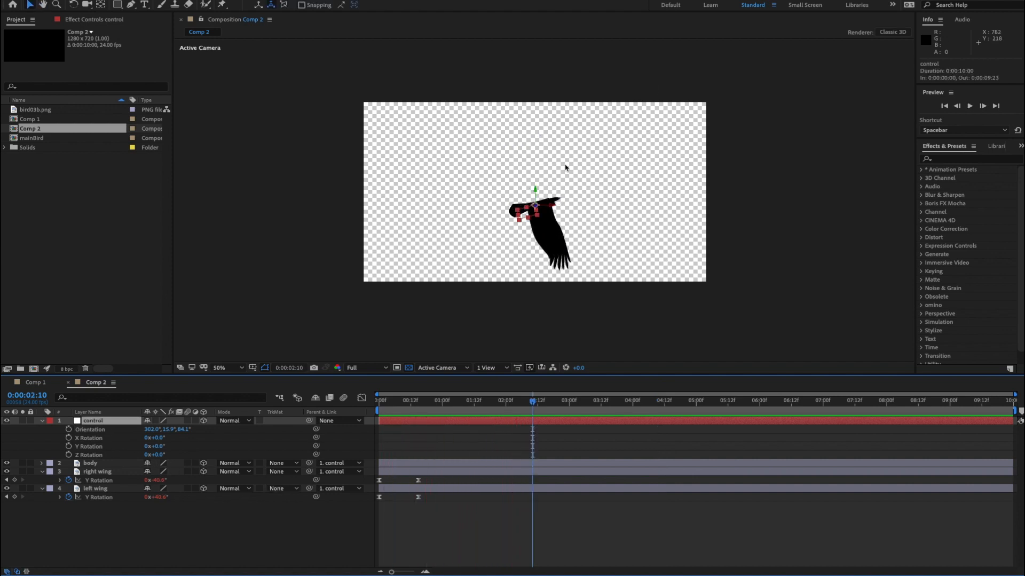
drag(539, 187, 535, 175)
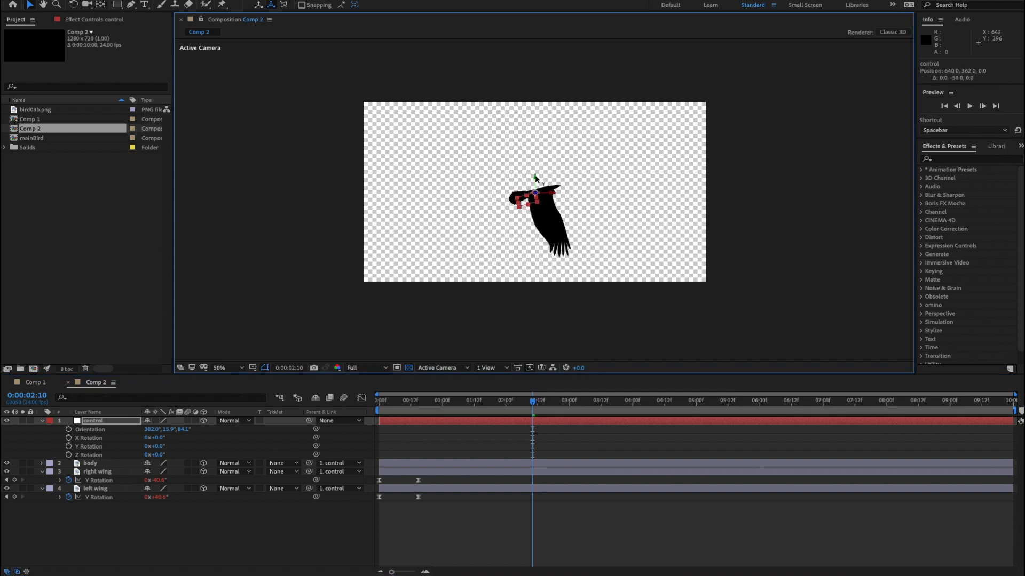
key(space)
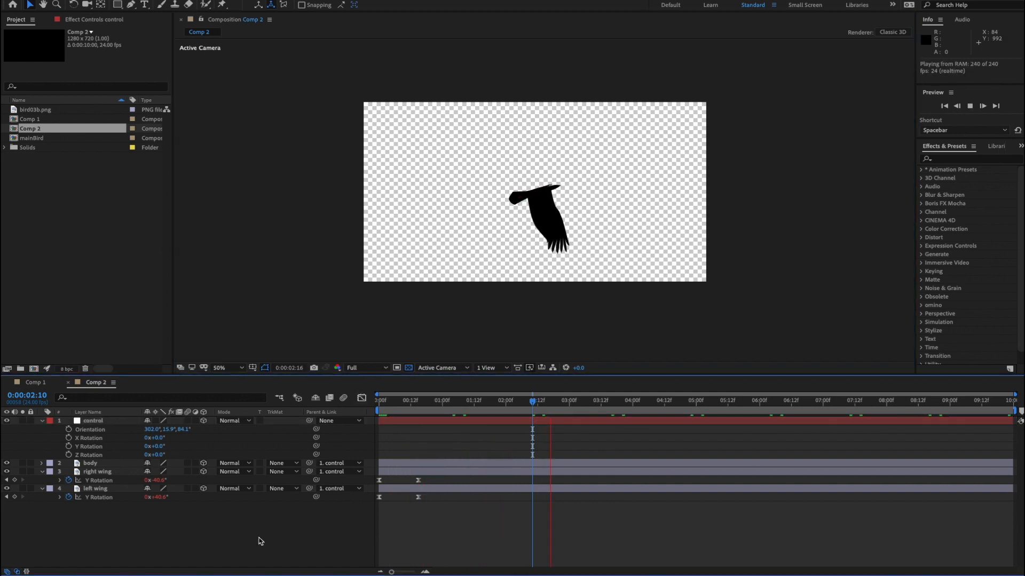
key(space)
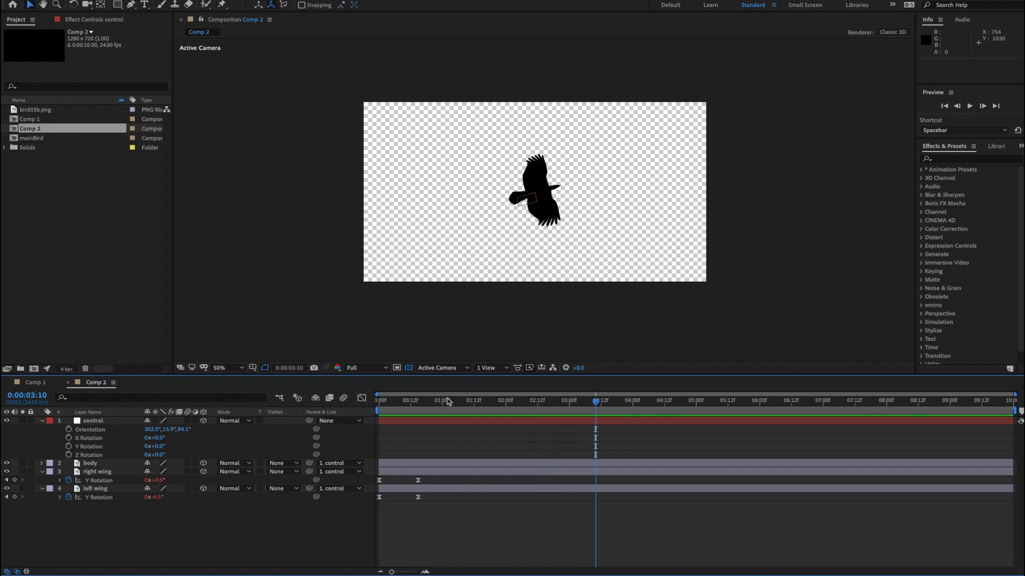
At the start of the composition, add a Position keyframe to the control layer with its Y value at 263.
drag(448, 401, 368, 404)
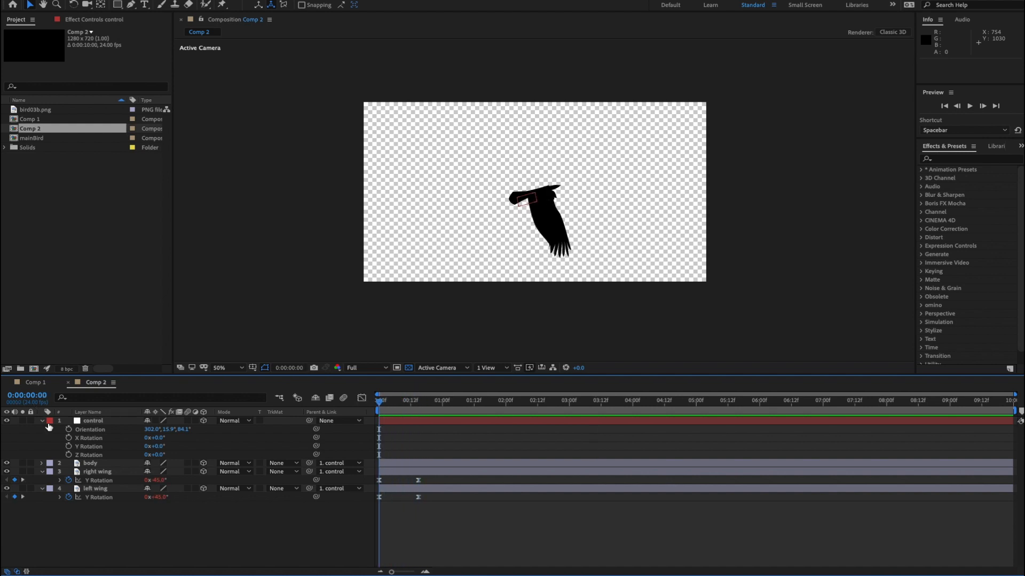
click(90, 421)
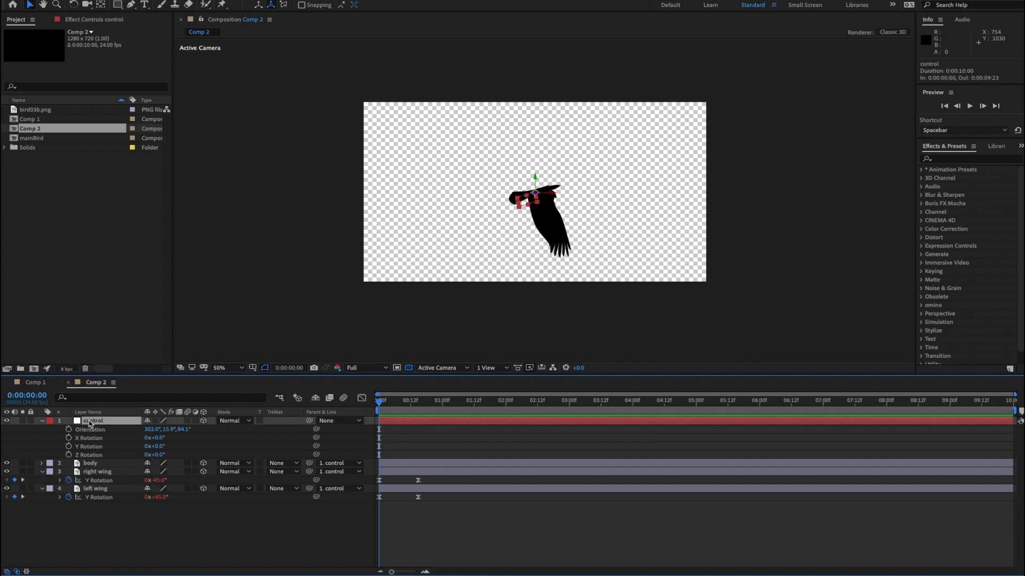
key(p)
click(69, 430)
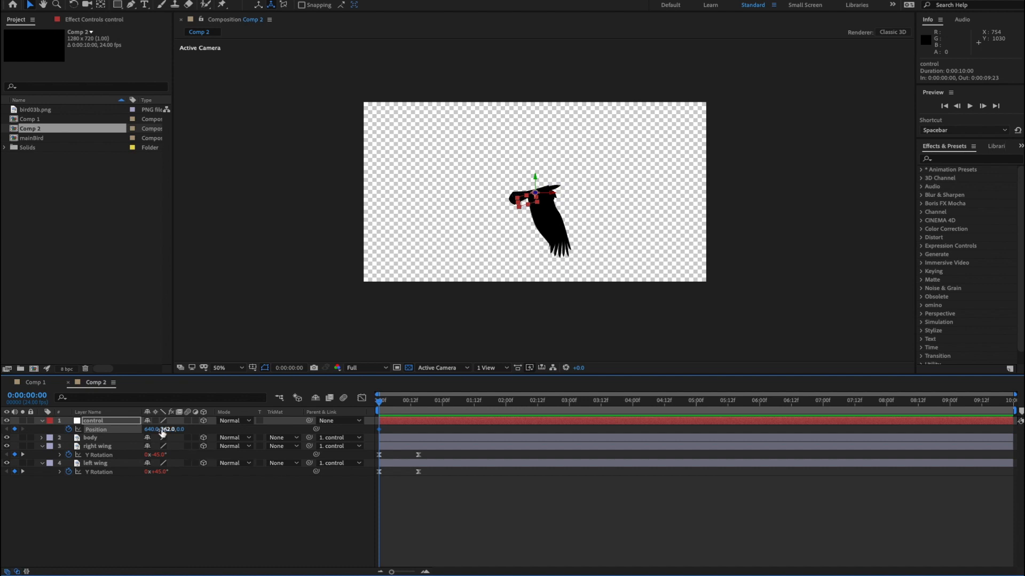
drag(164, 434, 107, 430)
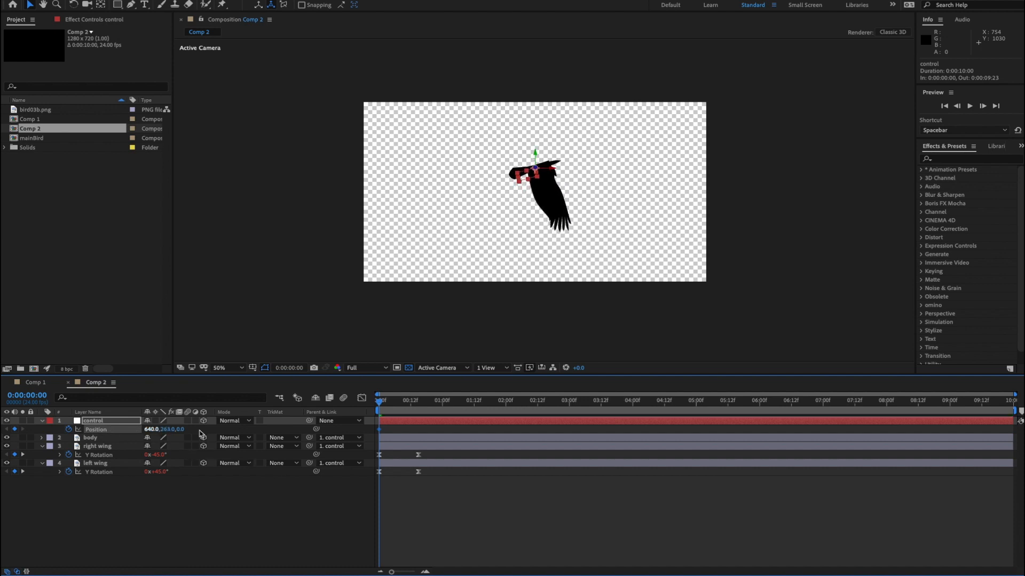
At frame 15, keyframe the control layer's Y position at 346 and preview the motion.
key(k)
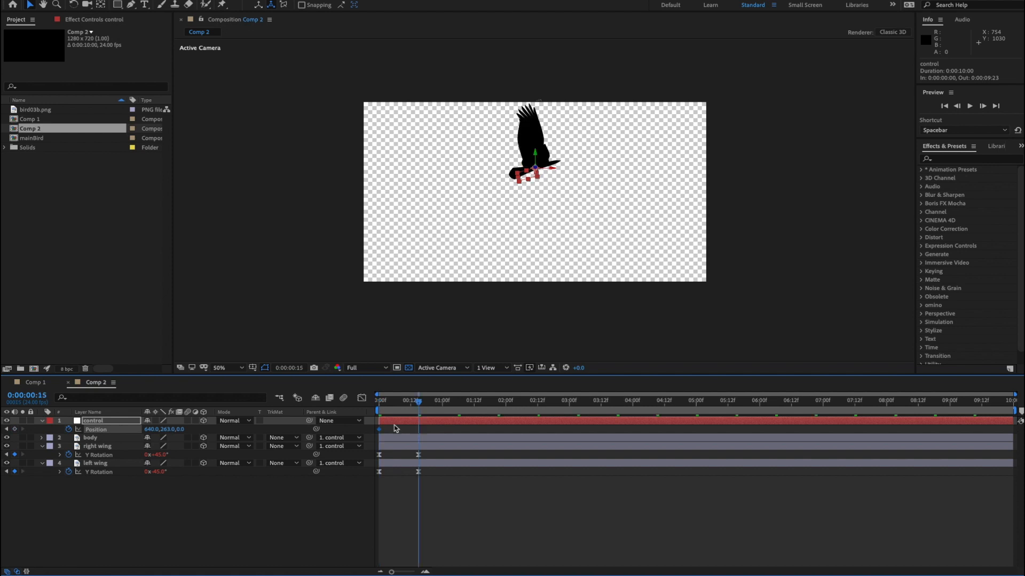
key(ctrl+z)
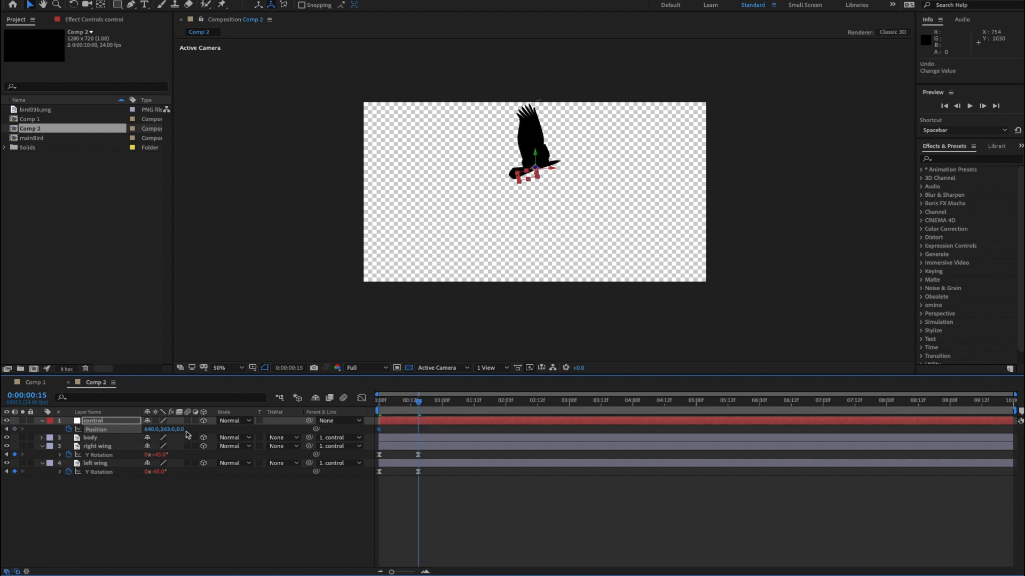
drag(170, 430, 212, 433)
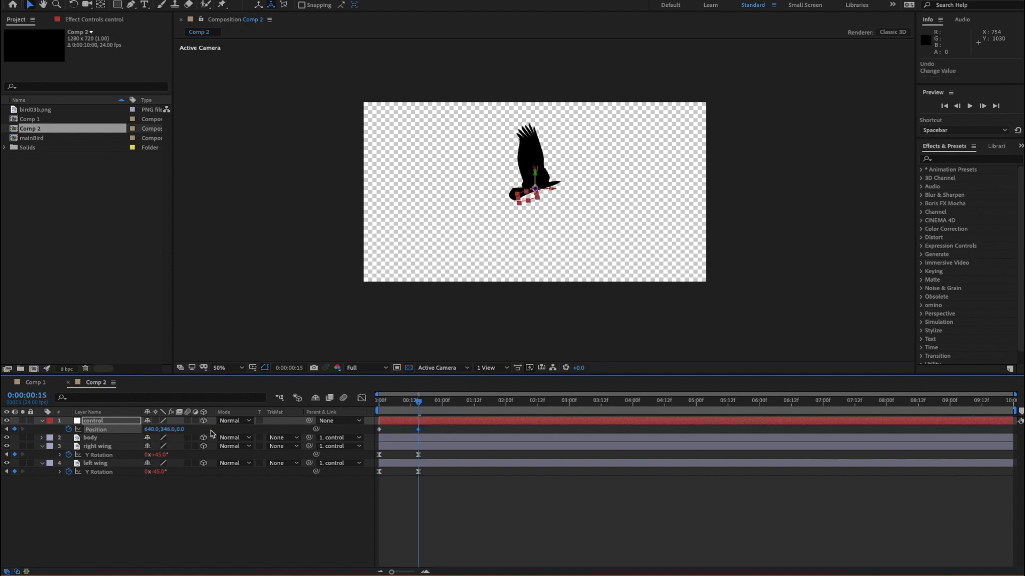
key(space)
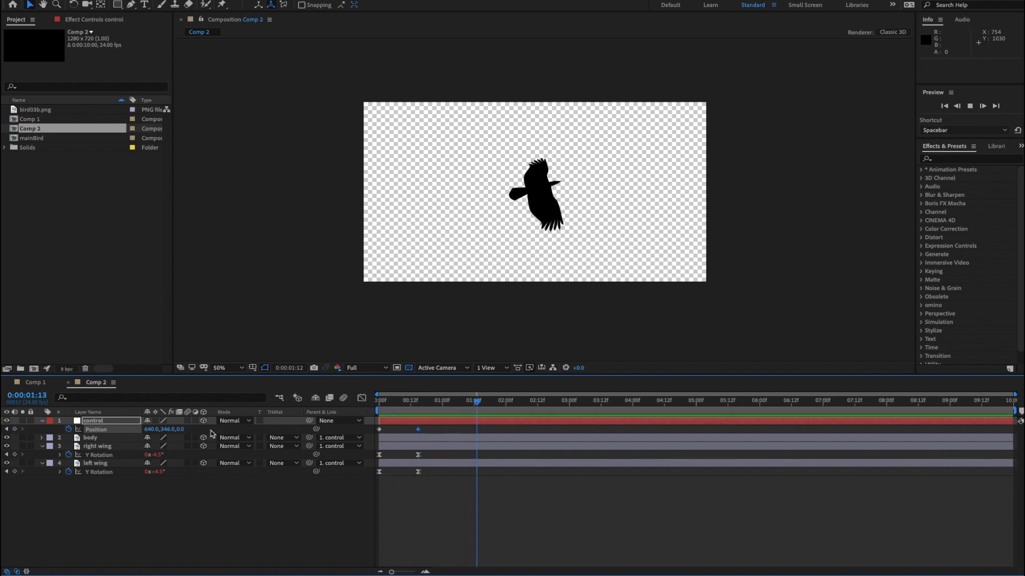
key(space)
Apply Easy Ease to both Position keyframes of the control layer.
drag(441, 433, 374, 426)
right_click(418, 430)
mouse_move(457, 545)
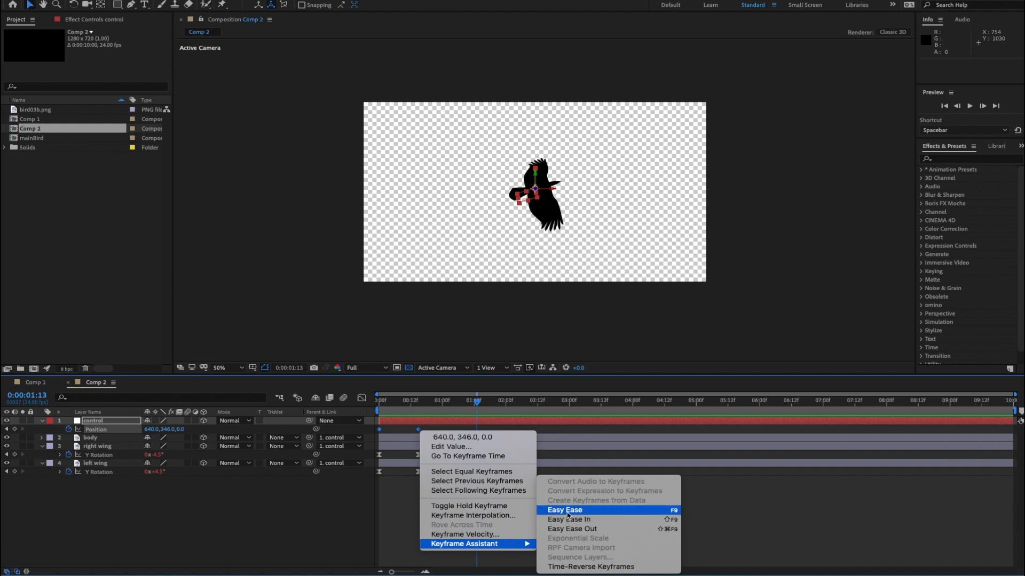
click(597, 507)
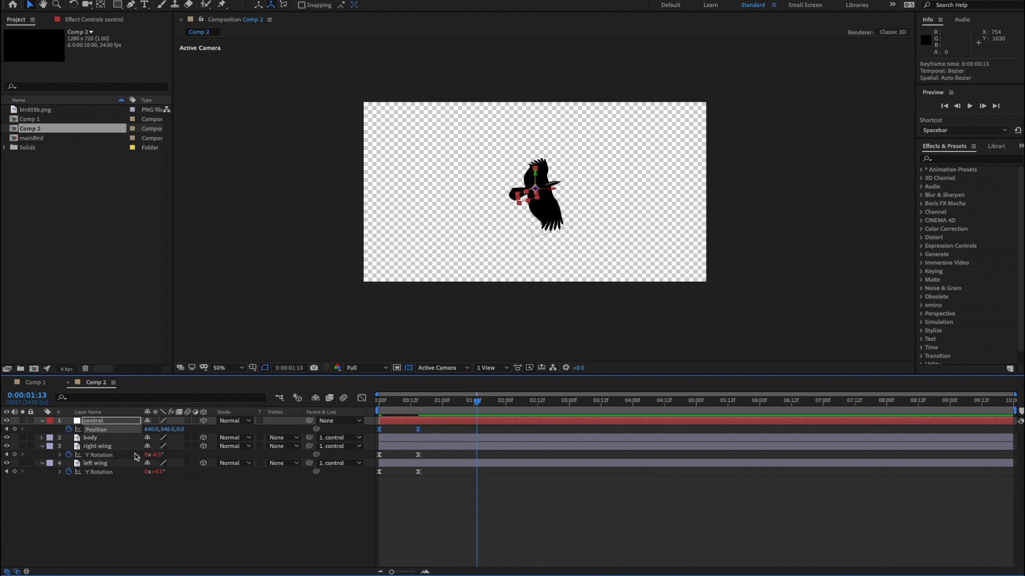
Copy the right wing's loopOut(type="pingpong") expression onto the control layer's Position and preview the looping motion.
click(109, 455)
text(loopOut(type="pingpong"))
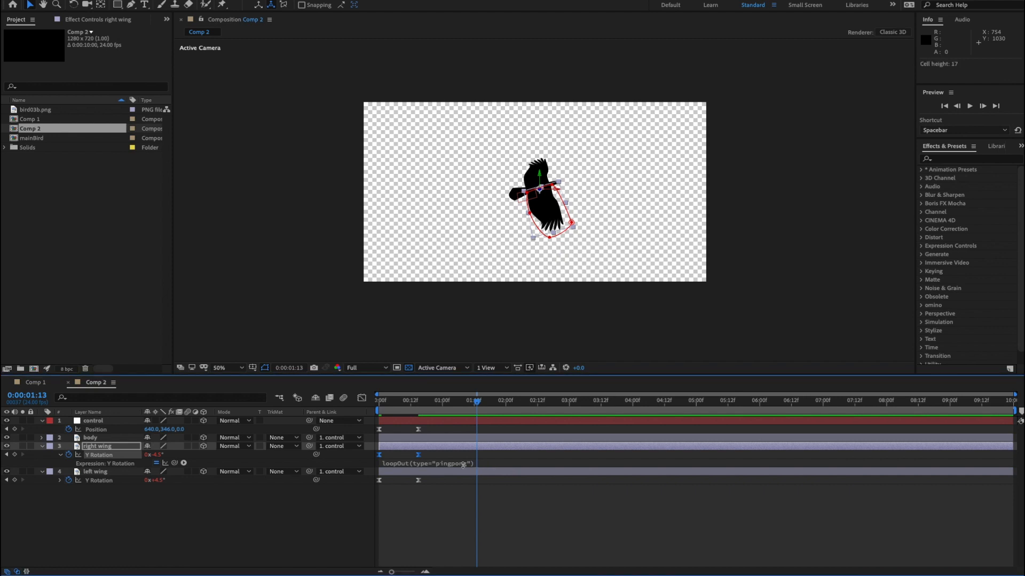
click(114, 465)
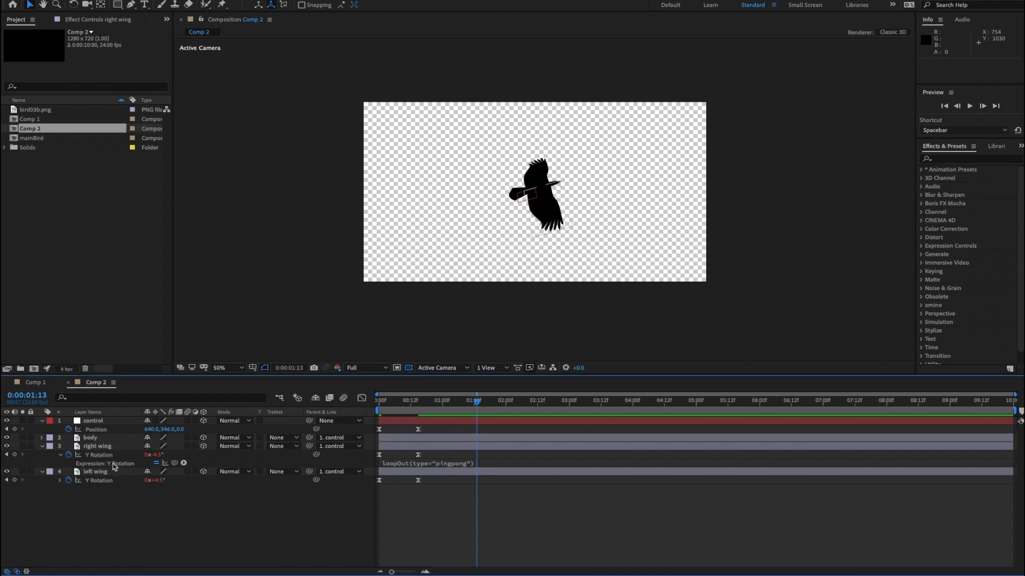
click(443, 464)
key(ctrl+c)
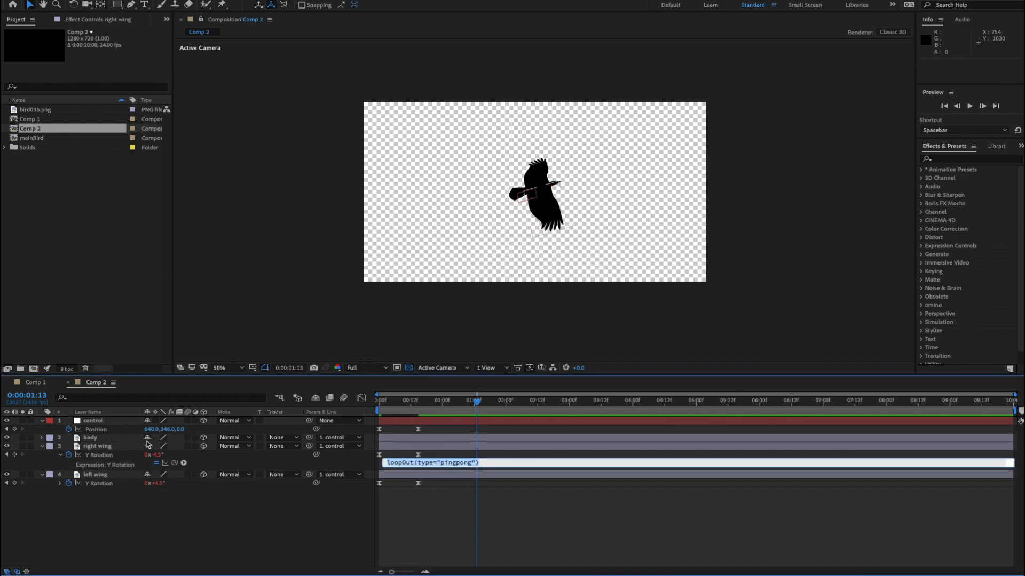
alt+click(69, 430)
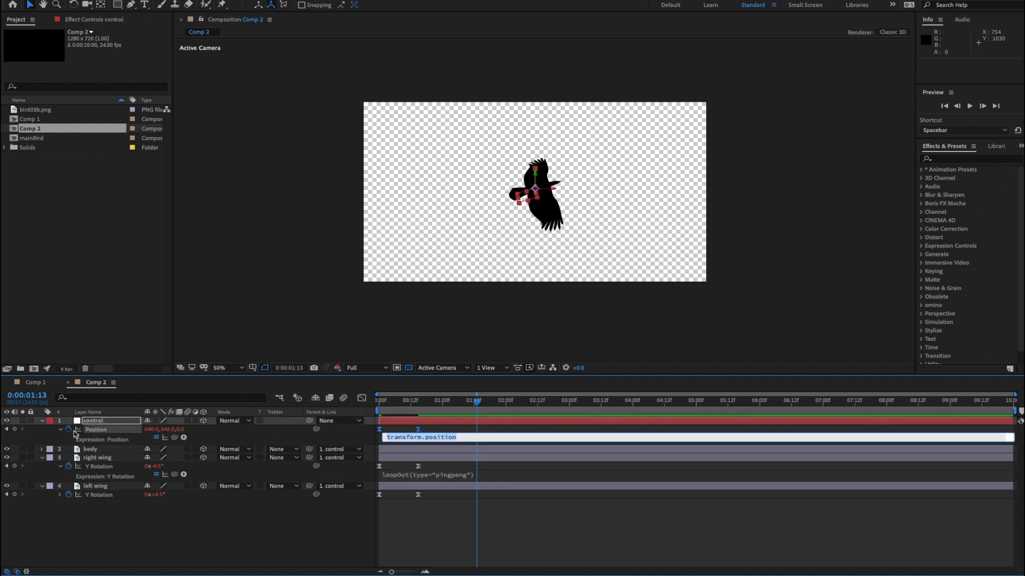
key(ctrl+v)
key(KP_Enter)
key(space)
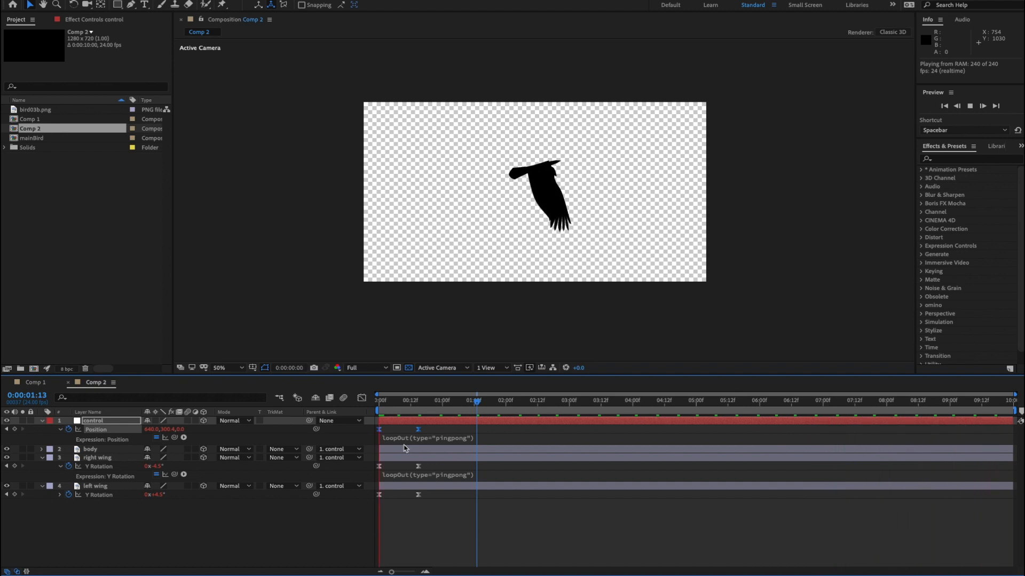
key(space)
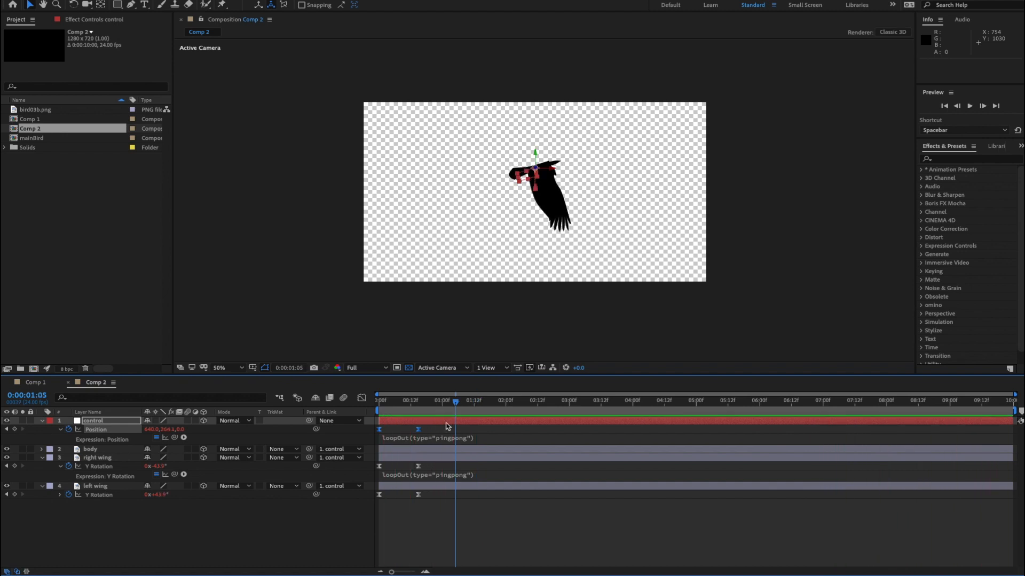
drag(459, 408, 519, 412)
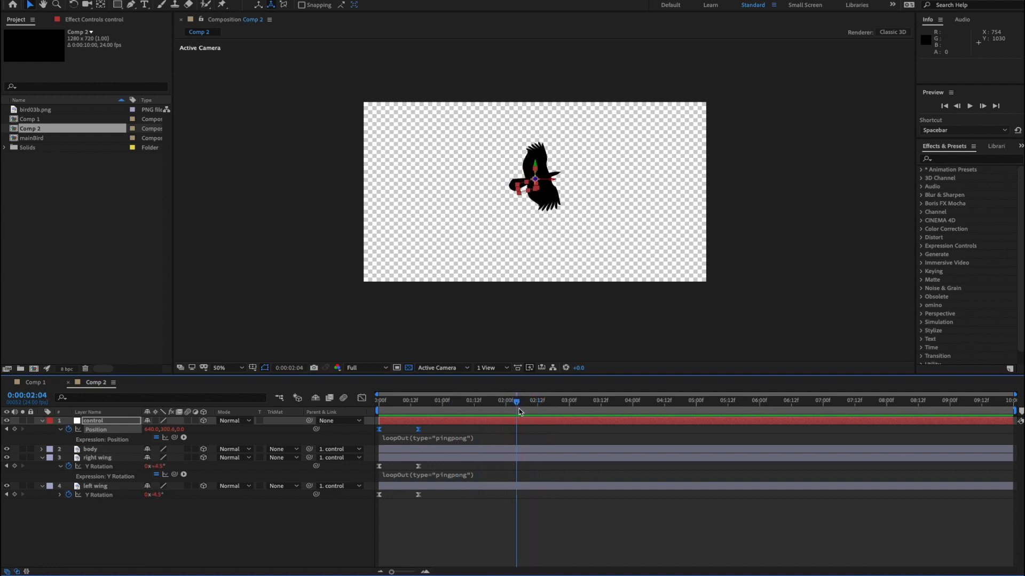
Set the control layer's X Orientation to 312°, keeping 15.9° and 84.1° for Y and Z, and preview the bird.
click(96, 422)
key(r)
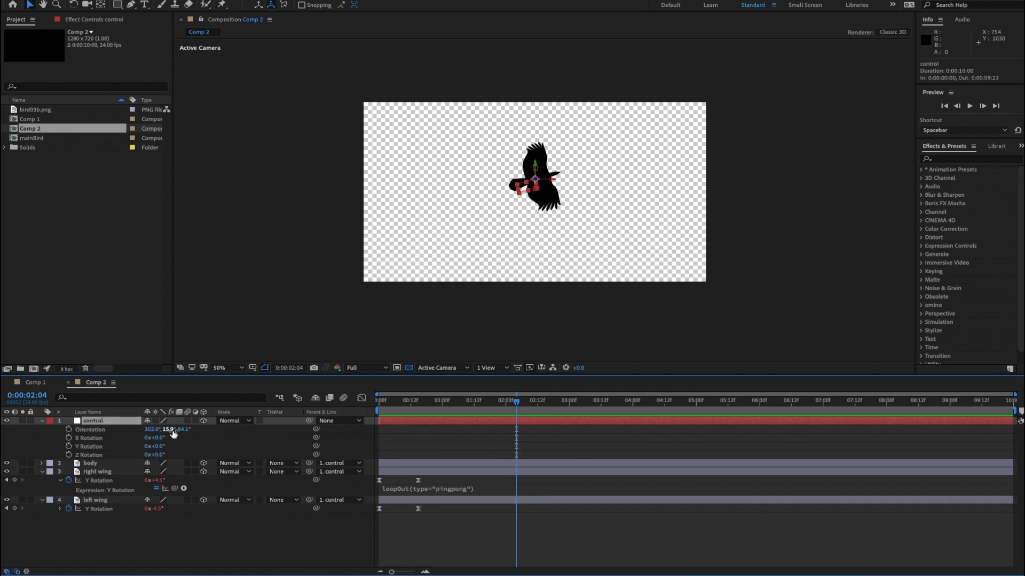
mouse_move(168, 429)
mouse_down()
mouse_move(189, 430)
mouse_move(150, 429)
mouse_up()
key(ctrl+z)
click(196, 456)
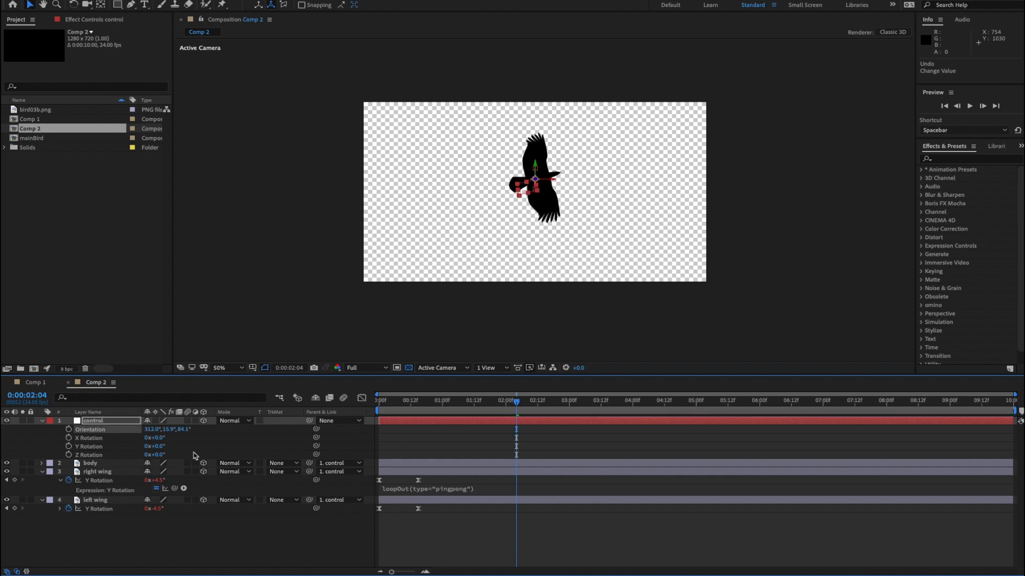
key(space)
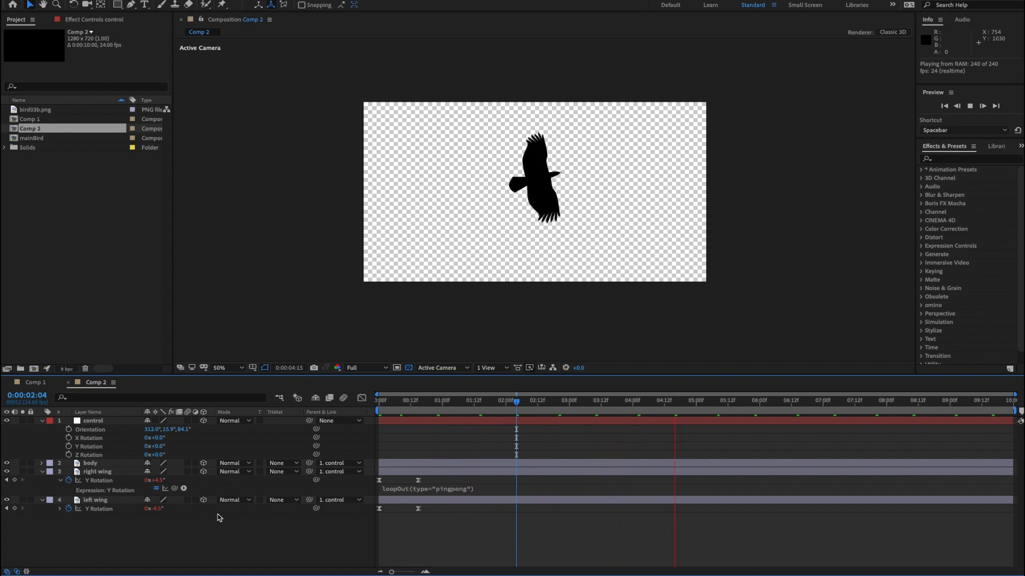
key(space)
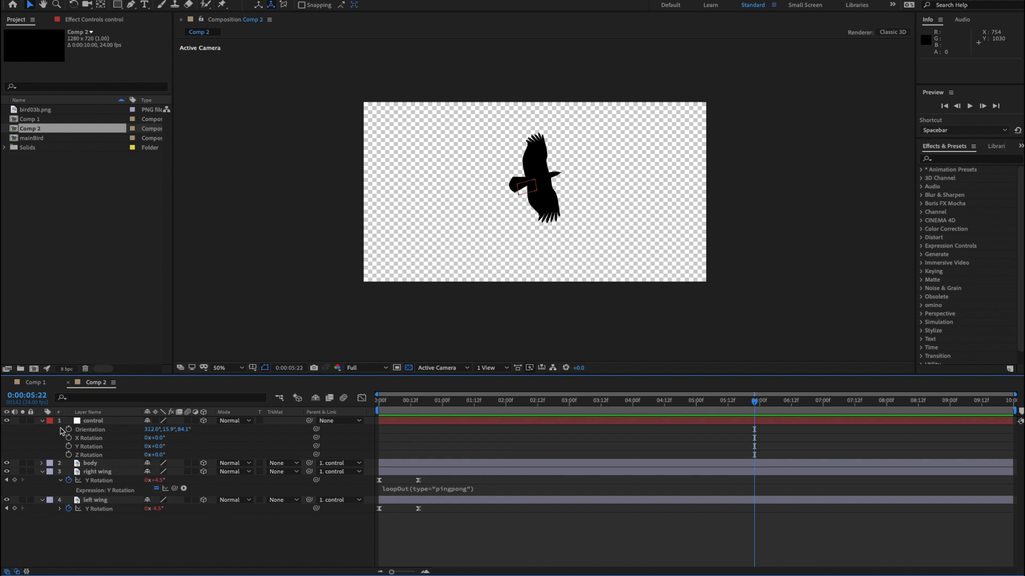
Collapse the properties of the control, right wing and left wing layers and return to the start of the timeline.
click(43, 421)
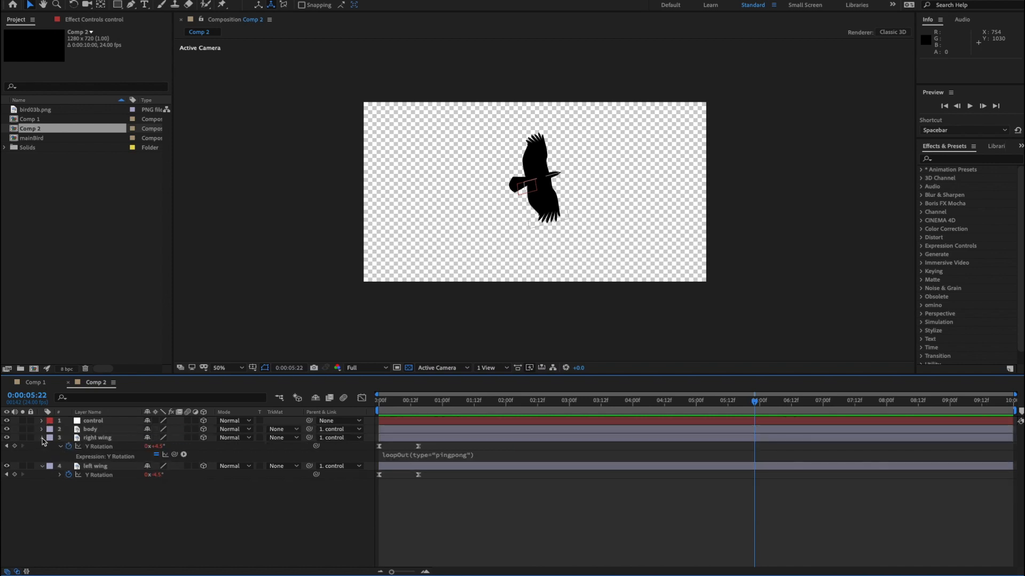
click(43, 438)
click(42, 446)
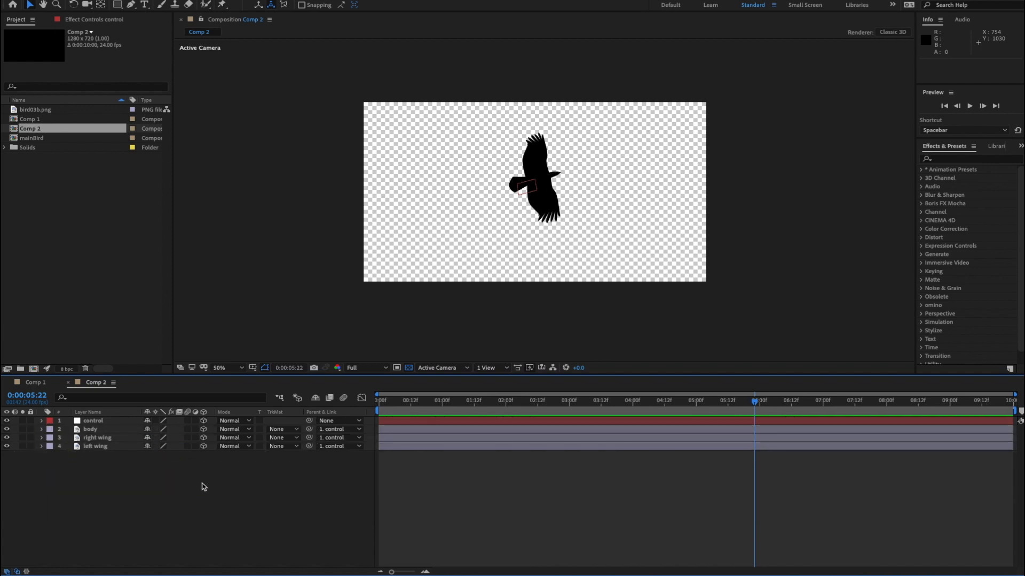
drag(525, 407, 378, 405)
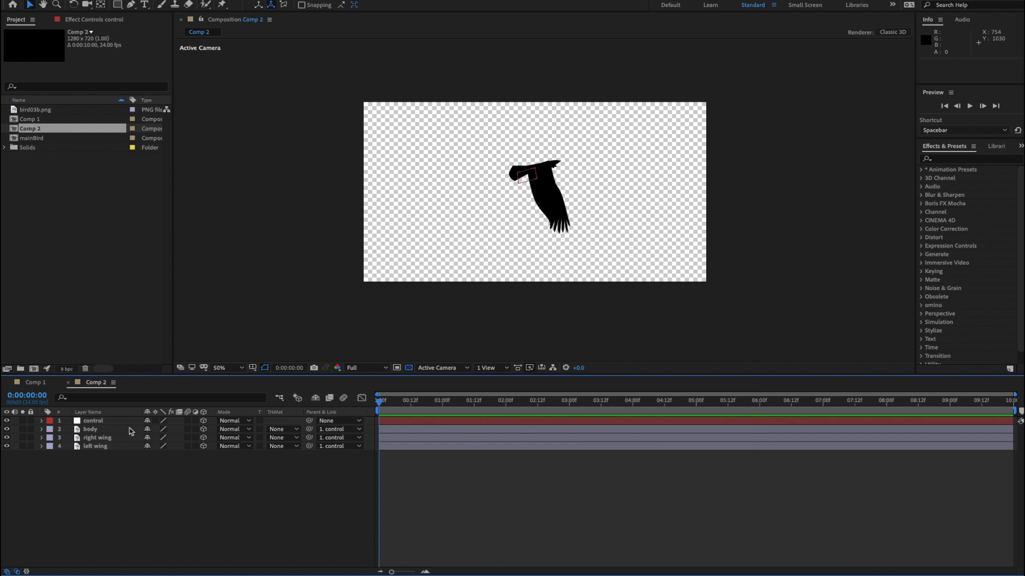
Pre-compose all four bird layers into a new composition named Main Bird Flapping.
click(100, 422)
shift+click(105, 448)
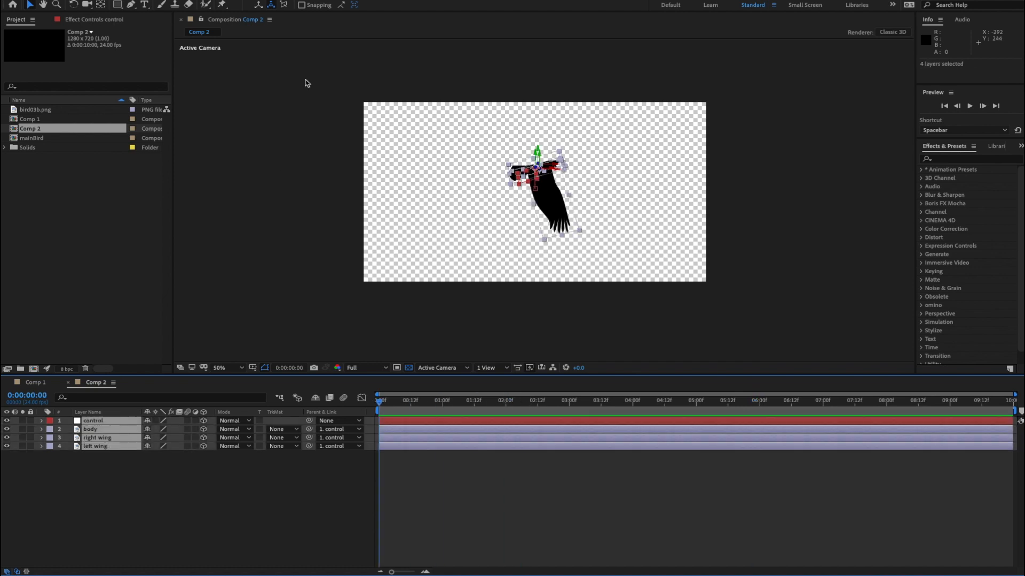
click(226, 305)
text(Main Bird Flapping)
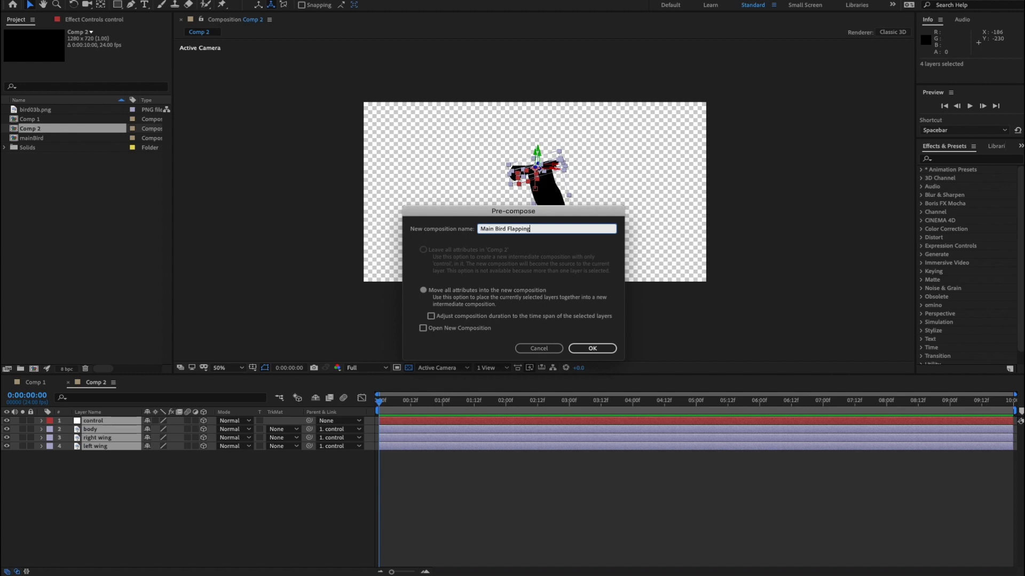
key(Return)
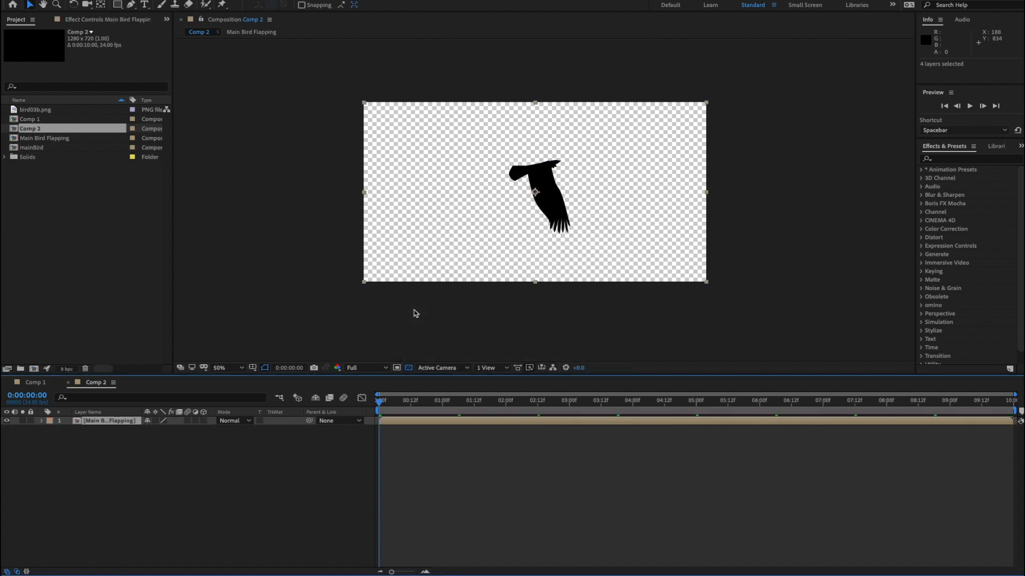
Preview the precomposed bird in Comp 2 and open the Main Bird Flapping composition.
key(space)
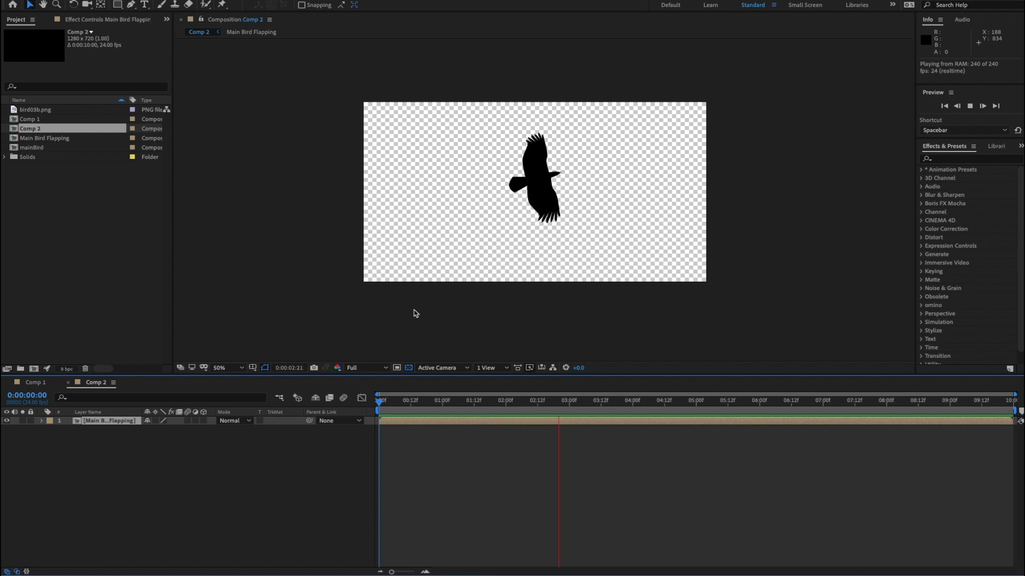
key(space)
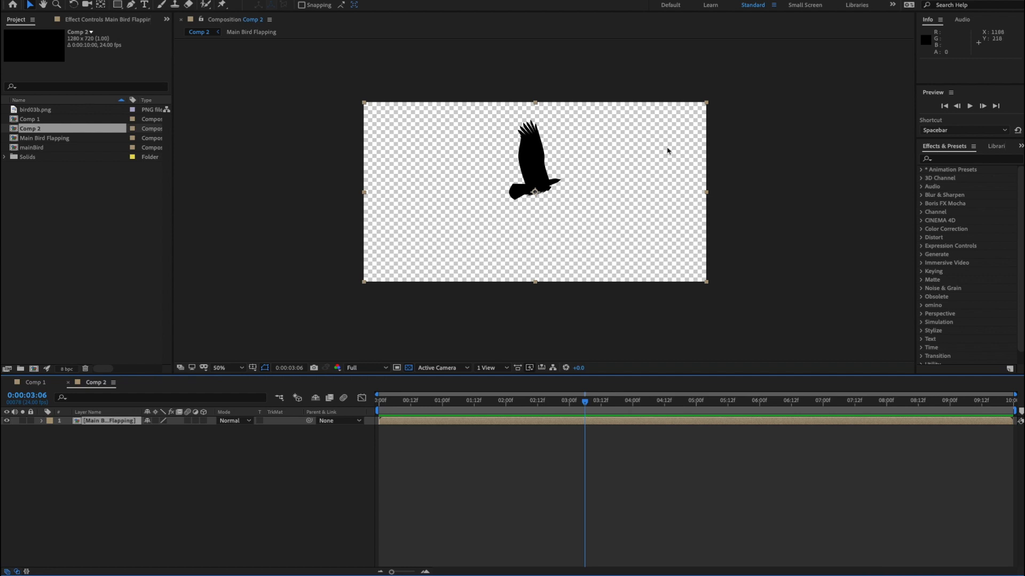
double_click(121, 422)
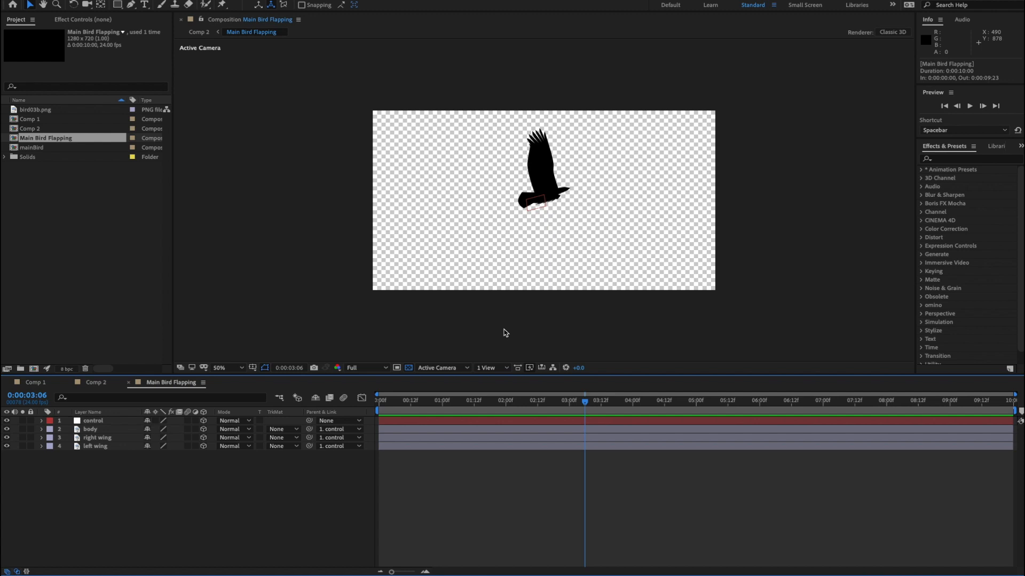
Draw a region of interest about 630 × 524 px around the bird in Main Bird Flapping.
drag(587, 401, 559, 409)
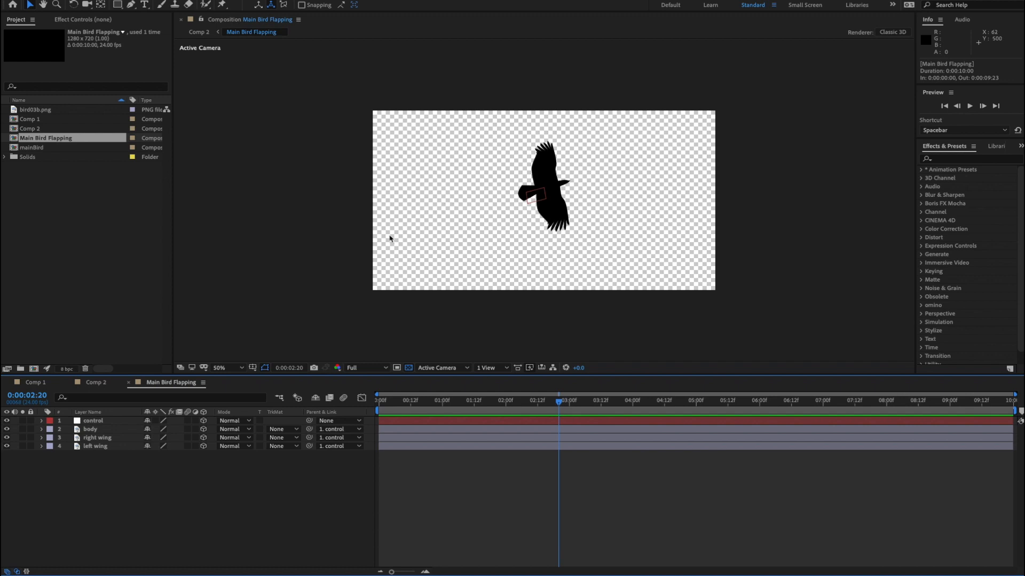
click(397, 368)
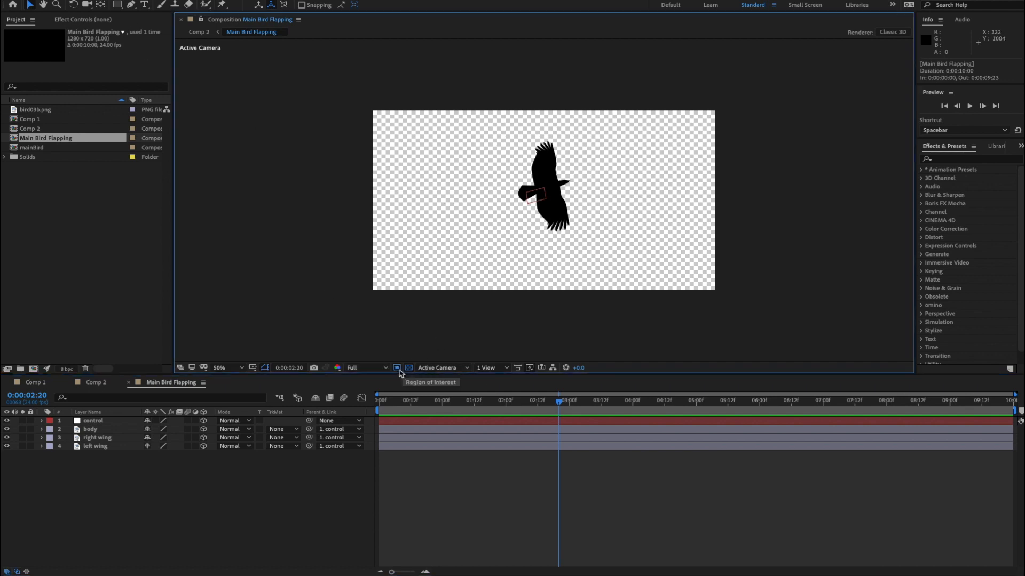
click(409, 368)
click(409, 368)
drag(456, 134, 626, 264)
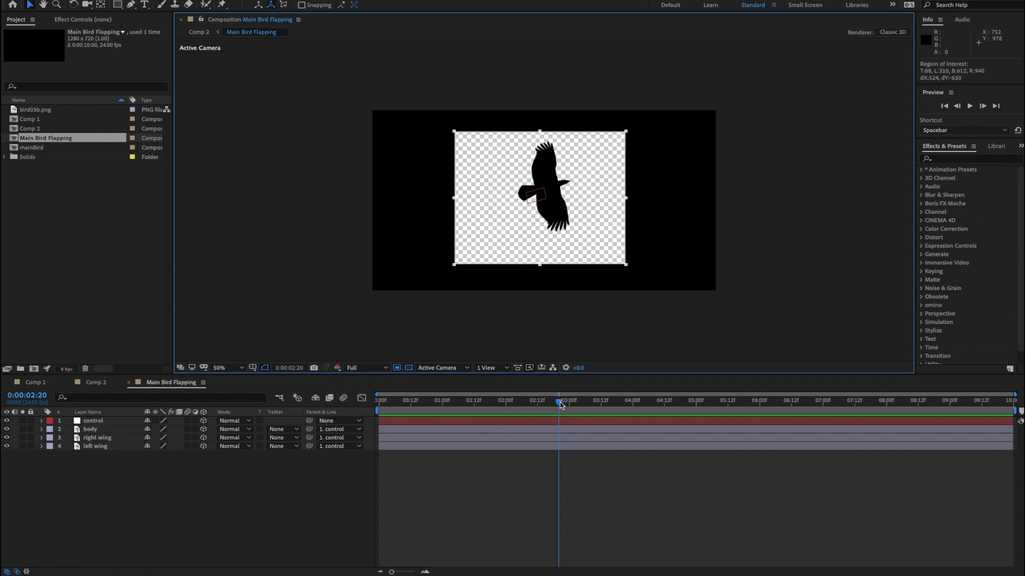
Adjust the region of interest at the raised-wing pose to a left edge of about 402, top 72 and bottom 606 px.
drag(561, 406, 494, 403)
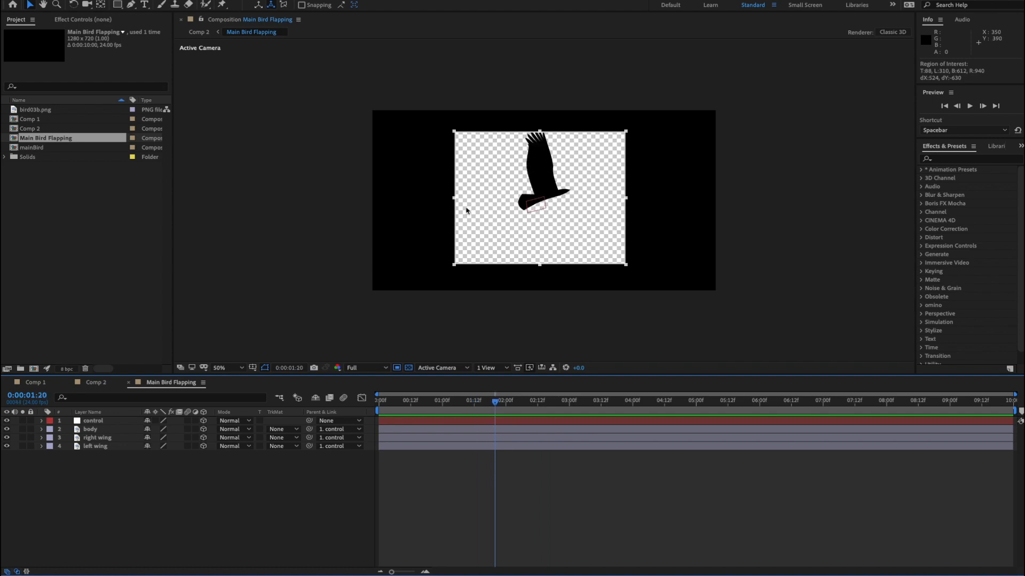
drag(454, 199, 479, 199)
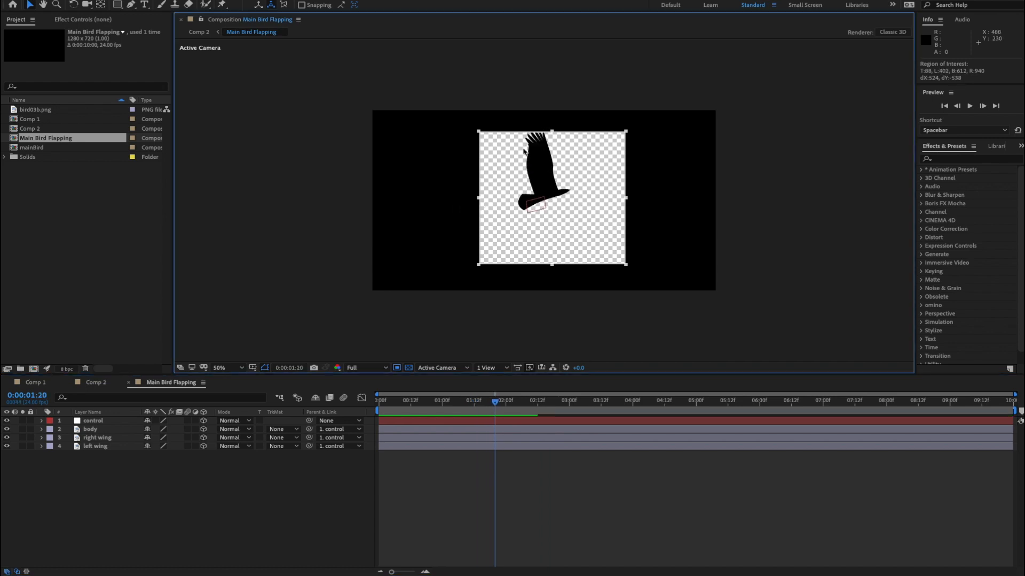
drag(554, 132, 554, 127)
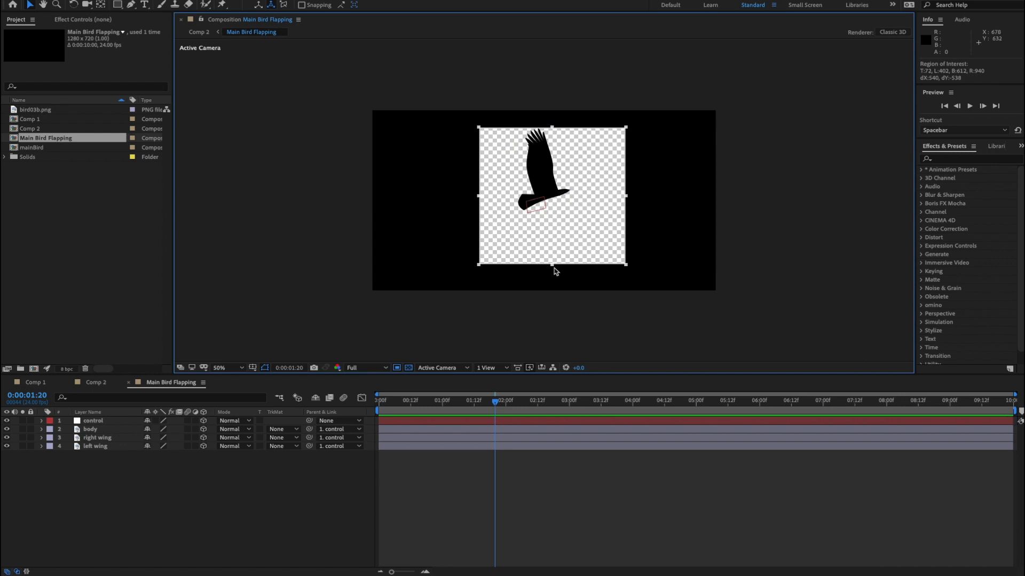
drag(552, 266, 552, 263)
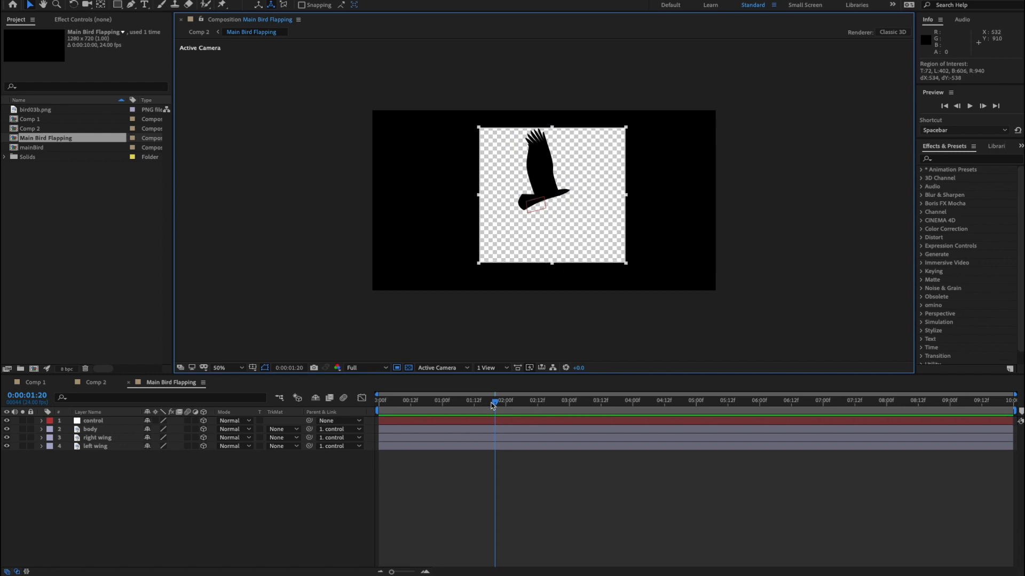
Move the region of interest's top edge to about 54 px and bottom edge to about 570 px, checking other wing poses.
mouse_move(494, 401)
mouse_down()
mouse_move(434, 405)
mouse_move(500, 402)
mouse_up()
drag(554, 128, 552, 123)
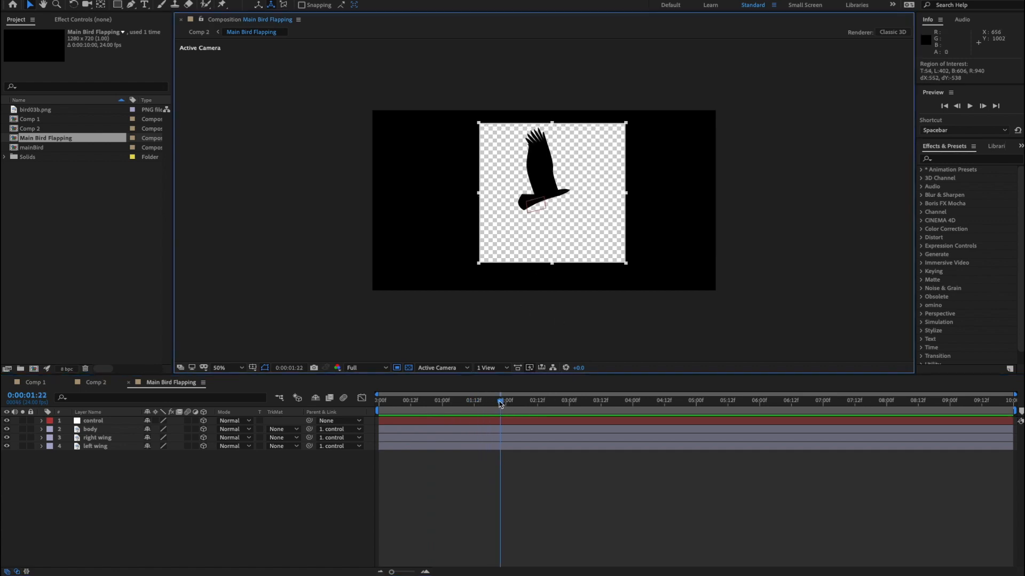
drag(500, 404, 477, 404)
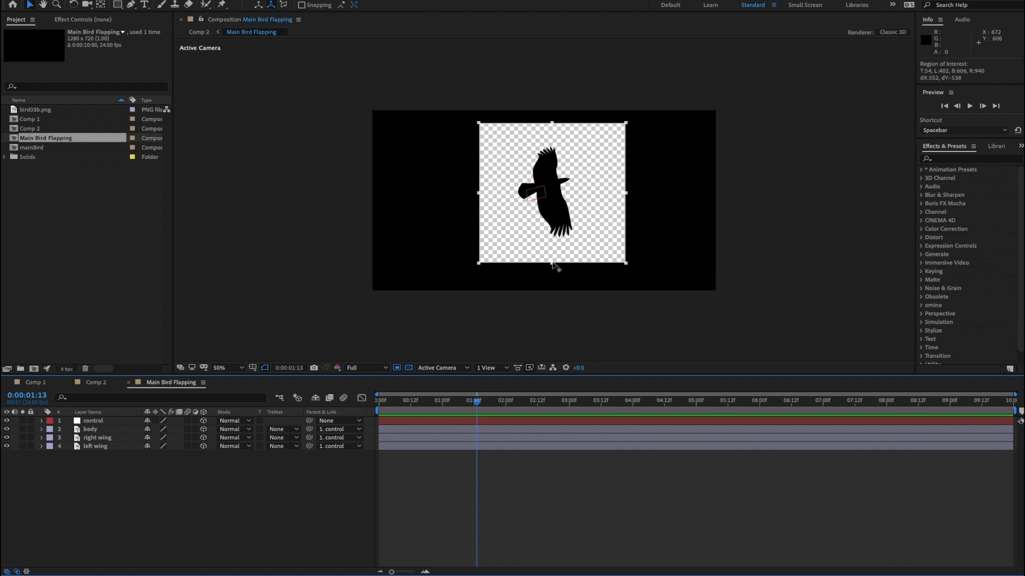
drag(552, 264, 553, 255)
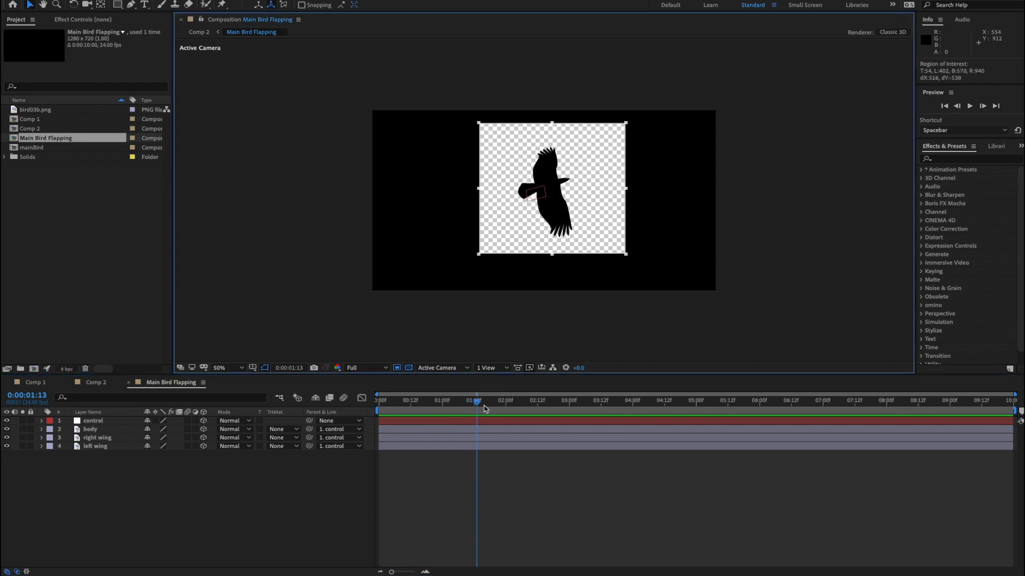
drag(485, 408, 456, 405)
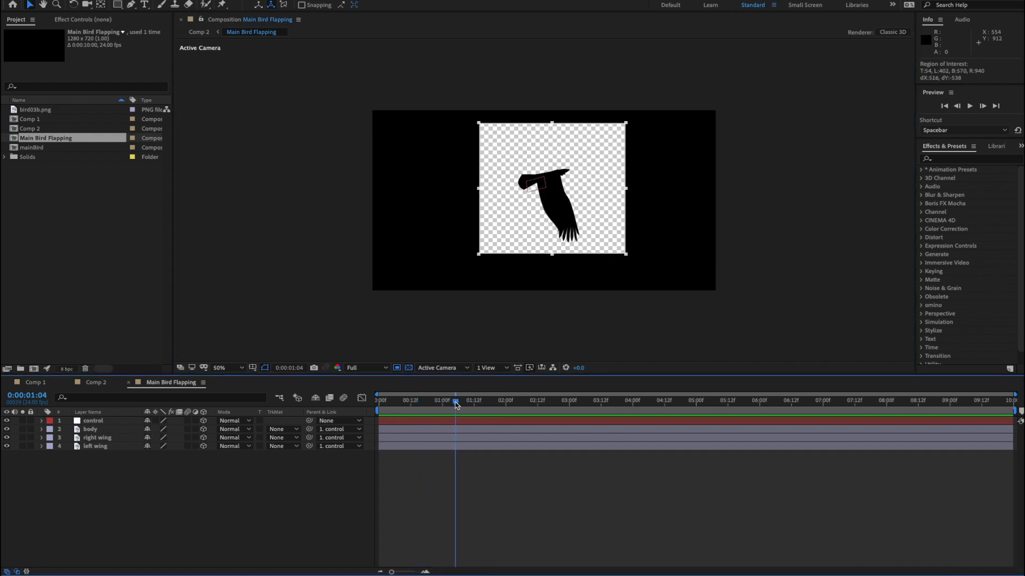
Crop Main Bird Flapping to the region of interest and scrub the animation to check the wings' clearance.
click(165, 0)
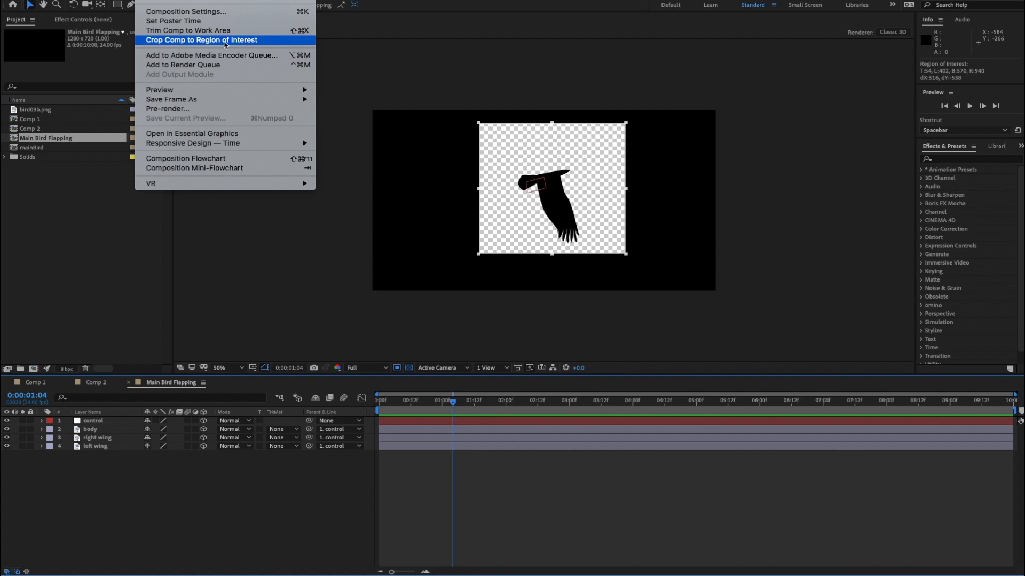
click(225, 45)
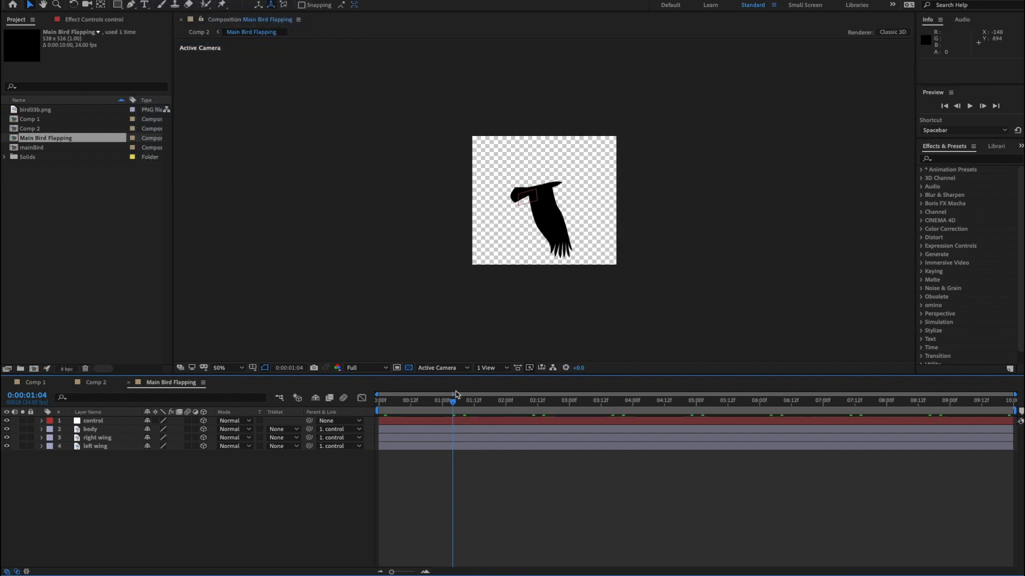
drag(443, 407, 403, 407)
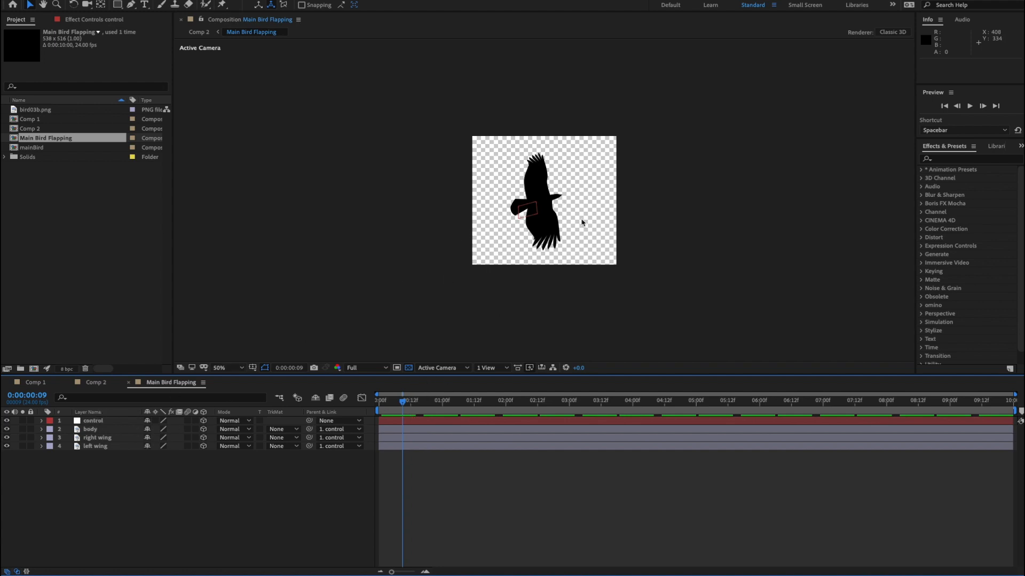
Set the Main Bird Flapping composition's height and width to 550 px each.
key(ctrl+k)
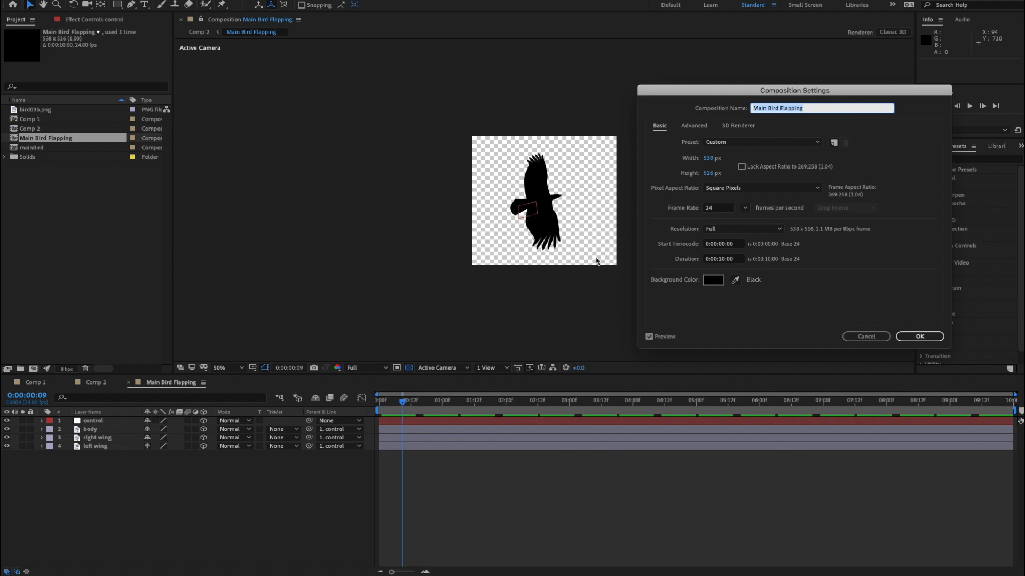
click(709, 175)
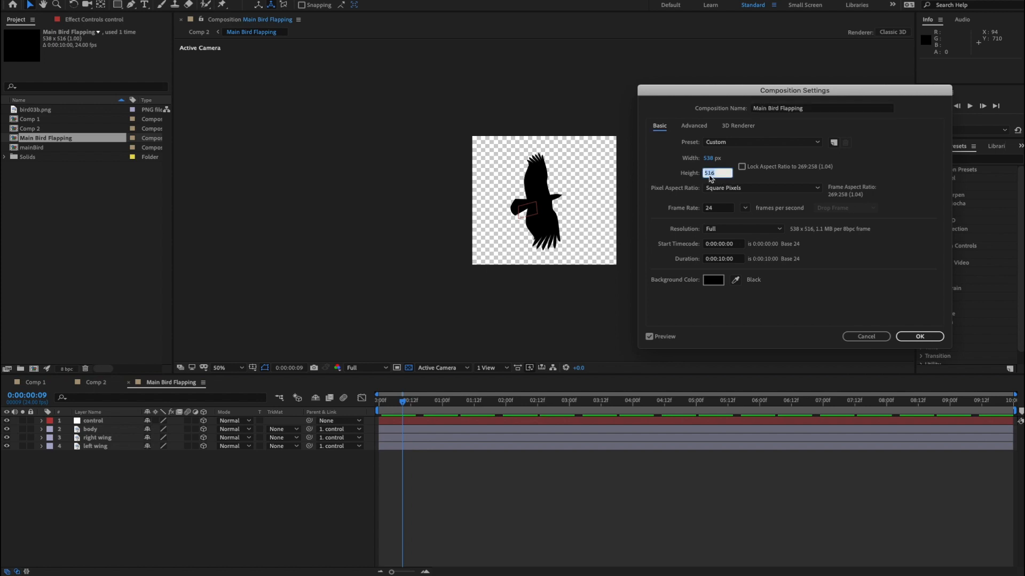
text(550)
key(Return)
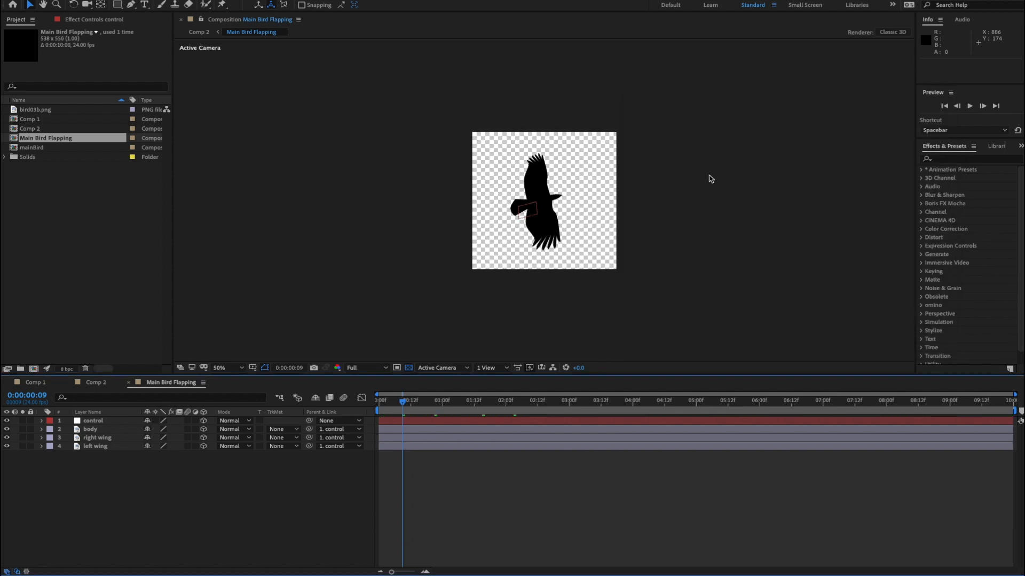
key(ctrl+k)
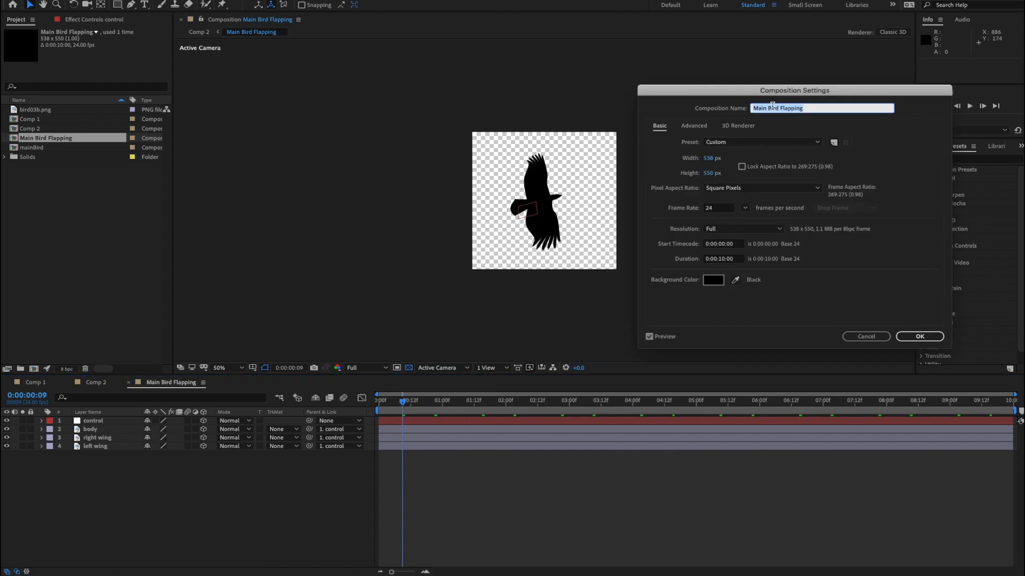
click(712, 157)
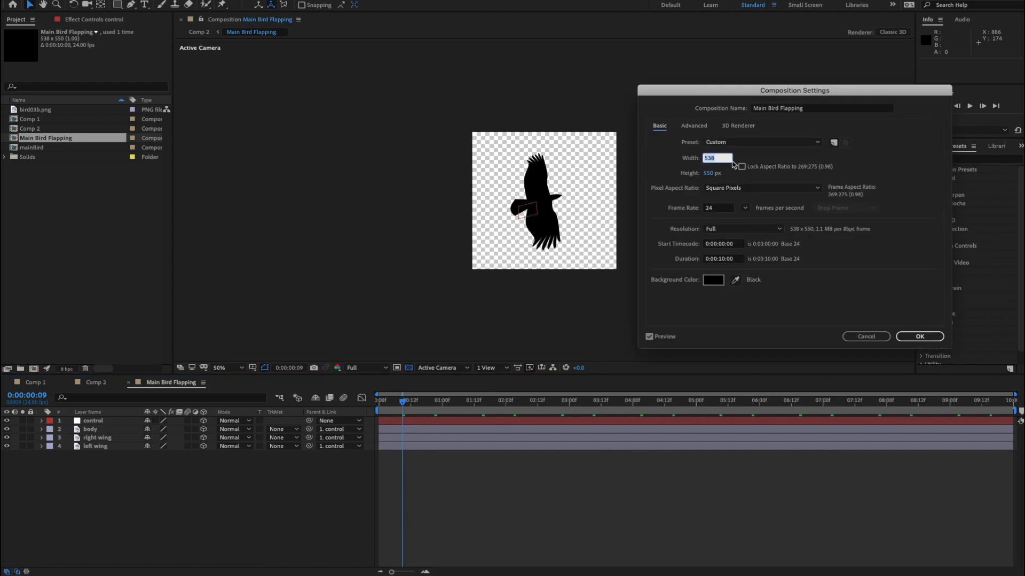
text(550)
key(Return)
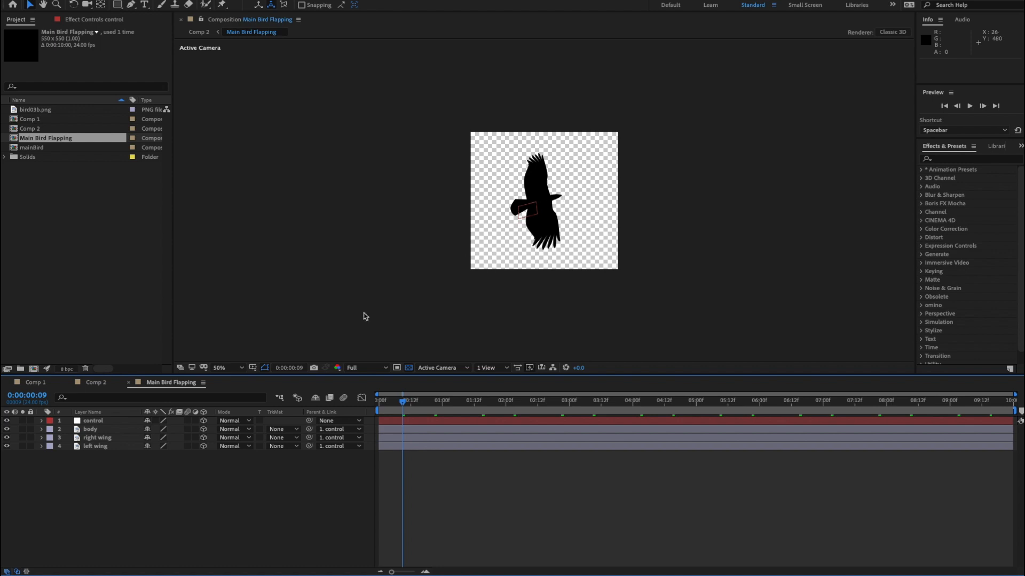
With Main Bird Flapping closed, rename Comp 2 as Flying Birds and preview the bird in it.
click(128, 383)
click(193, 456)
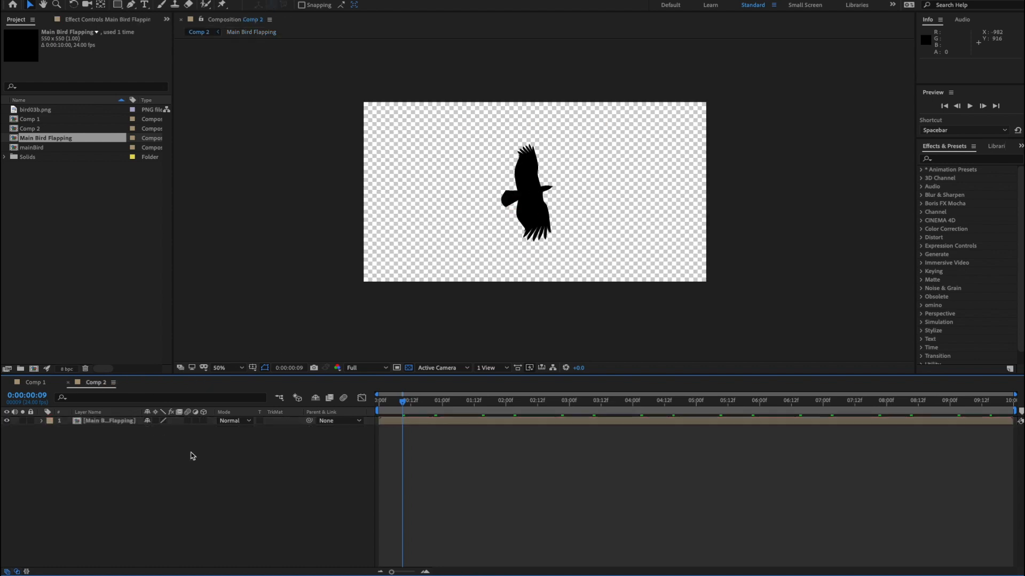
key(ctrl+k)
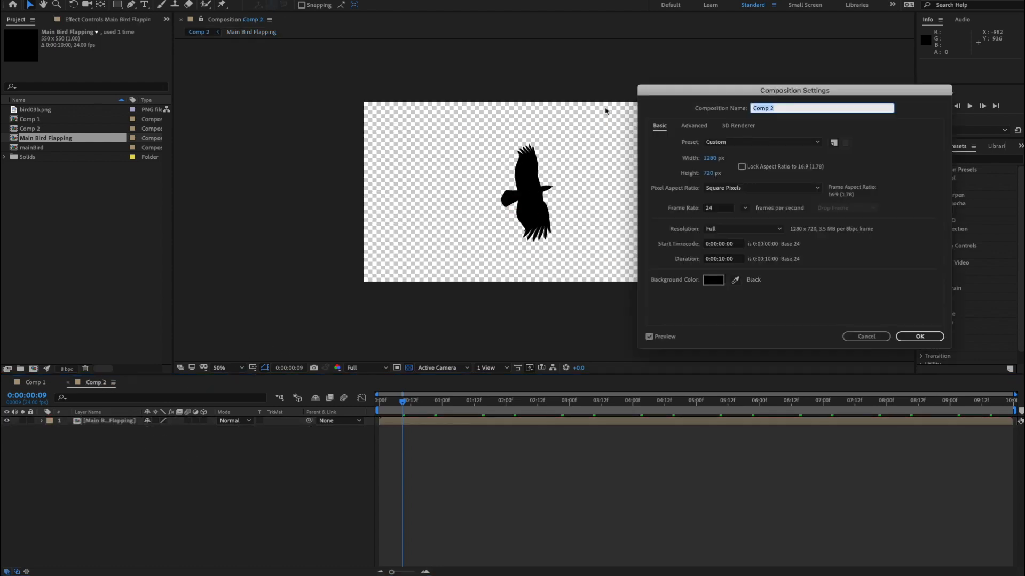
text(Flying Birds)
click(919, 336)
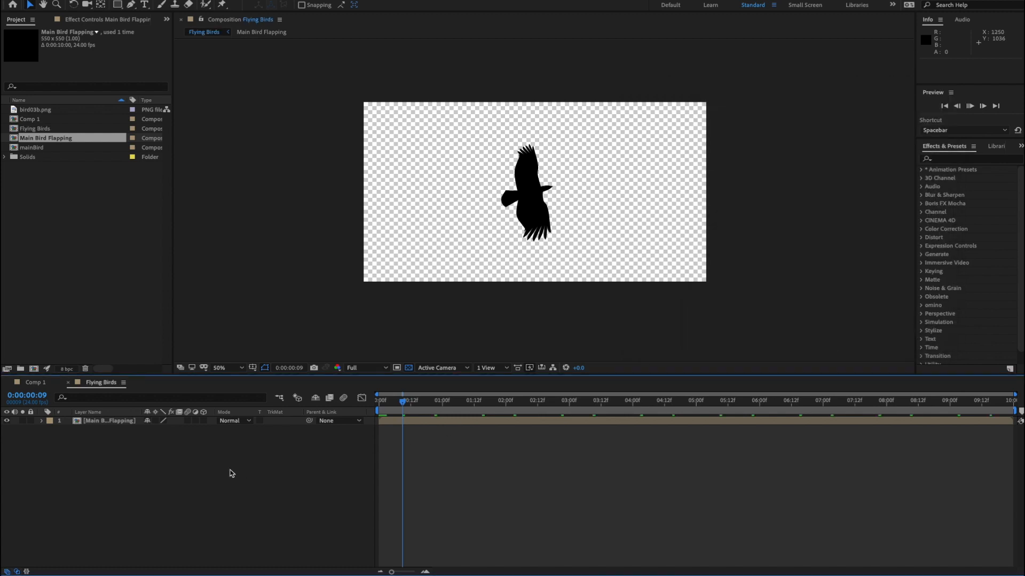
key(space)
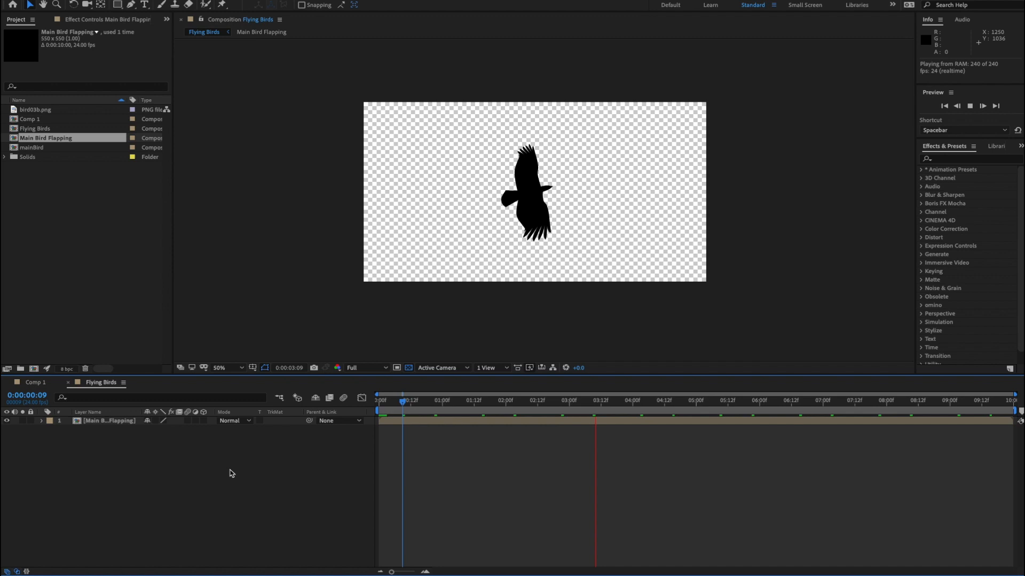
key(space)
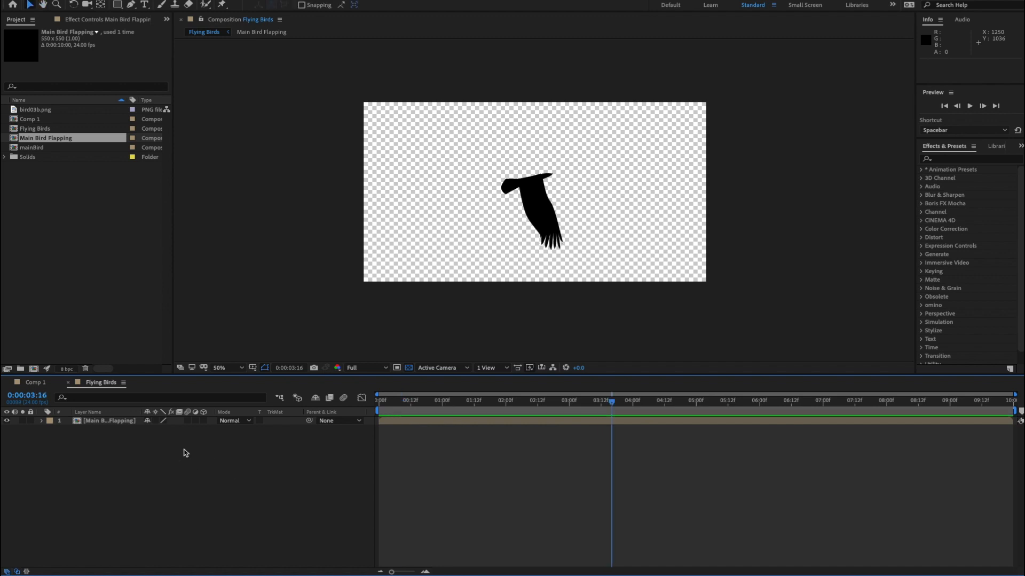
Add a red solid layer at the composition size, 1280 × 720 px, to Flying Birds.
right_click(154, 452)
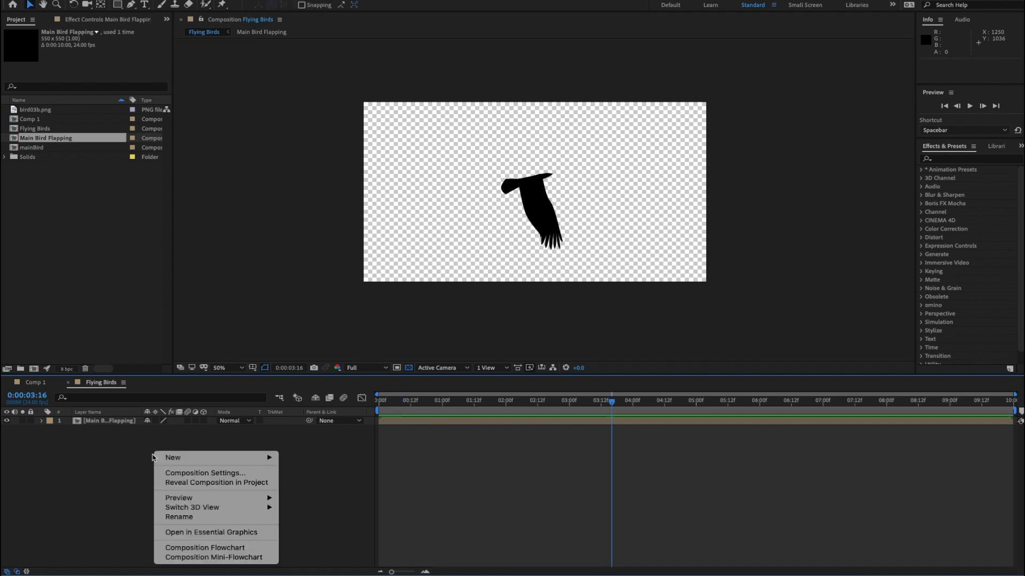
click(297, 478)
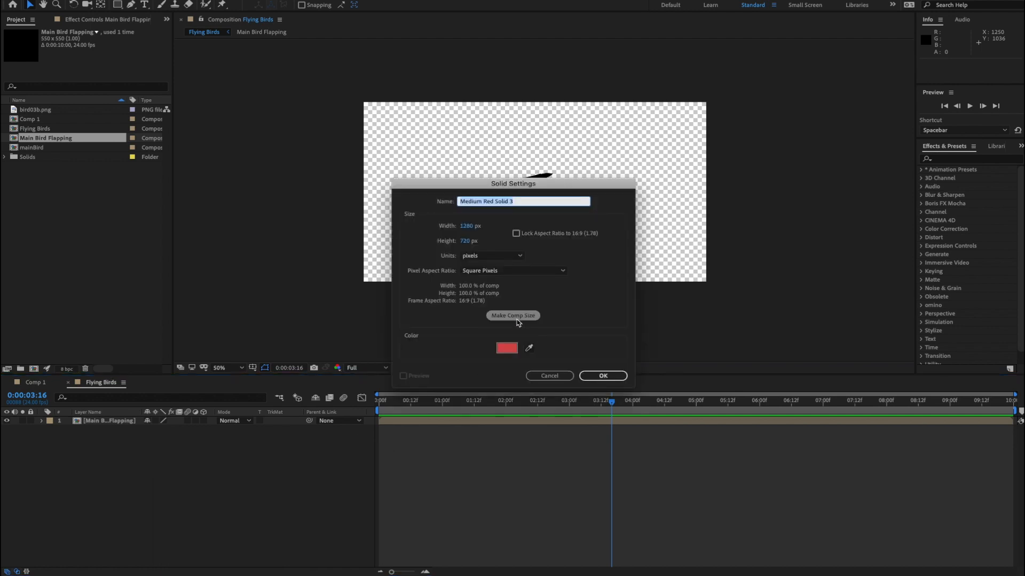
click(536, 317)
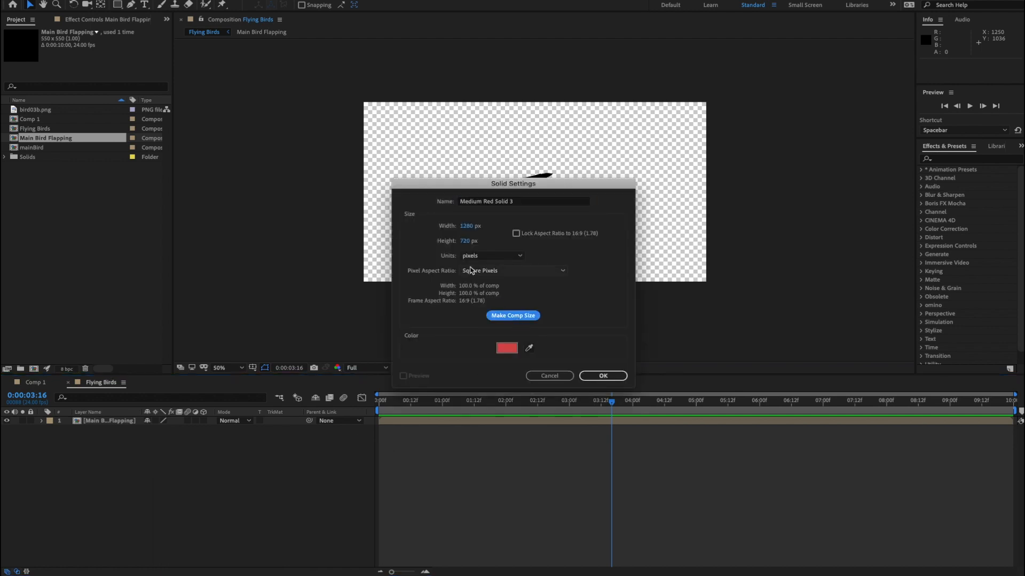
click(603, 377)
Find the CC Particle World effect and apply it to the red solid layer.
click(959, 160)
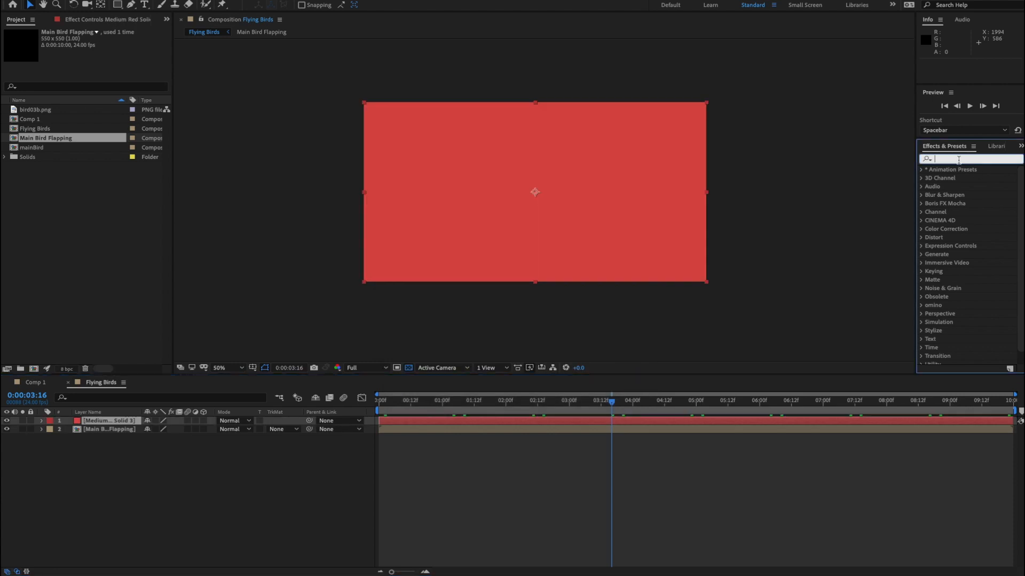
text(pa)
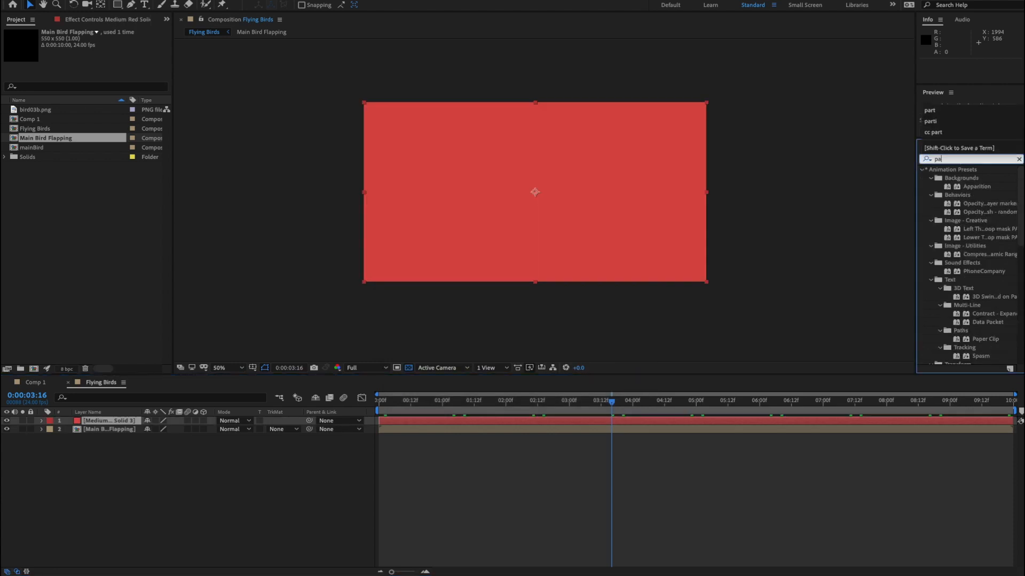
text(rtl)
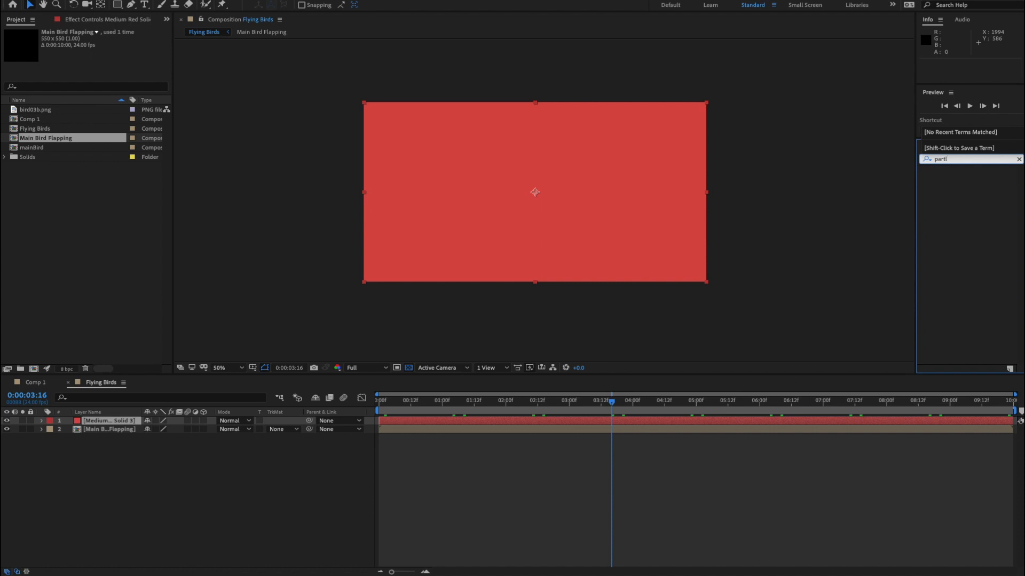
key(BackSpace)
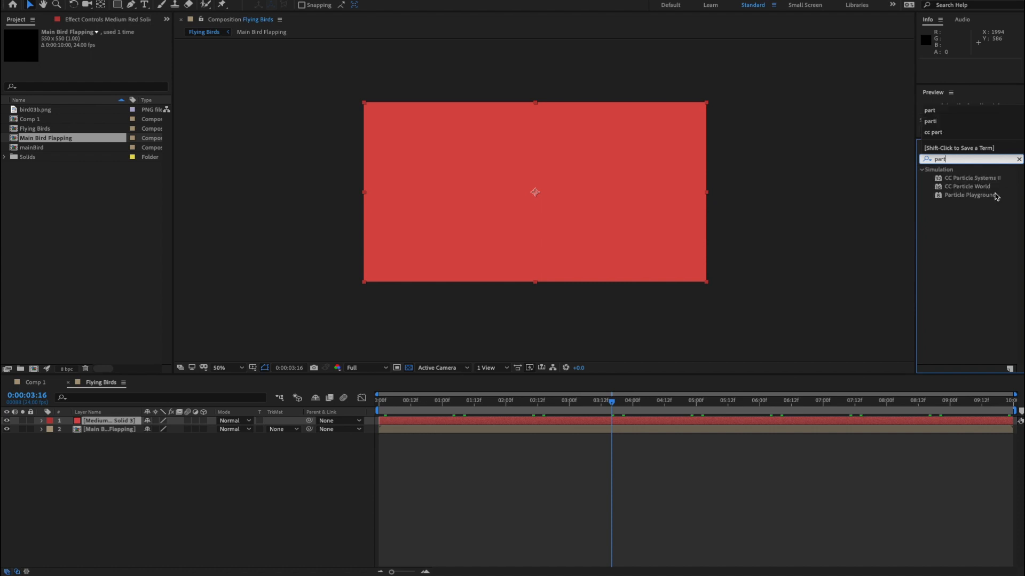
drag(947, 191, 107, 424)
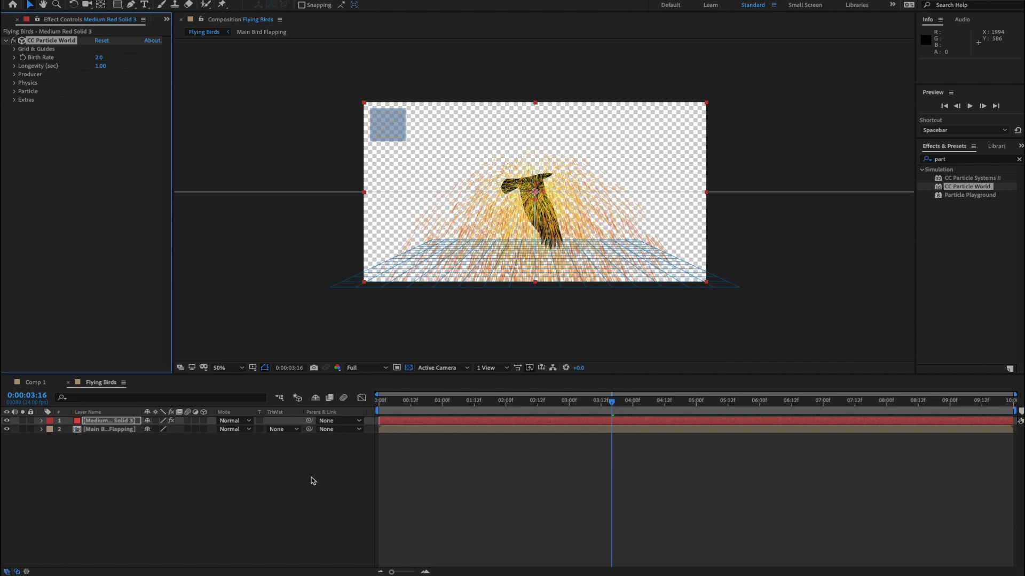
Hide the Main Bird Flapping layer and toggle the transparency grid in the composition view.
click(7, 429)
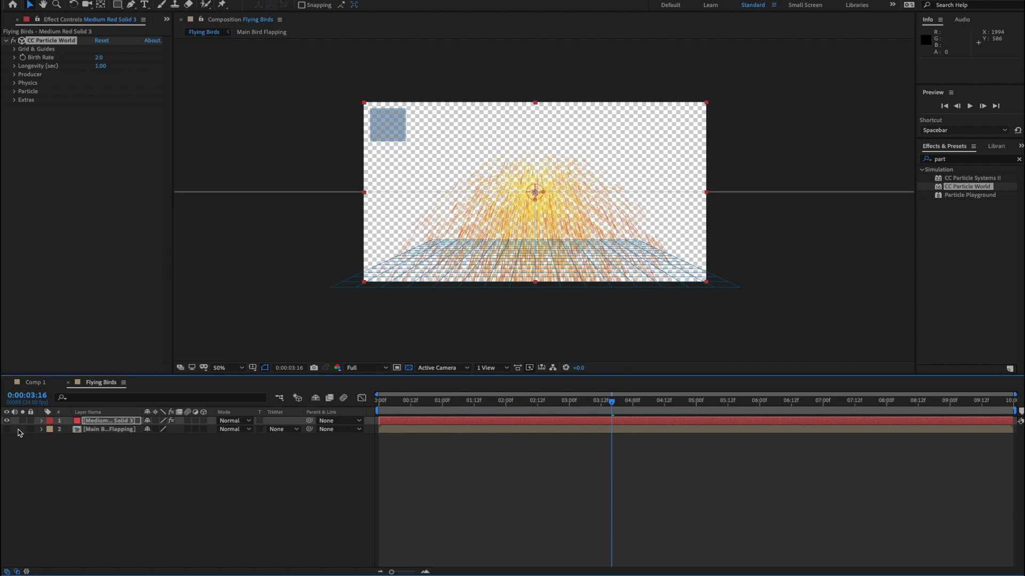
click(408, 368)
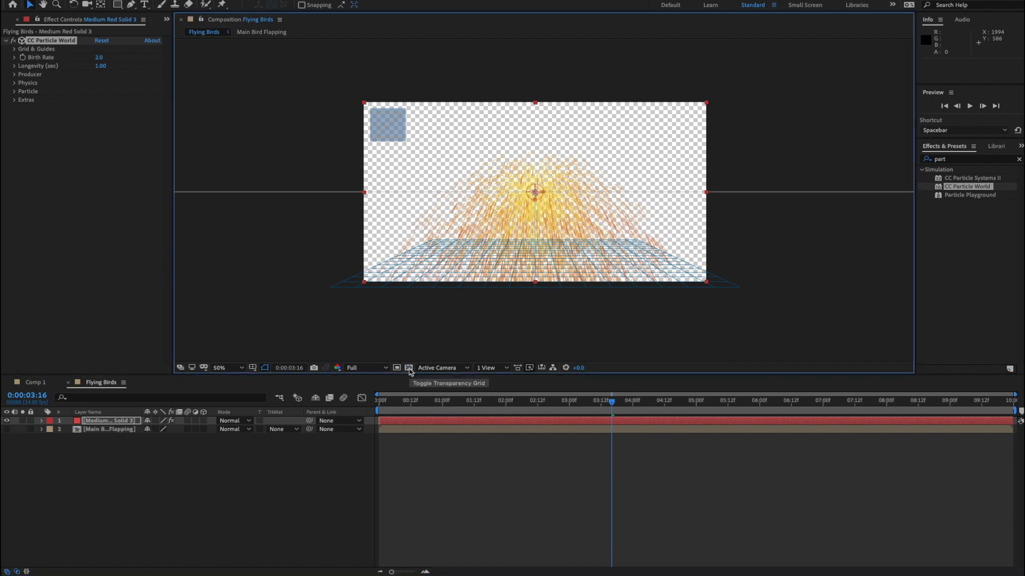
Preview the default CC Particle World animation in Flying Birds and fit the composition to the viewer.
key(space)
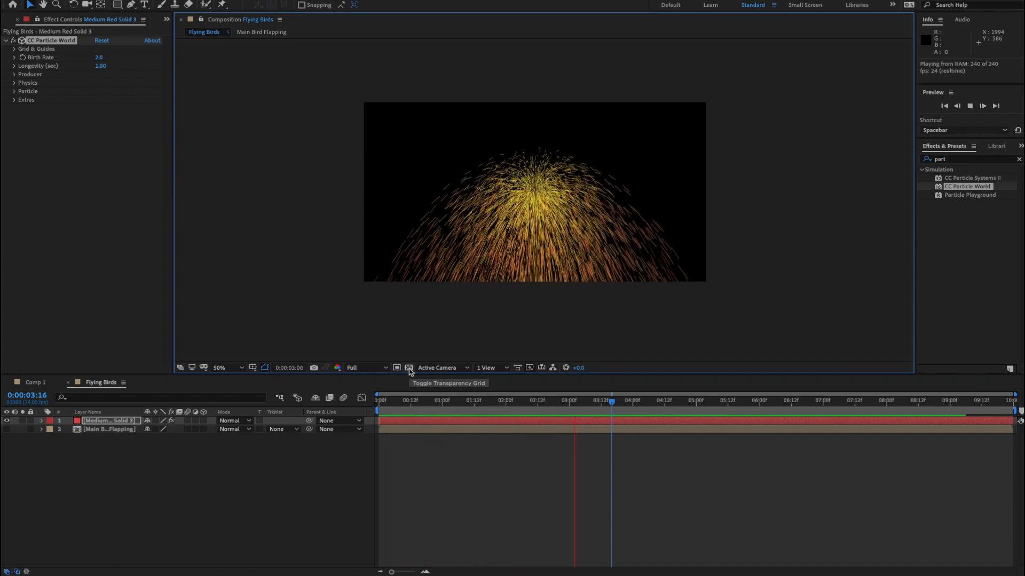
key(space)
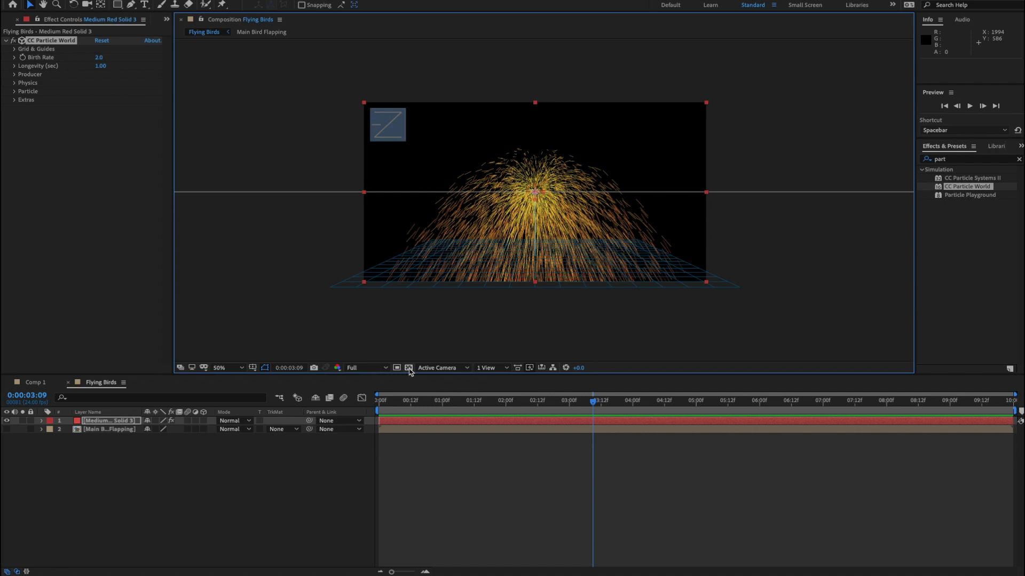
click(227, 368)
click(224, 377)
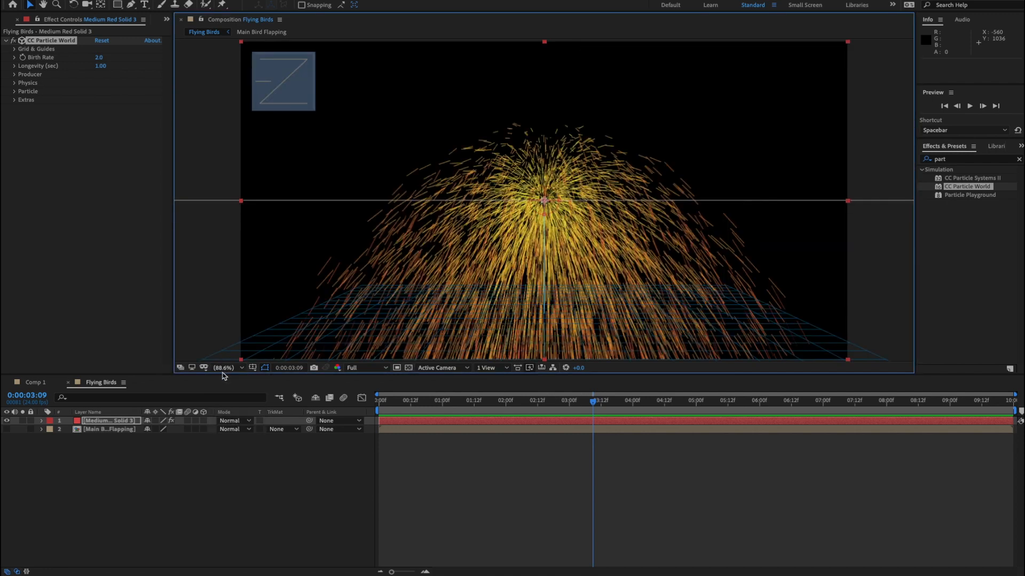
Add a mid-gray solid layer, 1280 × 720 px, to the Flying Birds composition.
right_click(164, 462)
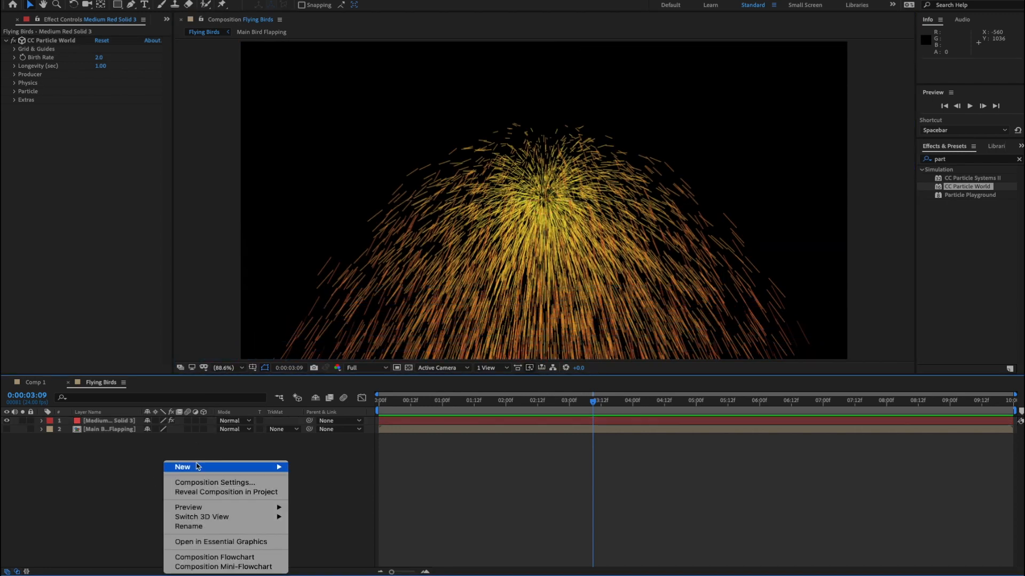
mouse_move(213, 467)
click(312, 492)
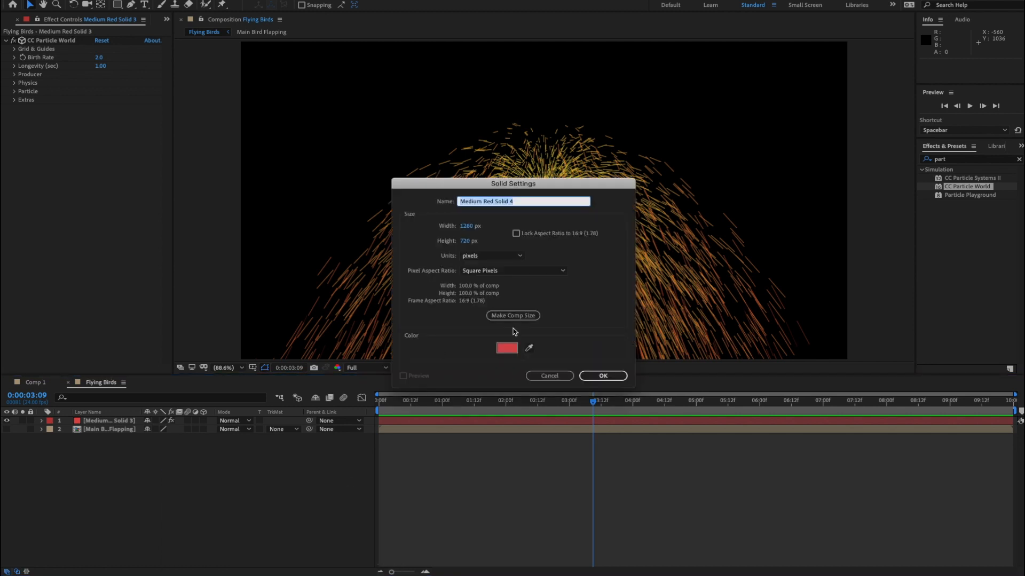
click(507, 348)
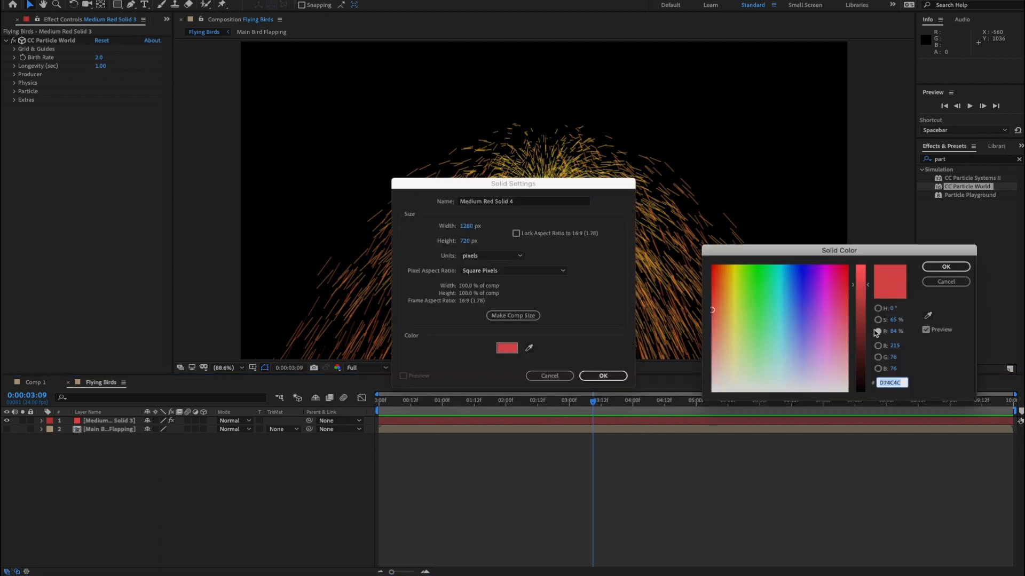
click(878, 308)
drag(747, 309, 702, 323)
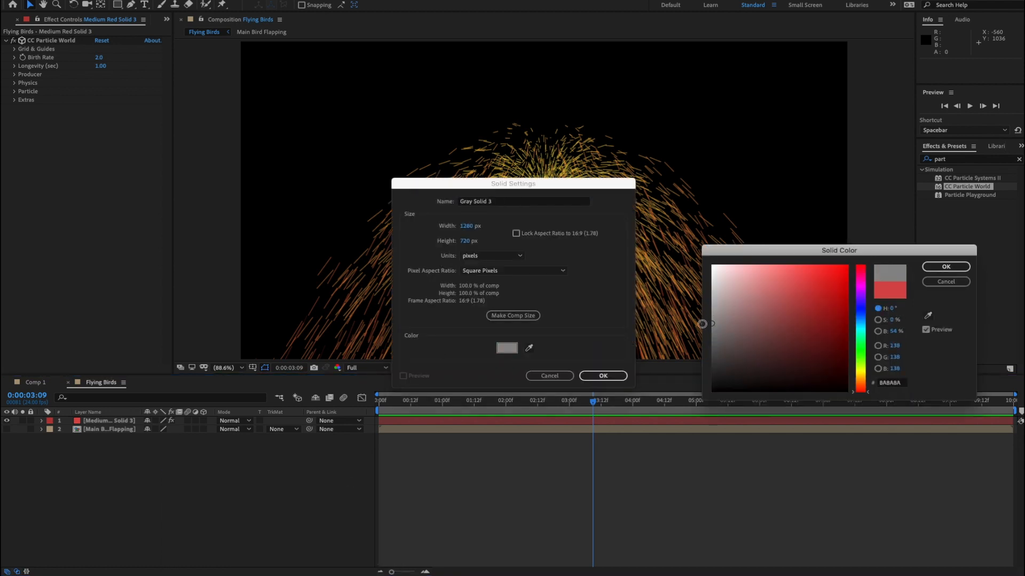
click(946, 266)
click(604, 376)
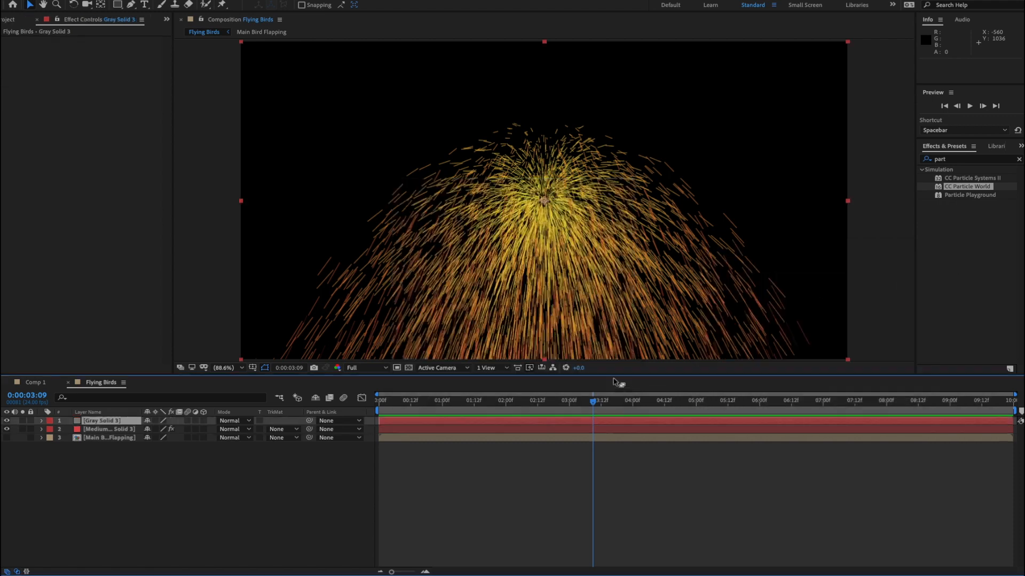
Move the gray solid beneath all other layers and rename it bkg.
drag(115, 422, 131, 445)
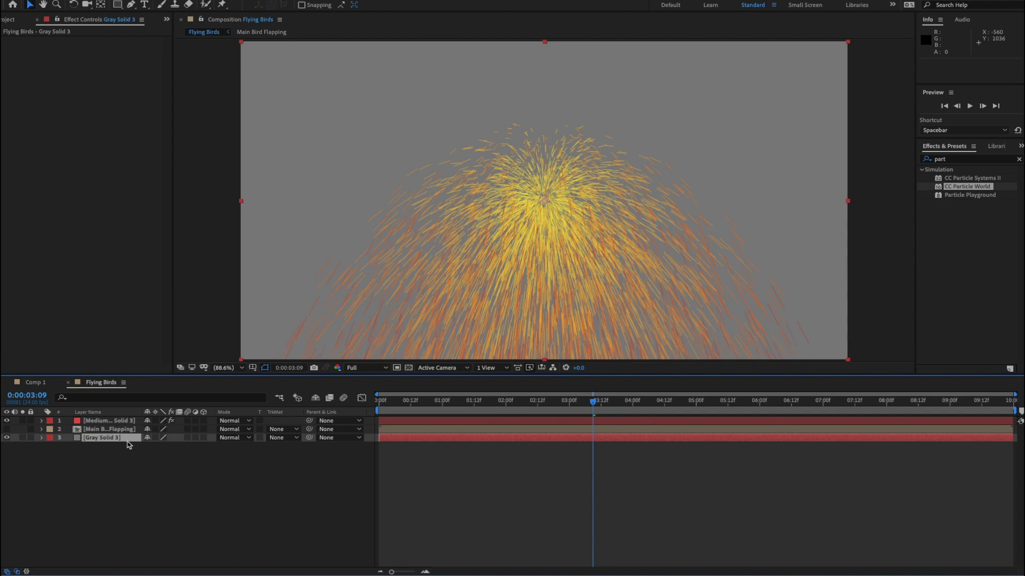
key(Return)
text(bkg)
key(Return)
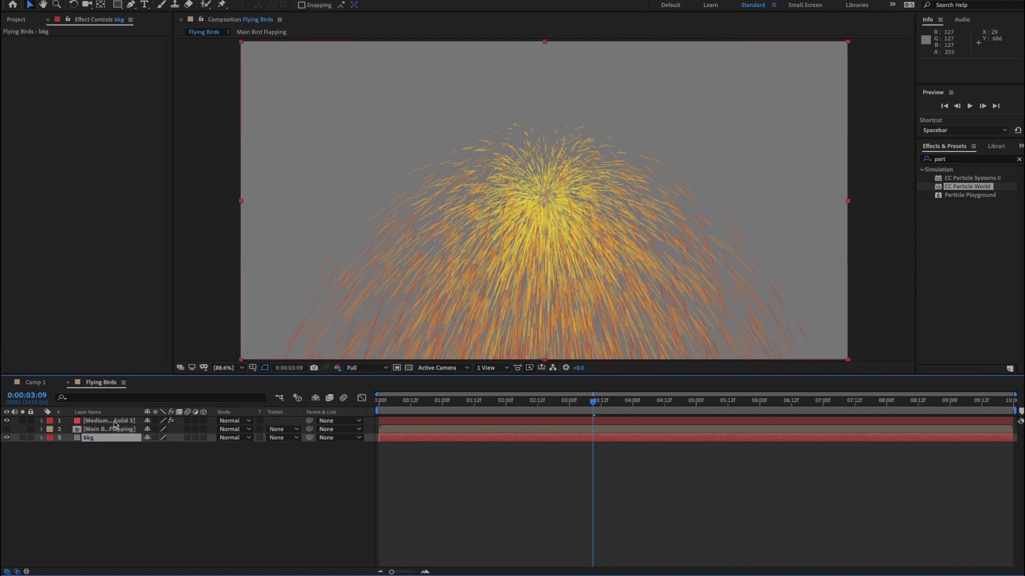
Expand the Birth Rate, Longevity, Producer, Physics and Particle settings of CC Particle World on the red solid layer.
click(114, 421)
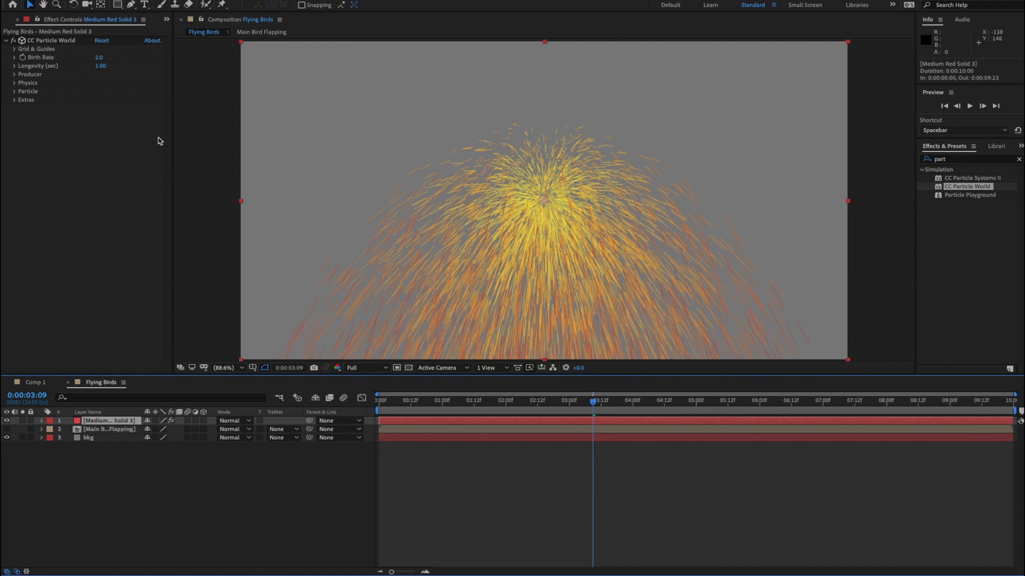
click(15, 57)
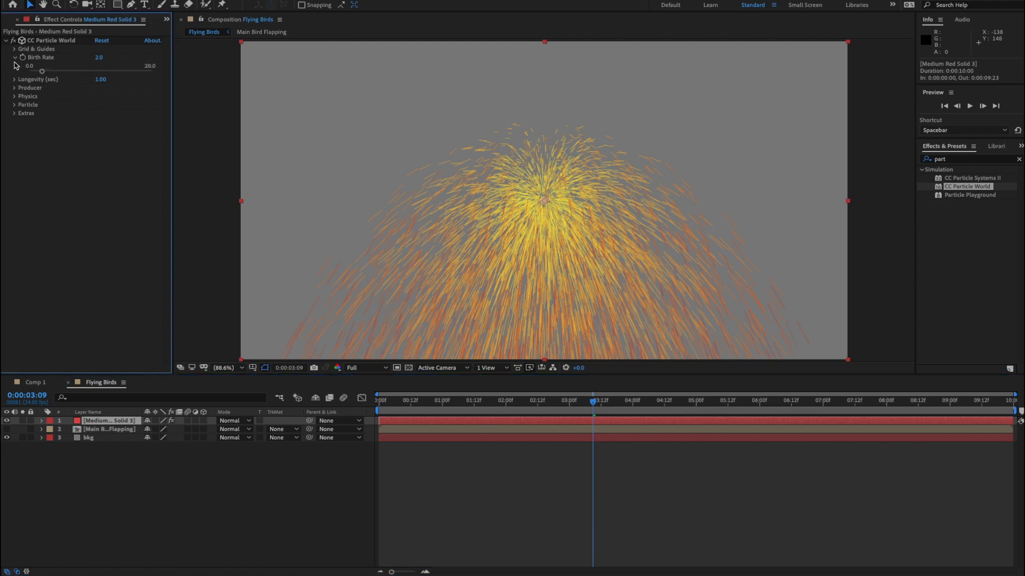
click(14, 79)
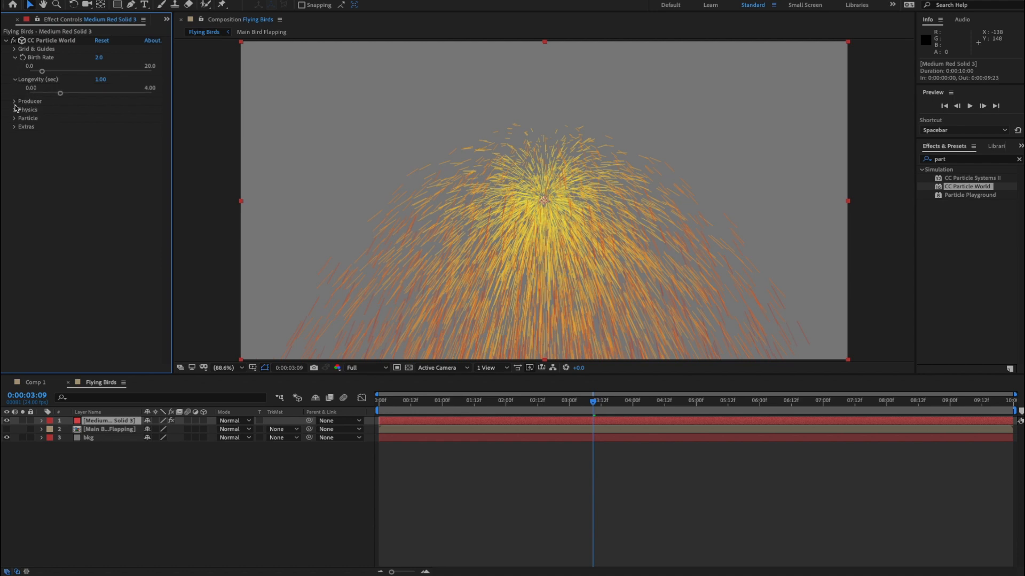
click(15, 101)
click(15, 161)
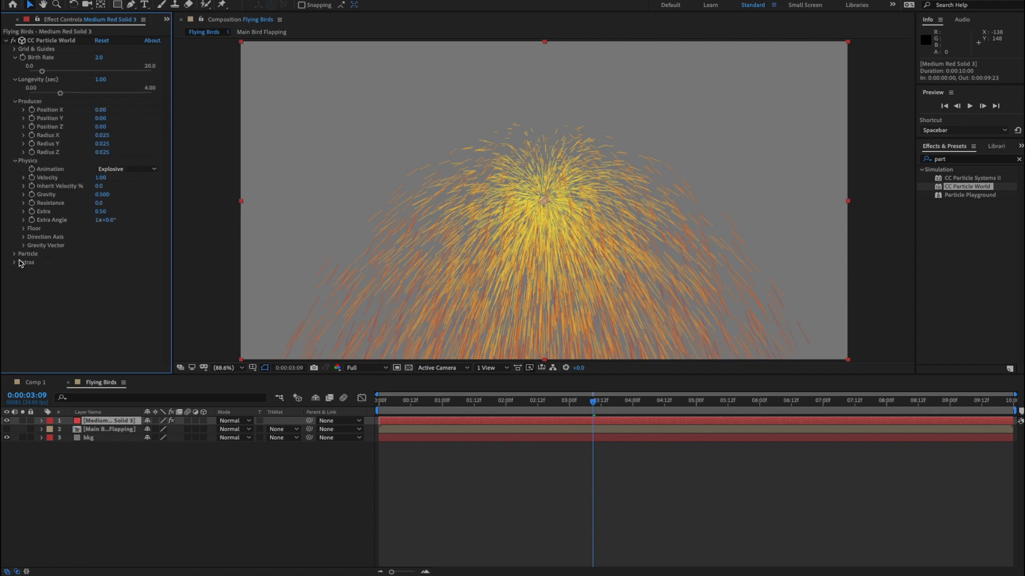
click(15, 254)
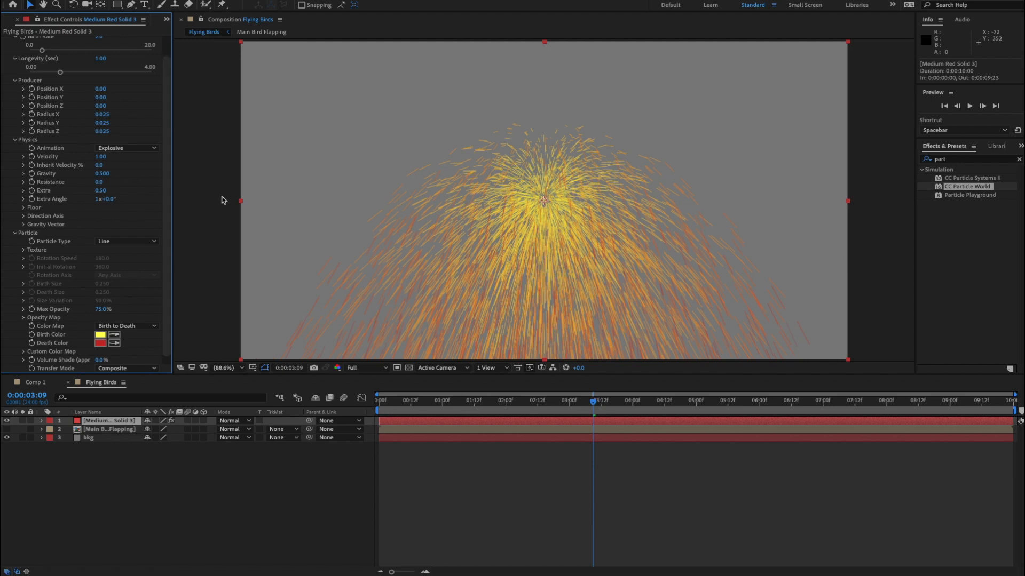
Preview the particle animation from the start of the composition against the gray background.
drag(523, 401, 346, 404)
key(space)
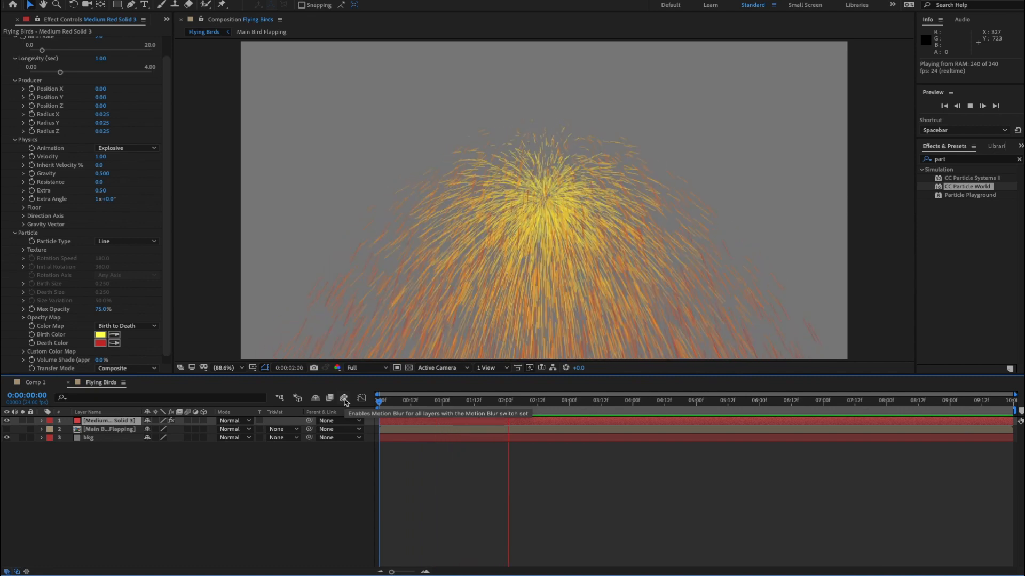
key(space)
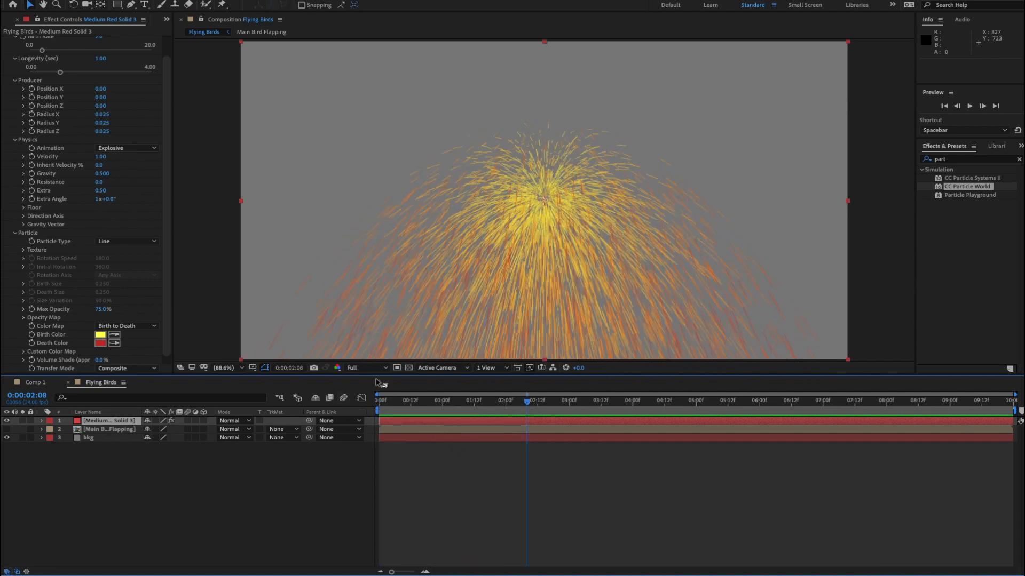
Set the CC Particle World physics animation to Direction Axis and preview the particle stream.
click(224, 372)
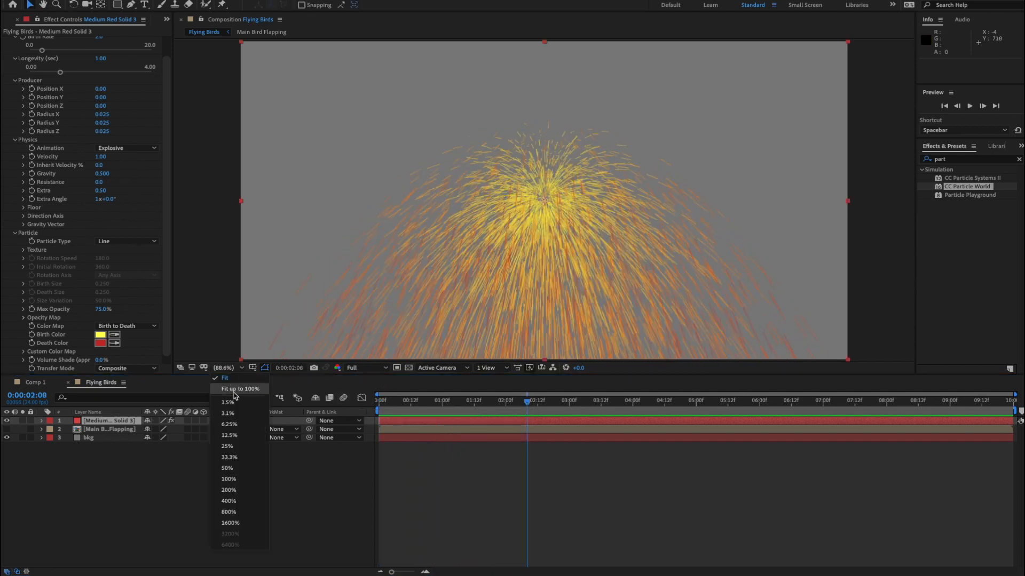
click(231, 469)
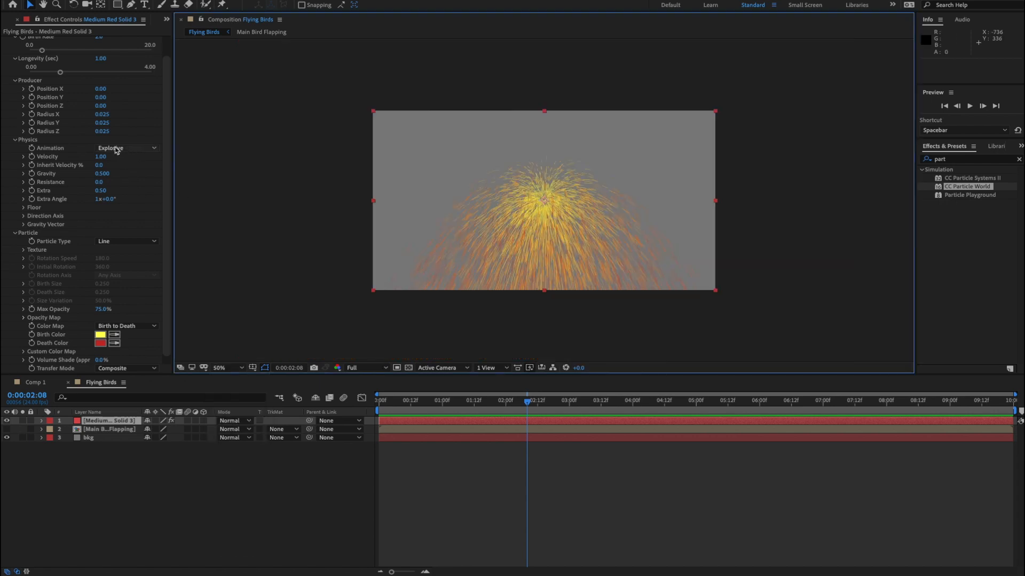
click(133, 150)
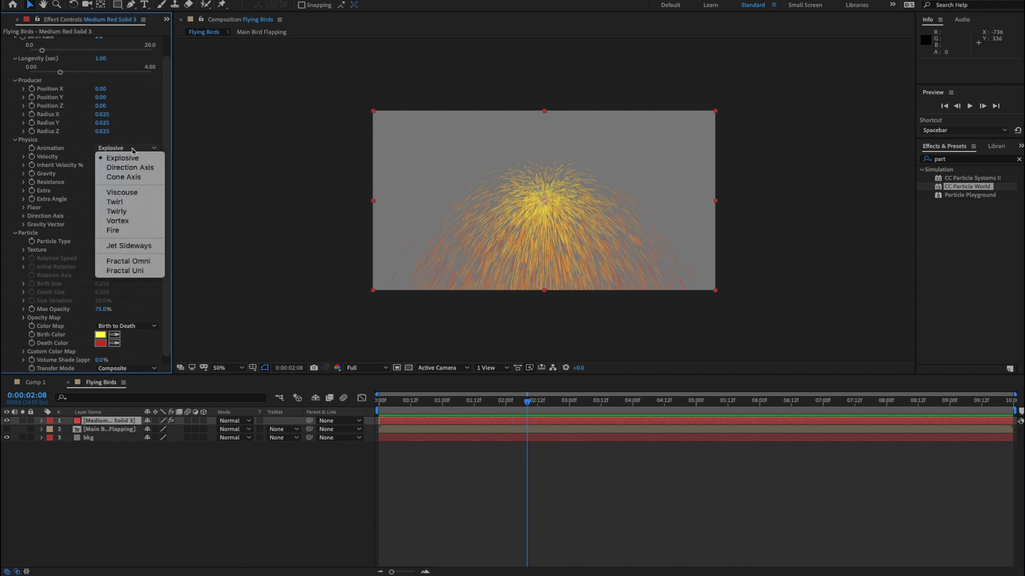
click(129, 167)
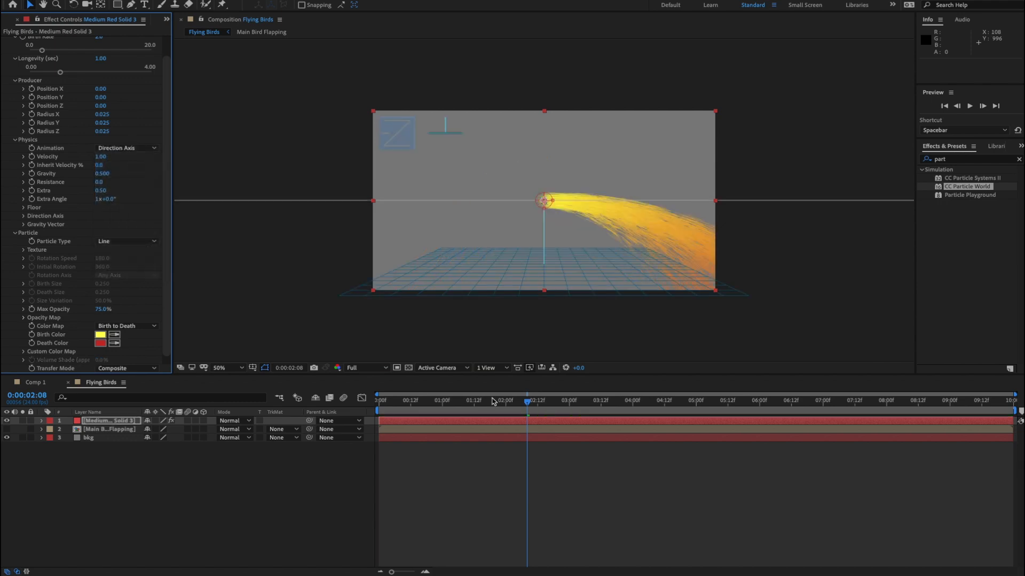
key(space)
key(space)
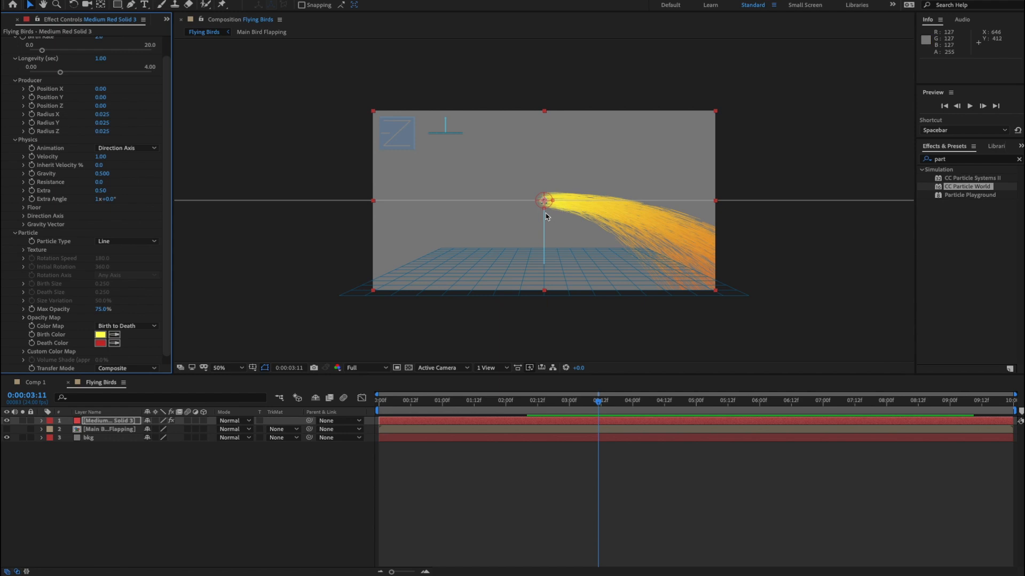
Stretch the particle producer vertically to a Radius Y of about 0.148 and preview it from the start.
drag(545, 209, 544, 247)
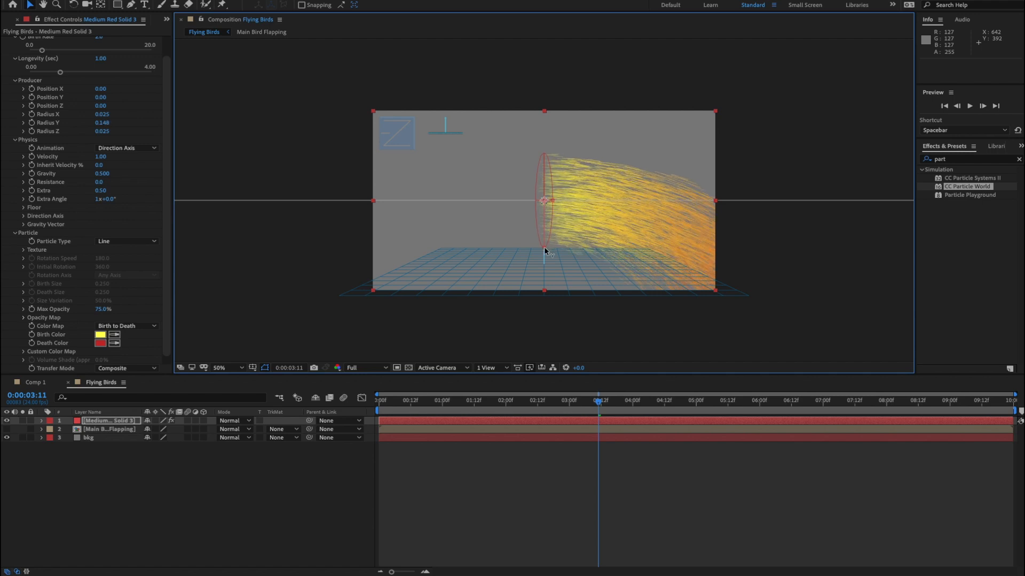
click(302, 401)
key(space)
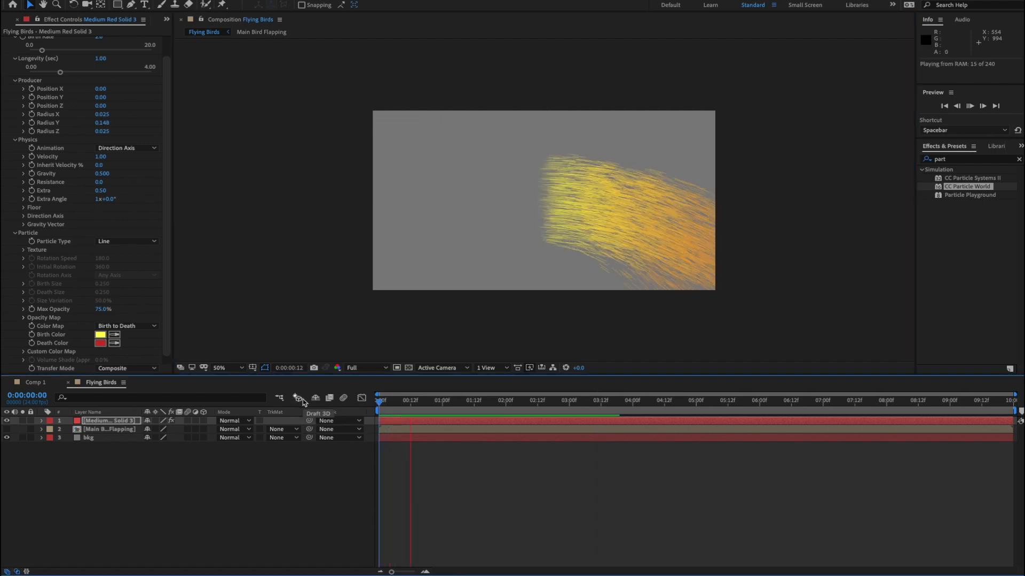
key(space)
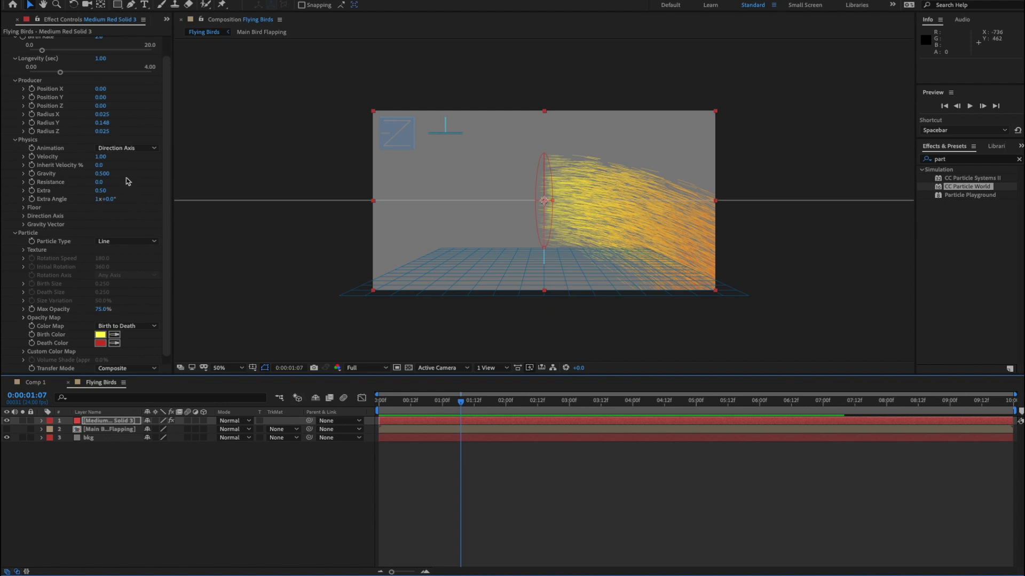
Set the particle Velocity to 0.1 and Gravity to 0, and preview the slower motion.
click(101, 158)
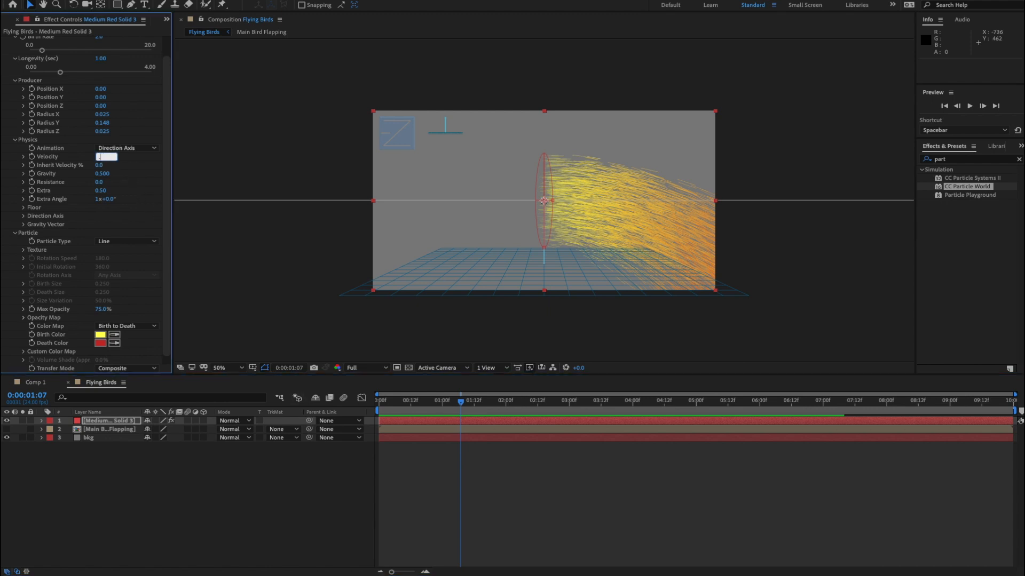
text(0.1)
key(Return)
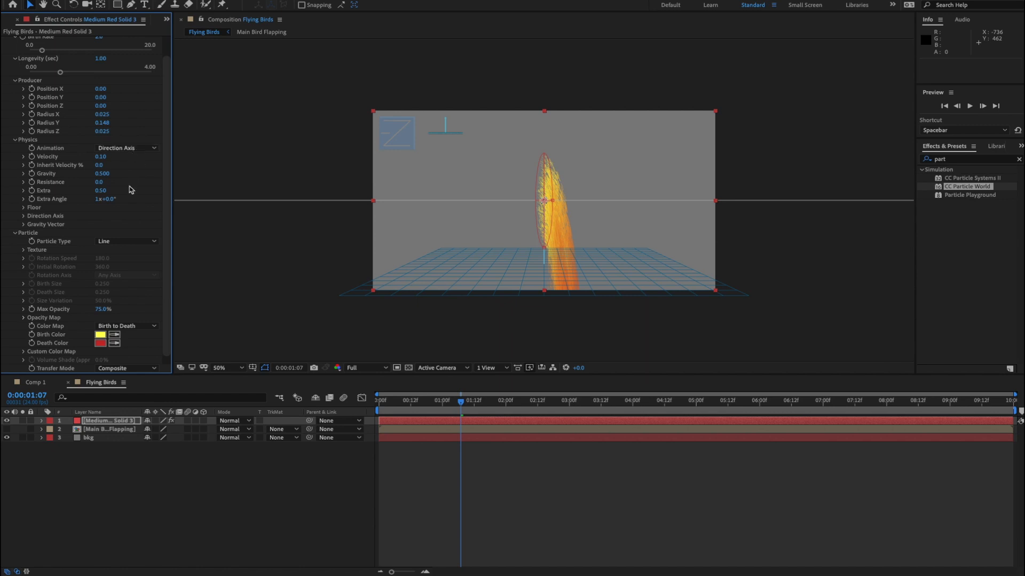
click(107, 176)
key(Return)
key(space)
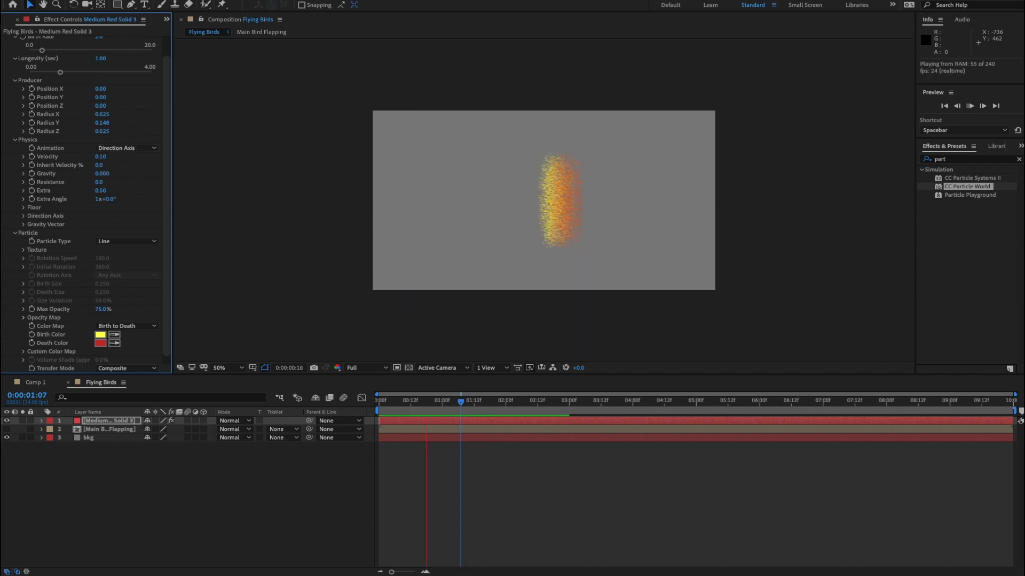
key(space)
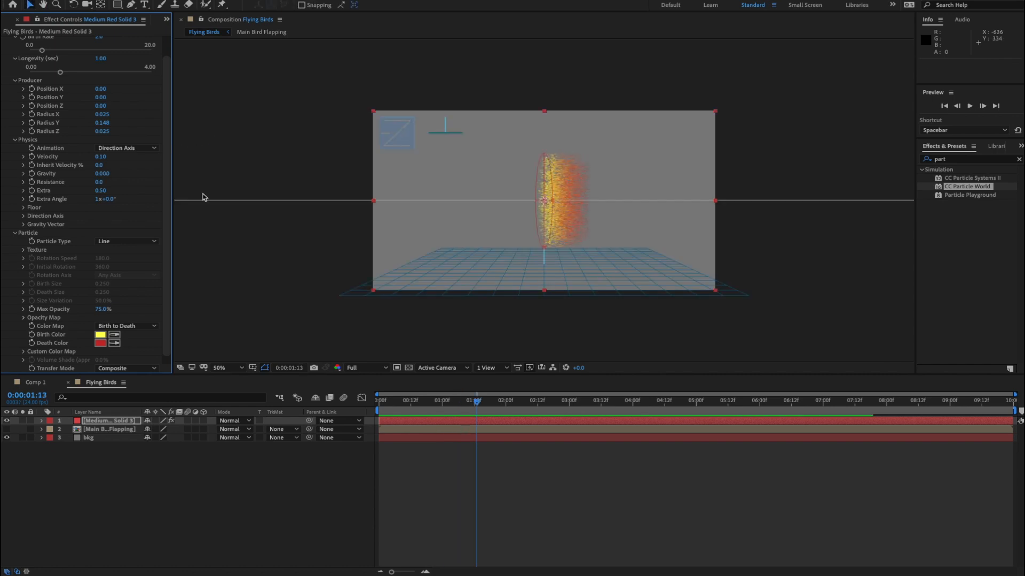
Set both the Extra and Extra Angle physics values of the particles to 0.
click(101, 191)
text(0)
key(Tab)
text(0)
key(Return)
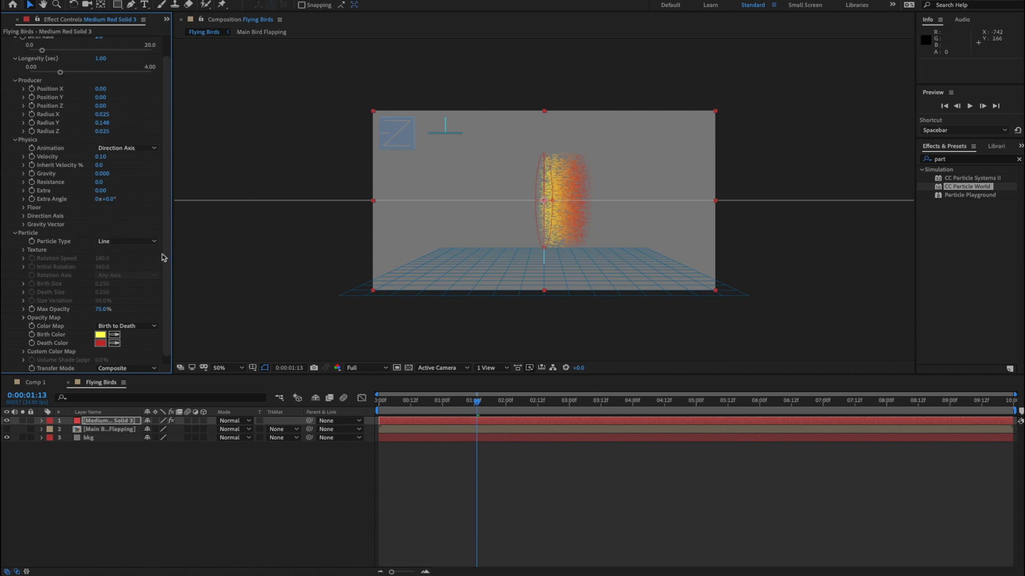
Set the particle type to Textured QuadPolygon and use the Main Bird Flapping layer as its texture.
click(117, 242)
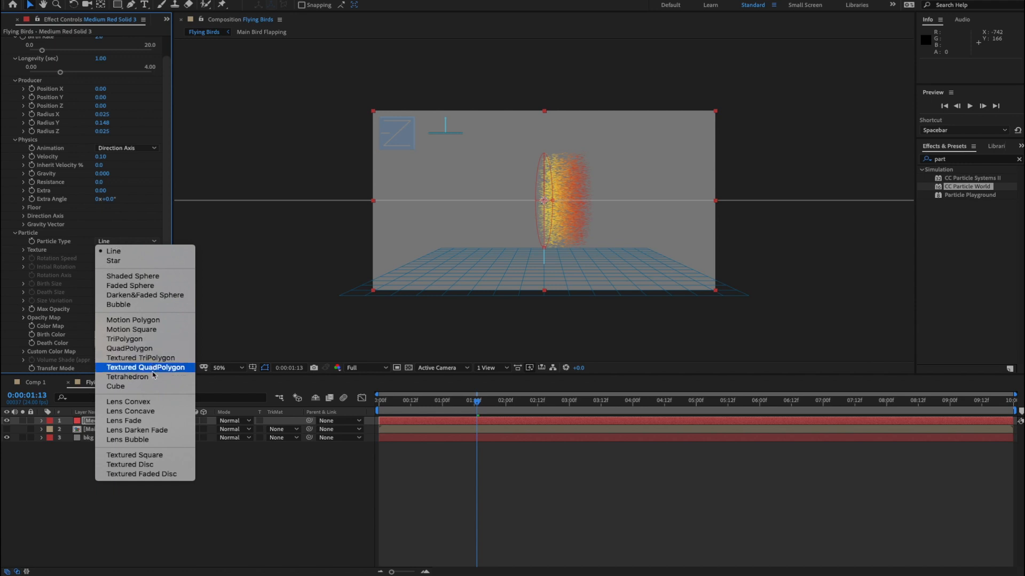
click(172, 371)
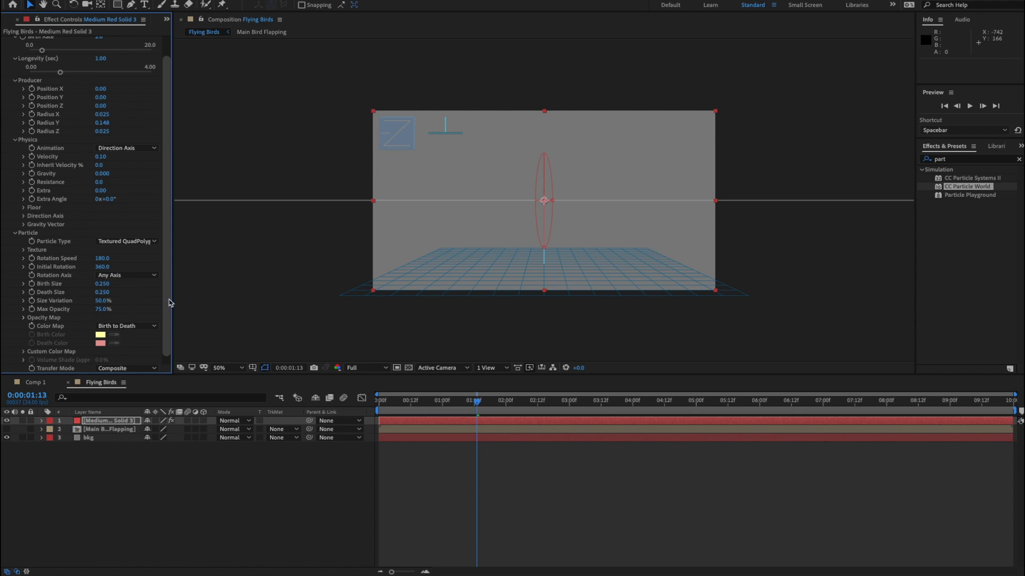
scroll(169, 307, down, 1)
click(24, 243)
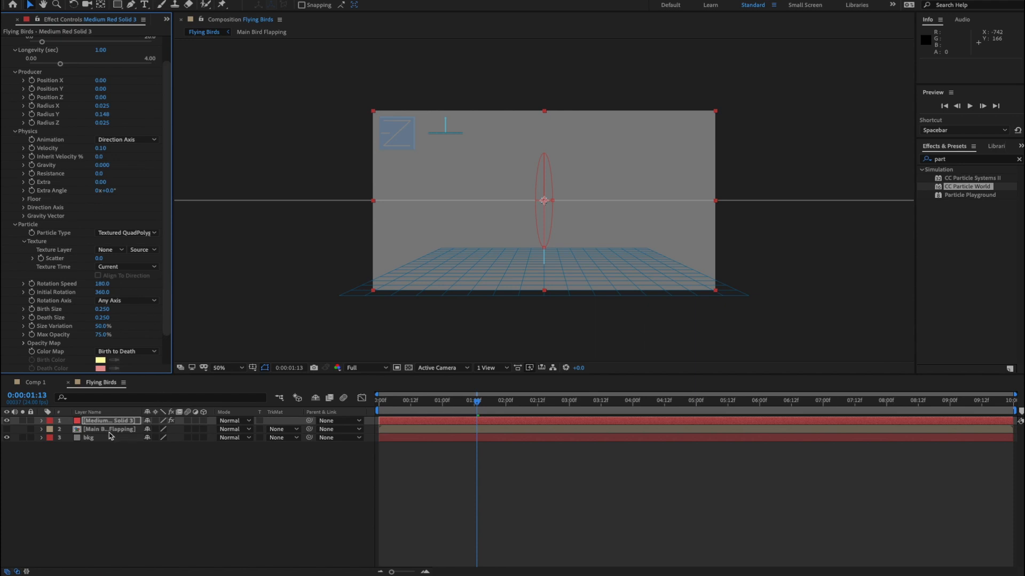
click(112, 250)
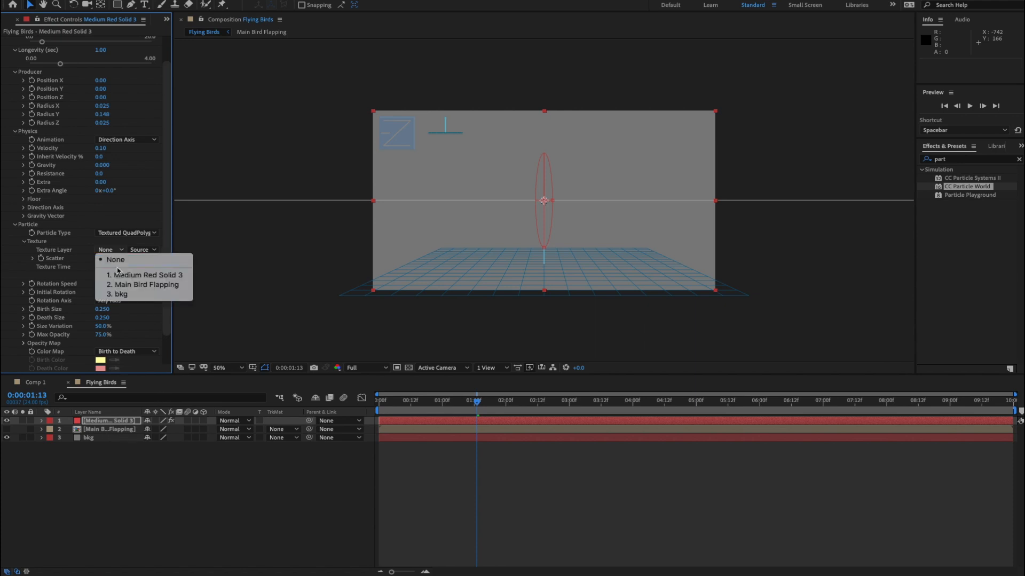
click(120, 285)
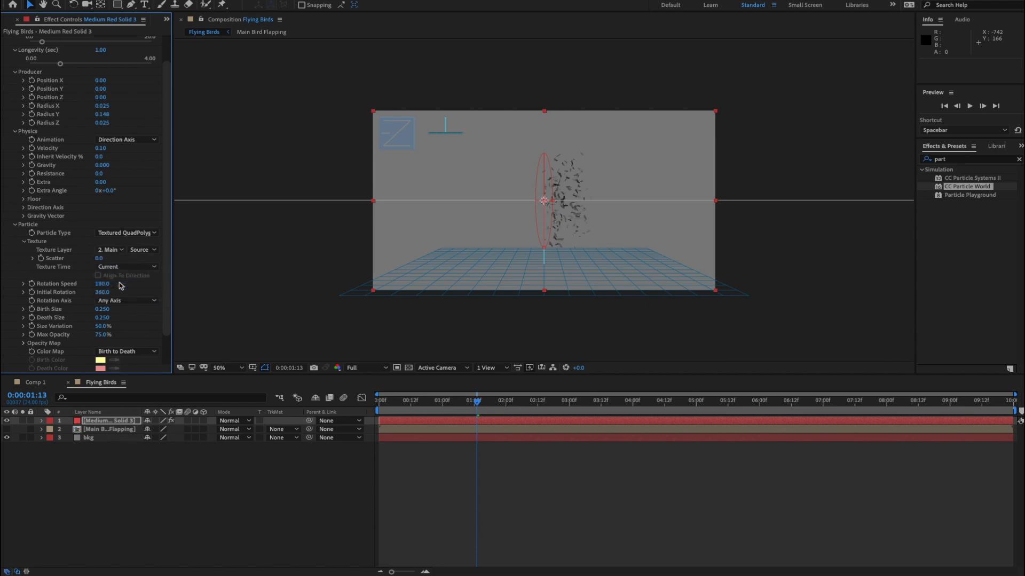
Fit the composition in the viewer and preview the bird-textured particles up close.
click(229, 368)
click(235, 379)
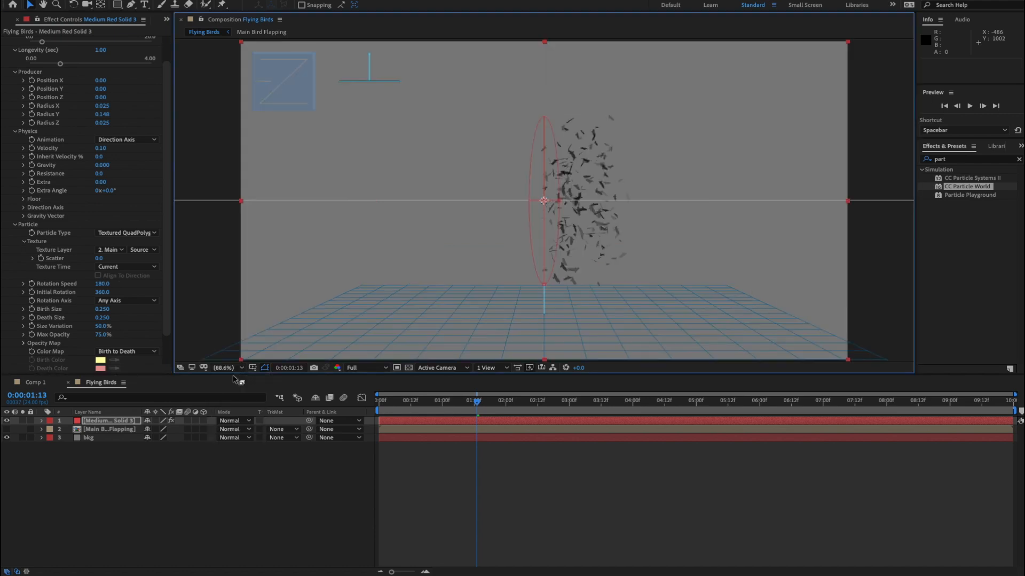
key(space)
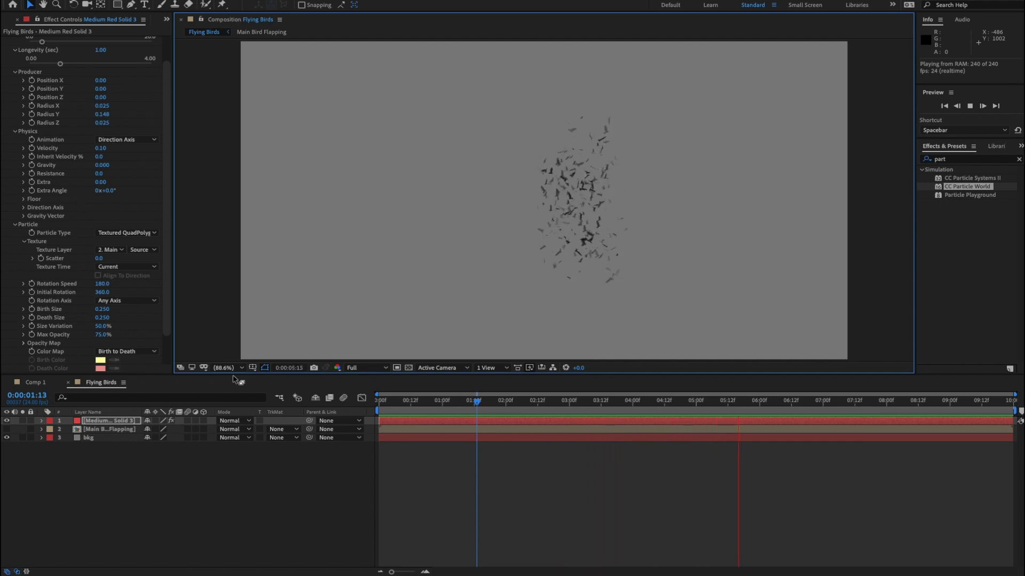
key(space)
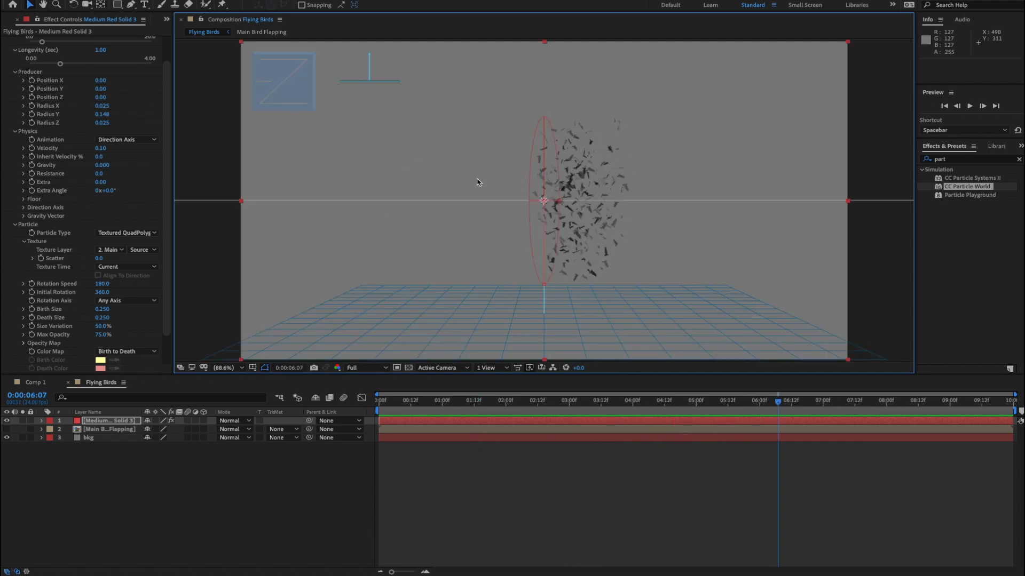
key(comma)
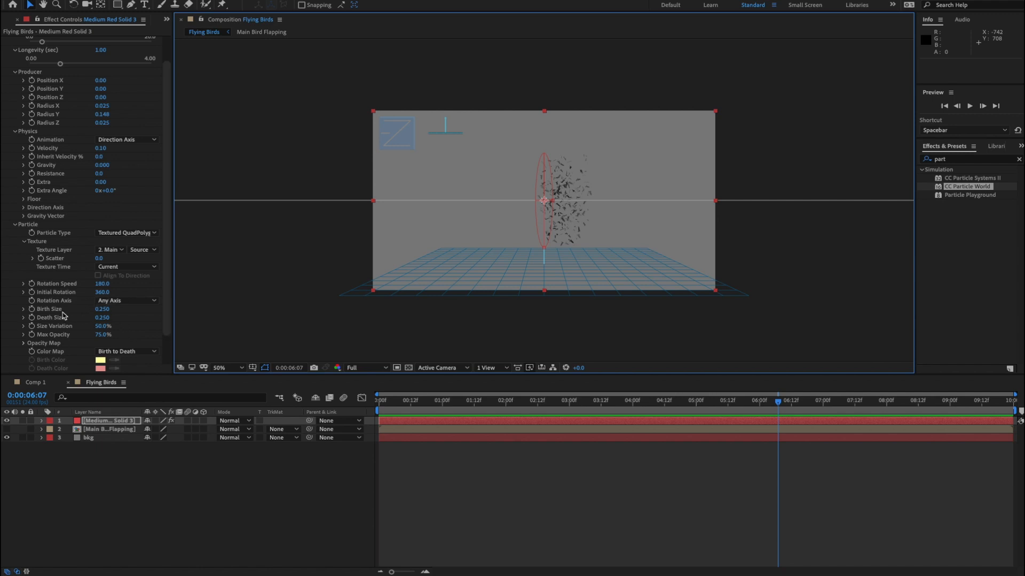
Set both the Birth Size and Death Size of the particles to 1, and preview the enlarged birds from the start.
mouse_move(101, 310)
mouse_down()
mouse_move(119, 309)
mouse_move(118, 318)
mouse_up()
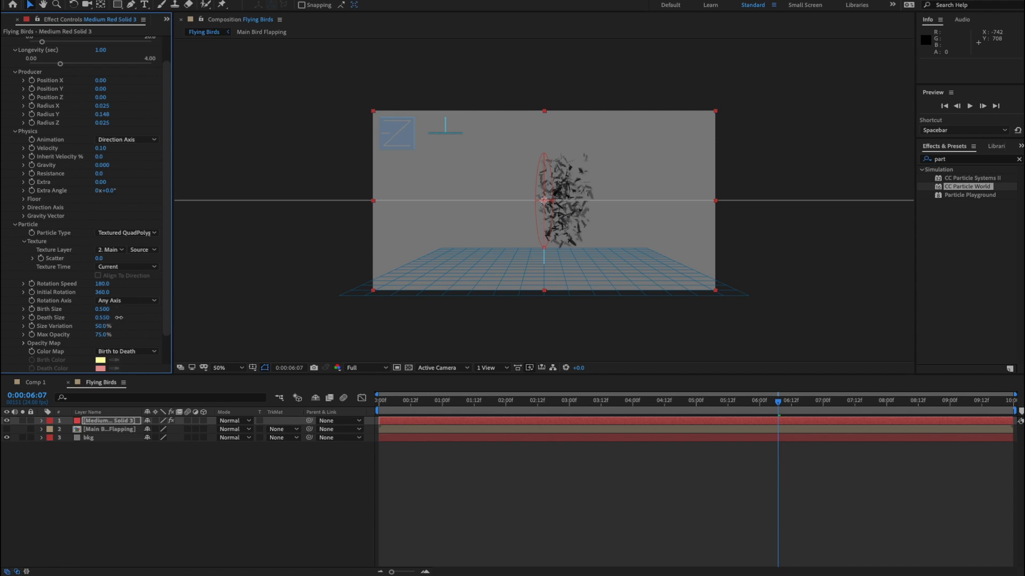
click(106, 309)
key(Tab)
key(Tab)
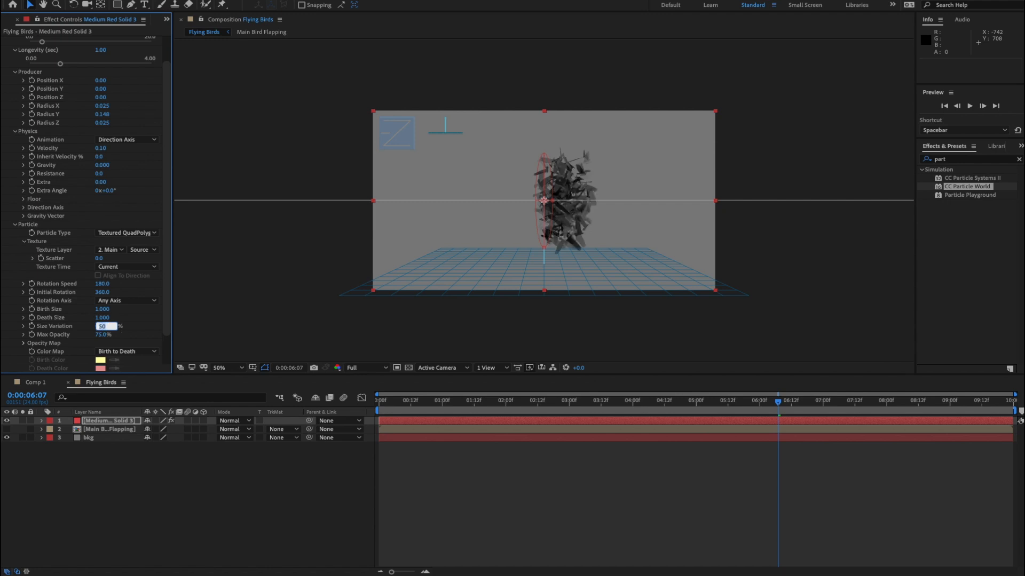
click(380, 402)
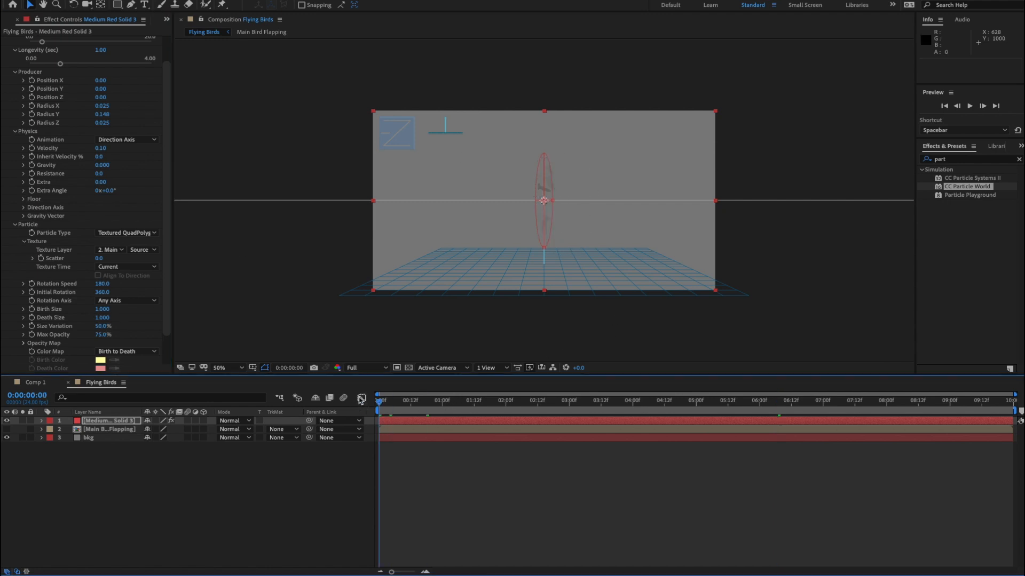
key(space)
key(space)
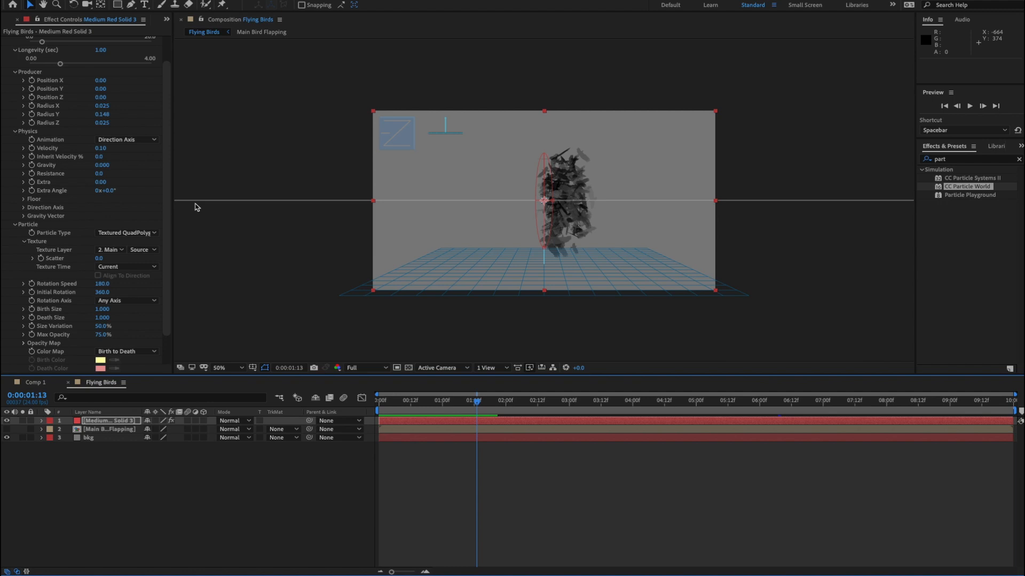
Set the particles' Rotation Speed and Initial Rotation to 0, and preview the unrotated birds.
scroll(171, 265, down, 3)
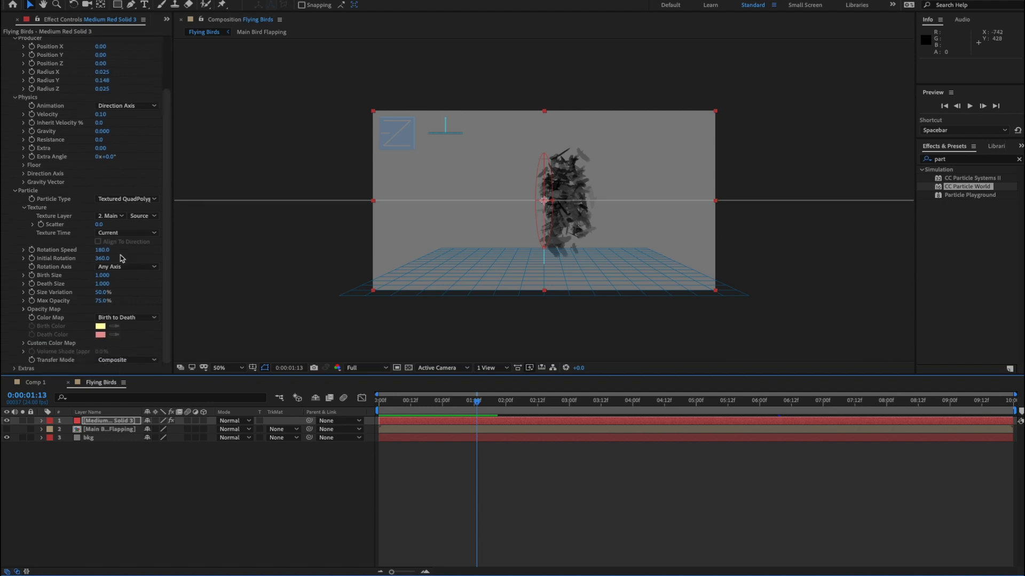
click(102, 250)
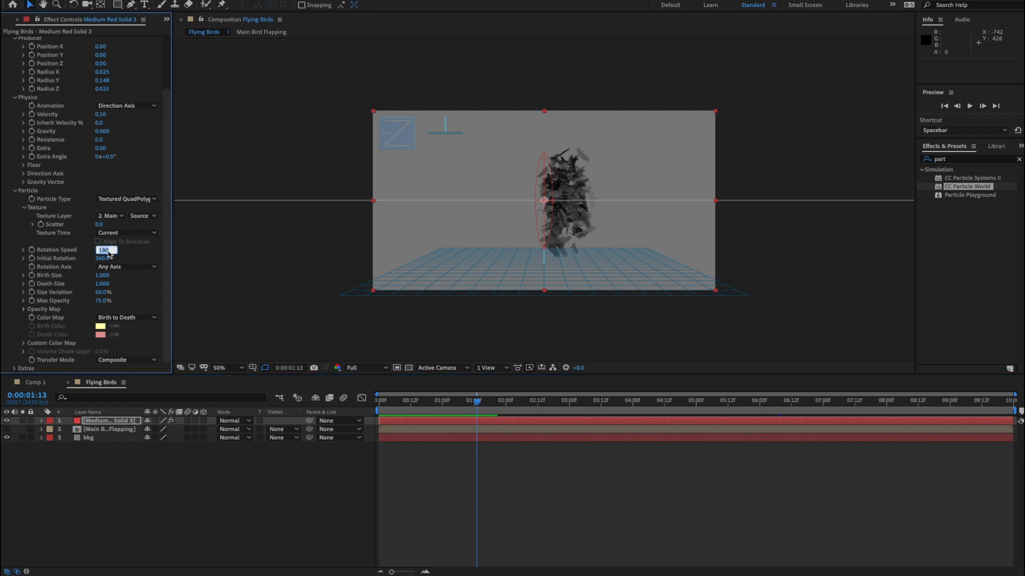
text(0)
key(Return)
click(102, 258)
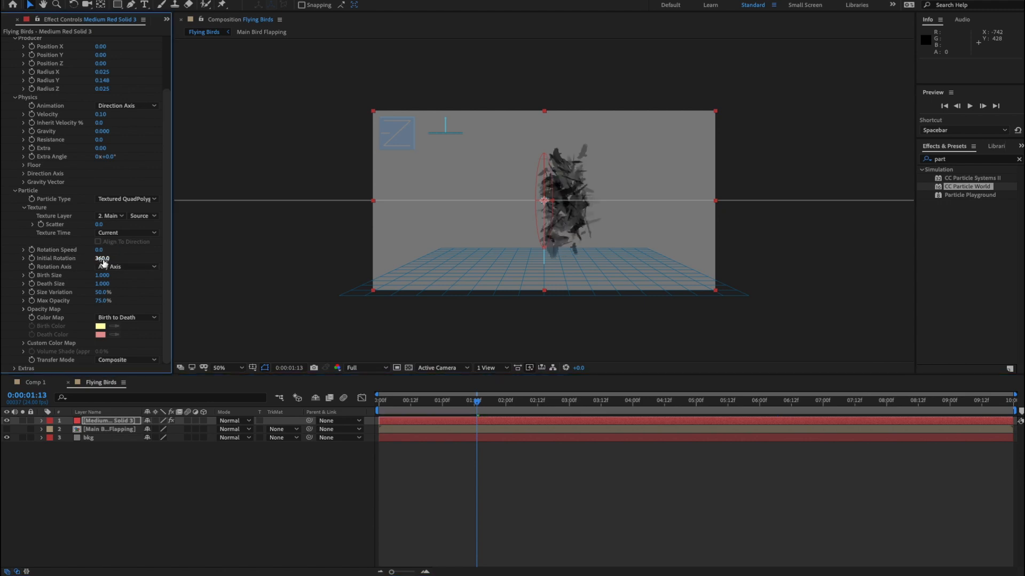
text(0)
key(Return)
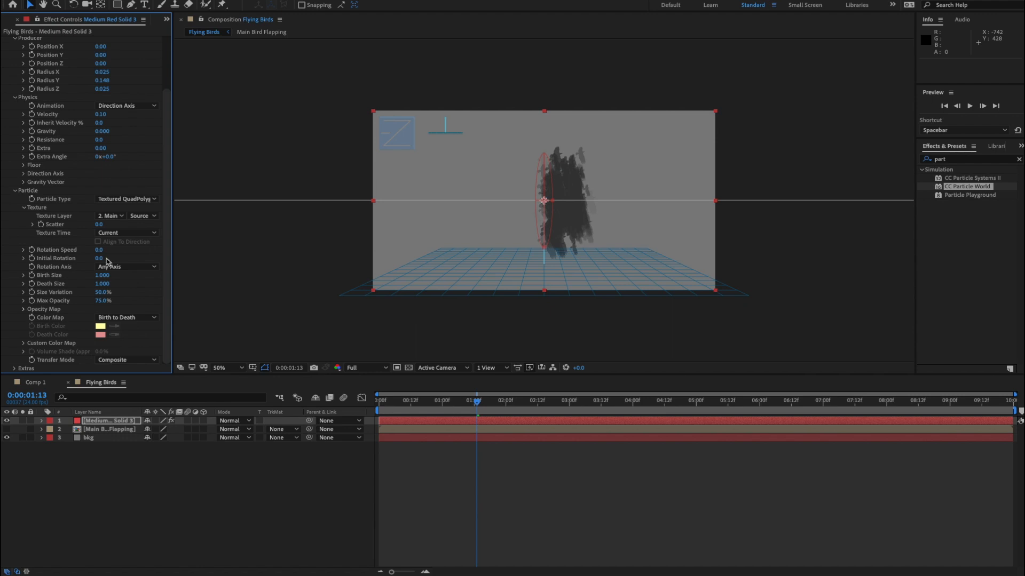
key(space)
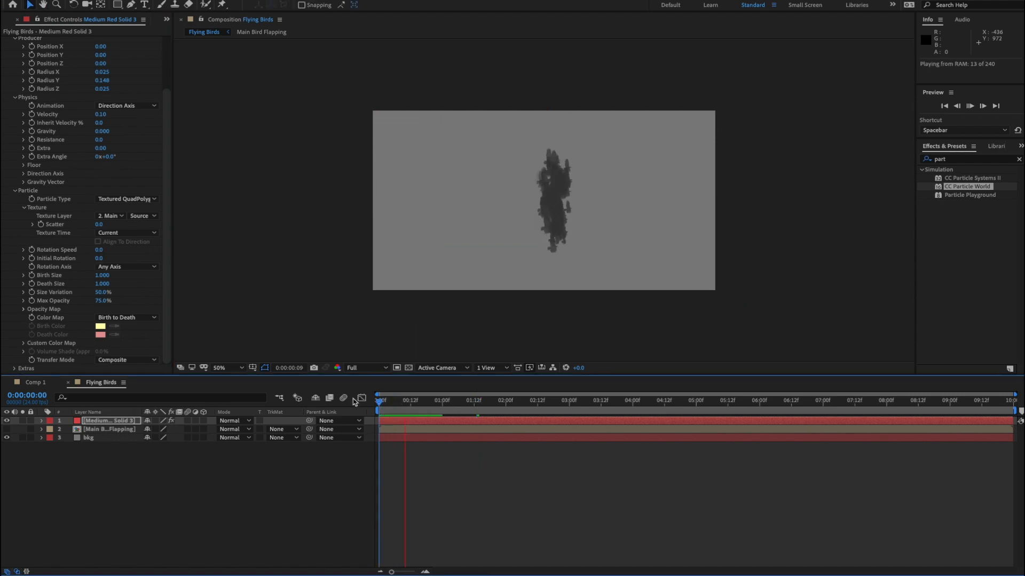
key(space)
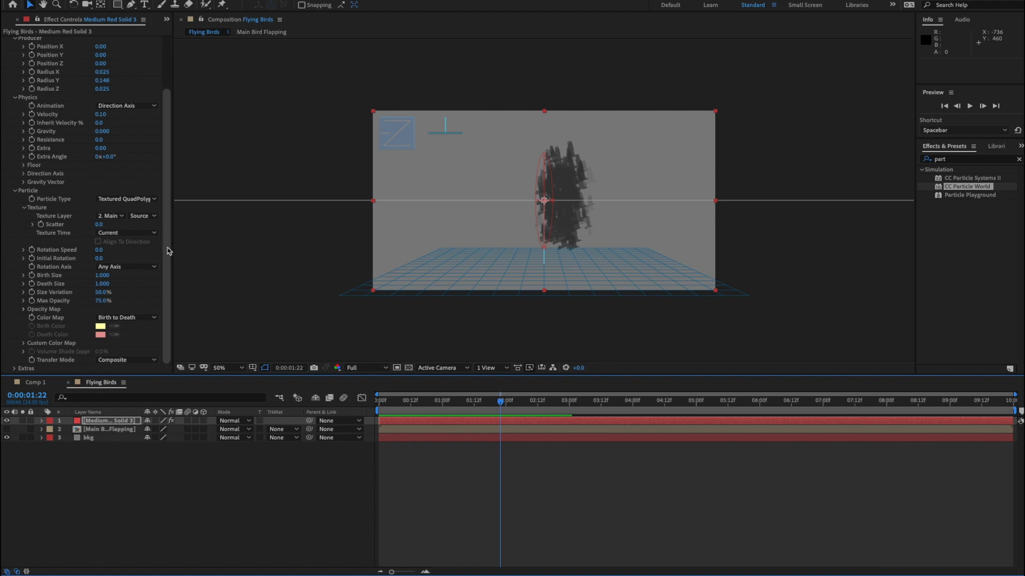
Set the particle Birth Rate to 0.1 and preview the thinned-out flock.
drag(167, 251, 170, 168)
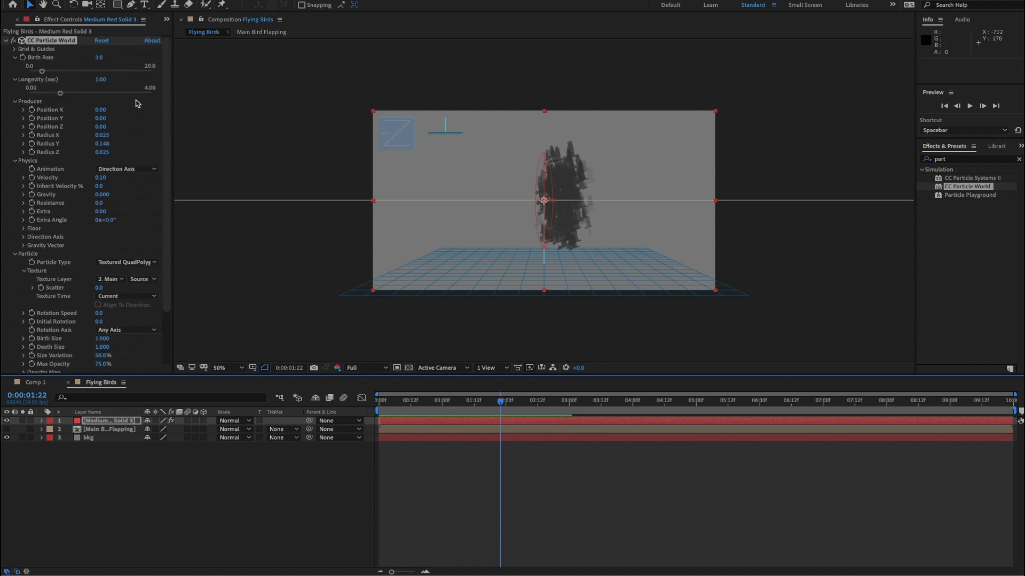
click(99, 60)
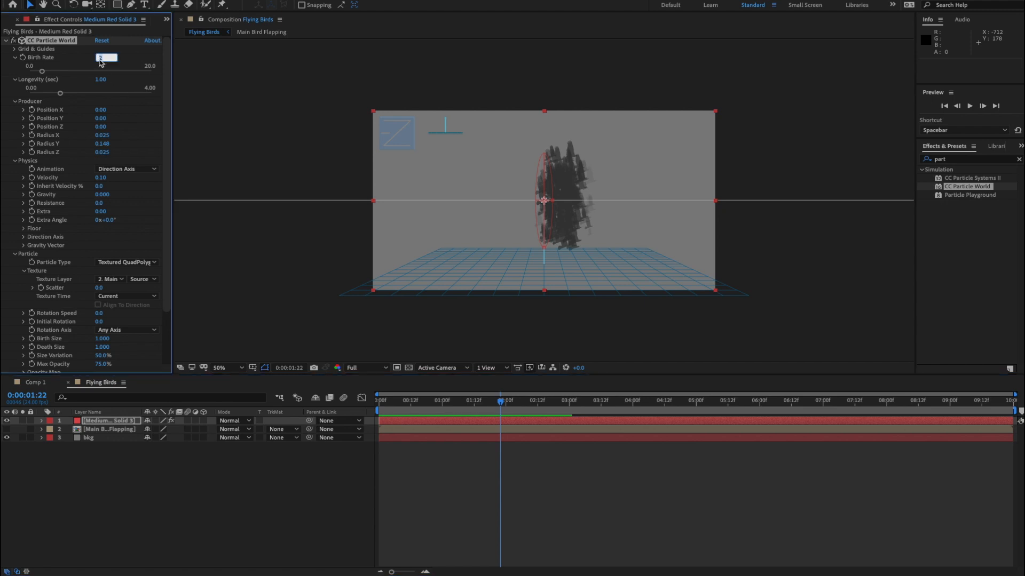
text(.1)
key(Return)
key(space)
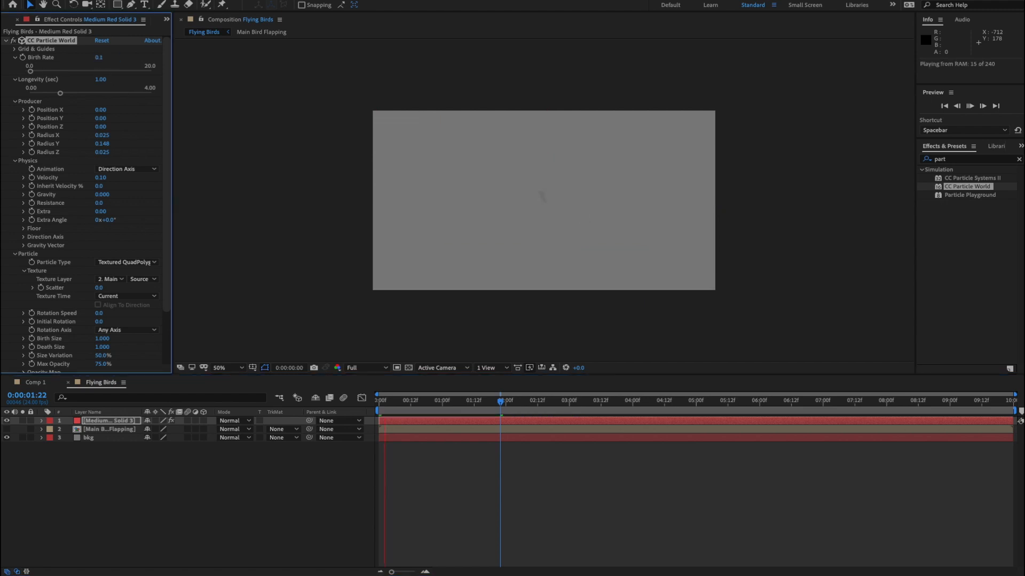
key(space)
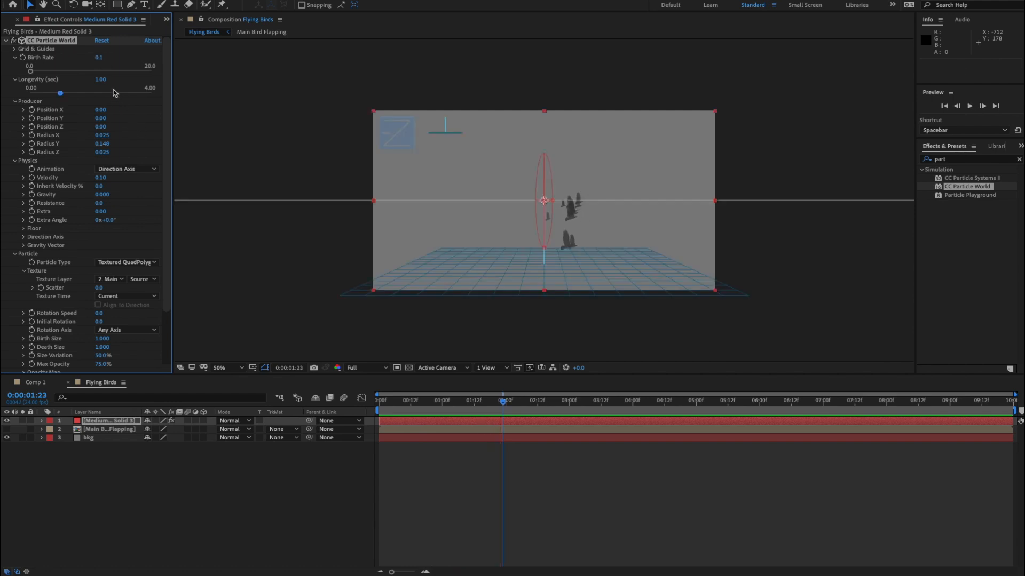
Set the particle Longevity to 15 seconds and preview the flock's flight.
click(103, 83)
text(15)
key(Return)
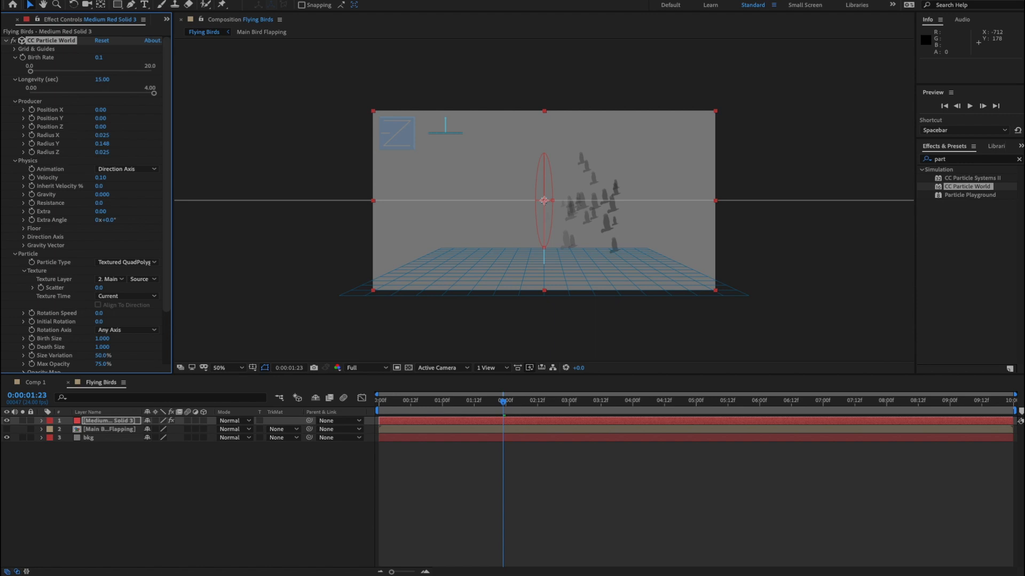
key(space)
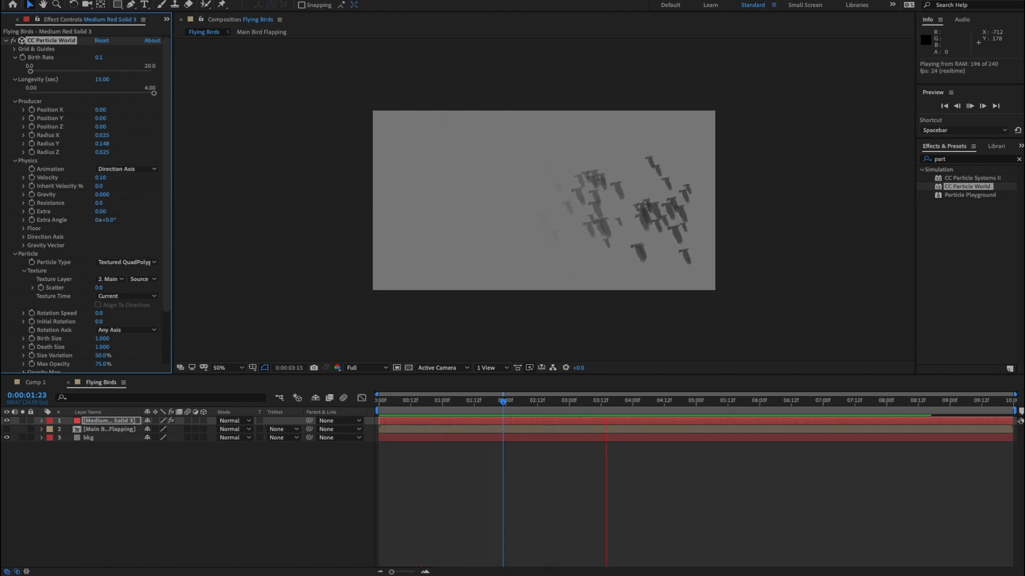
key(space)
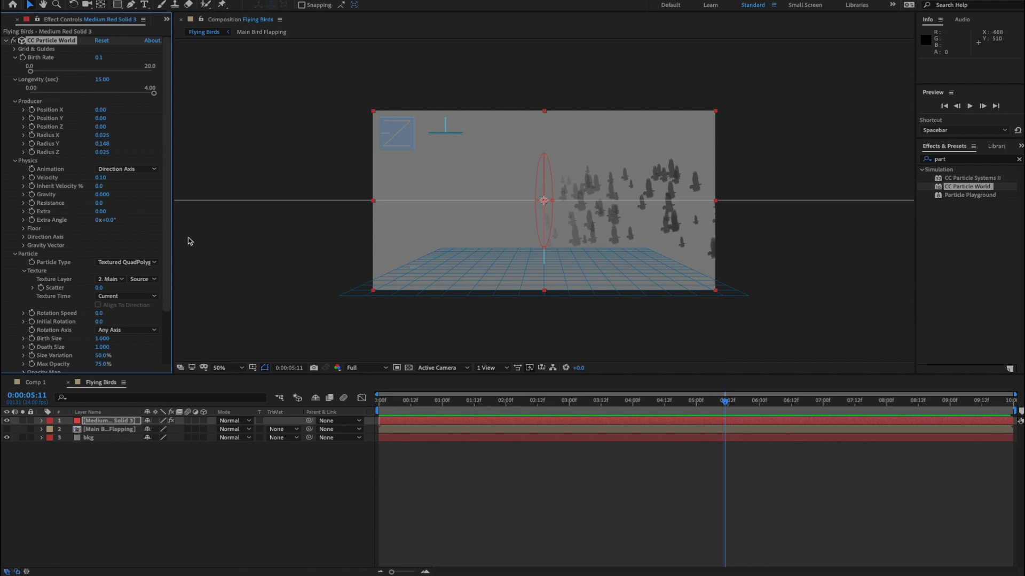
Set the particles' Max Opacity to 100% and redraw the Opacity Map at full opacity across the whole particle life.
drag(167, 242, 168, 348)
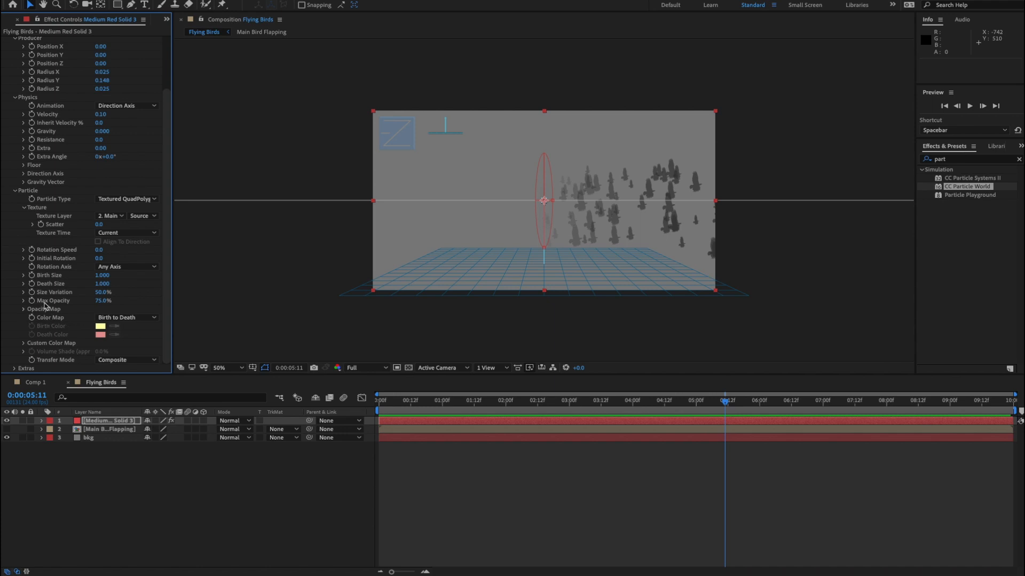
drag(101, 302, 218, 301)
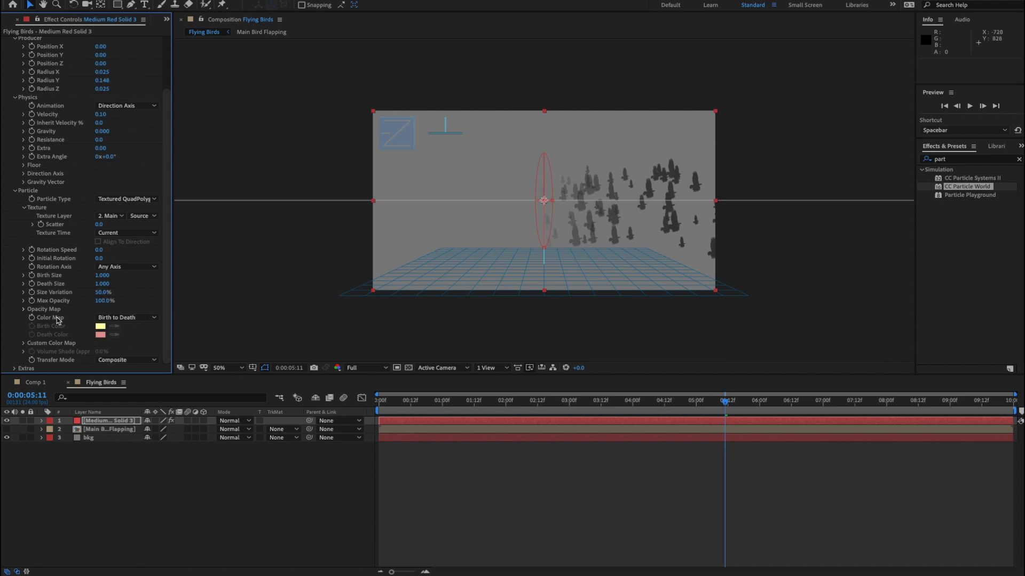
click(23, 310)
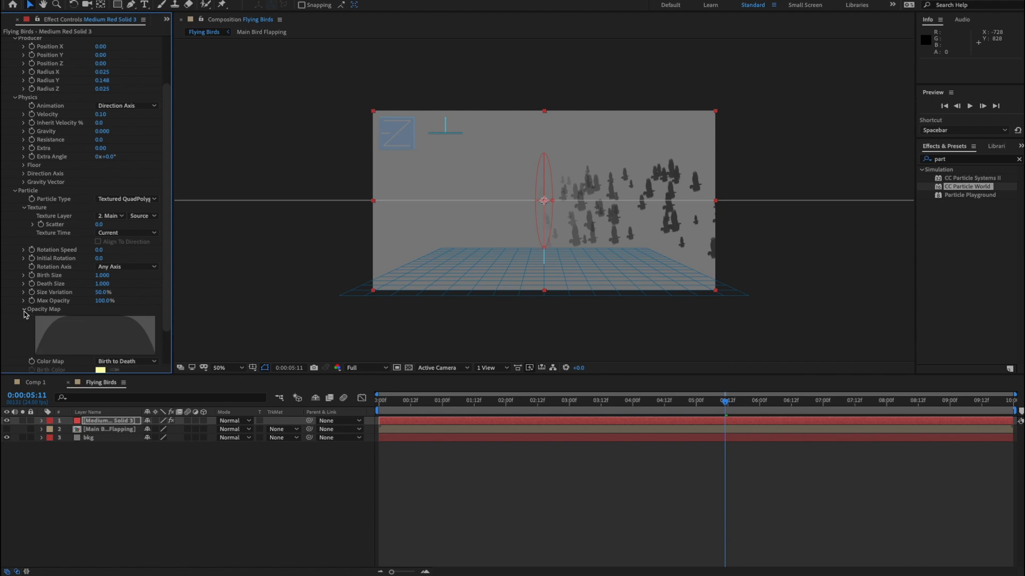
scroll(168, 349, down, 2)
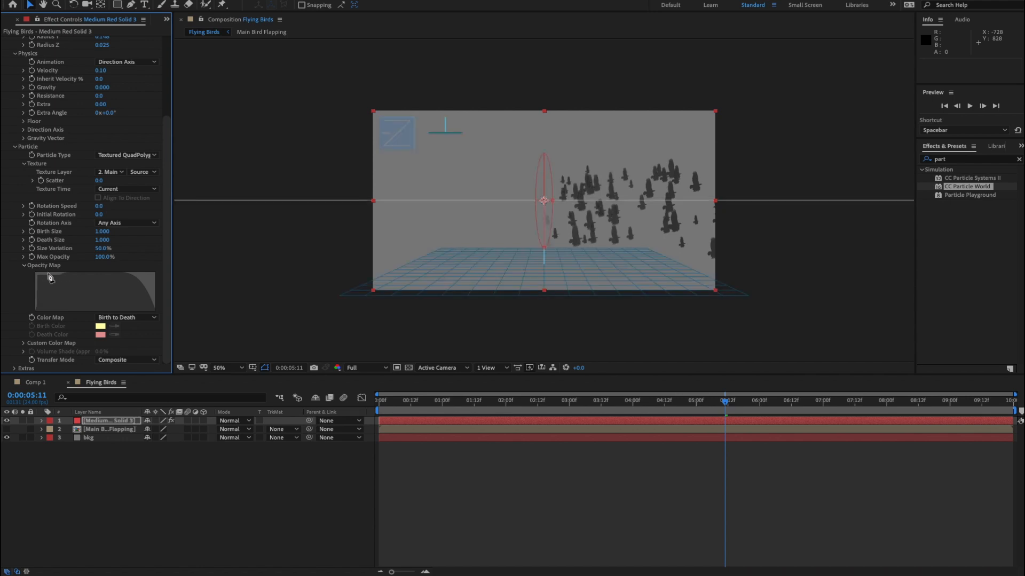
mouse_move(45, 280)
mouse_down()
mouse_move(36, 311)
mouse_move(39, 269)
mouse_move(75, 271)
mouse_move(31, 273)
mouse_move(161, 277)
mouse_up()
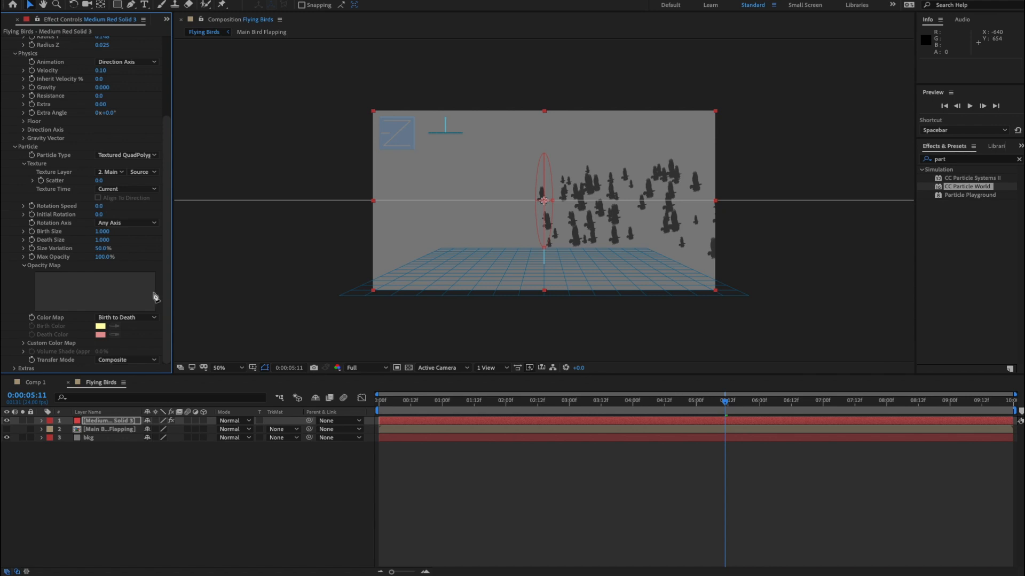
Try an uneven Opacity Map curve, redraw it at full opacity, and preview the flock.
drag(47, 300, 149, 297)
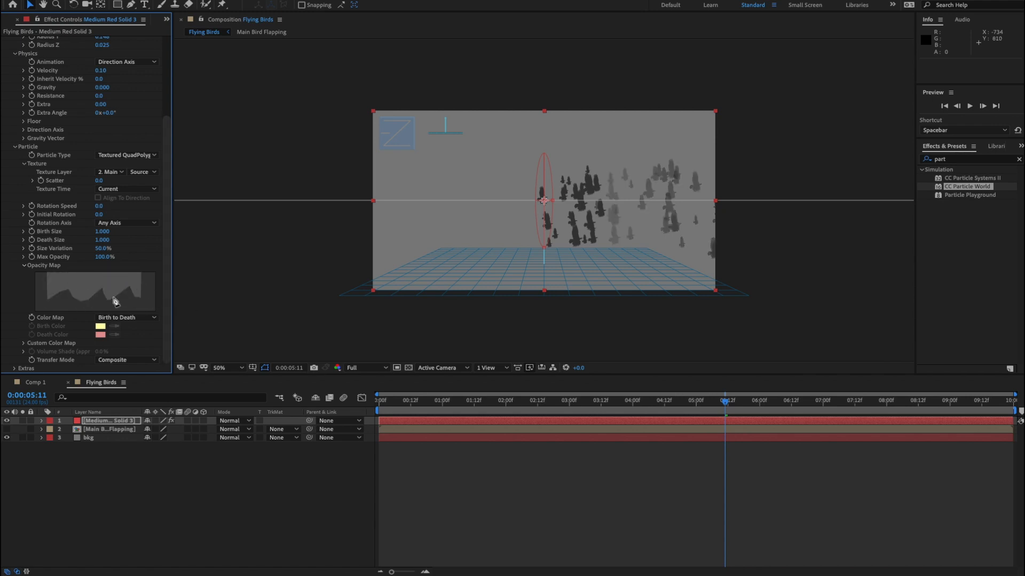
drag(37, 275, 159, 272)
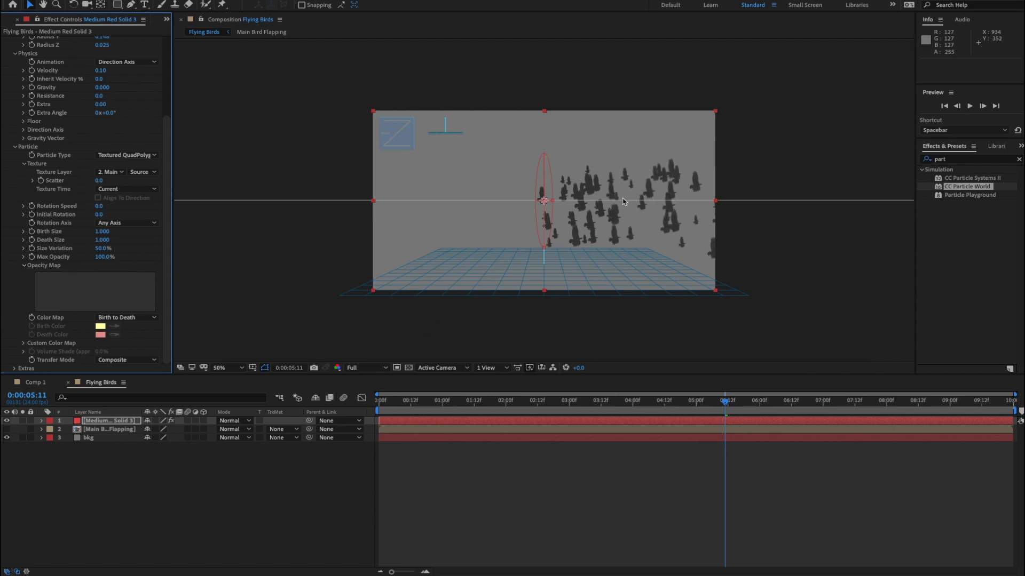
key(space)
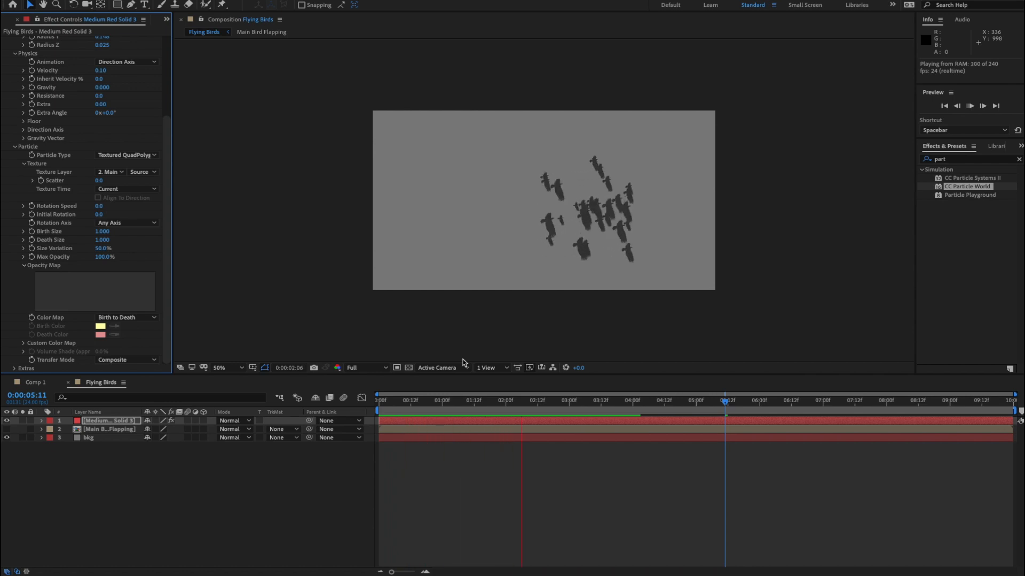
key(space)
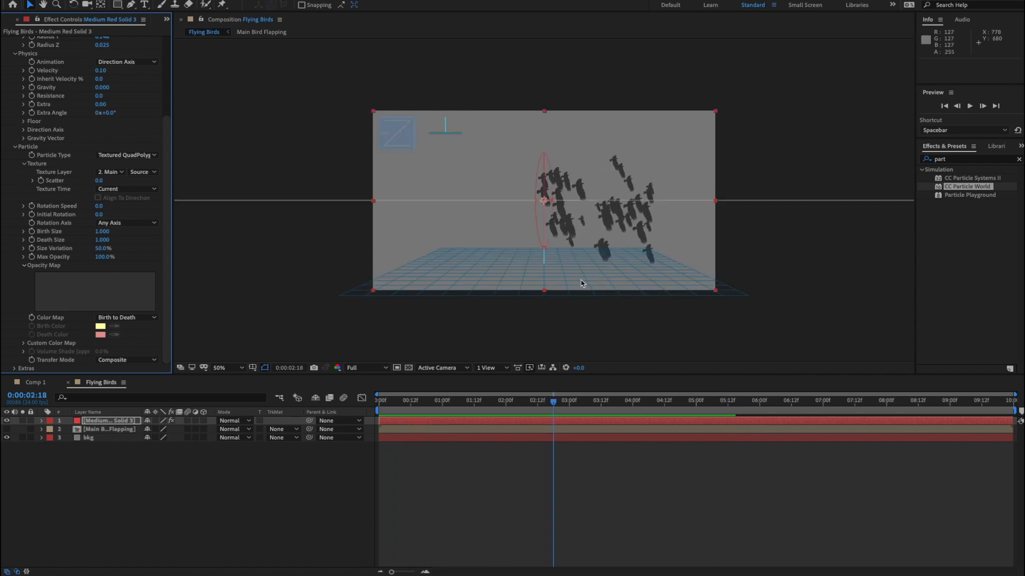
Move the producer's Position X to about -0.61 so the birds enter from outside the frame, and preview the flight.
scroll(169, 256, up, 1)
scroll(169, 256, up, 4)
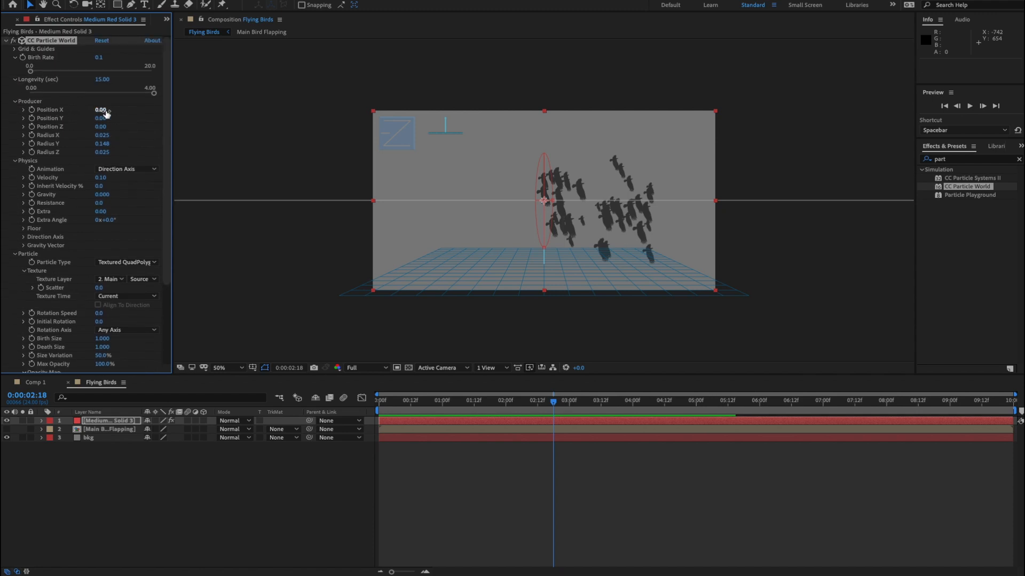
drag(102, 113, 72, 114)
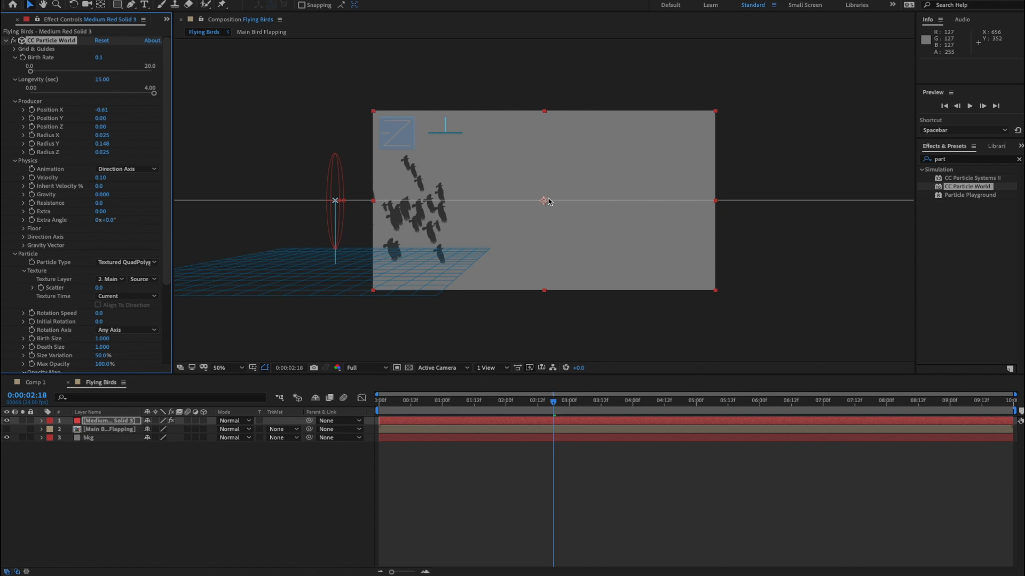
key(space)
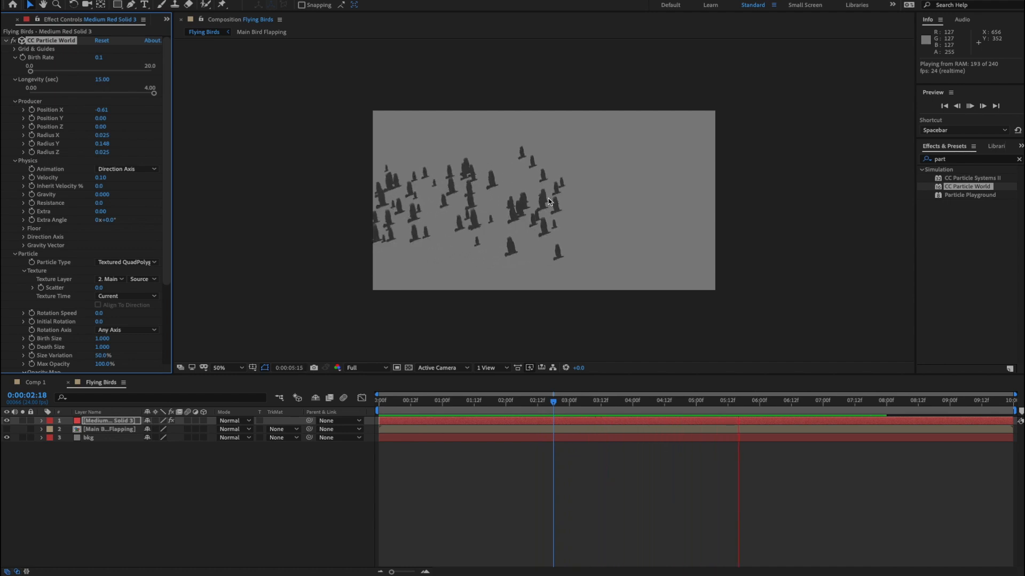
key(space)
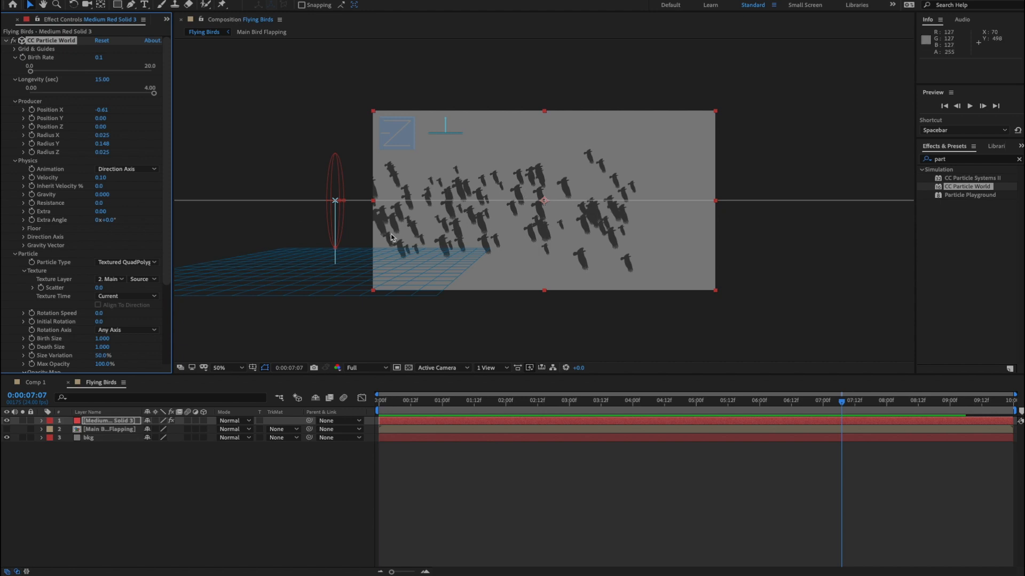
Set the particles' Birth Rate to 0.05 and turn on Birth Rate keyframing at the start of the timeline.
click(100, 59)
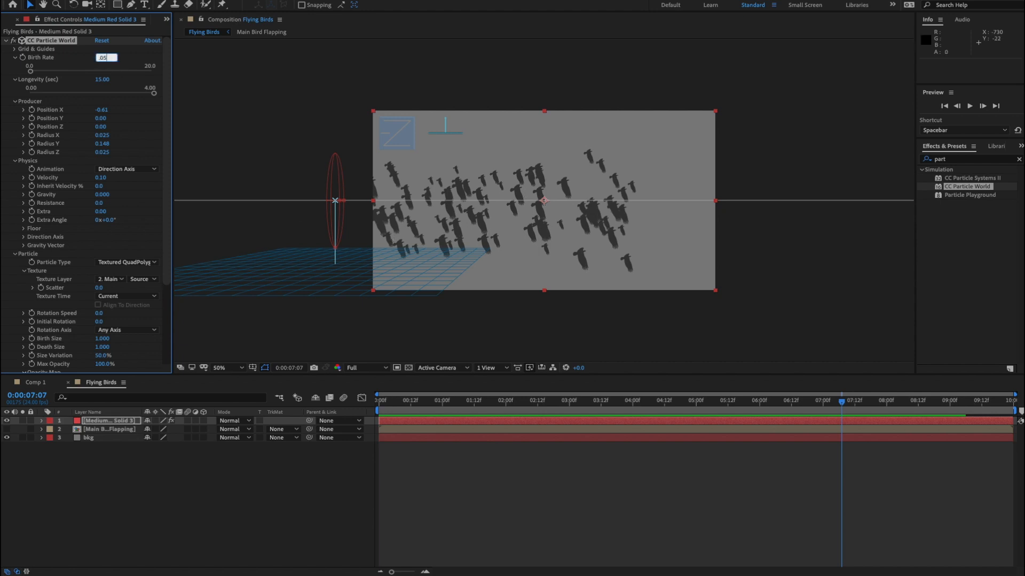
key(Return)
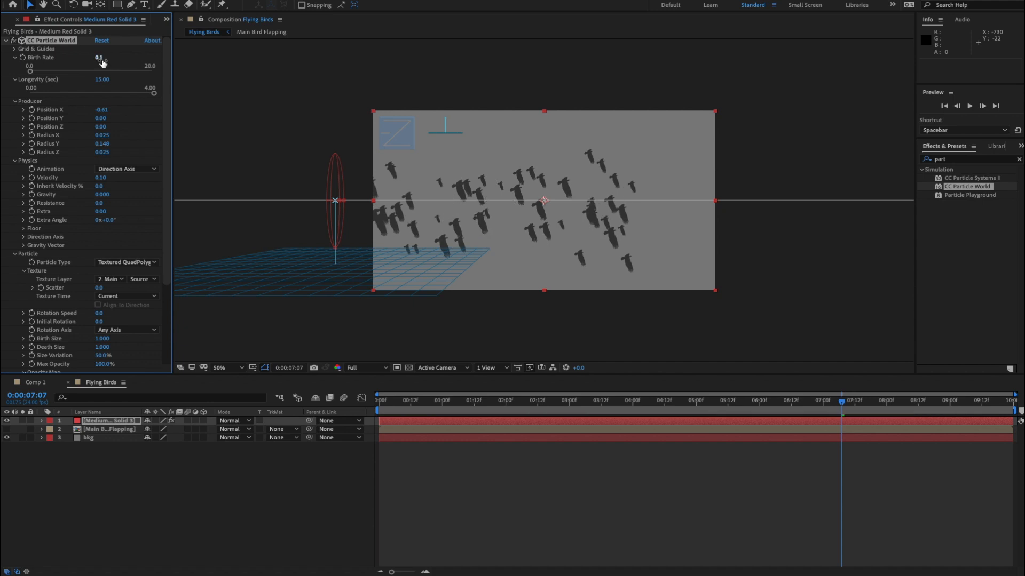
drag(442, 399, 352, 402)
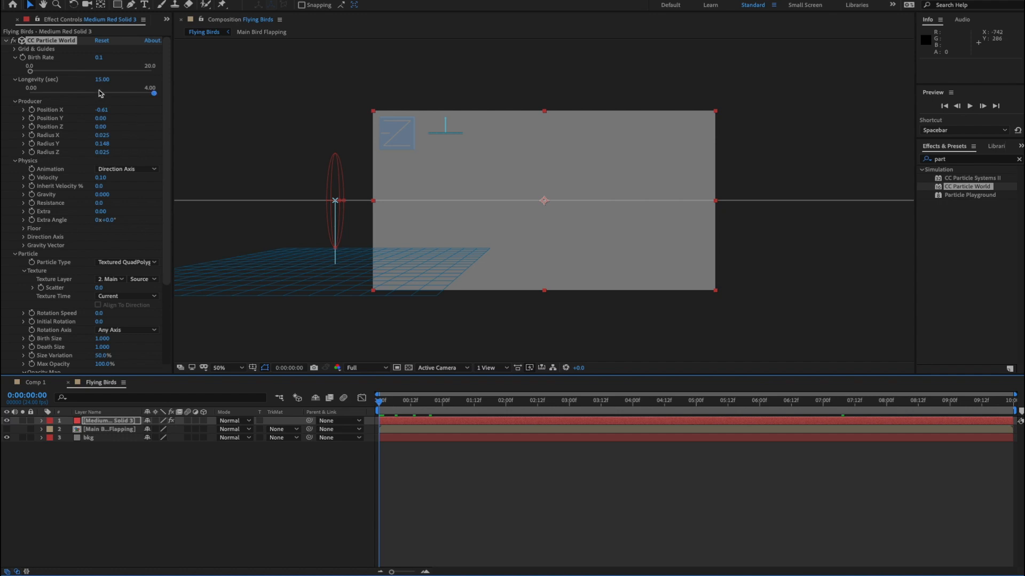
click(22, 58)
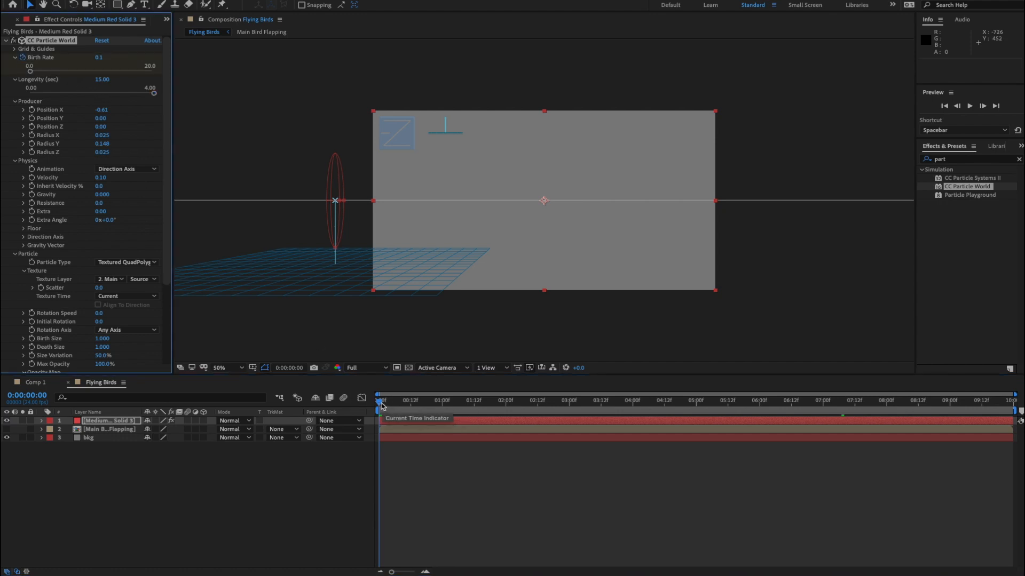
Keyframe the Birth Rate to 0 at 0:00:02:15 and preview the flock.
click(383, 407)
key(space)
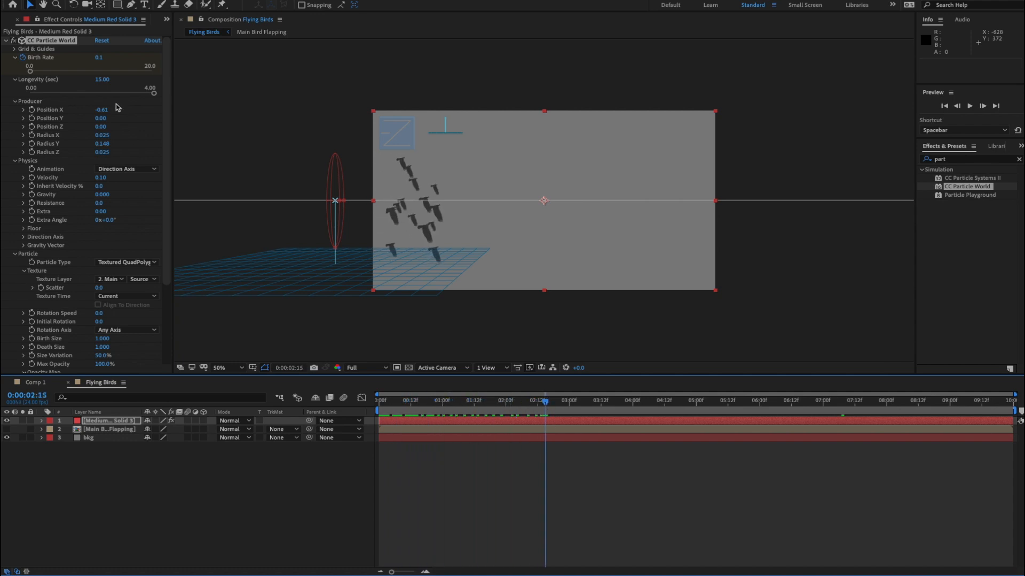
click(99, 59)
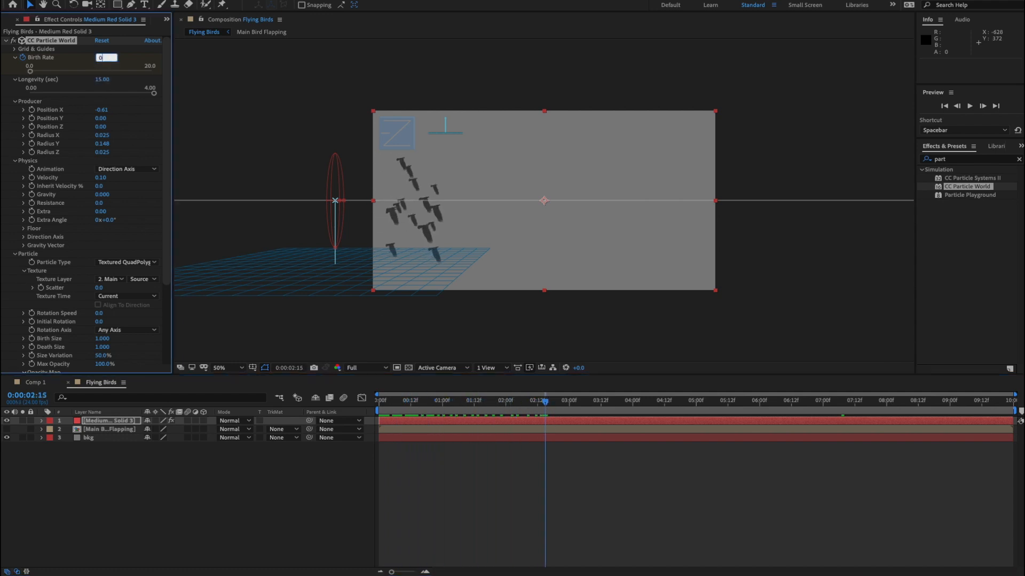
key(Return)
key(space)
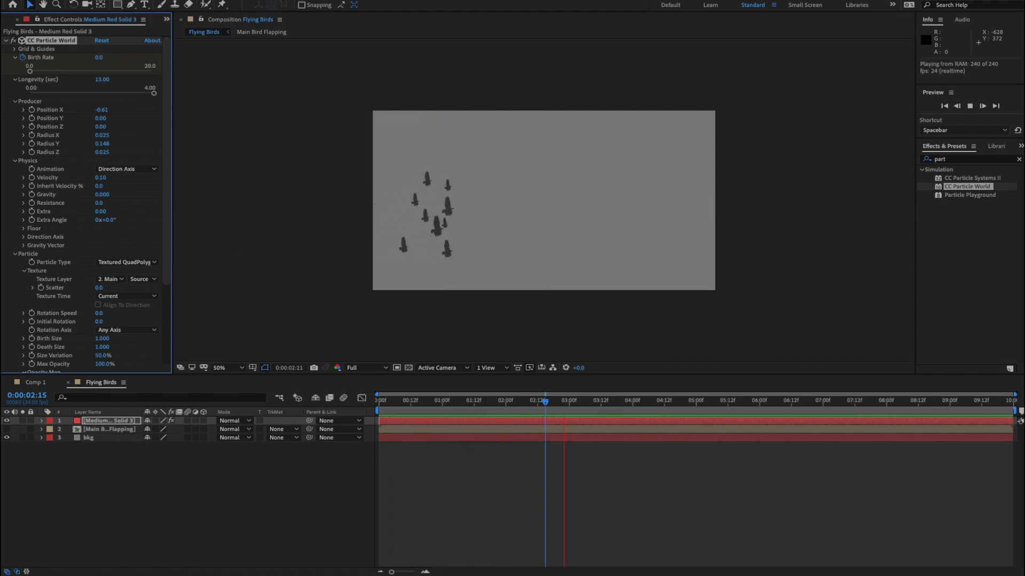
key(space)
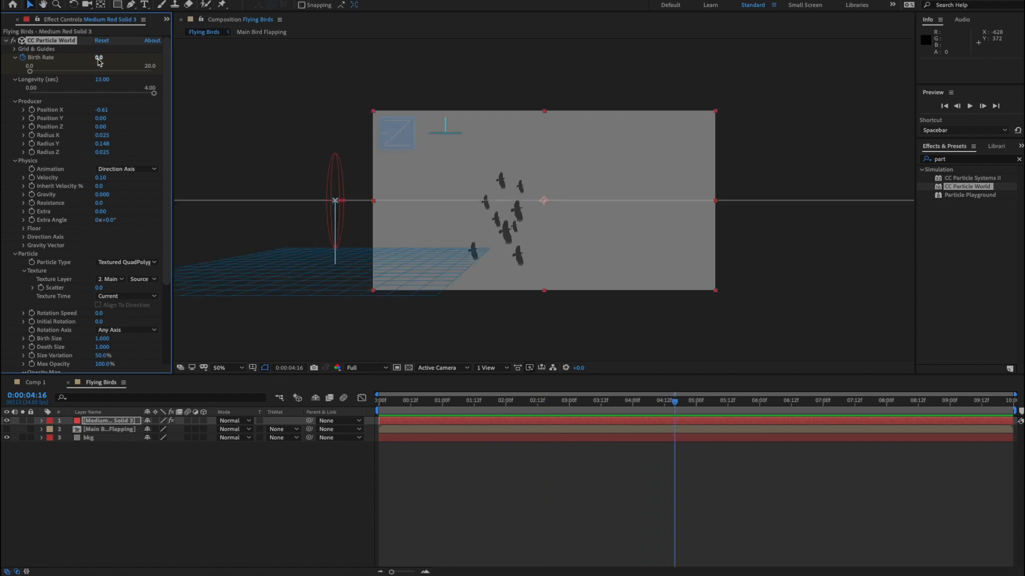
Reveal the particle solid's keyframes, shift the second Birth Rate keyframe to shortly before the 6-second mark, and preview the flight.
click(263, 513)
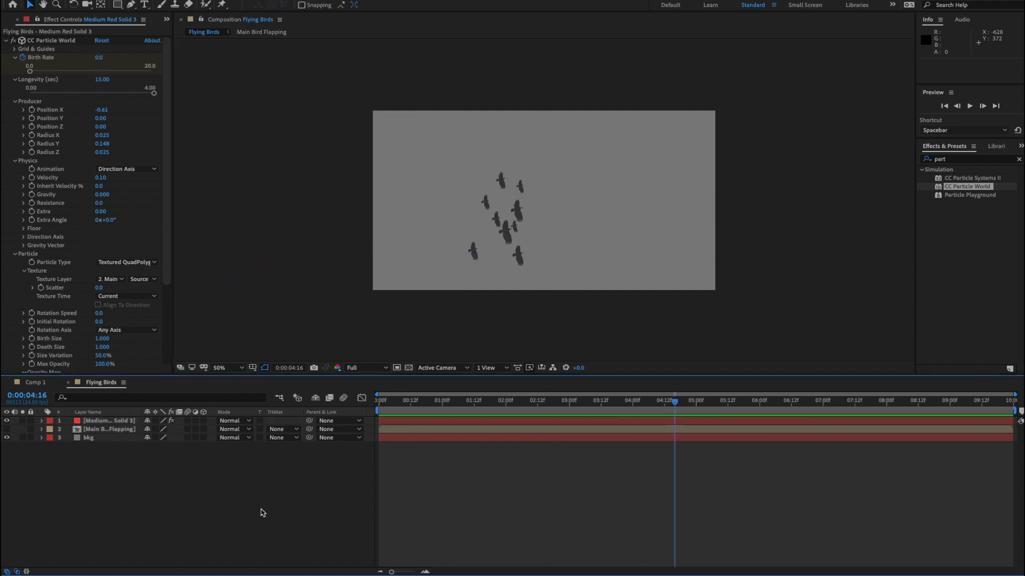
click(103, 421)
key(u)
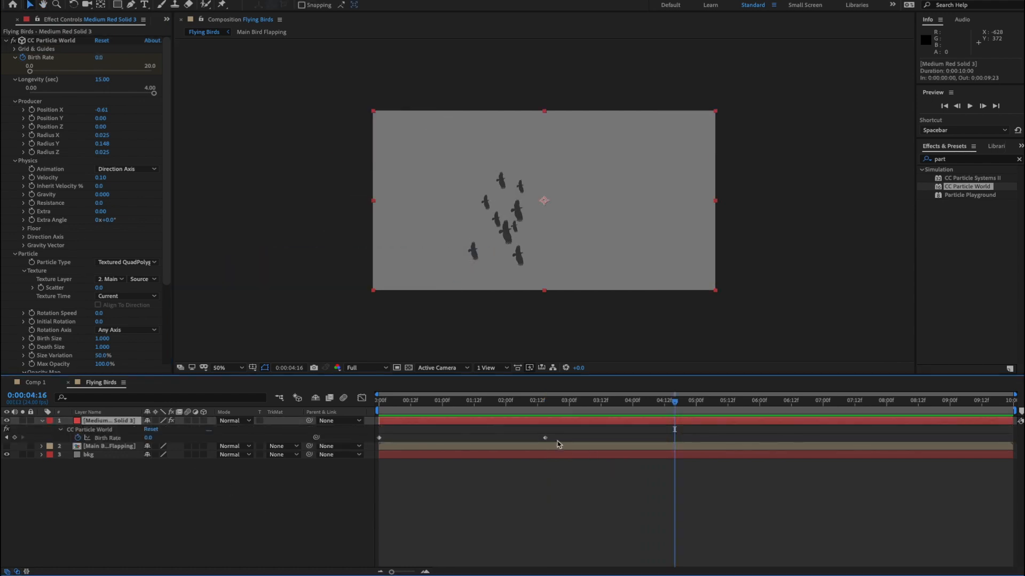
drag(545, 438, 745, 444)
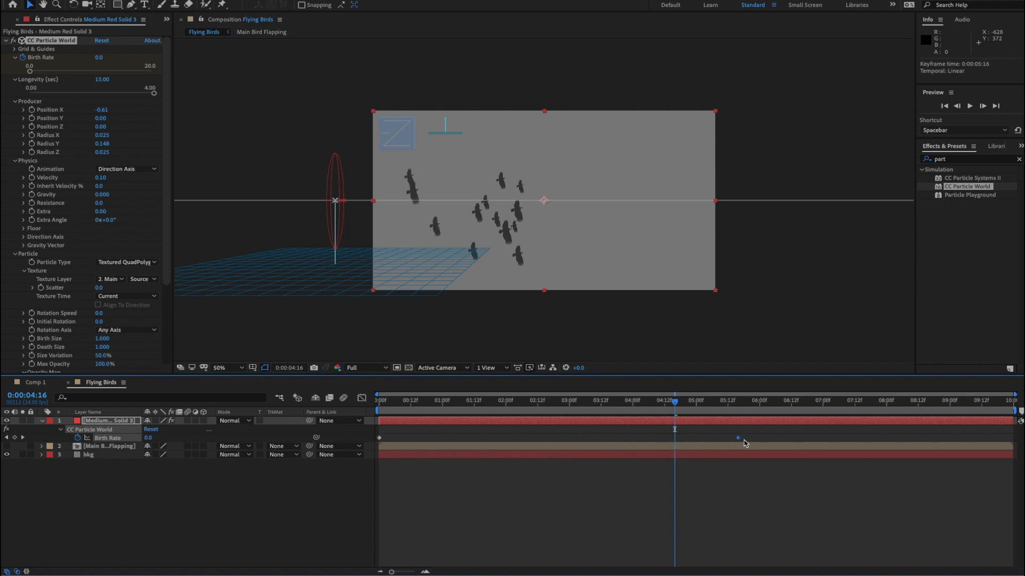
click(573, 505)
key(space)
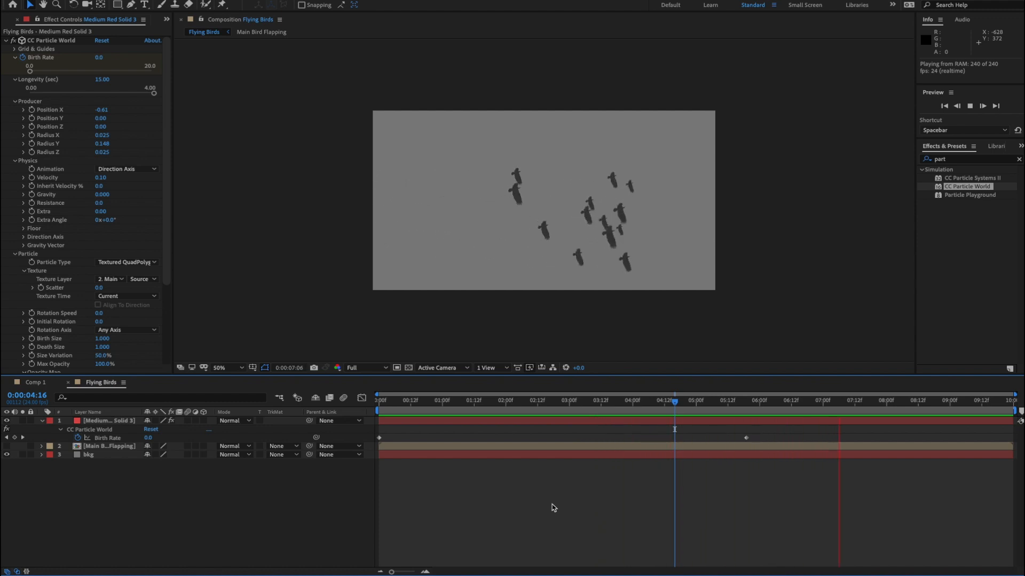
key(space)
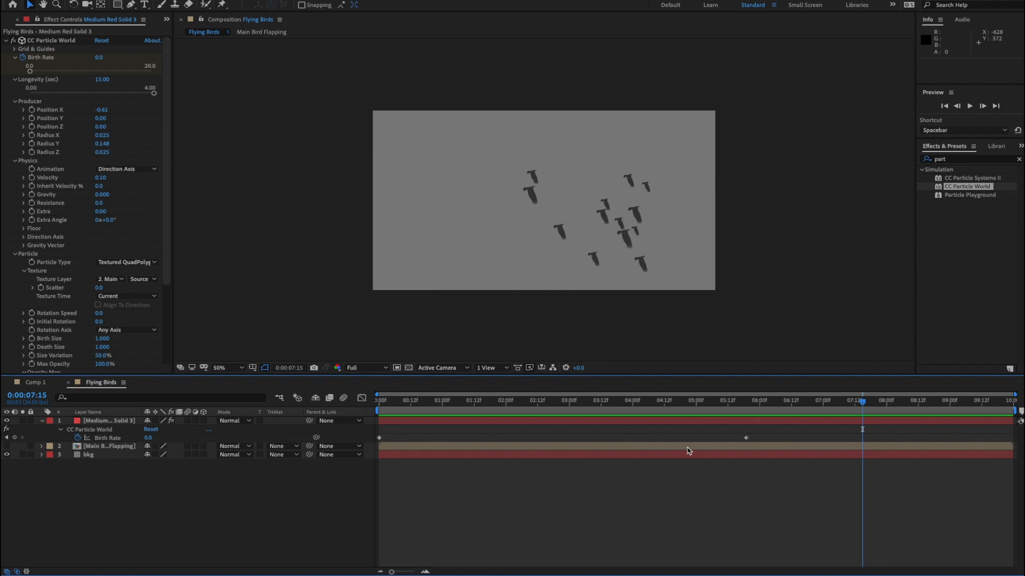
Shift the second Birth Rate keyframe to about 7.5 seconds and preview the flock from the start.
drag(747, 439, 854, 440)
key(space)
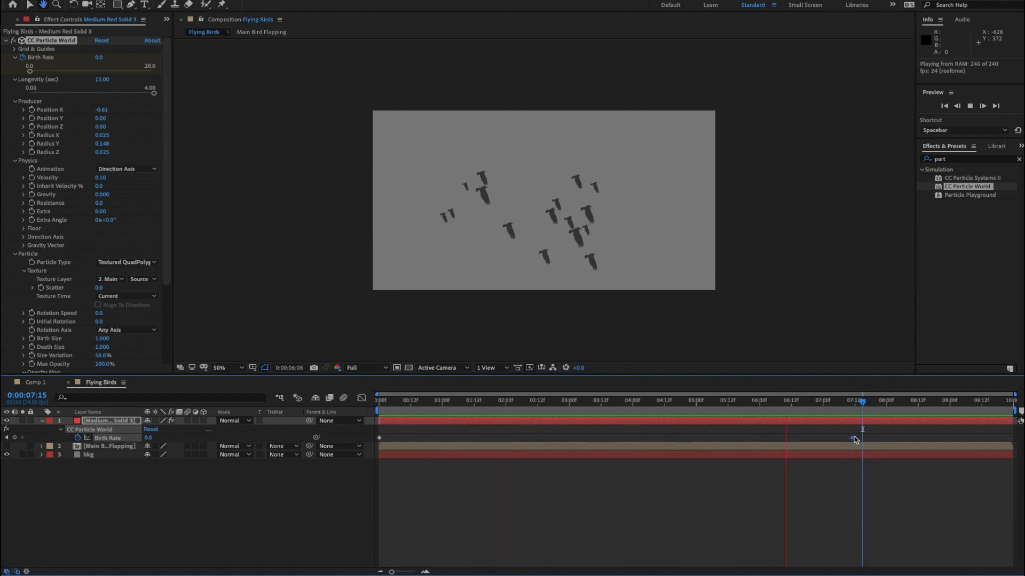
key(space)
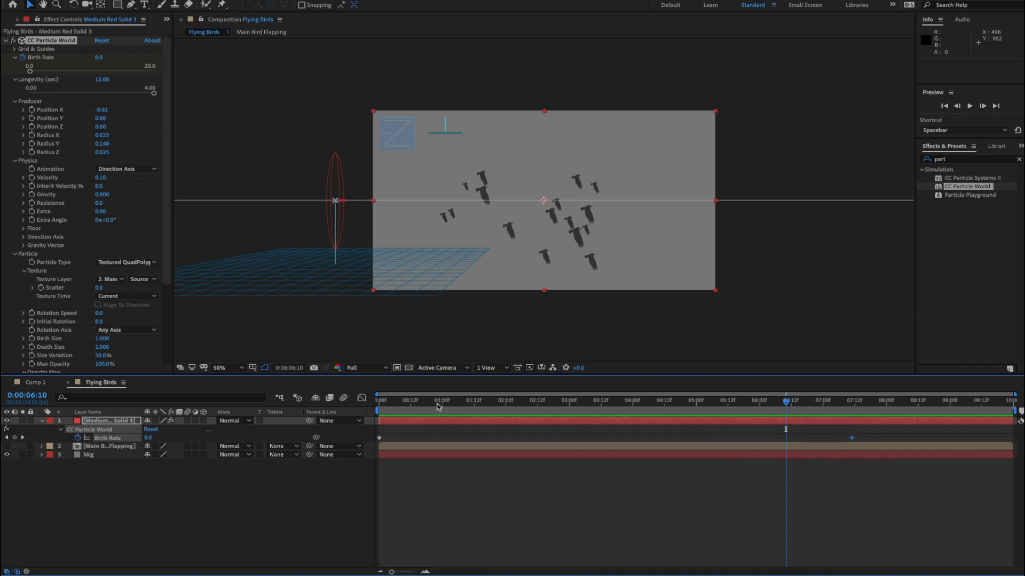
drag(437, 406, 379, 405)
key(space)
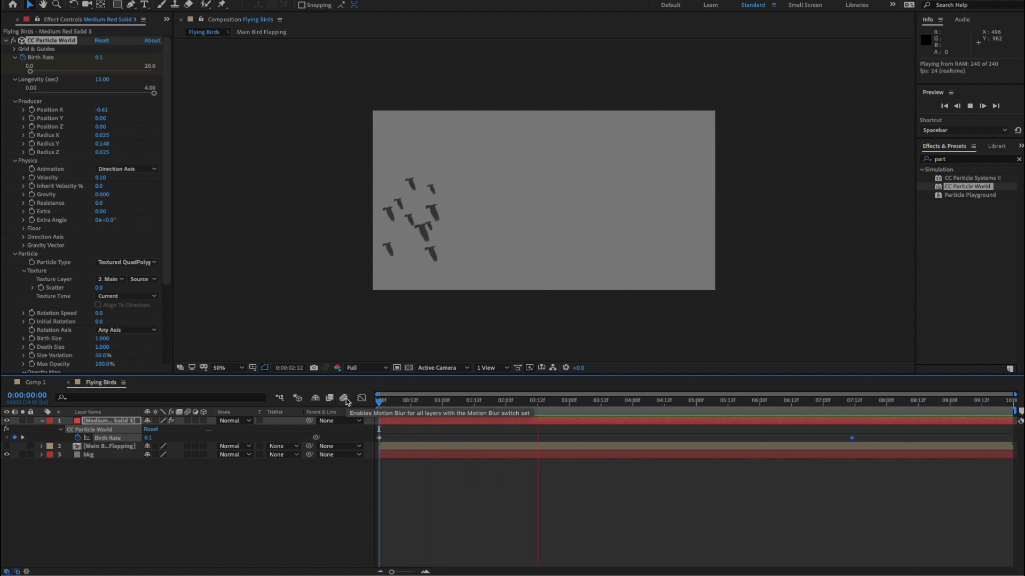
key(space)
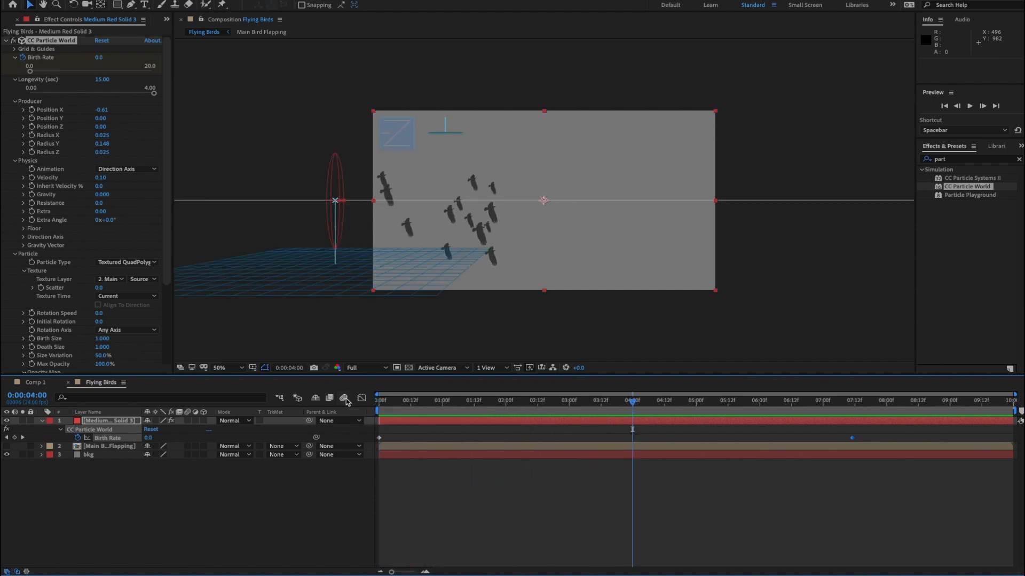
Set the particle texture's Texture Time to From Start and preview the birds' flapping.
drag(167, 186, 165, 205)
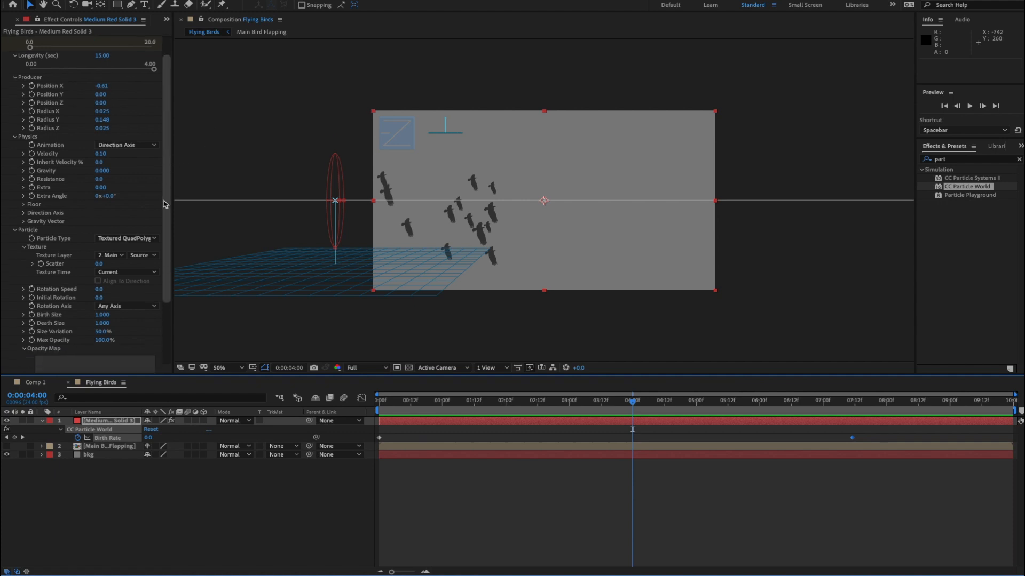
scroll(50, 219, down, 3)
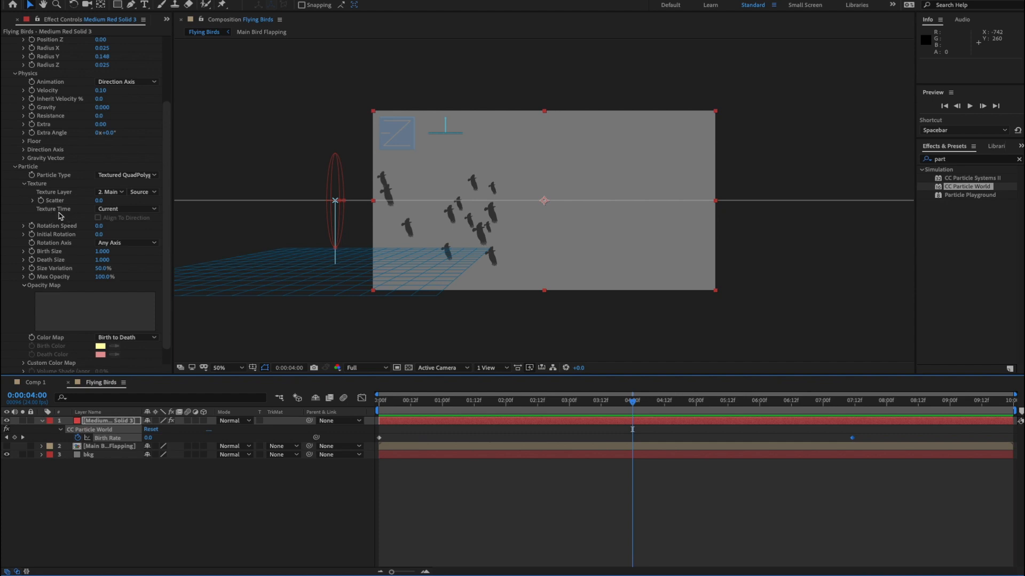
click(121, 210)
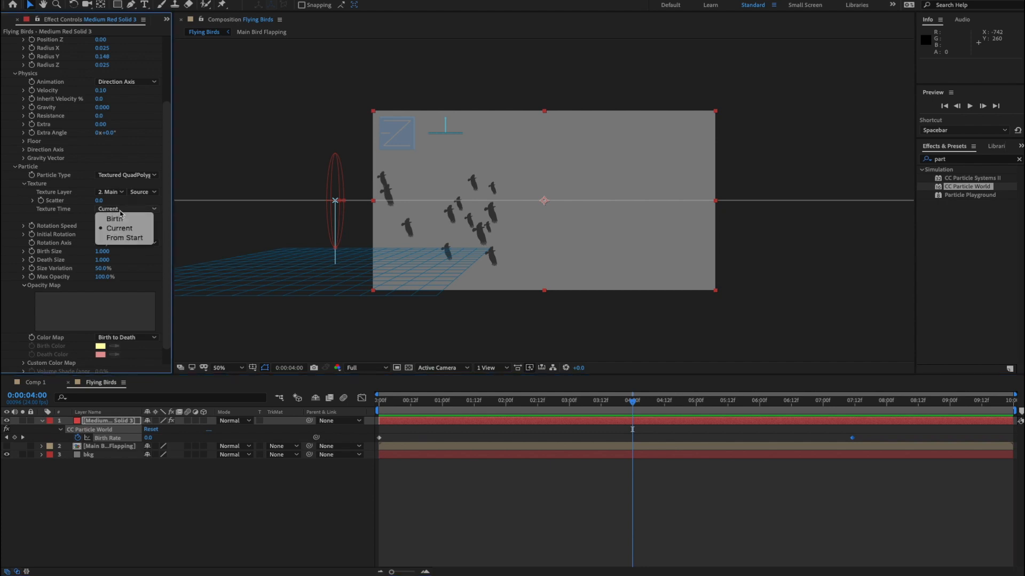
click(124, 237)
key(space)
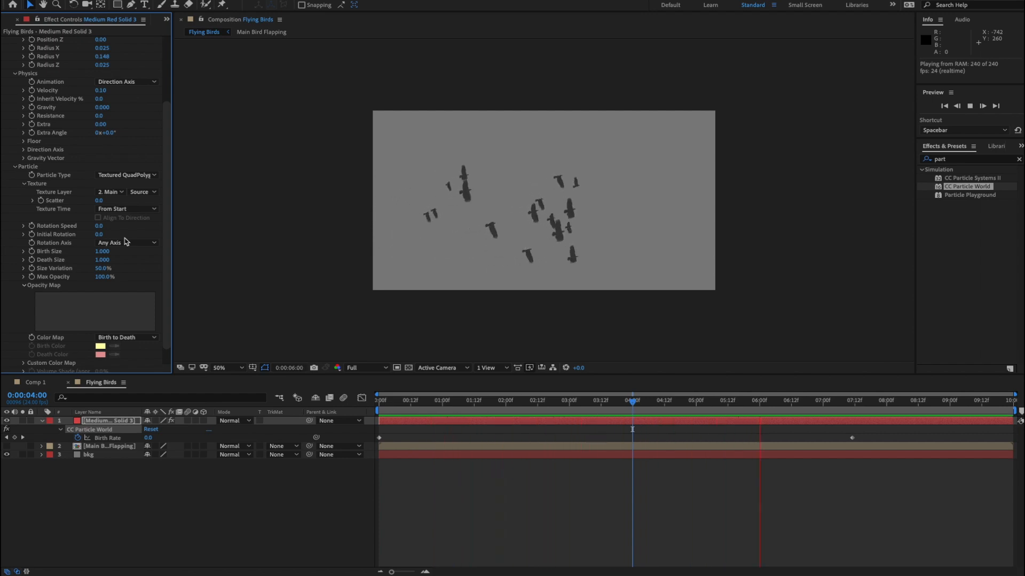
key(space)
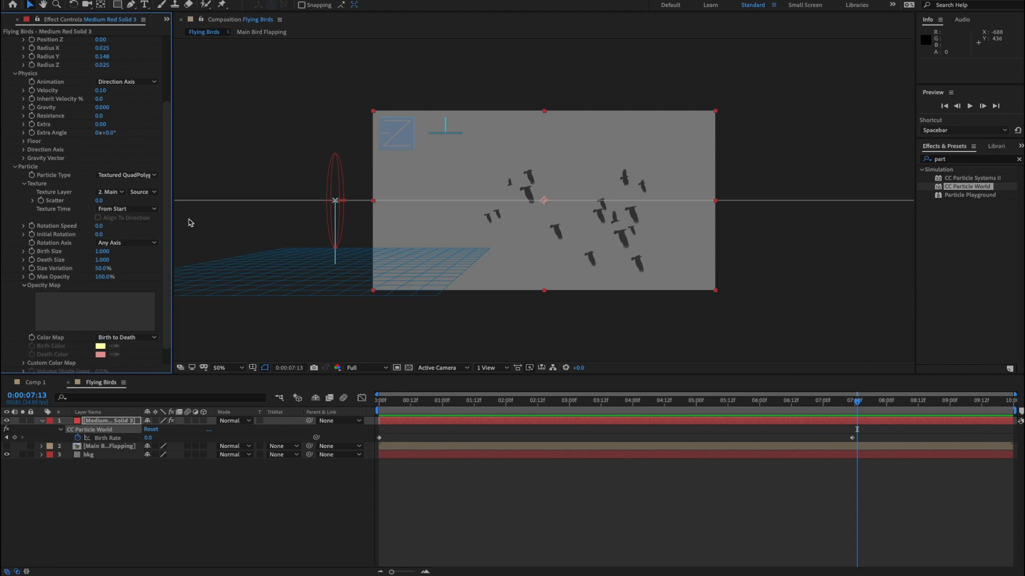
Expand the effect's Extras settings, change the Random Seed to 210, and preview the new flock arrangement.
scroll(167, 284, down, 1)
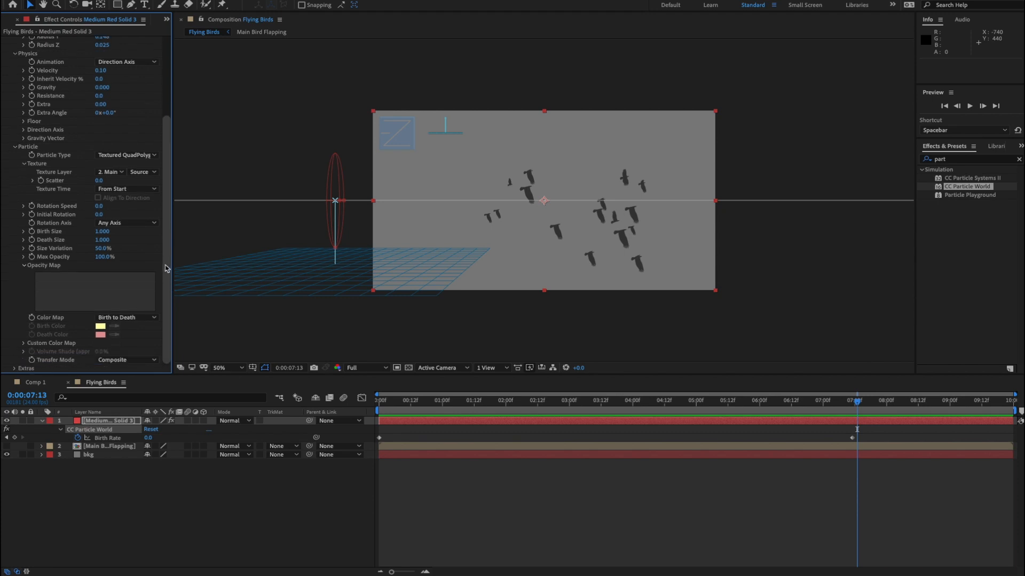
click(14, 369)
scroll(37, 337, down, 3)
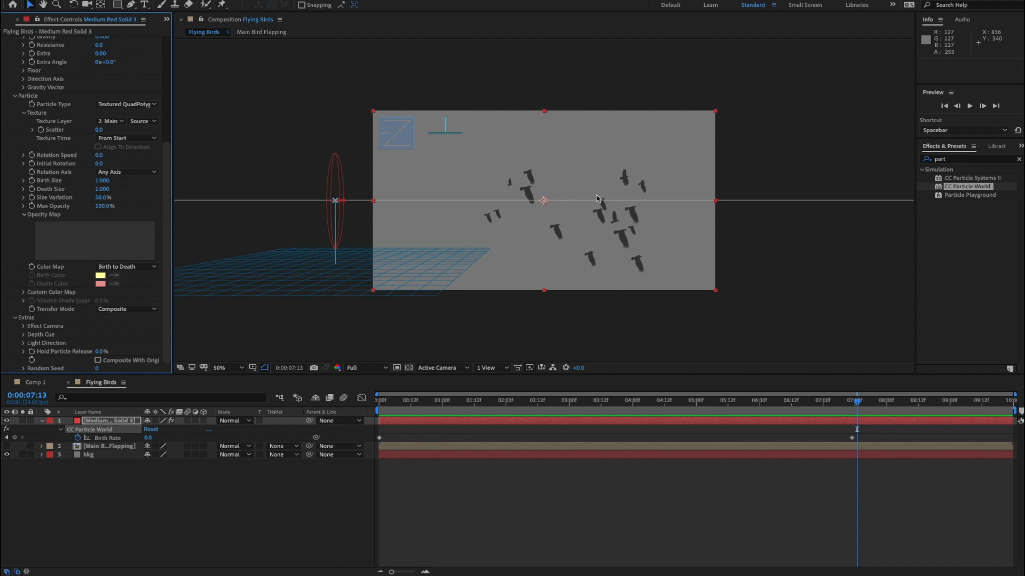
drag(96, 372, 109, 370)
key(space)
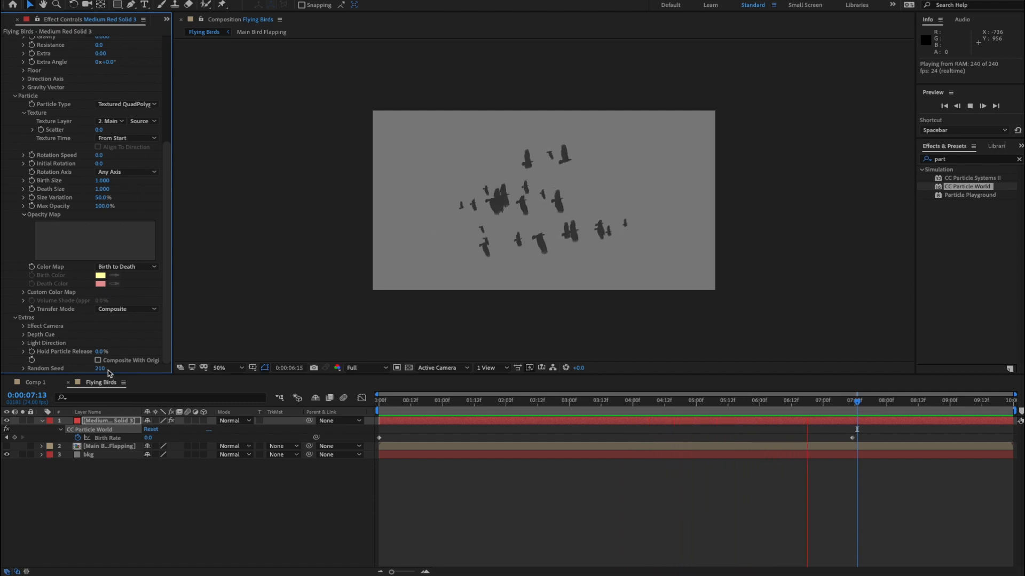
key(space)
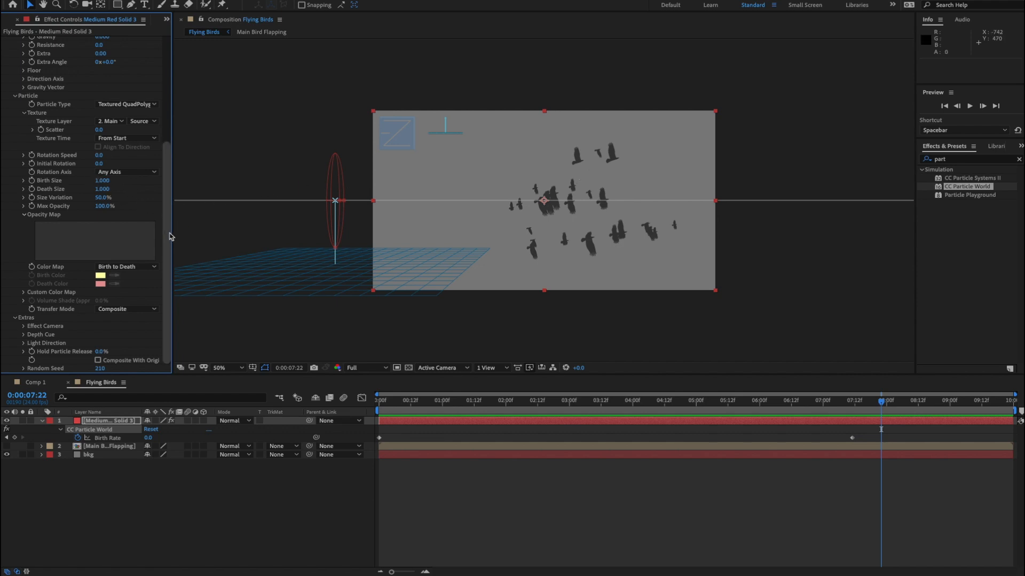
Raise the Extra value in the particle physics to 0.48 and preview the flight.
scroll(134, 202, up, 6)
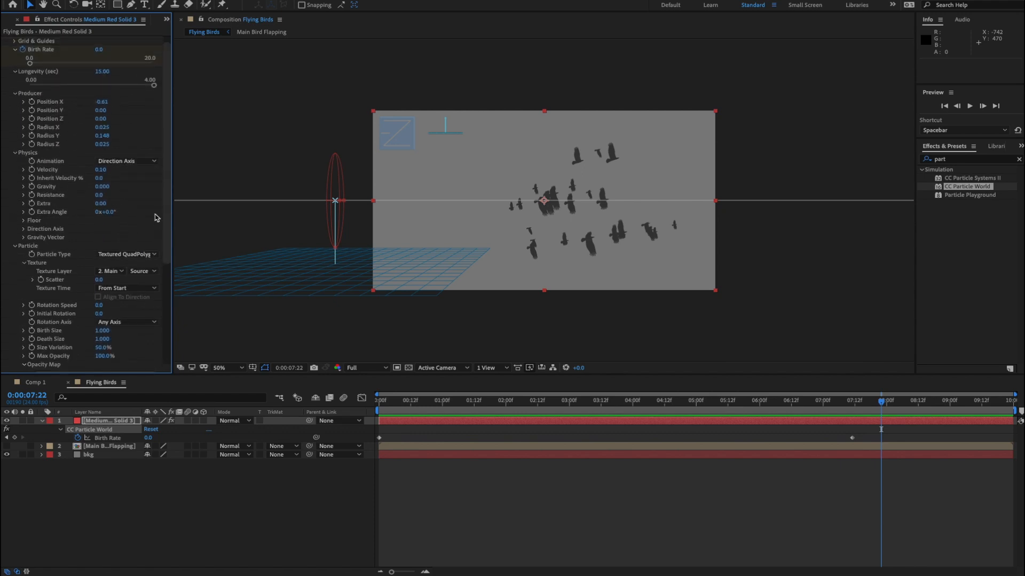
drag(103, 207, 129, 208)
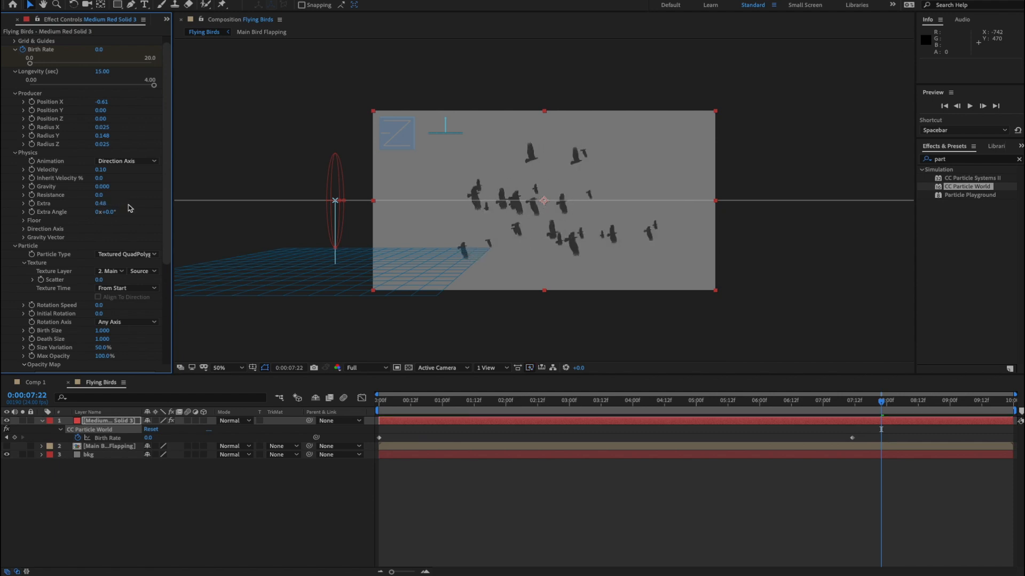
key(space)
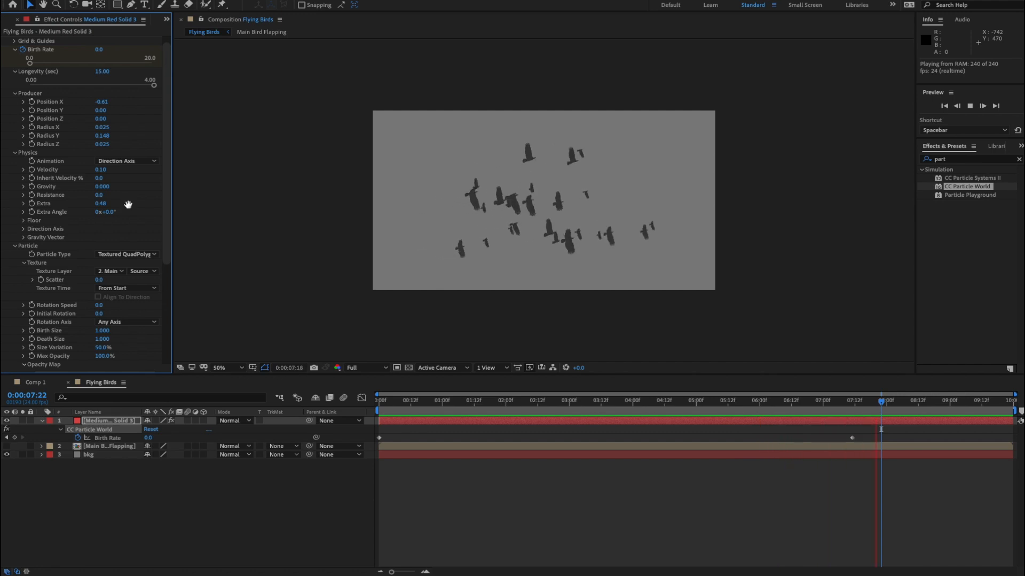
key(space)
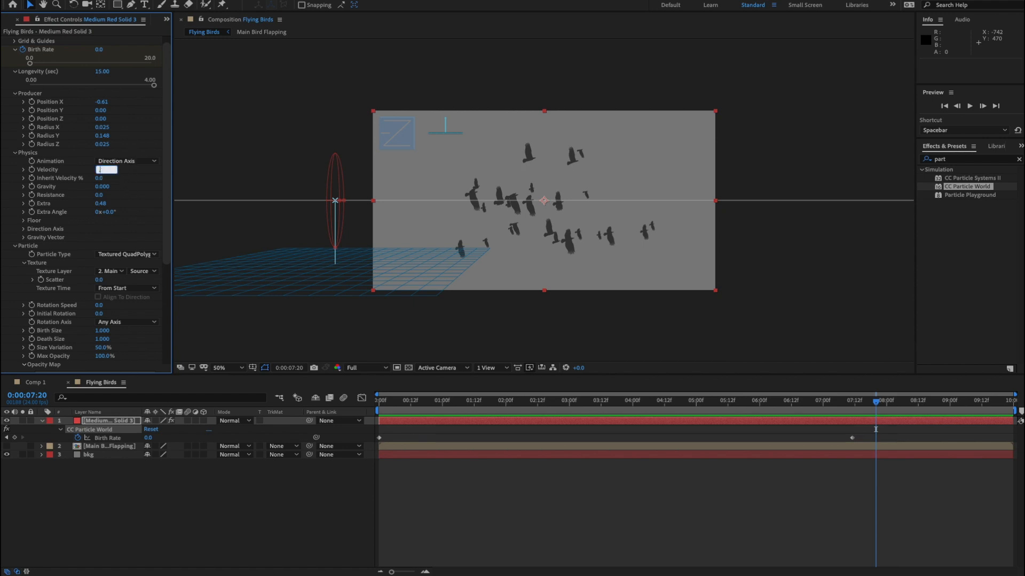
Set the particles' Velocity to 0.25 and preview the faster flock.
key(Return)
key(space)
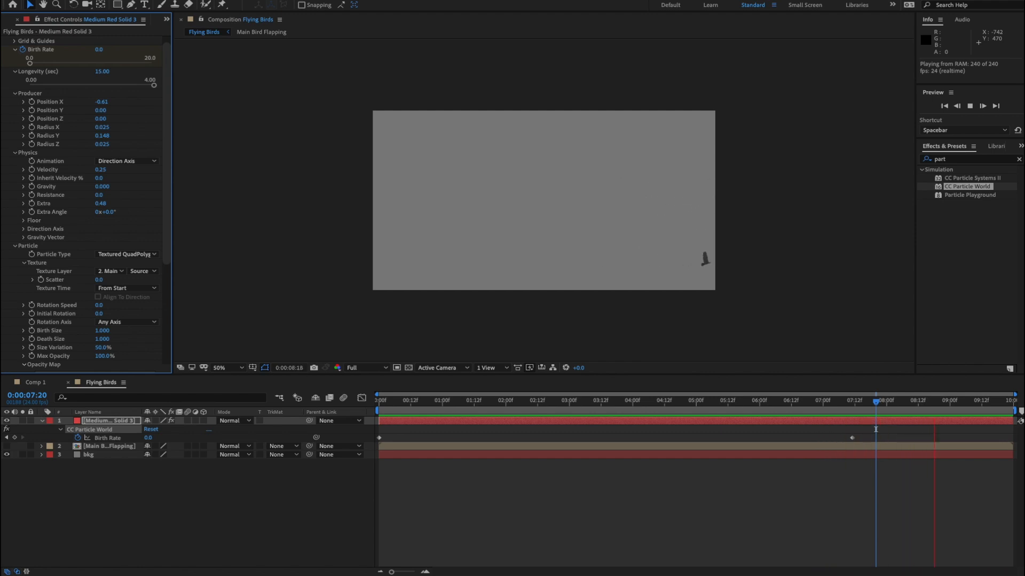
key(space)
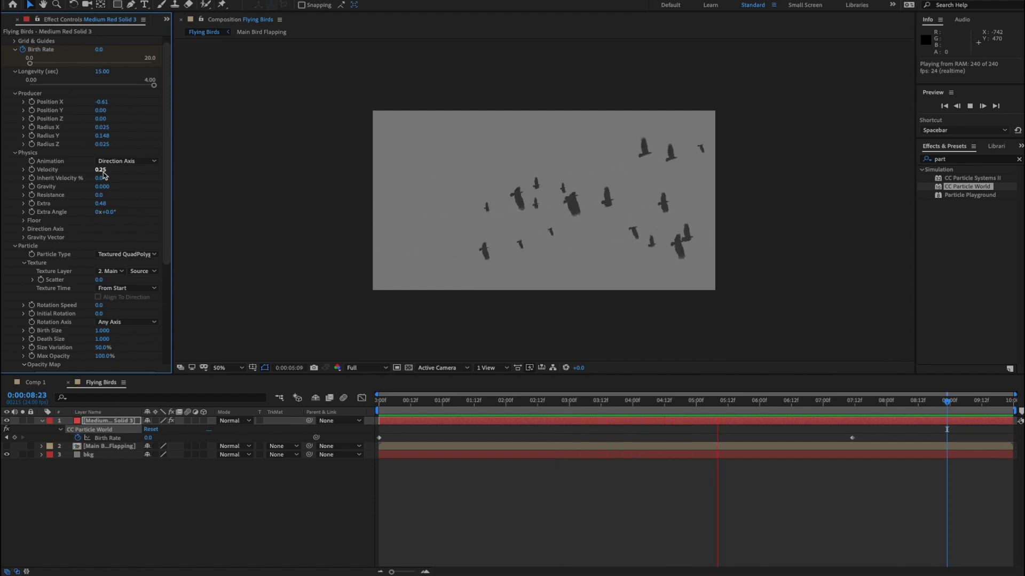
key(space)
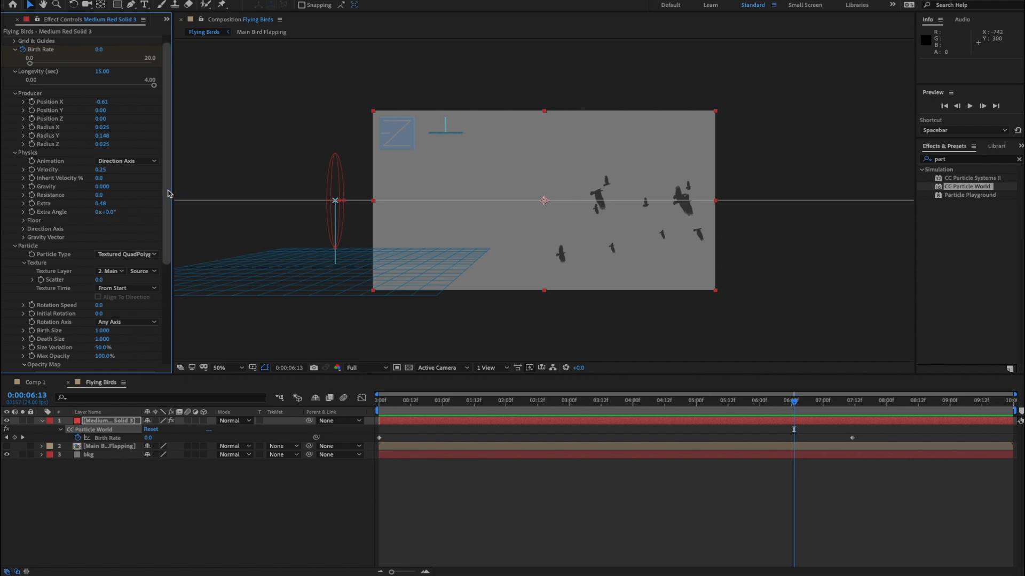
Increase the producer's Radius Y to about 0.318 to spread the birds vertically, and preview the flock.
scroll(168, 182, up, 1)
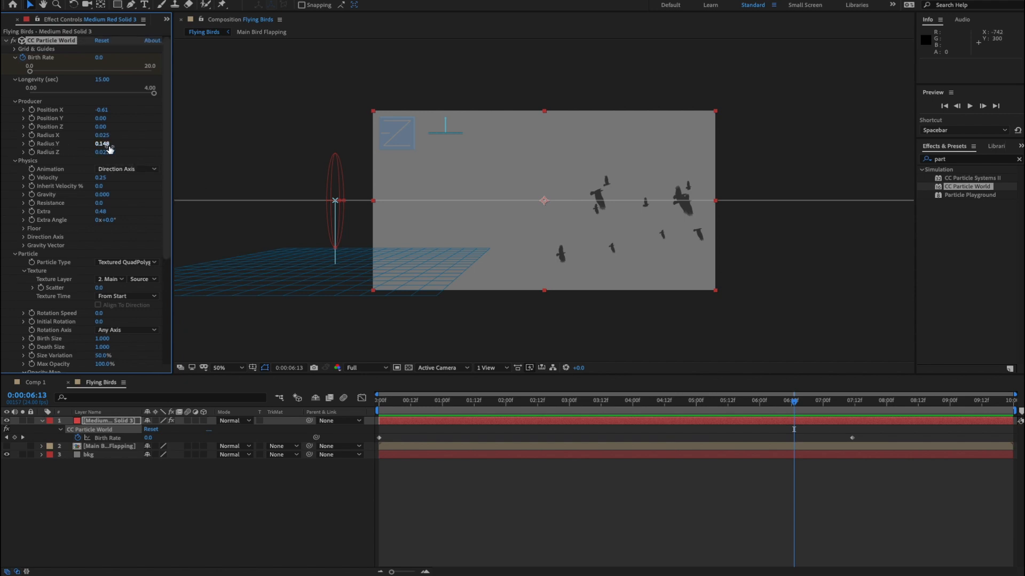
drag(106, 144, 121, 144)
key(space)
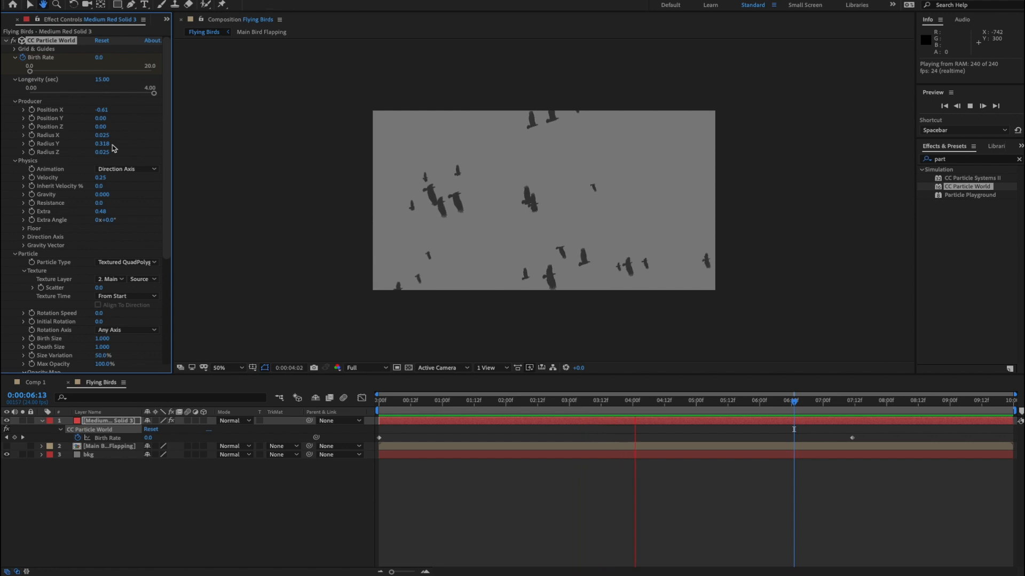
Reduce the producer's Radius Y to 0.098 to tighten the birds vertically, and preview the flock.
key(space)
drag(103, 146, 96, 151)
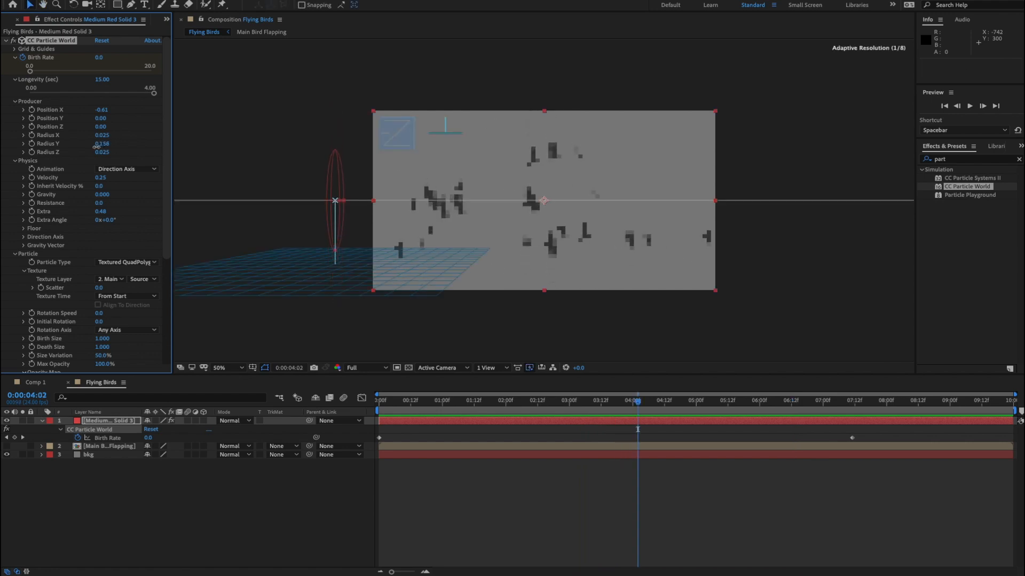
key(space)
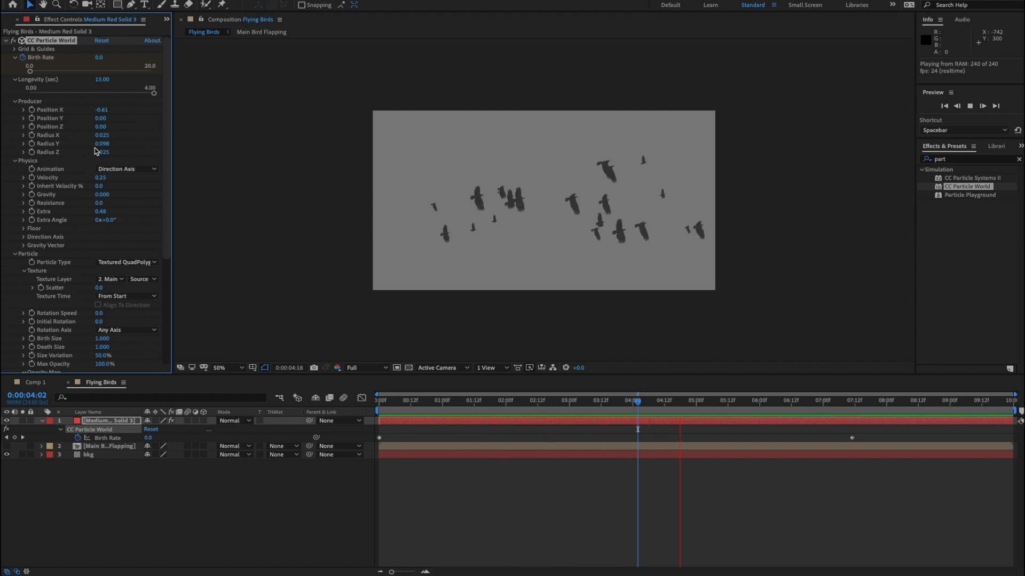
key(space)
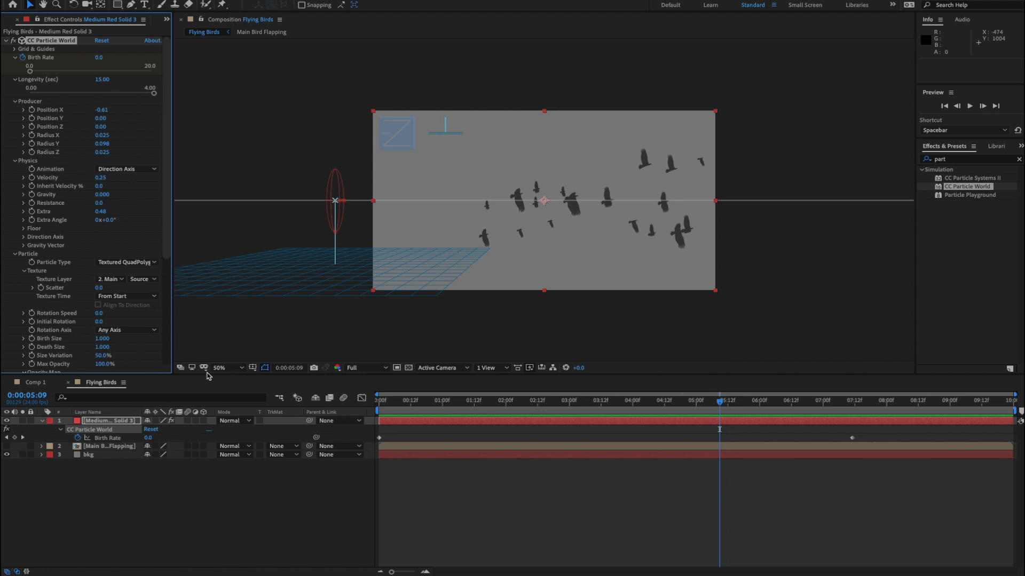
key(shift+slash)
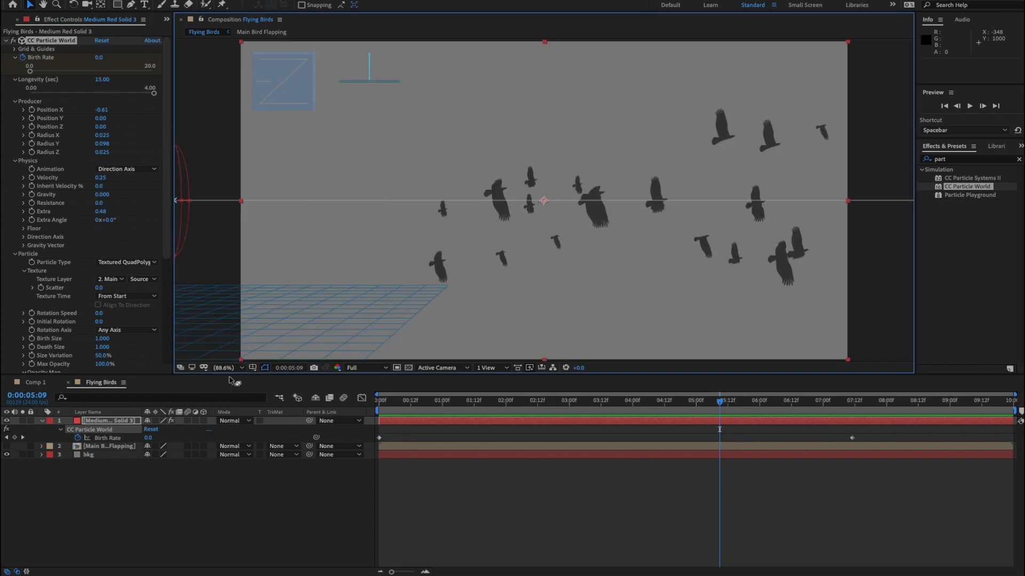
key(space)
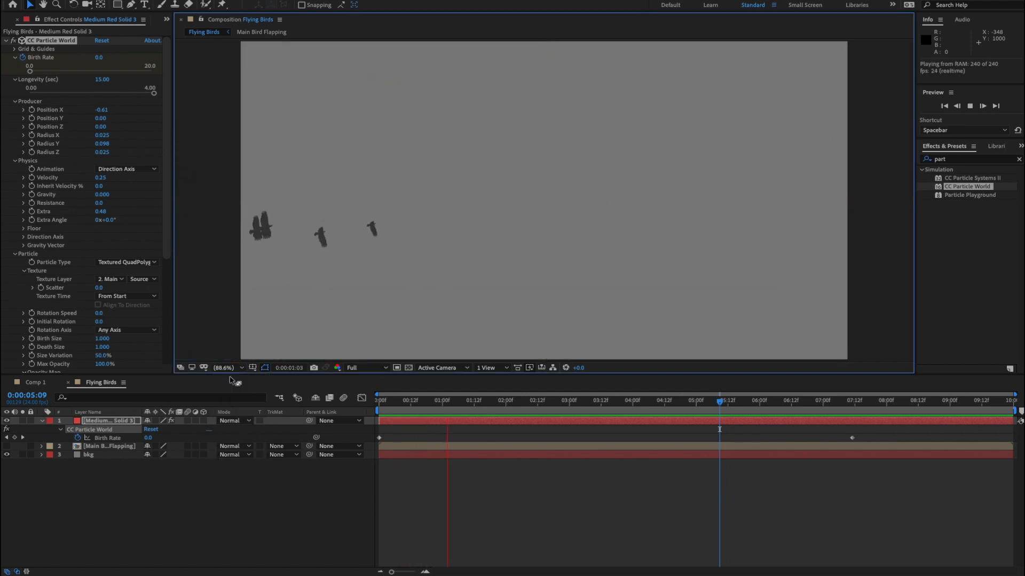
Add an adjustment layer above the particle layer and apply the Curves effect to it.
right_click(183, 463)
mouse_move(202, 470)
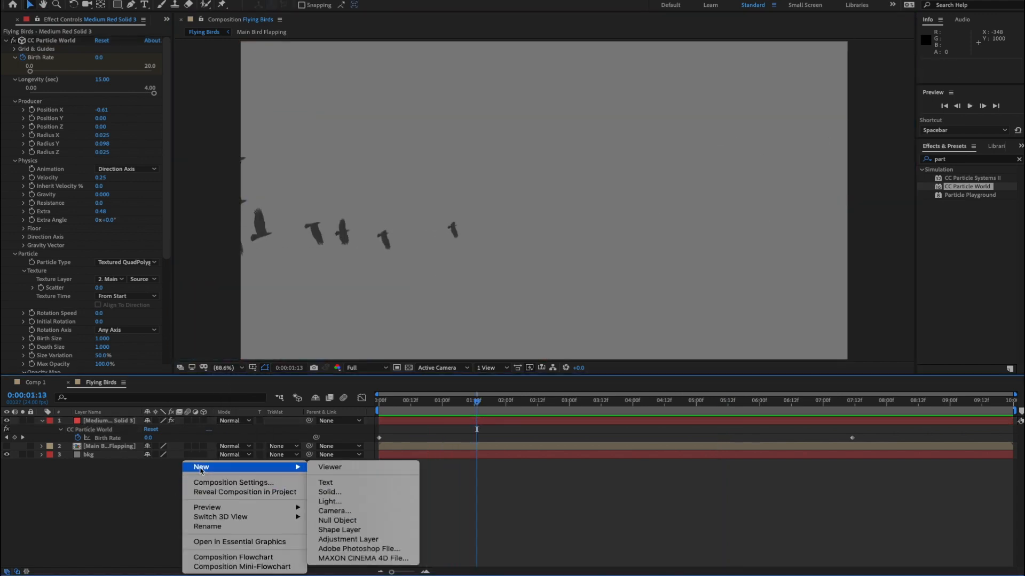
click(365, 540)
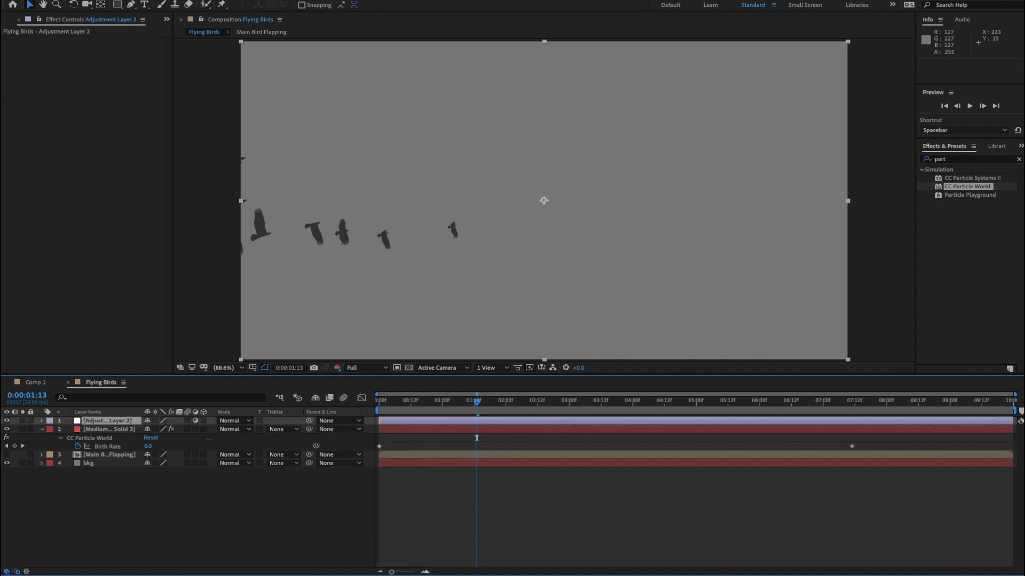
click(229, 0)
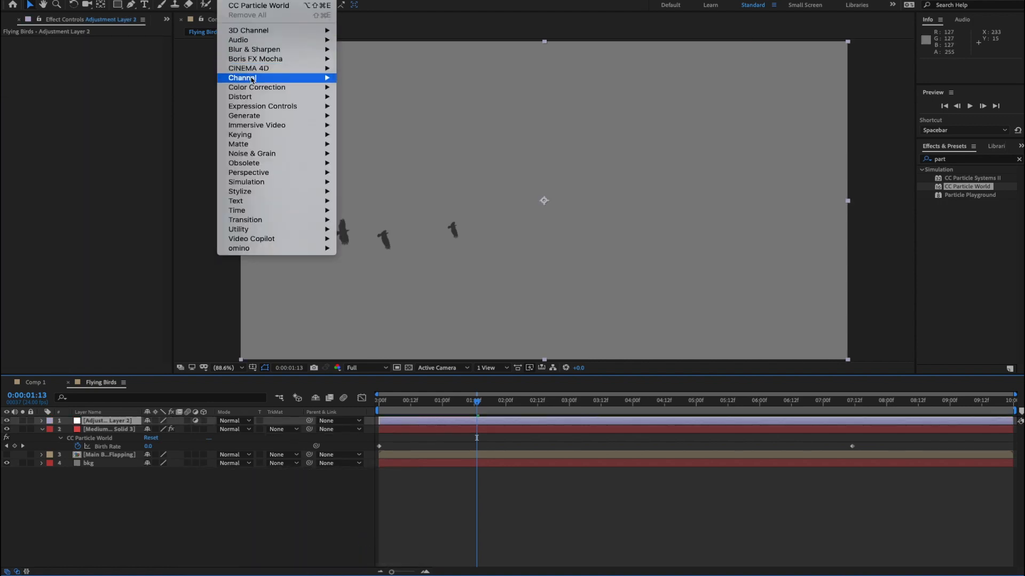
mouse_move(299, 87)
click(393, 259)
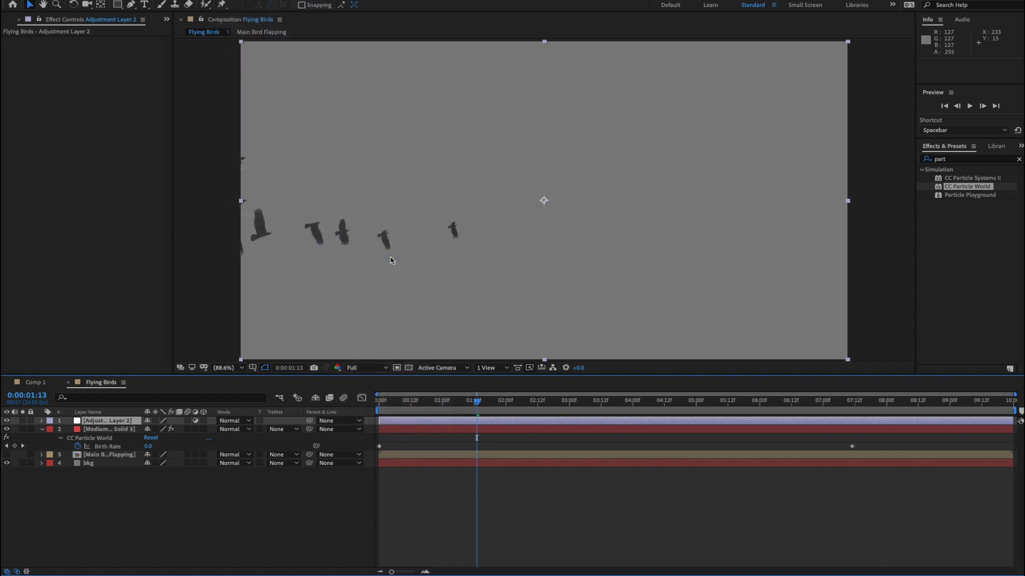
Shape the RGB curve into a gentle S that darkens the shadows and lifts the highlights, and preview the flock.
drag(483, 408, 597, 409)
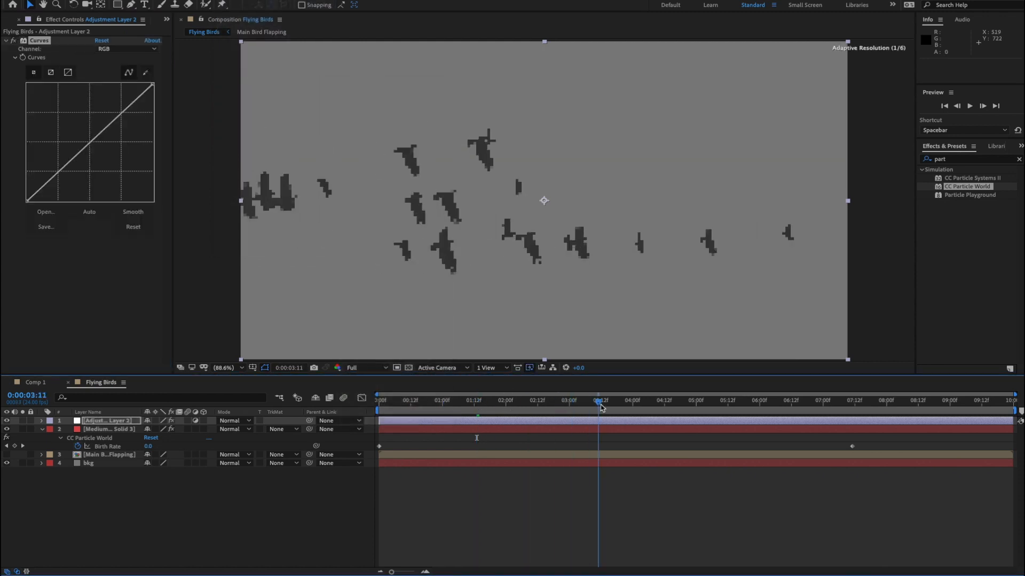
drag(57, 170, 63, 176)
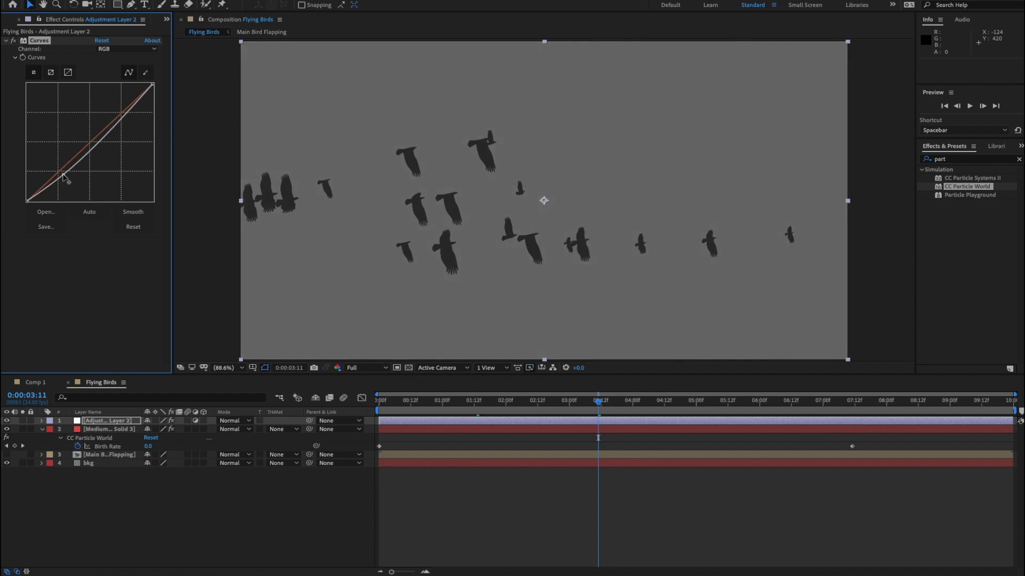
drag(120, 120, 114, 117)
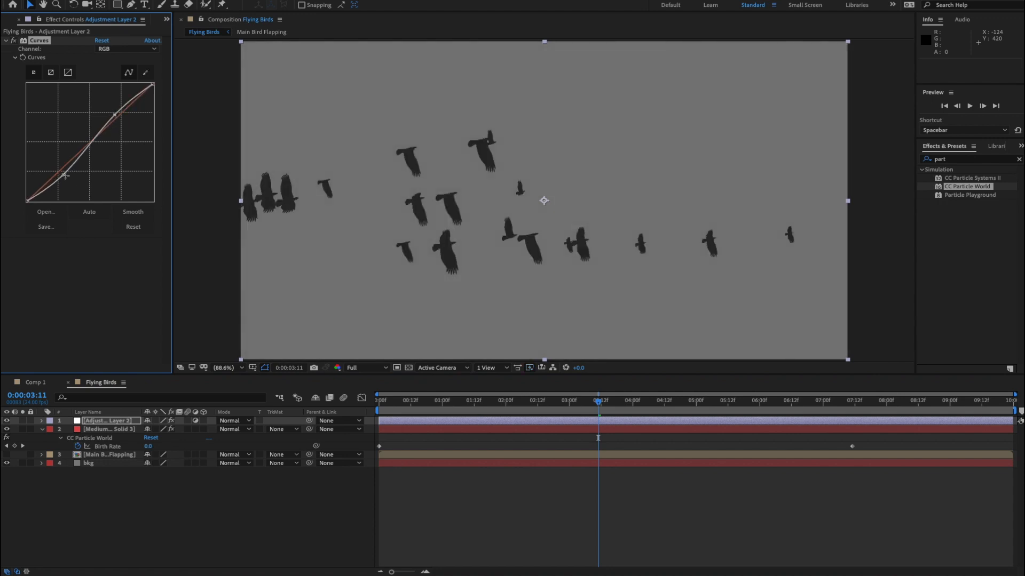
drag(64, 175, 67, 180)
drag(114, 116, 112, 113)
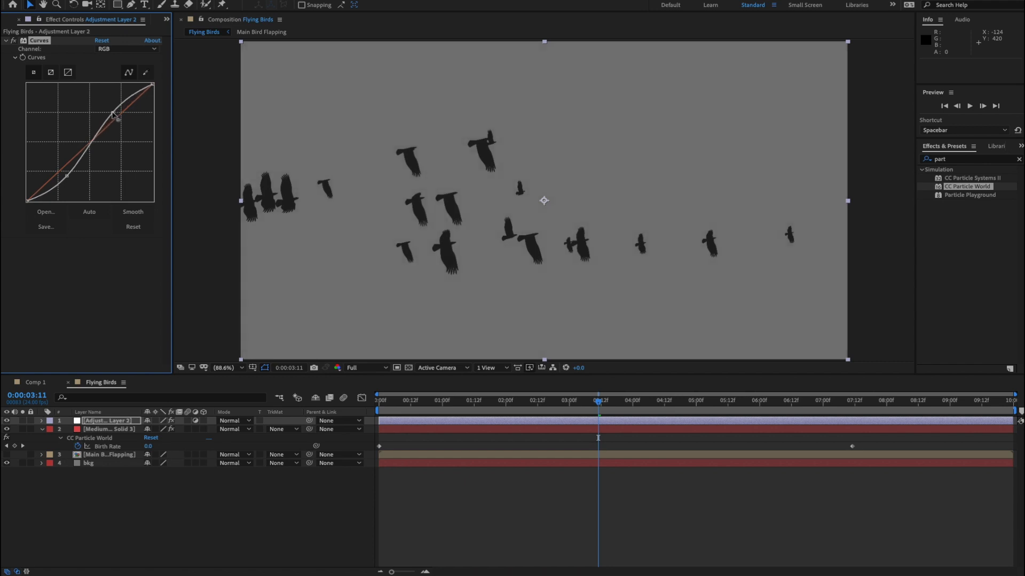
click(167, 522)
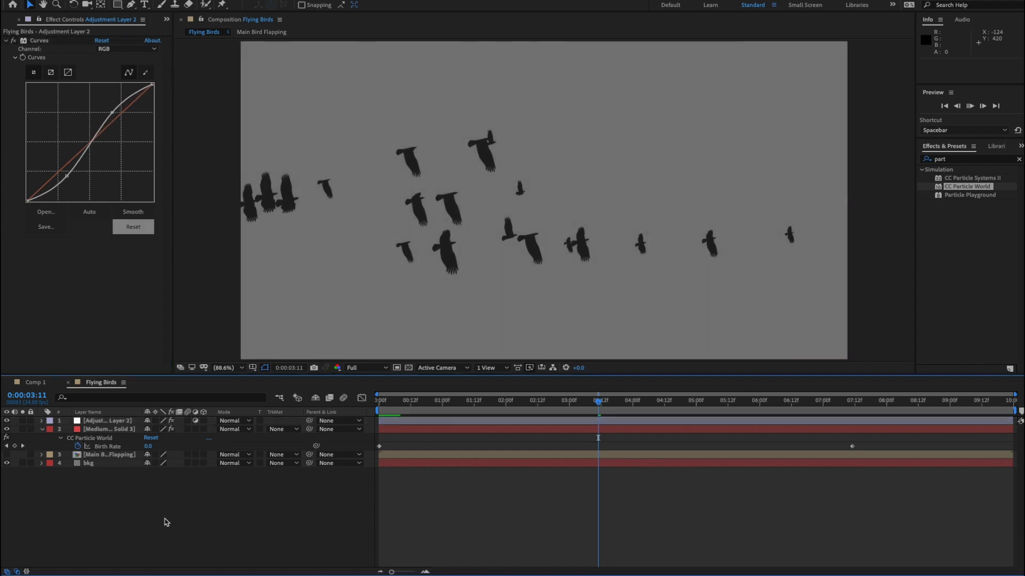
key(space)
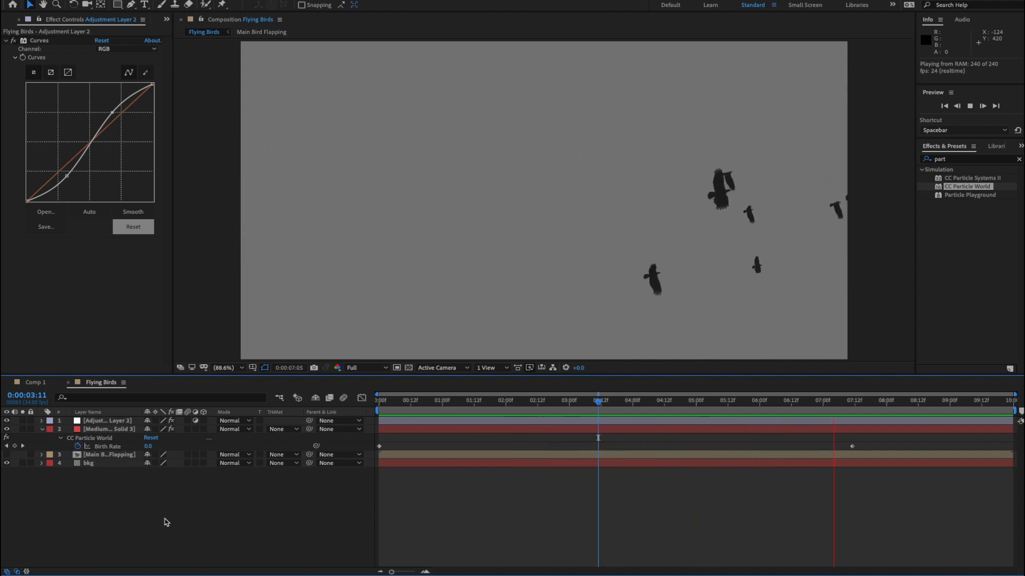
key(space)
Find CC Force Motion Blur by searching the effects for "motion", apply it to the adjustment layer, and preview the blurred birds.
click(96, 421)
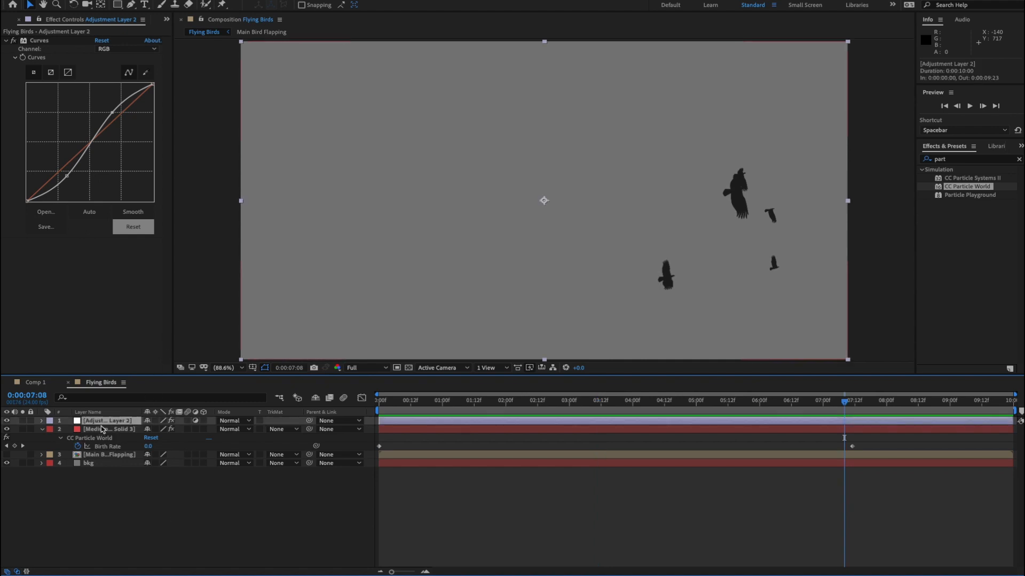
click(1020, 160)
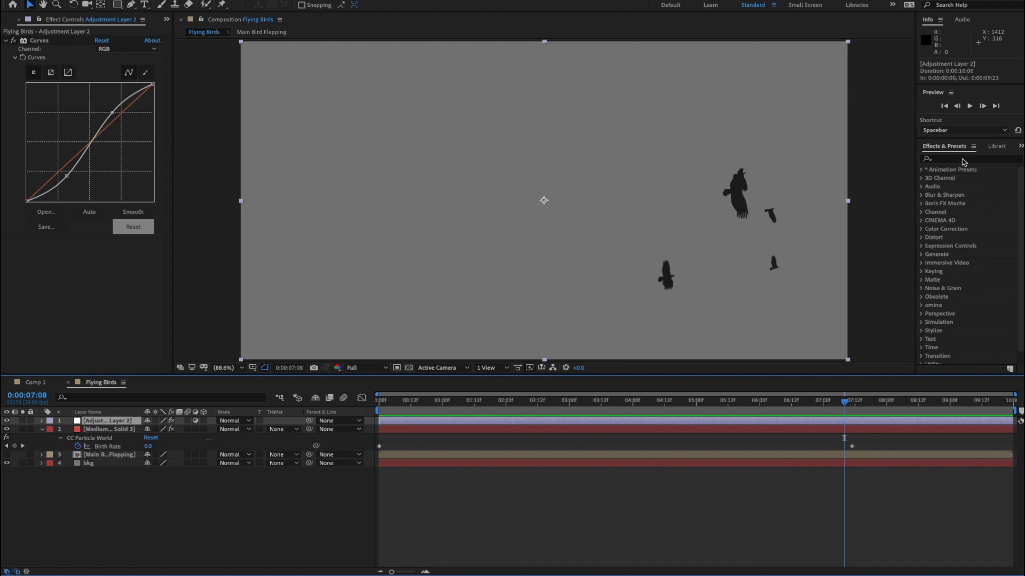
text(motion)
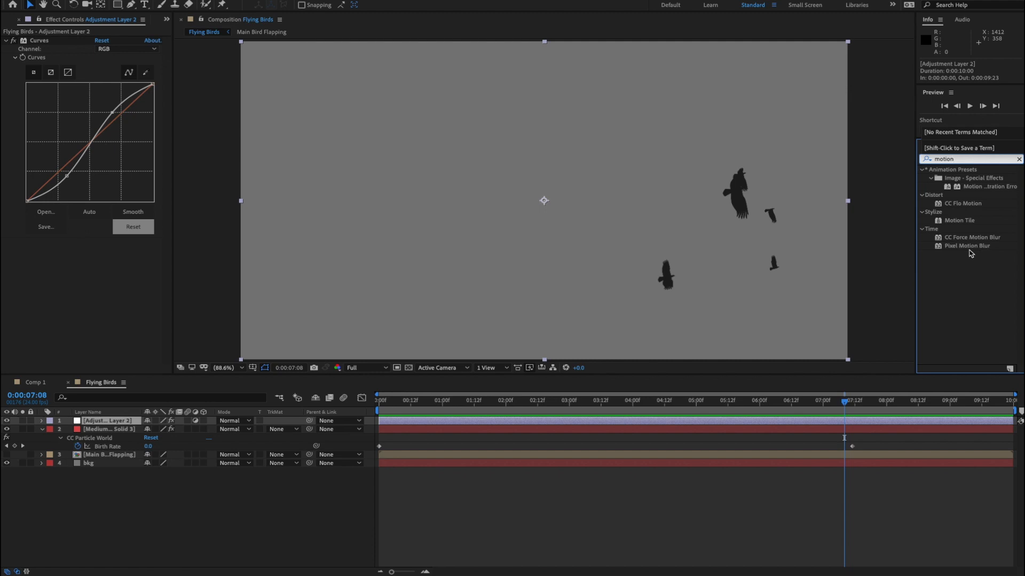
drag(945, 241, 114, 422)
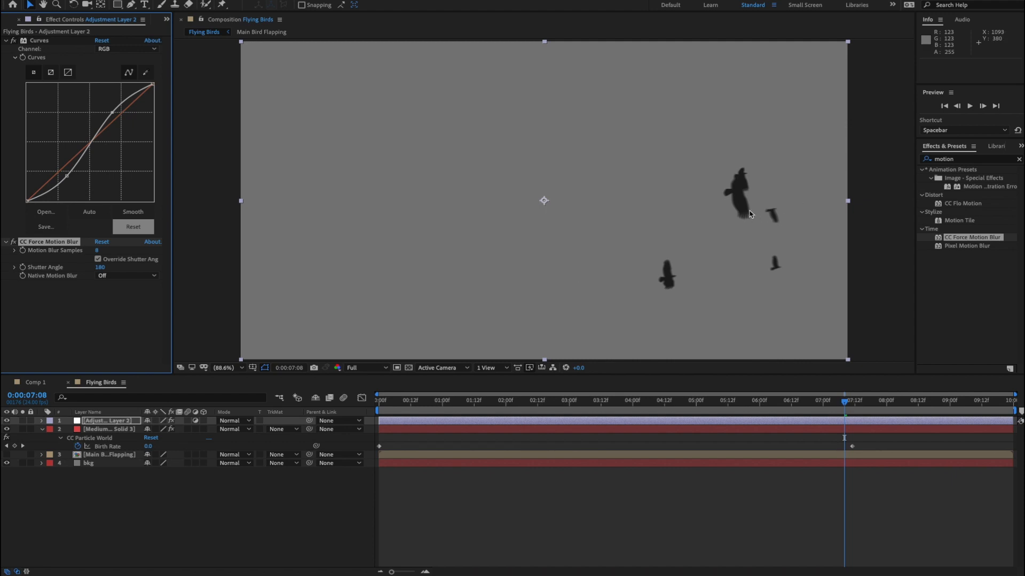
key(space)
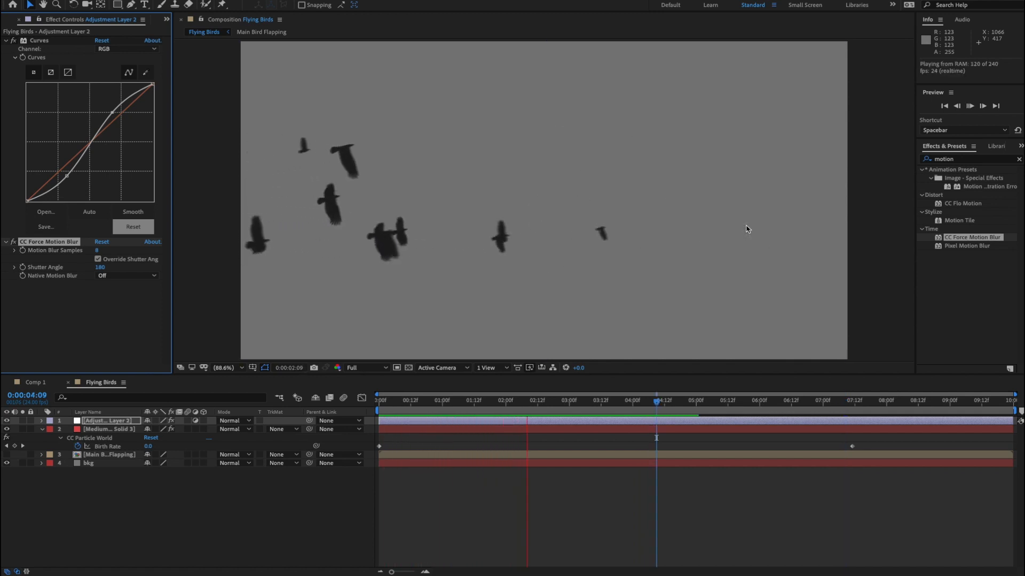
key(space)
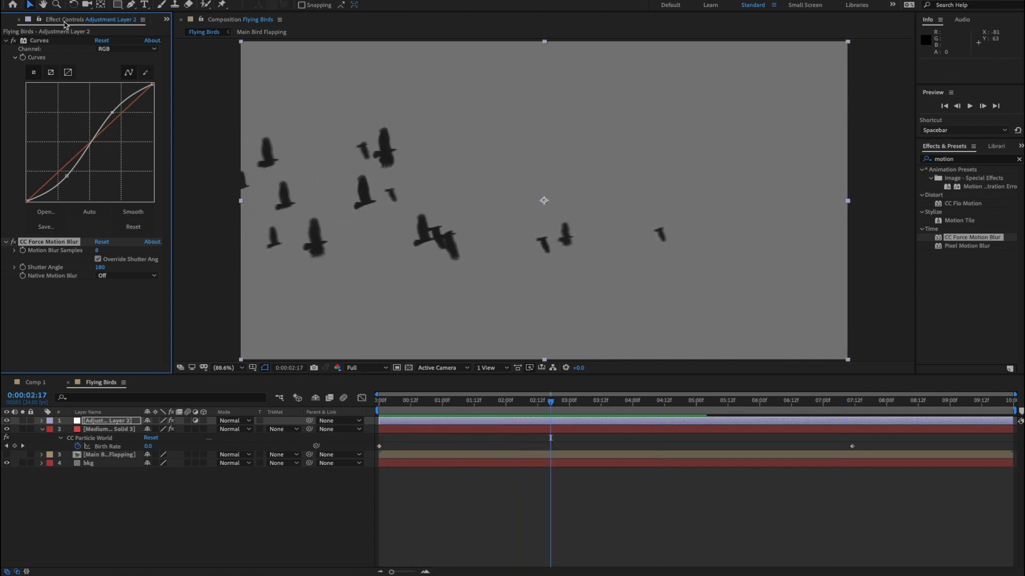
Set the texture Scatter of the particle layer's CC Particle World effect to 8.0 and preview the flock.
click(113, 430)
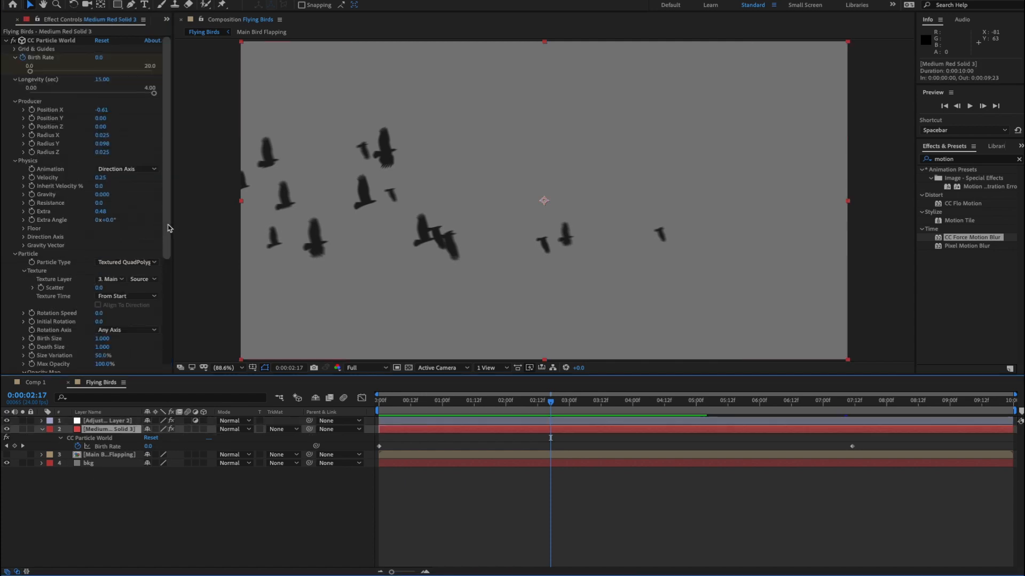
drag(167, 228, 165, 263)
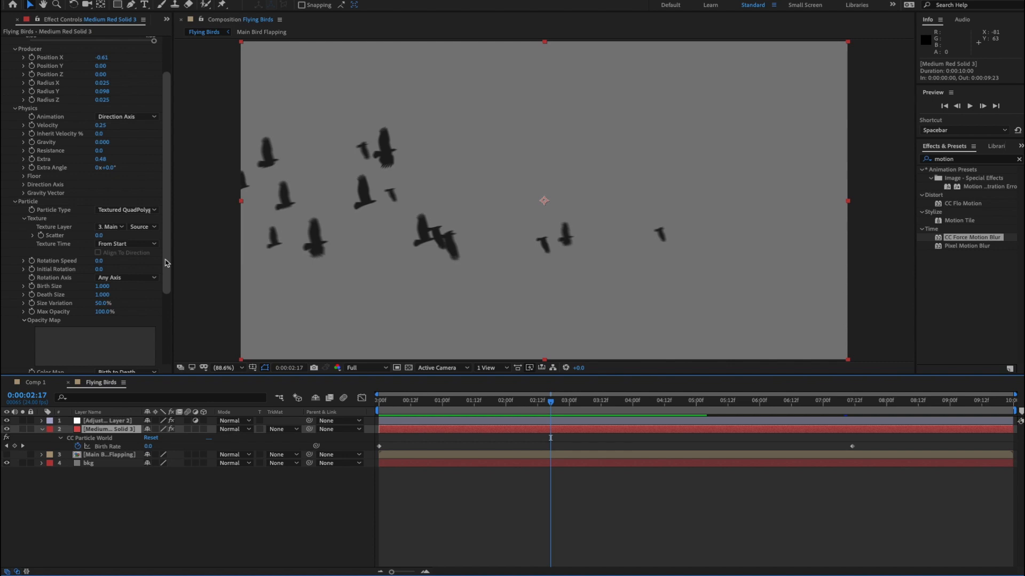
click(98, 235)
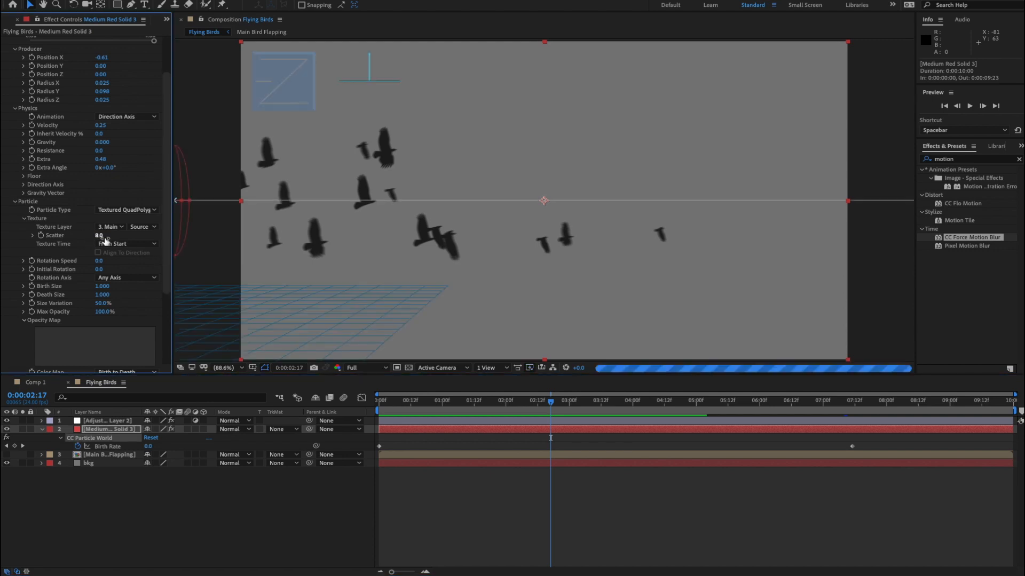
drag(511, 400, 469, 404)
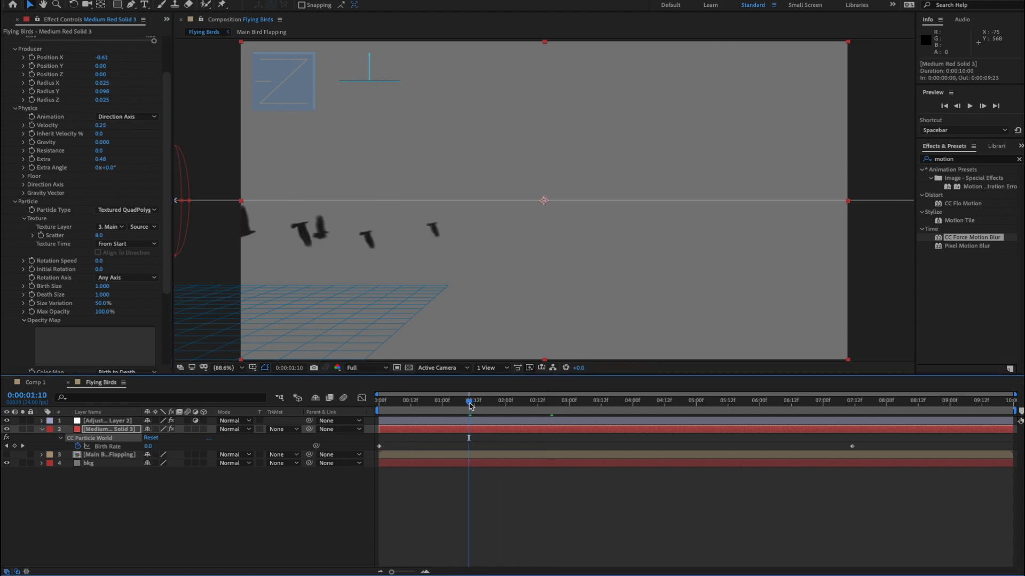
key(space)
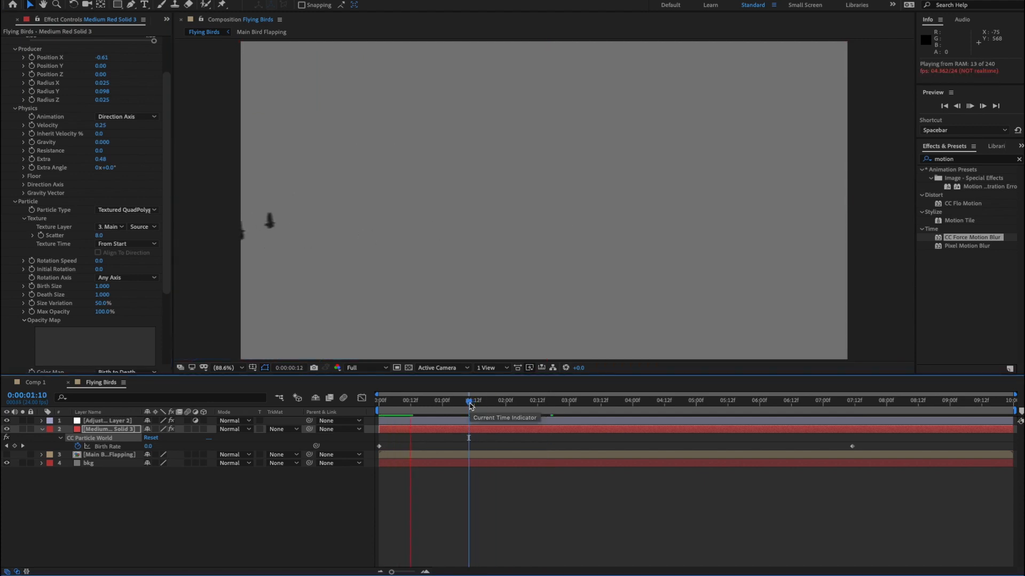
click(411, 405)
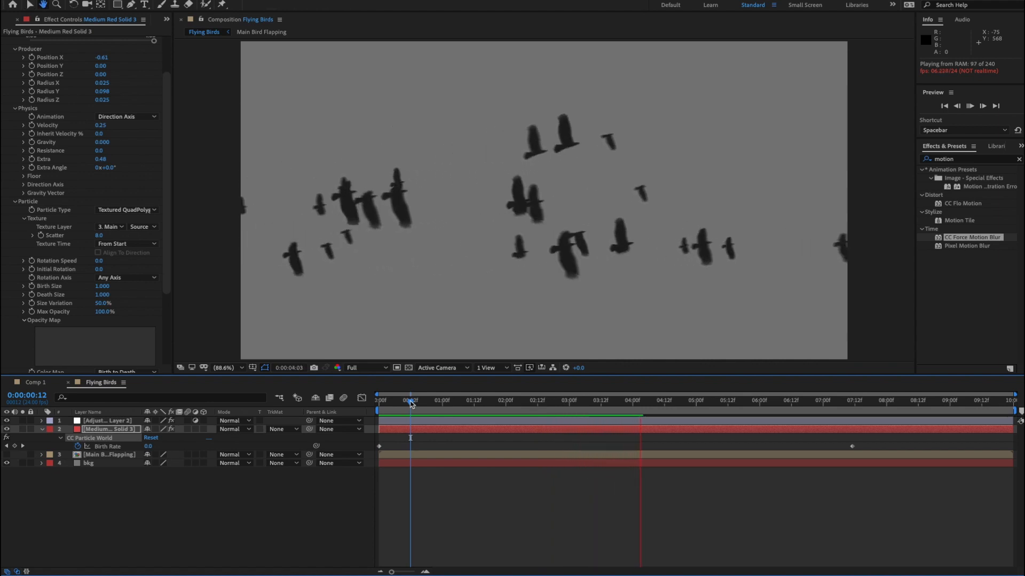
key(space)
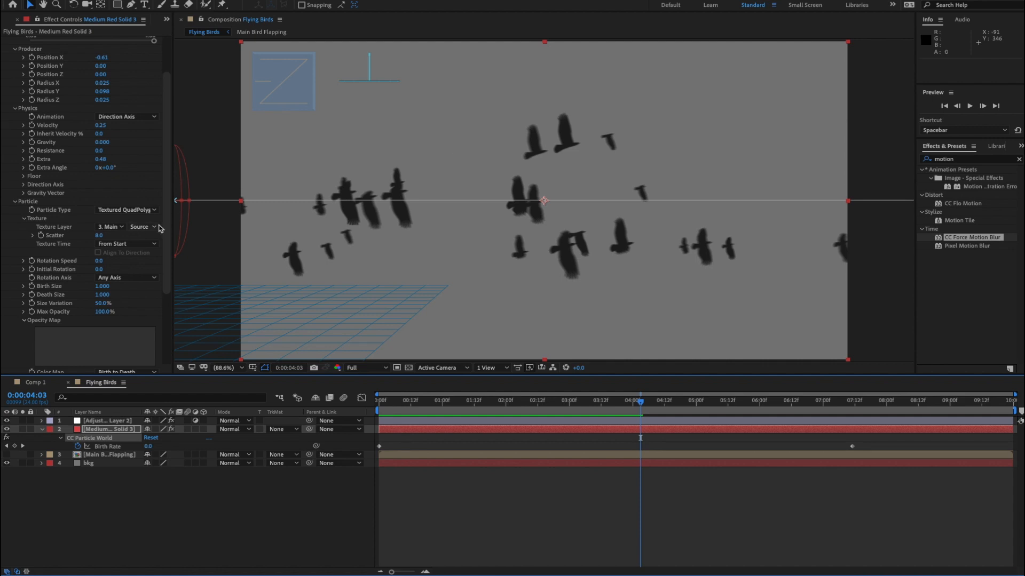
Change the particle effect's Random Seed to 440 and preview the new bird arrangement.
scroll(159, 228, down, 4)
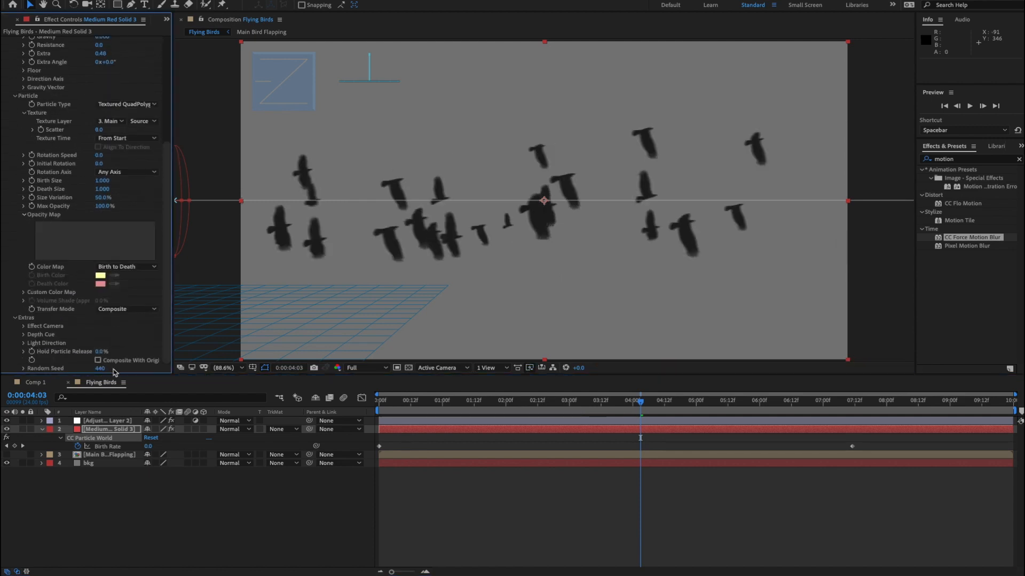
key(space)
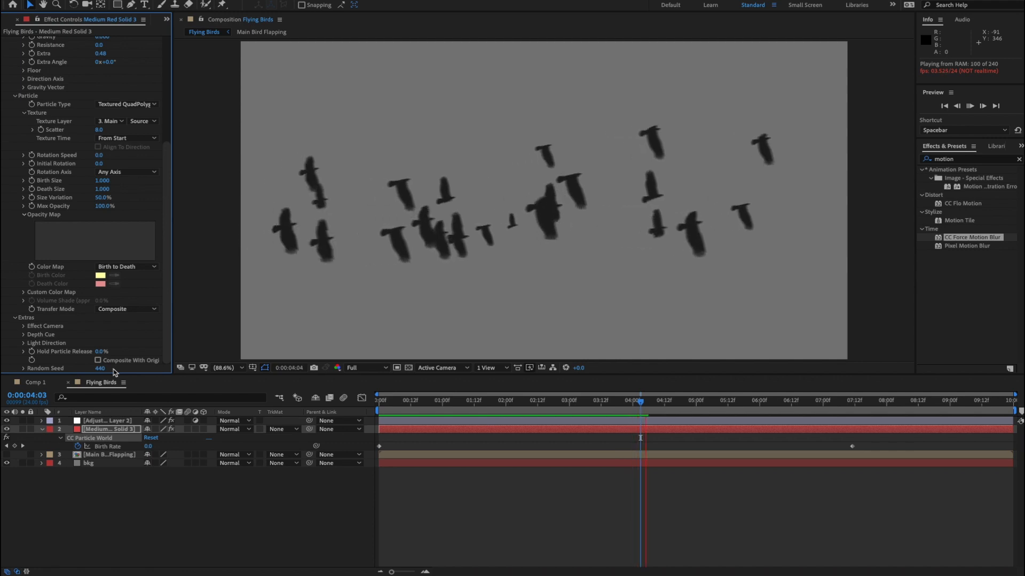
key(space)
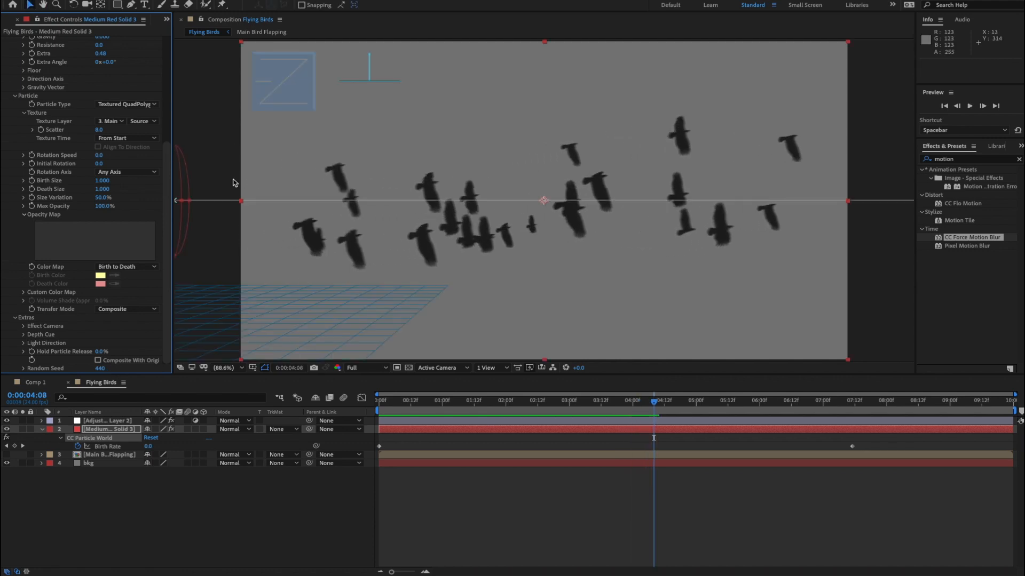
Increase the producer's Radius Y to 0.238, fit the composition in the viewer, and preview the flock.
scroll(160, 173, up, 6)
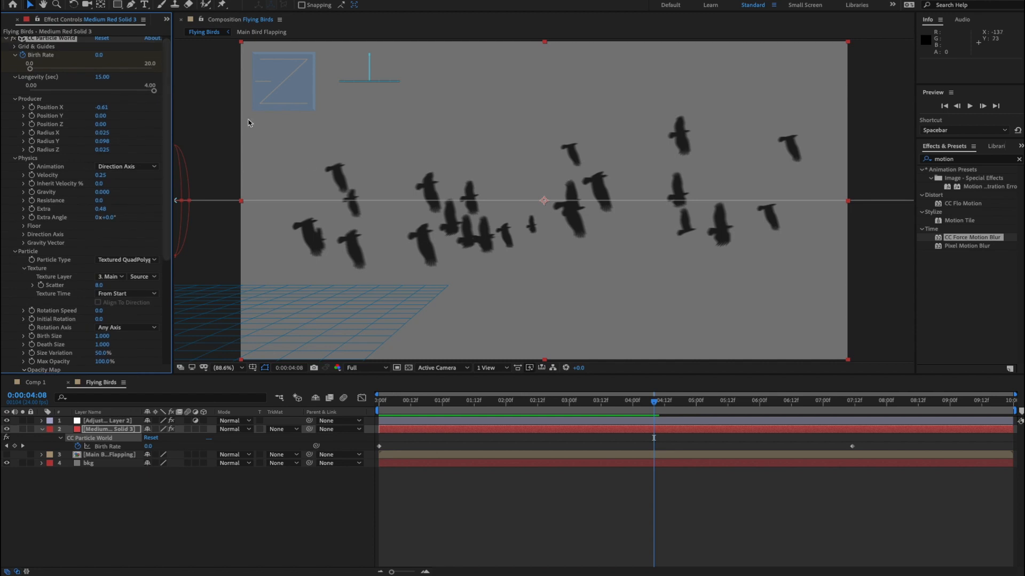
key(comma)
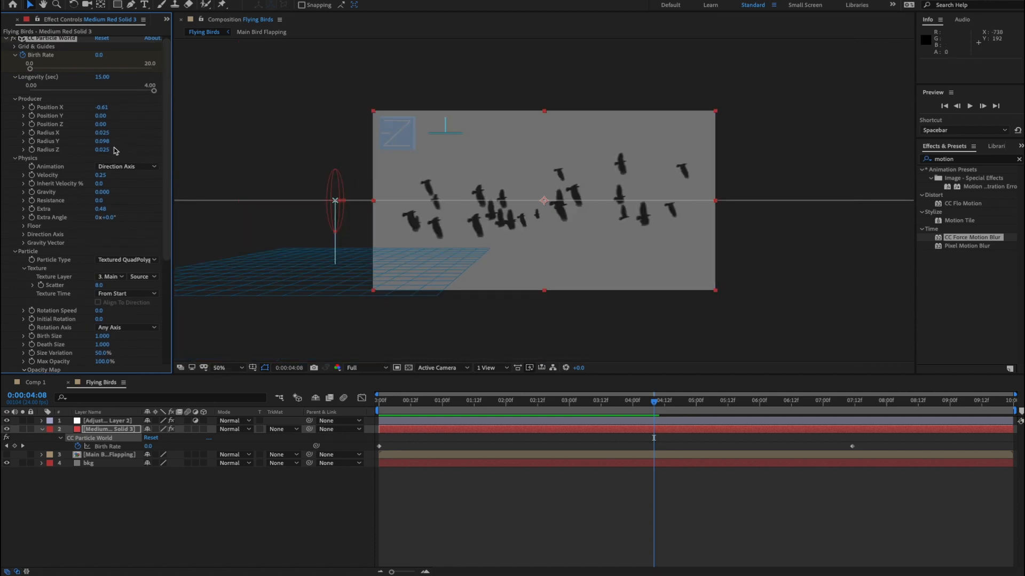
drag(111, 141, 116, 142)
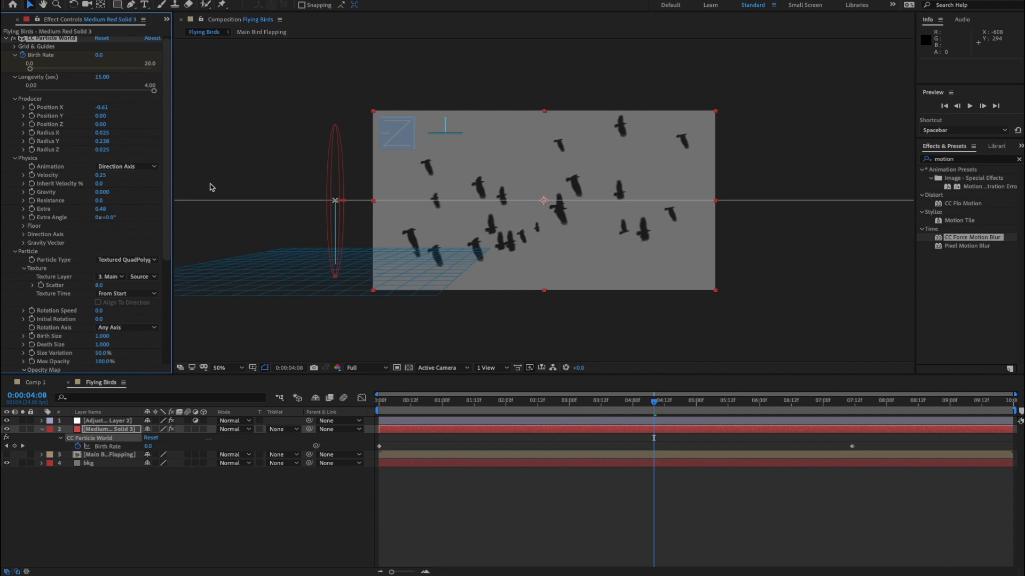
key(period)
key(period)
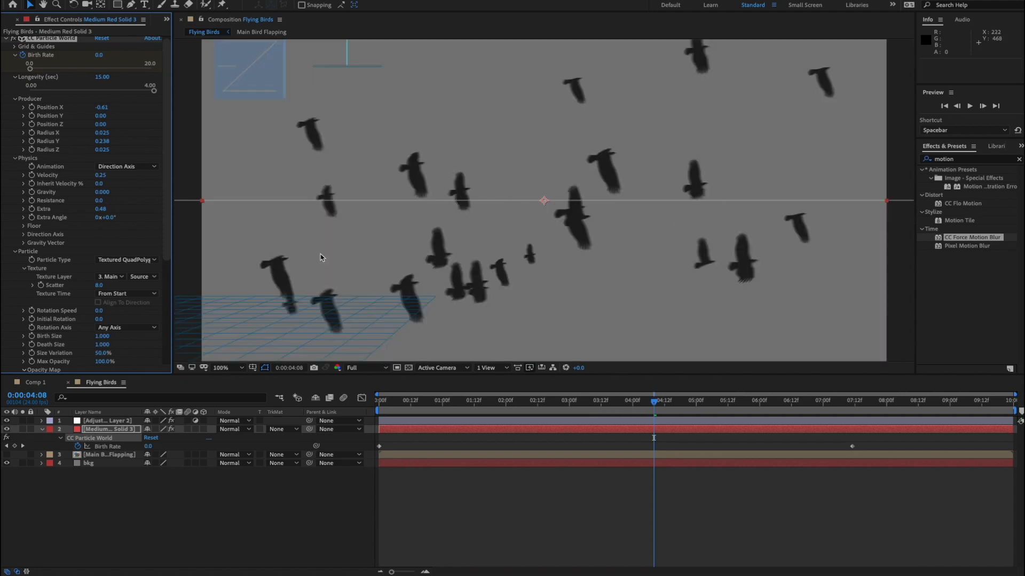
click(241, 367)
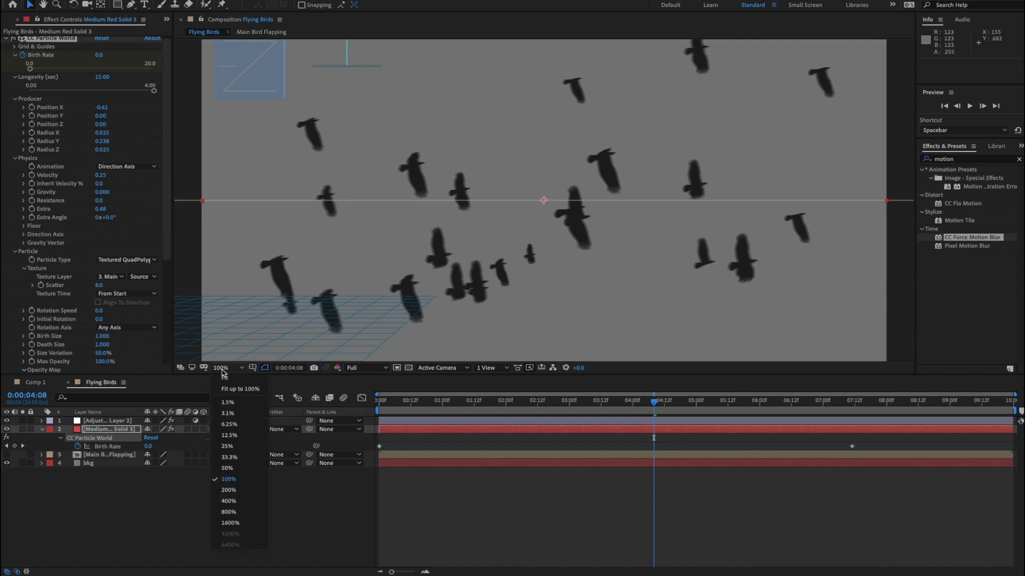
click(227, 384)
key(space)
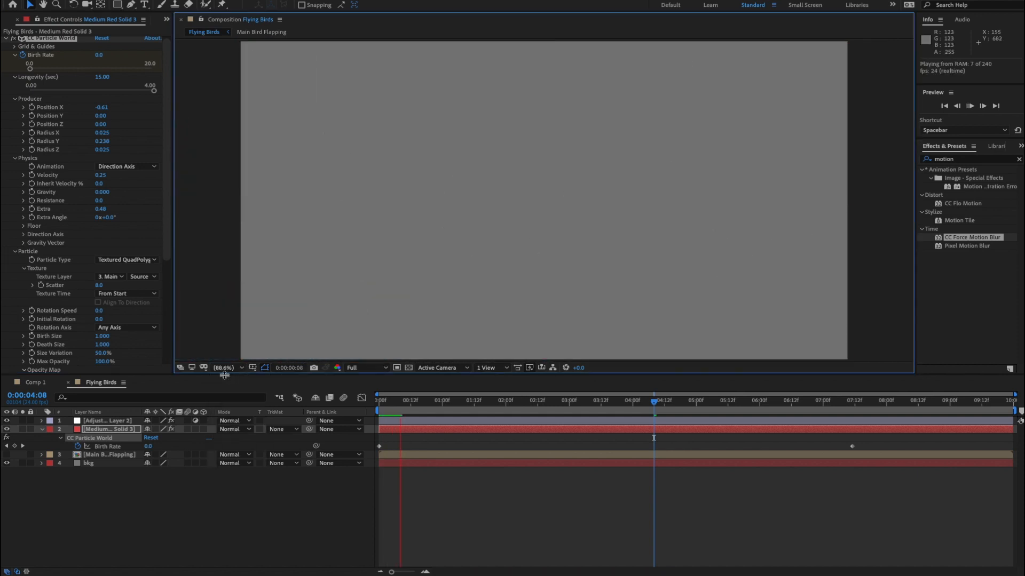